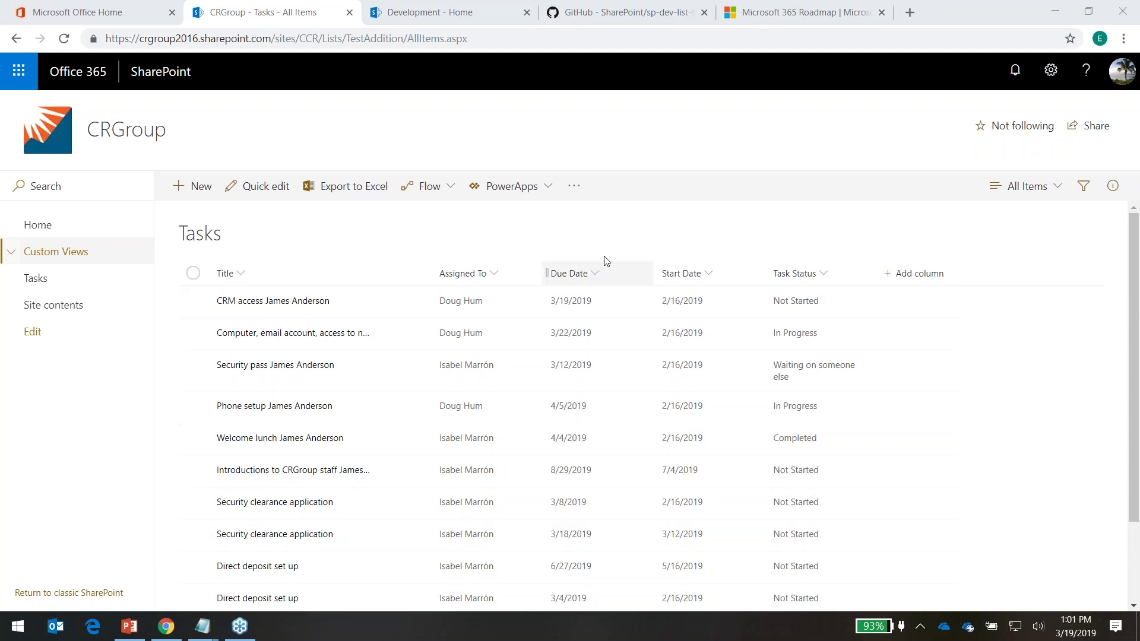
Apply the Fill background color template to Due Date and open its before/today/after rules
{"action": "left_click", "coordinate": [598, 276]}
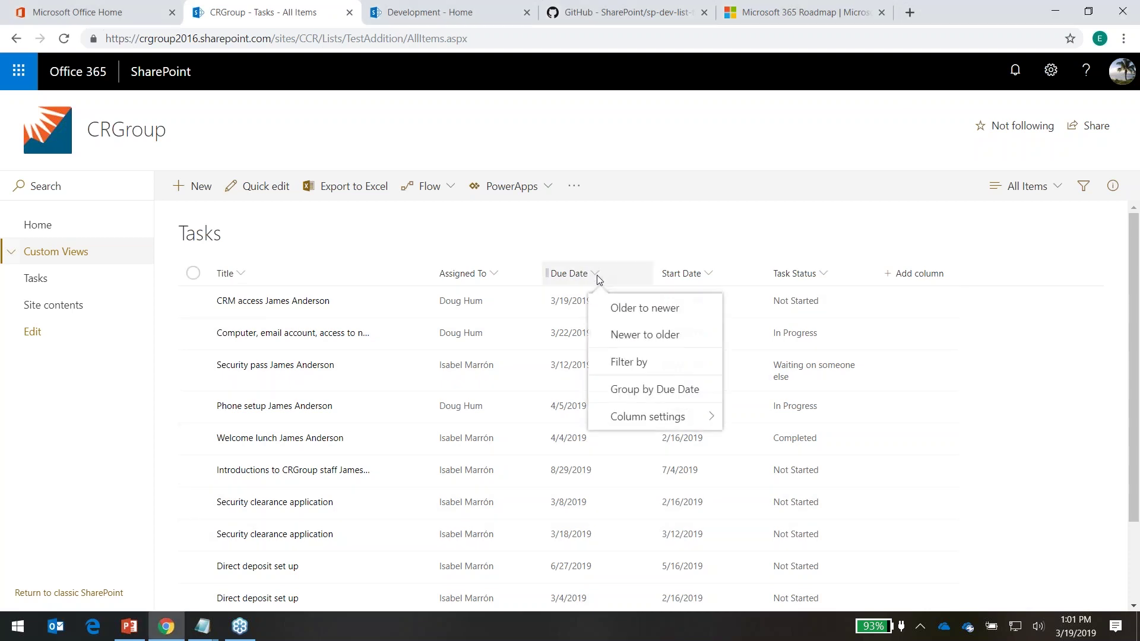
{"action": "mouse_move", "coordinate": [602, 418]}
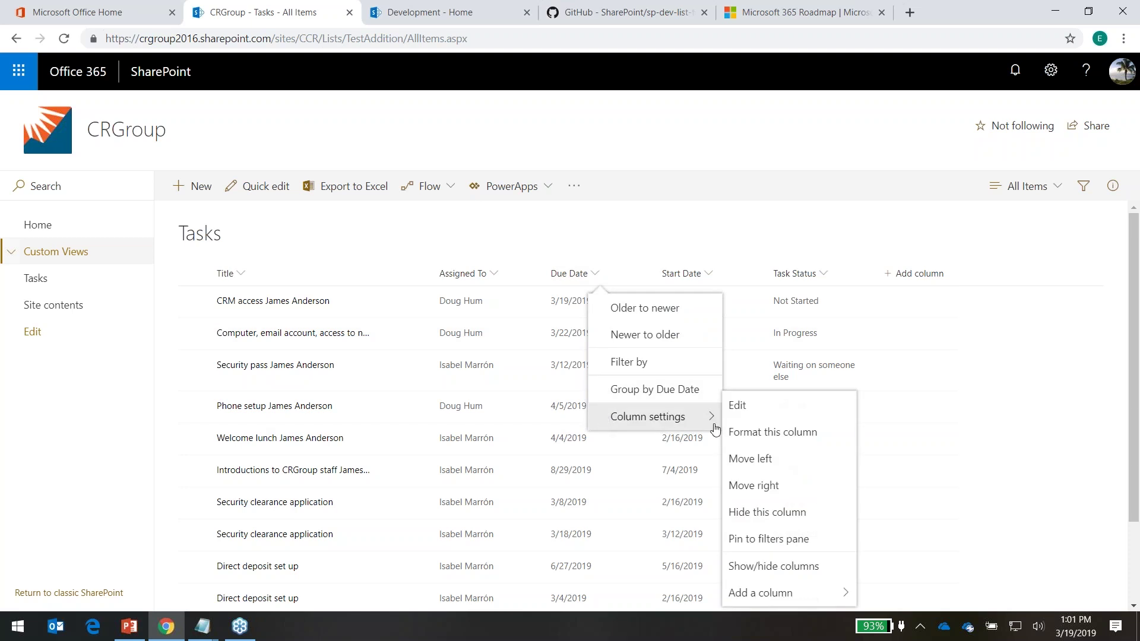
{"action": "left_click", "coordinate": [758, 433]}
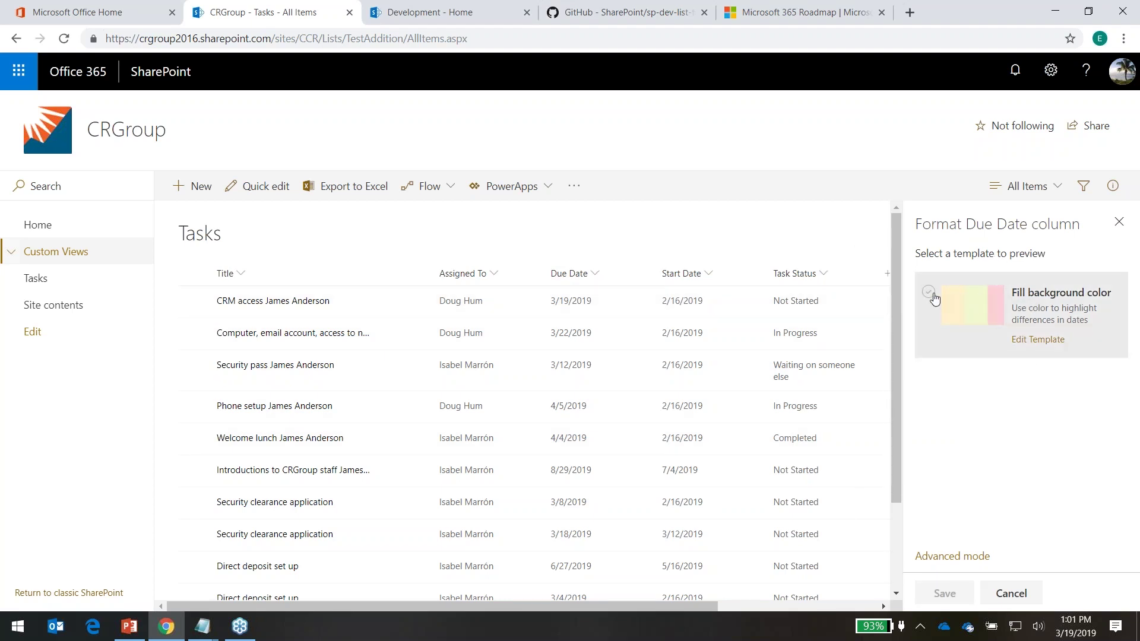
{"action": "left_click", "coordinate": [928, 293]}
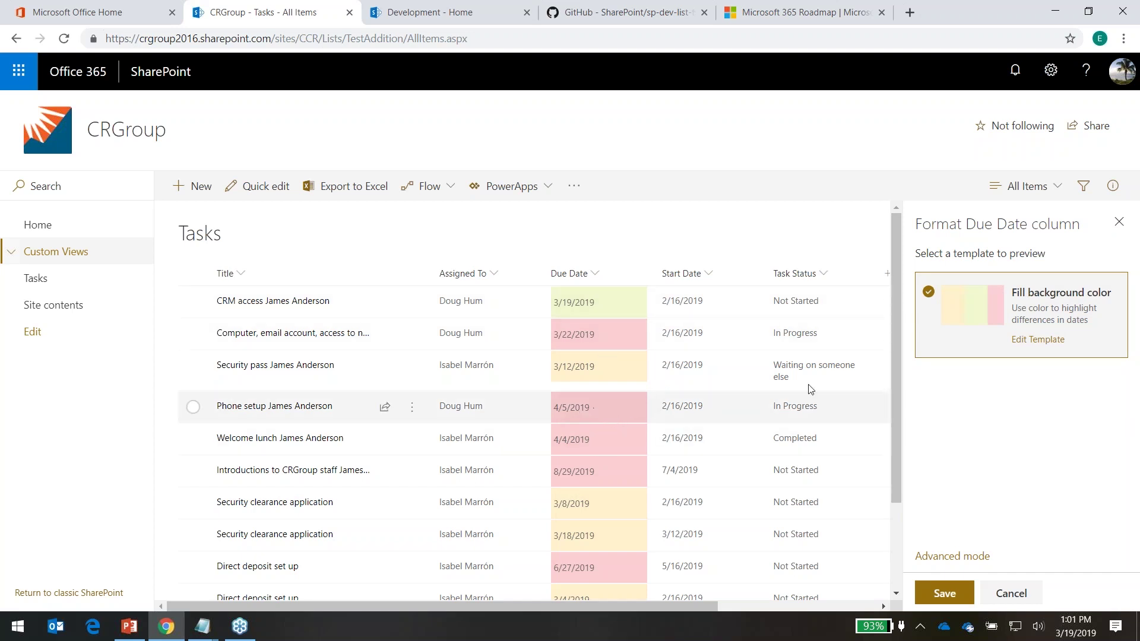
{"action": "left_click", "coordinate": [1028, 344]}
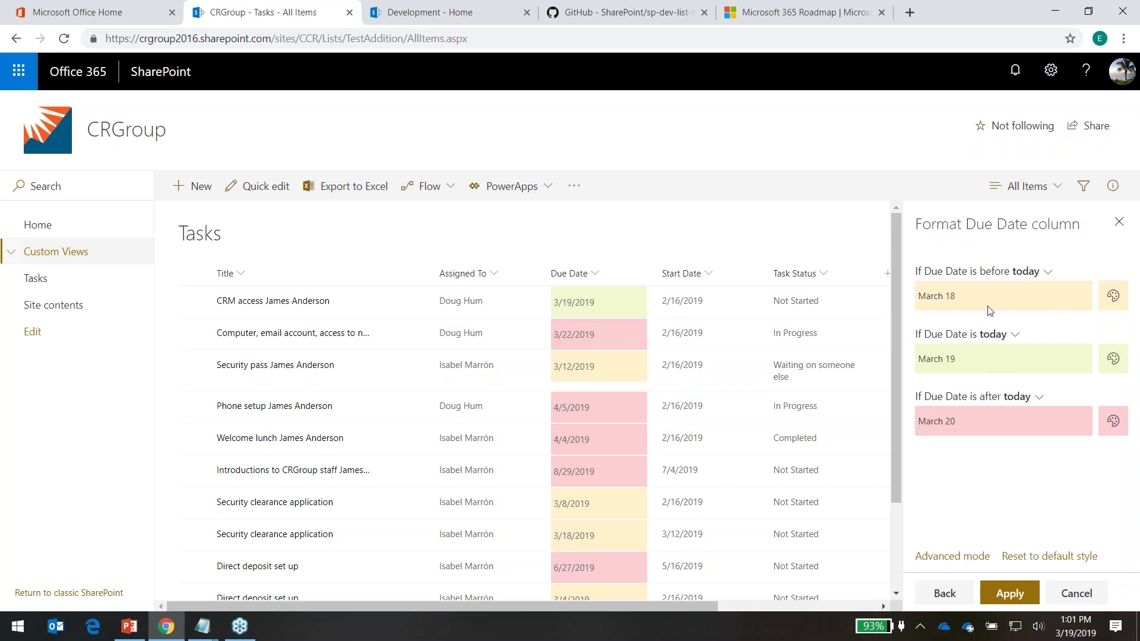
Colour past due dates pink, today's light yellow and future dates light green, then apply
{"action": "left_click", "coordinate": [1113, 296]}
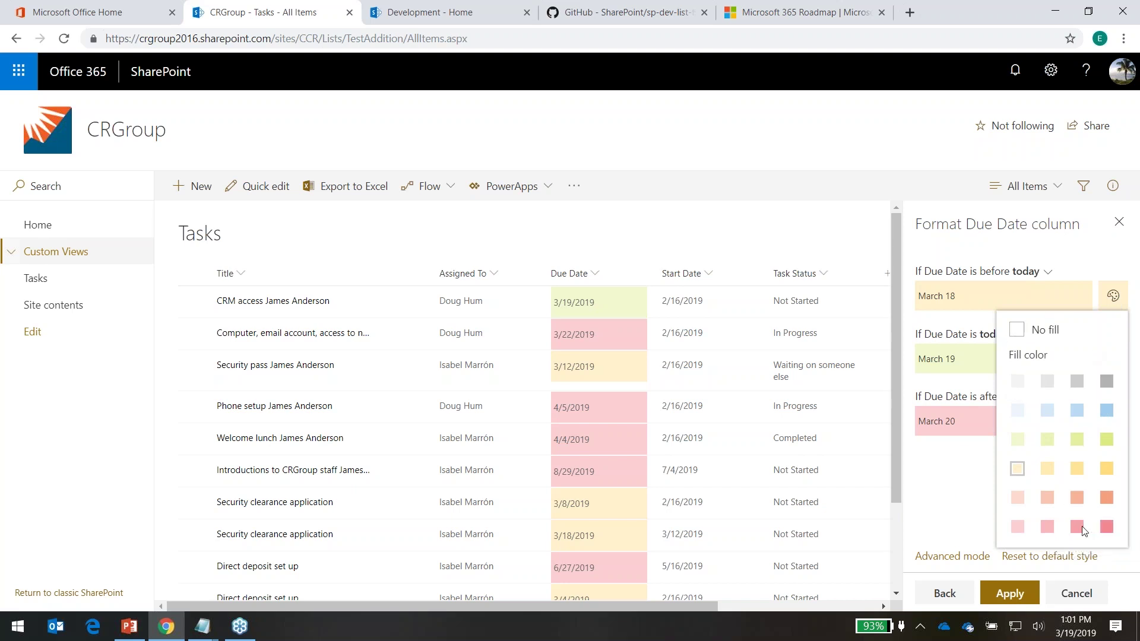
{"action": "left_click", "coordinate": [1017, 527]}
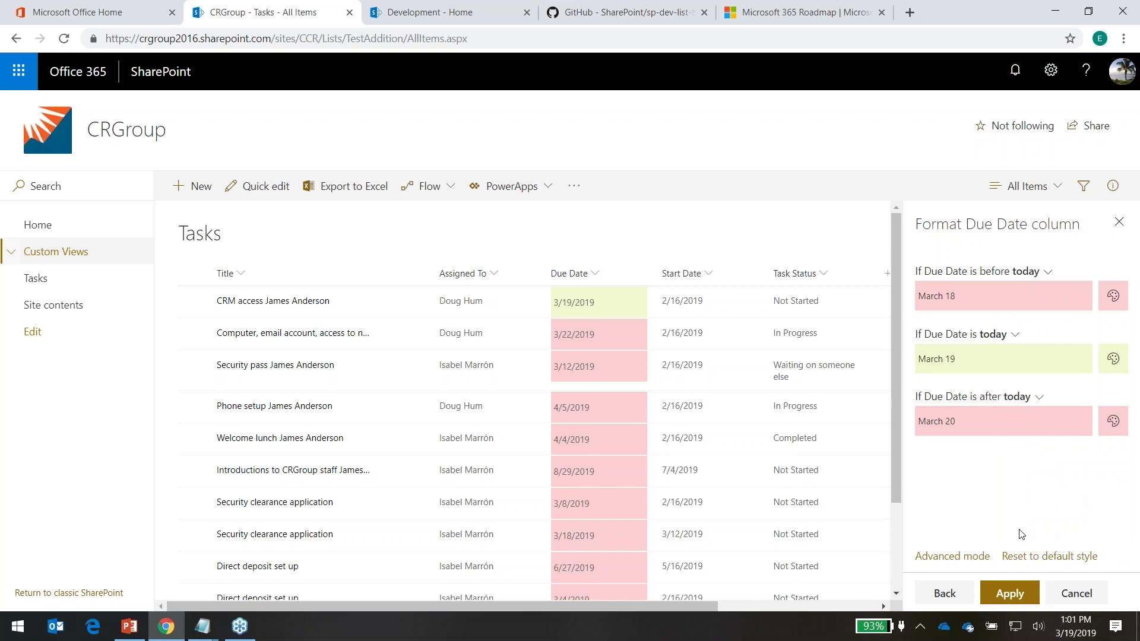
{"action": "left_click", "coordinate": [1112, 361]}
{"action": "left_click", "coordinate": [1020, 270]}
{"action": "left_click", "coordinate": [1116, 421]}
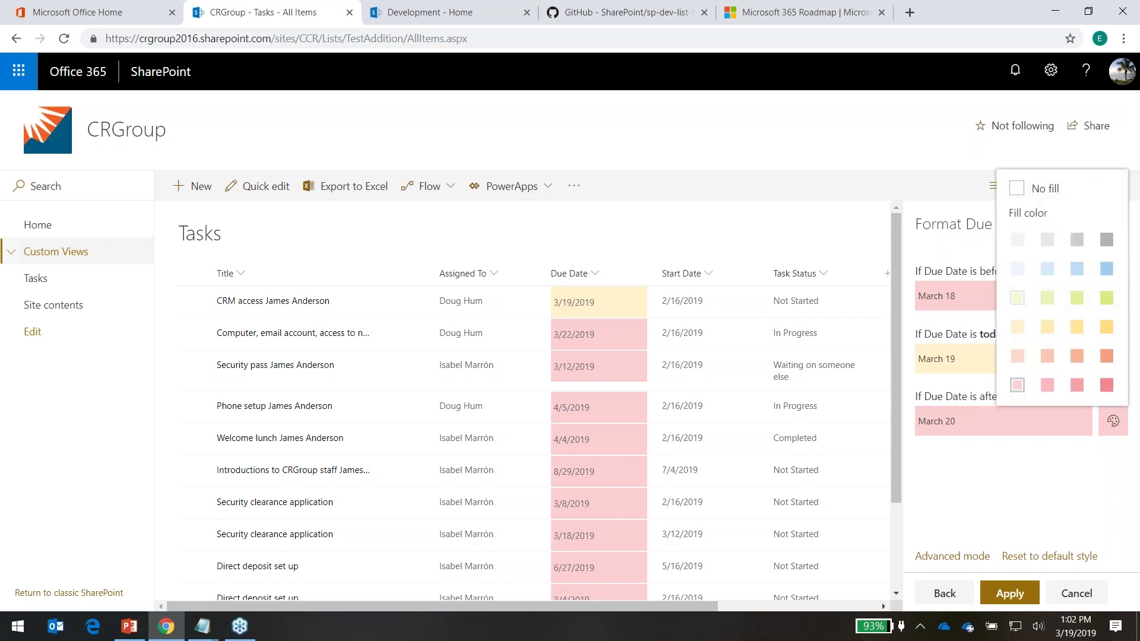
{"action": "left_click", "coordinate": [1017, 297]}
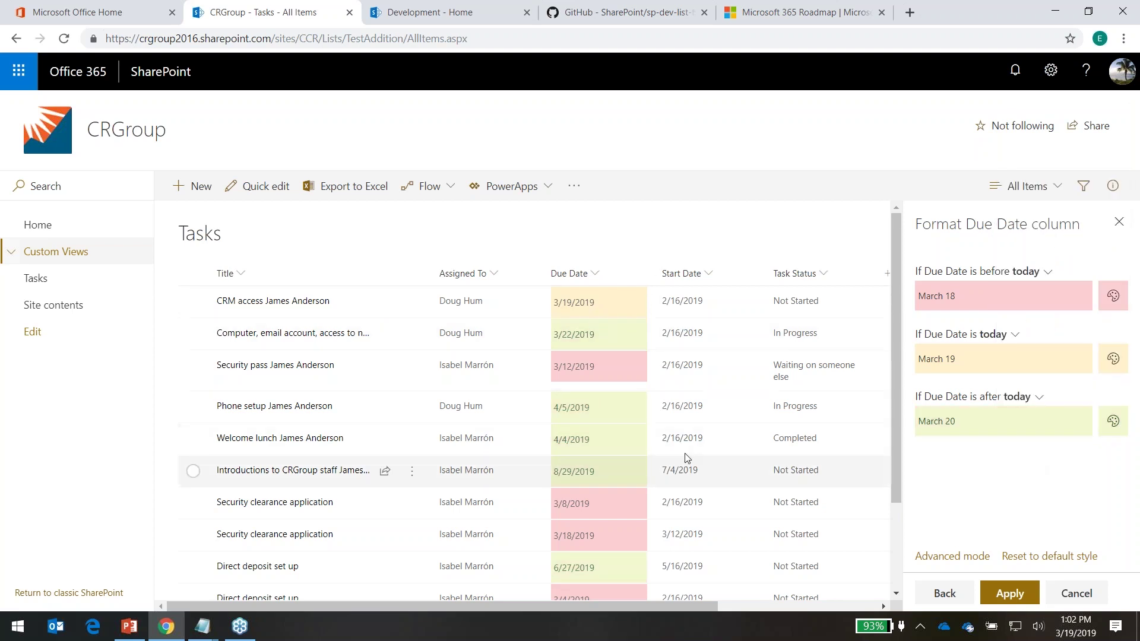
{"action": "left_click", "coordinate": [1016, 594]}
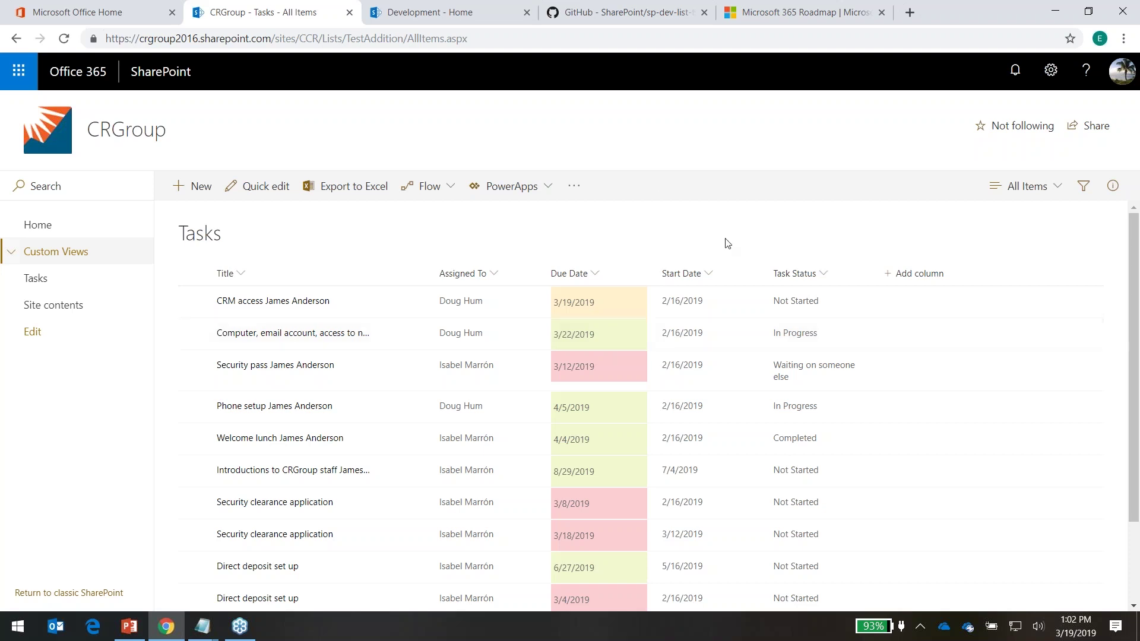
Preview the Fill background color template on Task Status and switch to Advanced mode JSON
{"action": "left_click", "coordinate": [825, 274]}
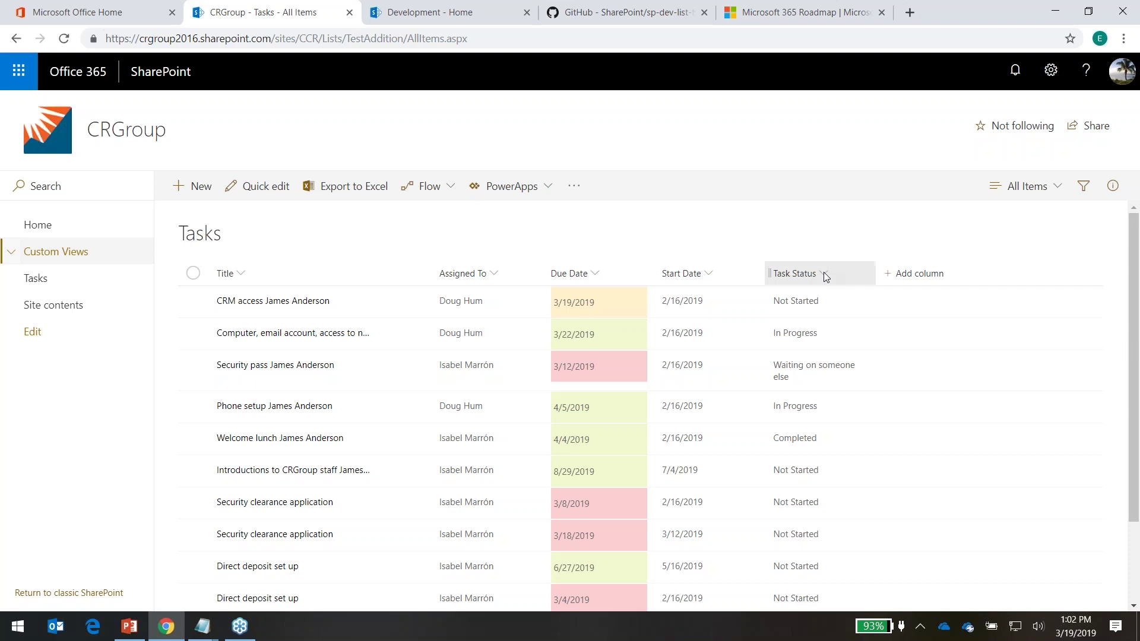
{"action": "mouse_move", "coordinate": [841, 421]}
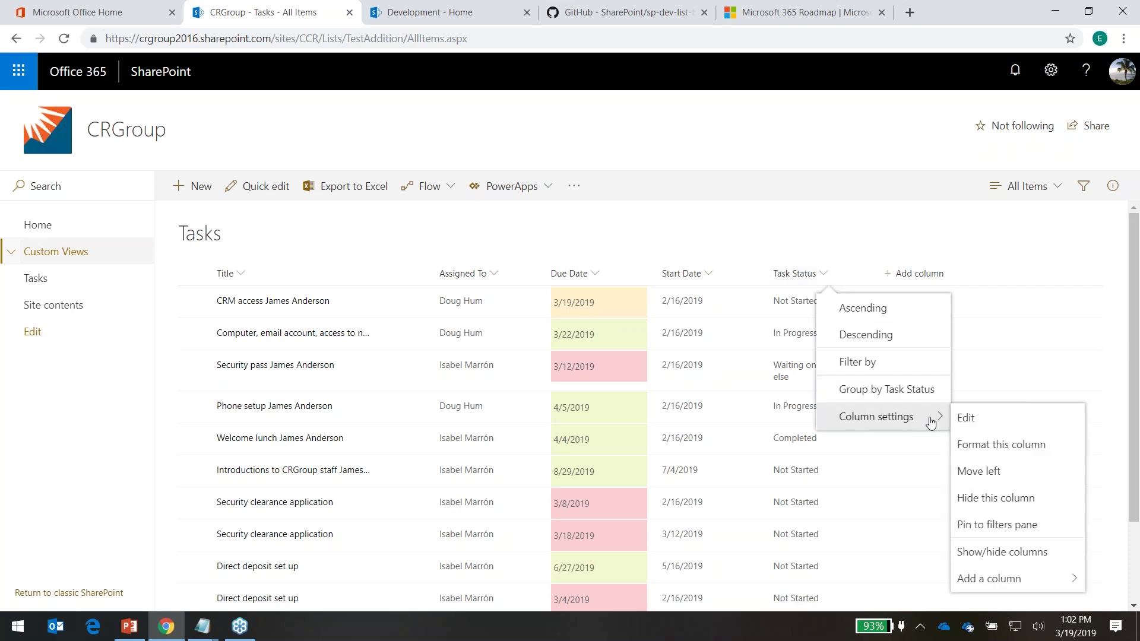
{"action": "left_click", "coordinate": [997, 445]}
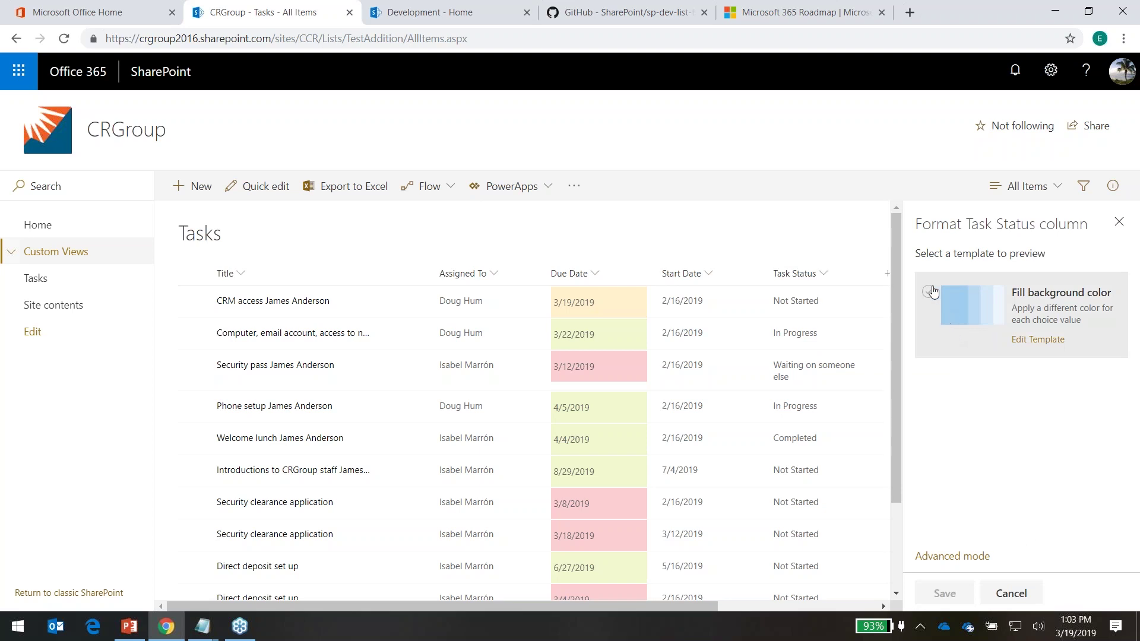
{"action": "left_click", "coordinate": [930, 292]}
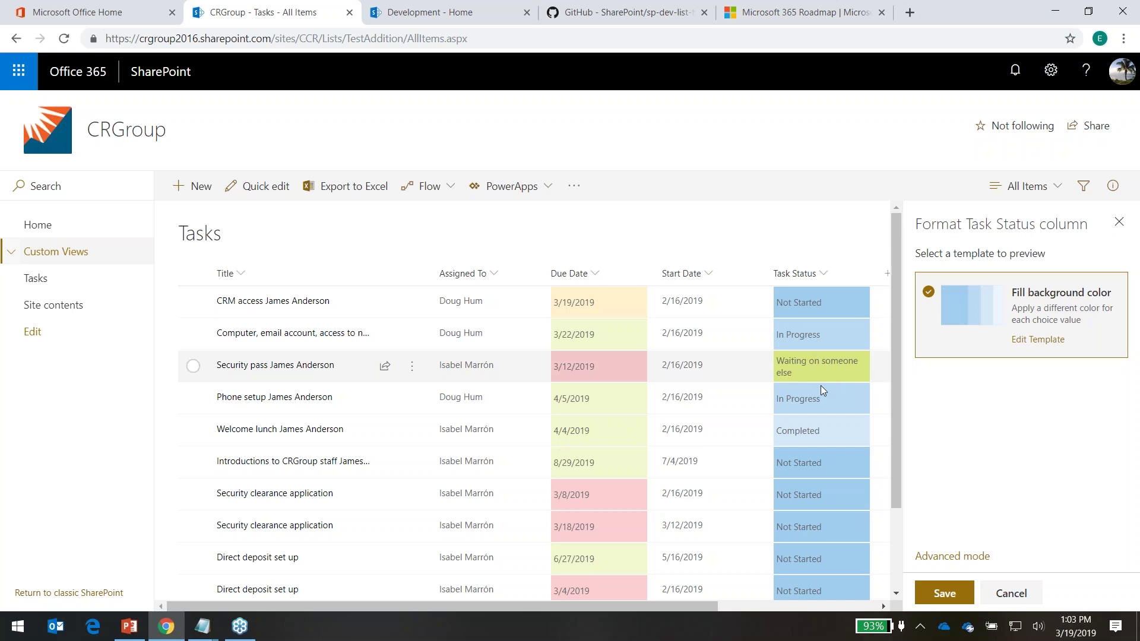
{"action": "left_click", "coordinate": [950, 556]}
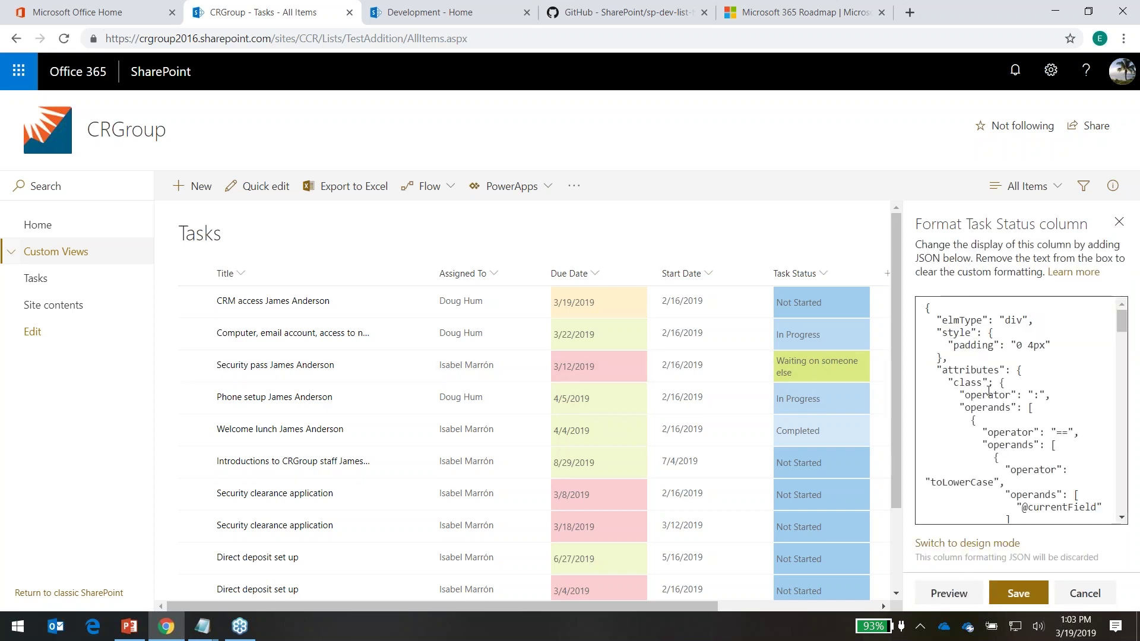
Widen the format panel and delete all the existing Task Status formatting JSON
{"action": "left_click_drag", "start_coordinate": [925, 308], "coordinate": [980, 450]}
{"action": "scroll", "coordinate": [1075, 412], "scroll_direction": "down", "scroll_amount": 11}
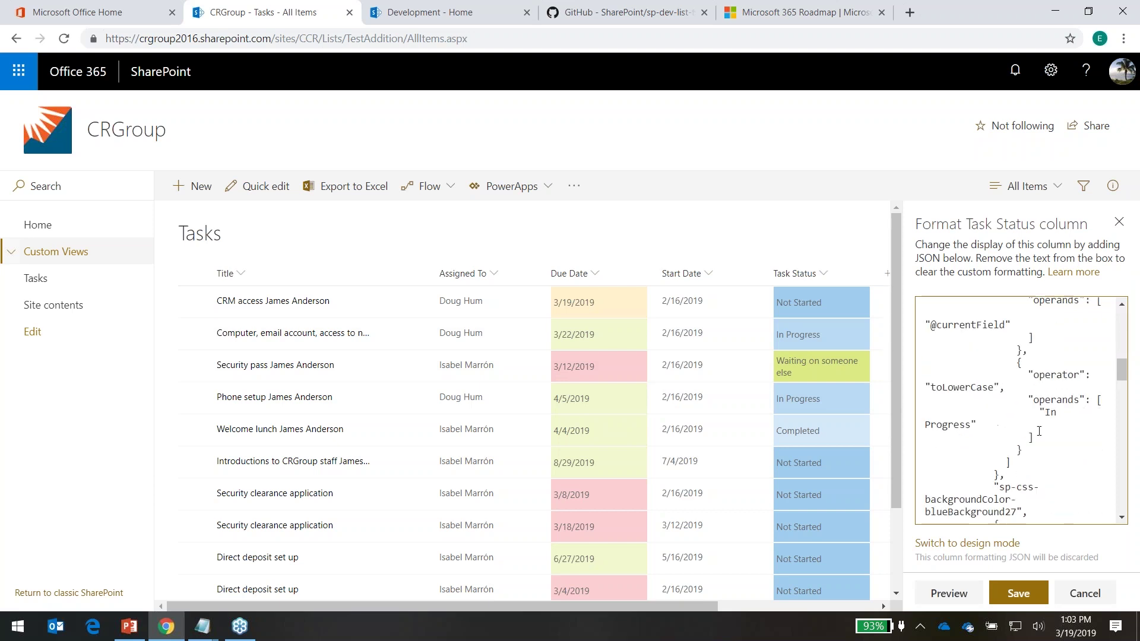
{"action": "scroll", "coordinate": [1023, 429], "scroll_direction": "down", "scroll_amount": 5}
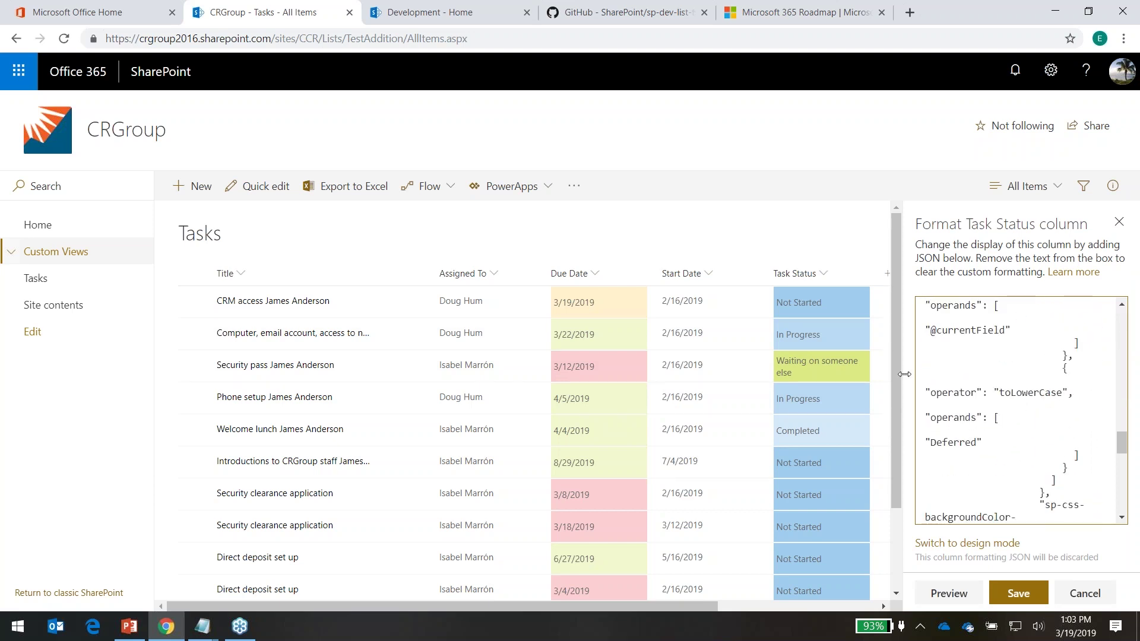
{"action": "left_click_drag", "start_coordinate": [904, 374], "coordinate": [624, 359]}
{"action": "scroll", "coordinate": [960, 461], "scroll_direction": "up", "scroll_amount": 5}
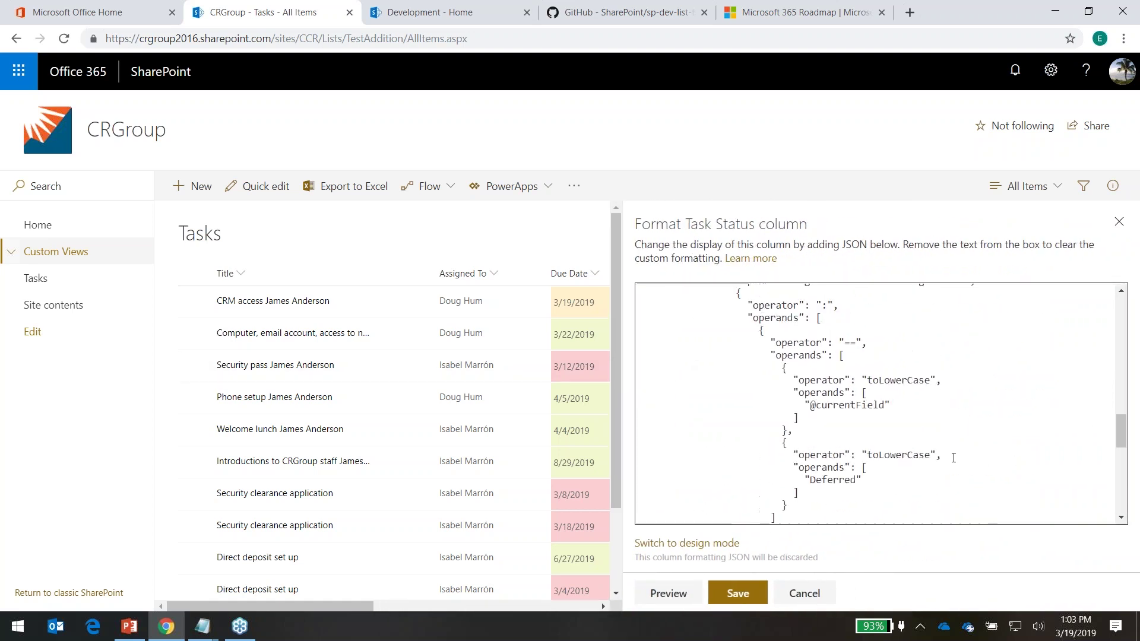
{"action": "scroll", "coordinate": [953, 458], "scroll_direction": "up", "scroll_amount": 10}
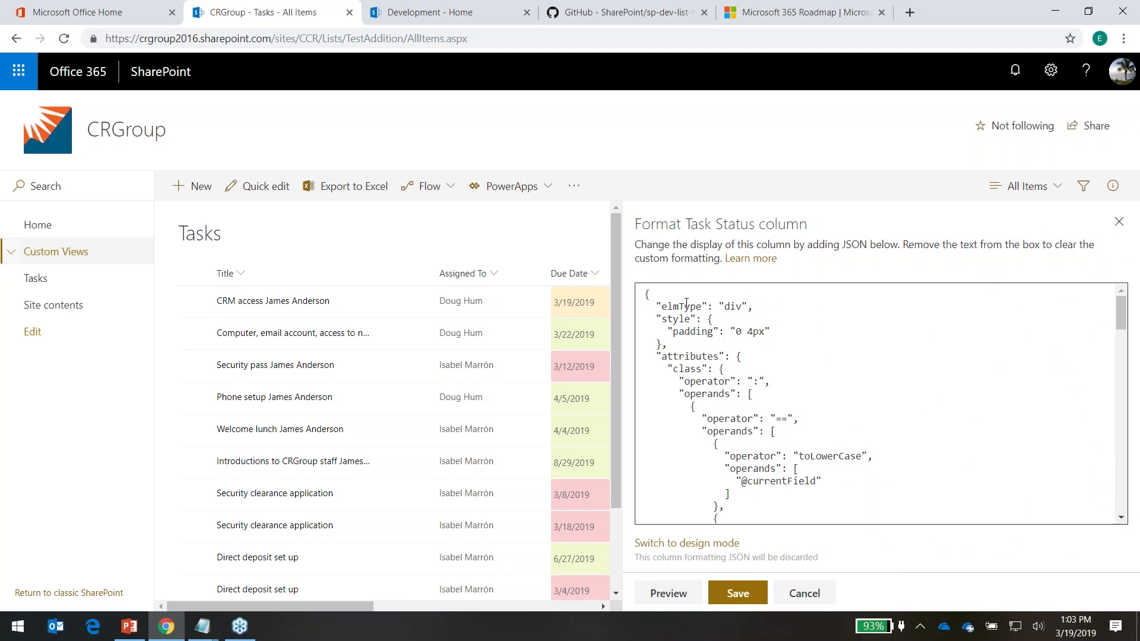
{"action": "left_click_drag", "start_coordinate": [648, 291], "coordinate": [692, 542]}
{"action": "key", "text": "Delete"}
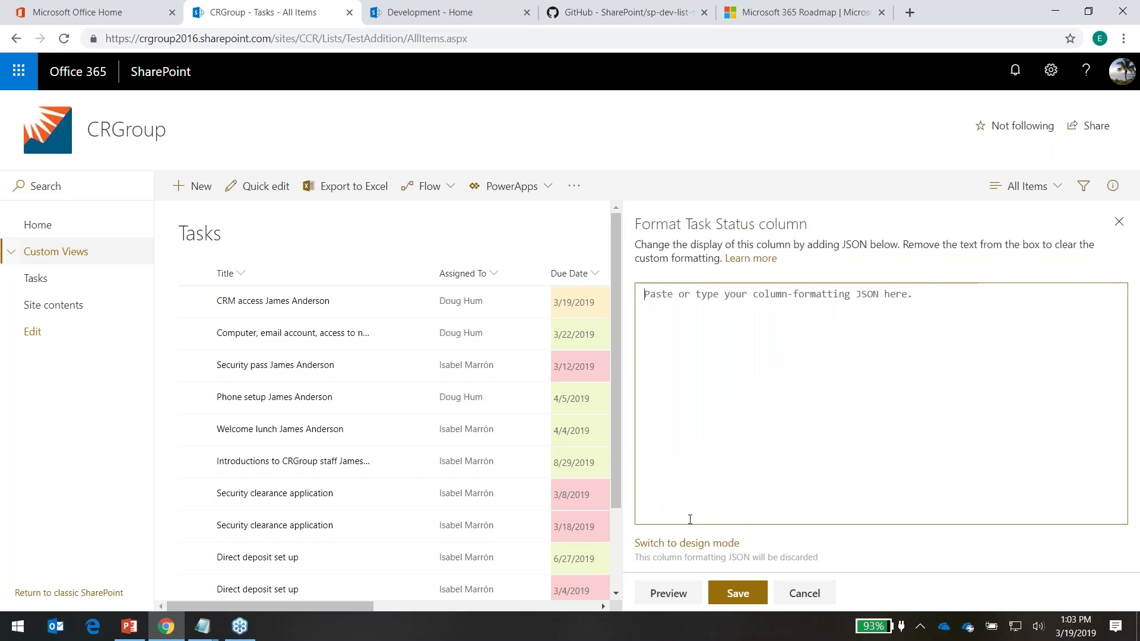
Paste the waiting-status JSON from Notepad and preview 'Waiting on someone else' in red
{"action": "left_click", "coordinate": [223, 623]}
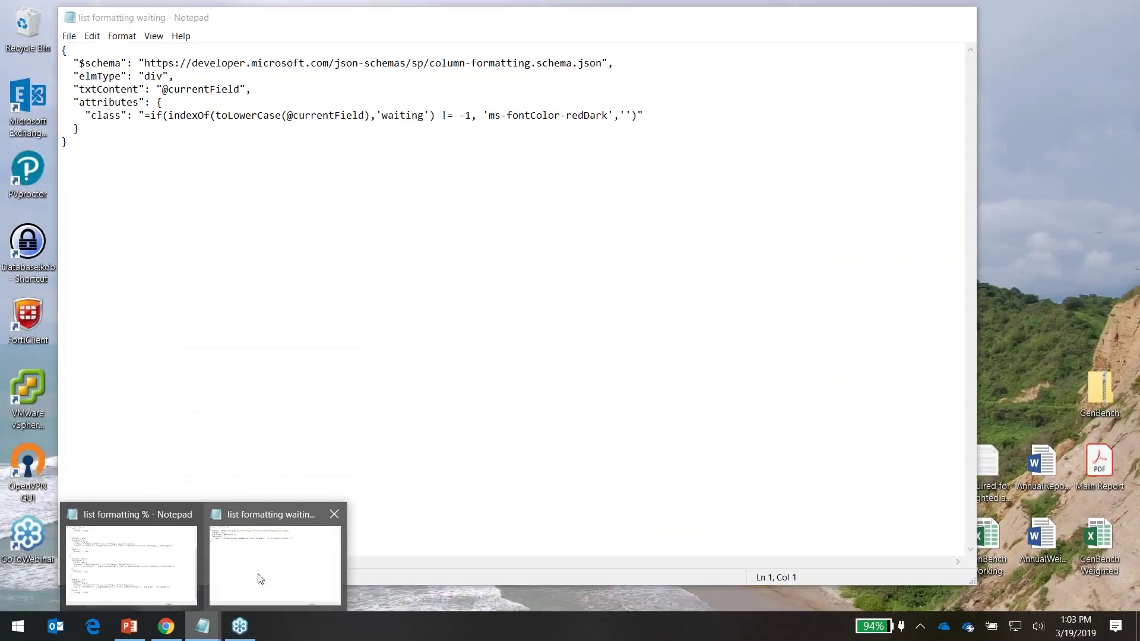
{"action": "left_click", "coordinate": [257, 575]}
{"action": "left_click_drag", "start_coordinate": [69, 141], "coordinate": [64, 51]}
{"action": "key", "text": "ctrl+c"}
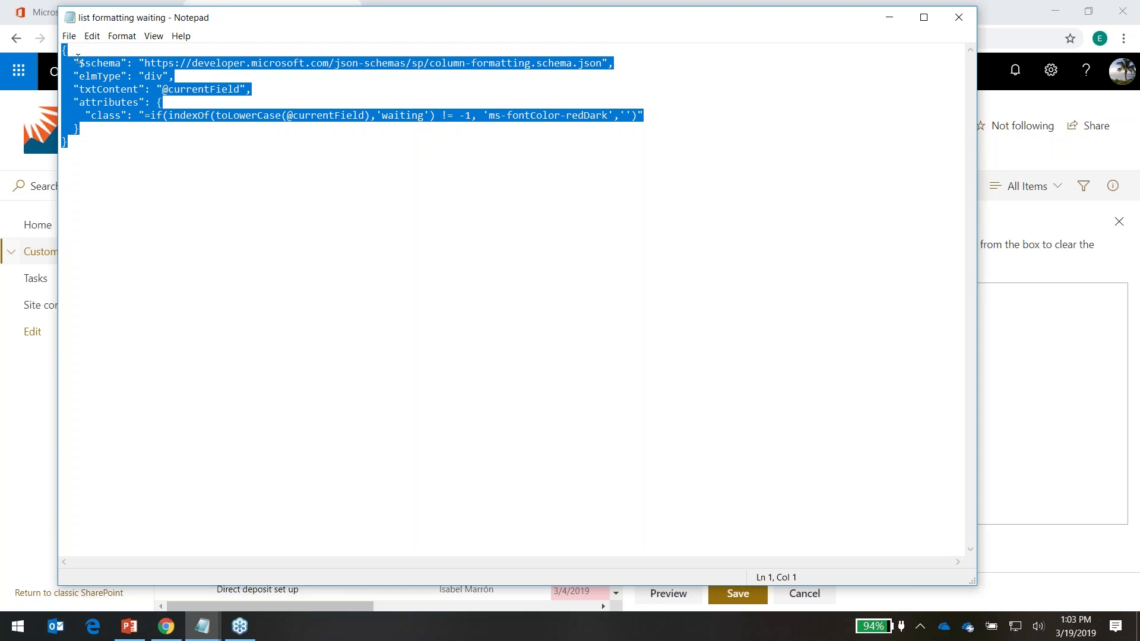
{"action": "left_click", "coordinate": [1038, 387]}
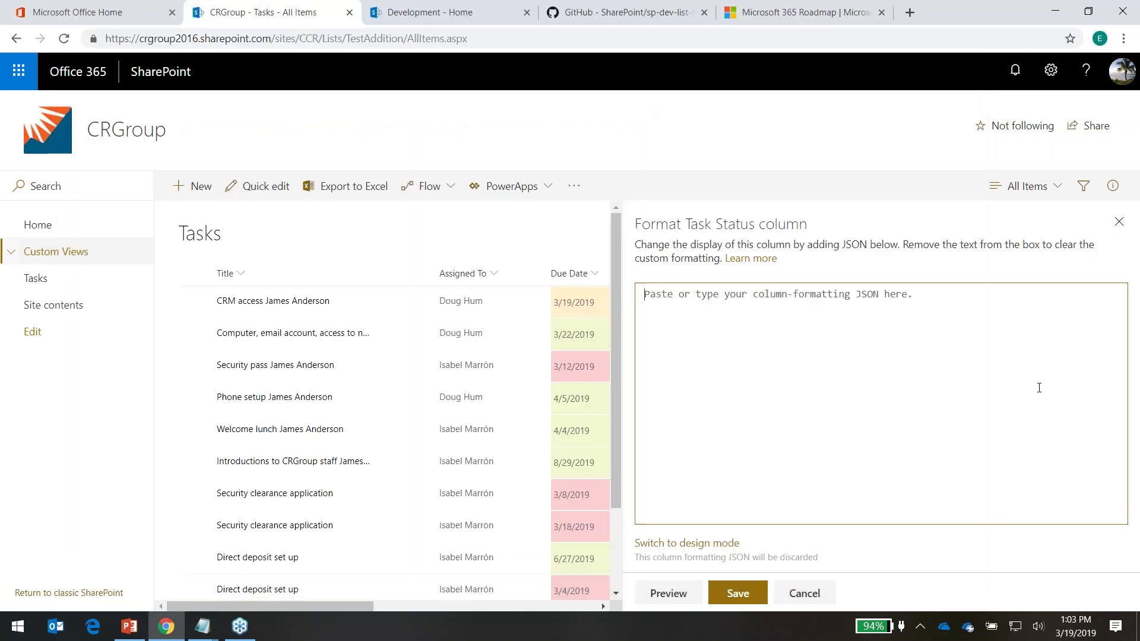
{"action": "key", "text": "ctrl+v"}
{"action": "left_click", "coordinate": [668, 593]}
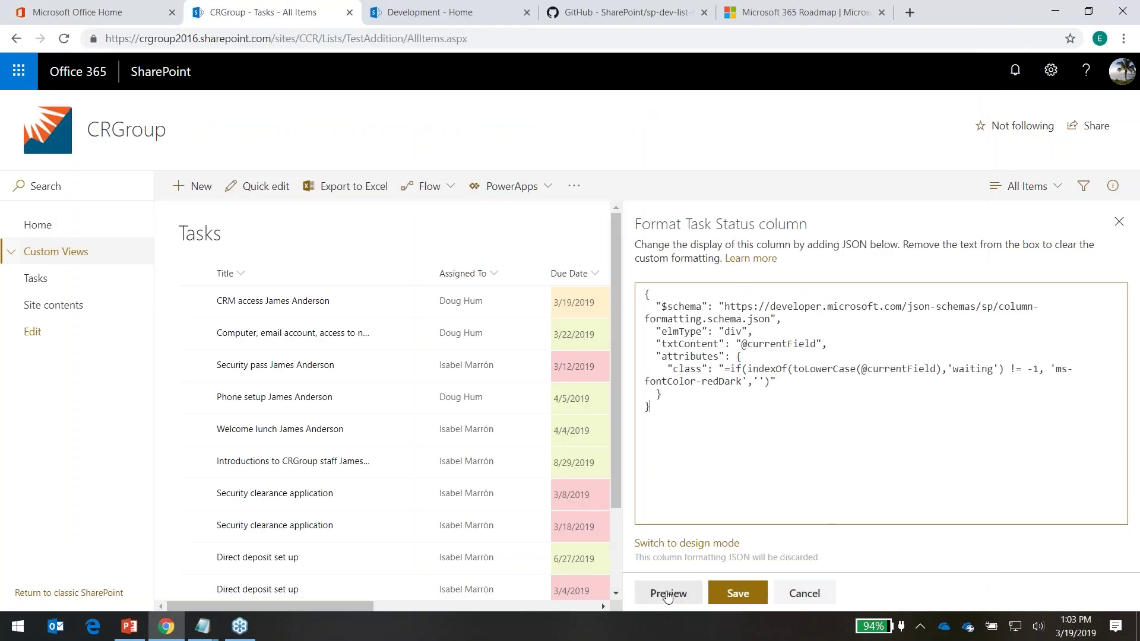
Narrow the formatting panel and save the Task Status column formatting
{"action": "scroll", "coordinate": [594, 416], "scroll_direction": "down", "scroll_amount": 3}
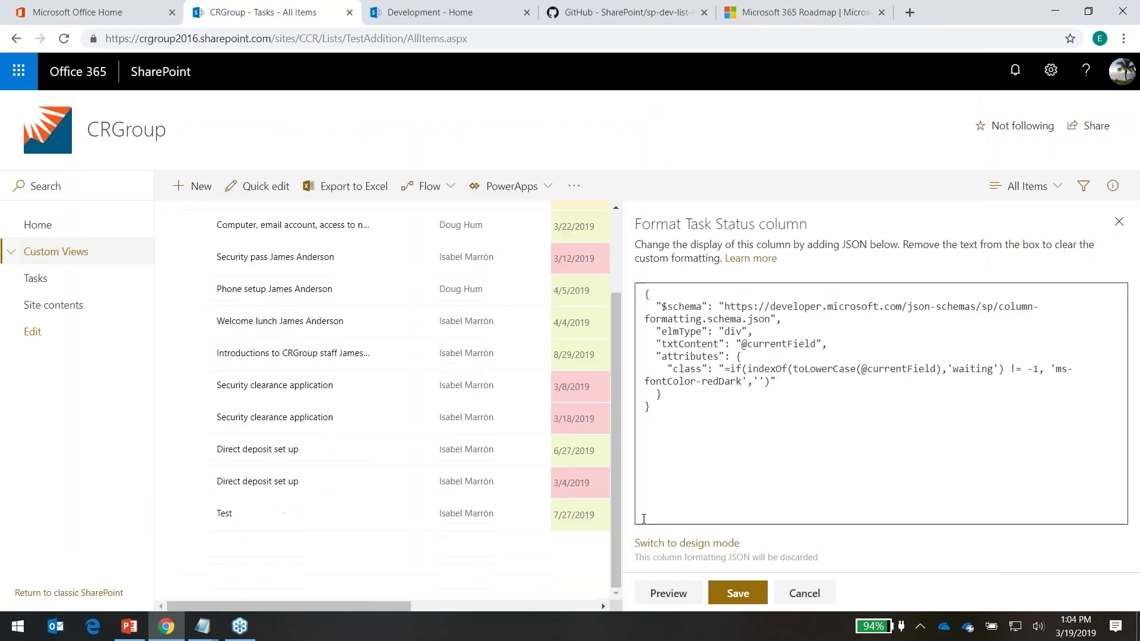
{"action": "left_click_drag", "start_coordinate": [623, 417], "coordinate": [930, 443]}
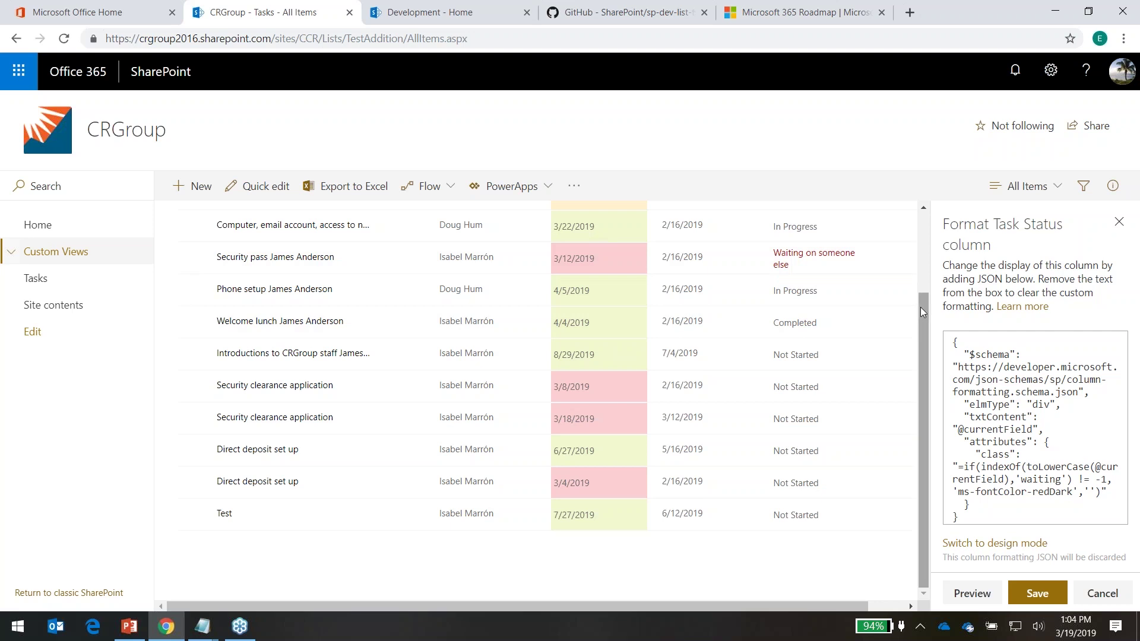
{"action": "scroll", "coordinate": [922, 308], "scroll_direction": "up", "scroll_amount": 3}
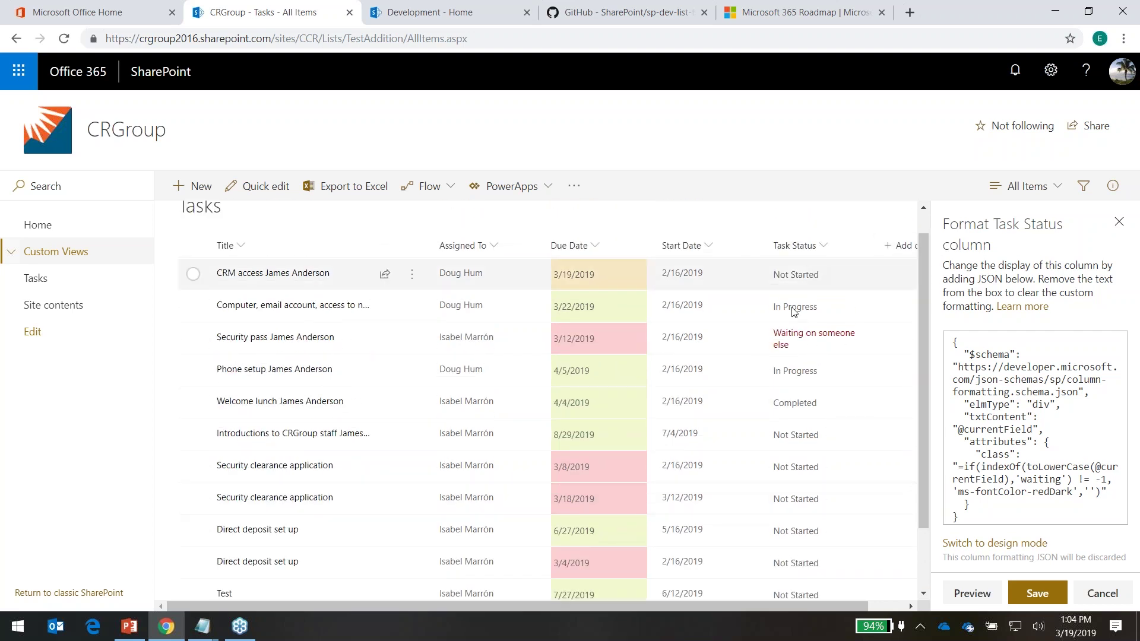
{"action": "left_click", "coordinate": [1049, 594]}
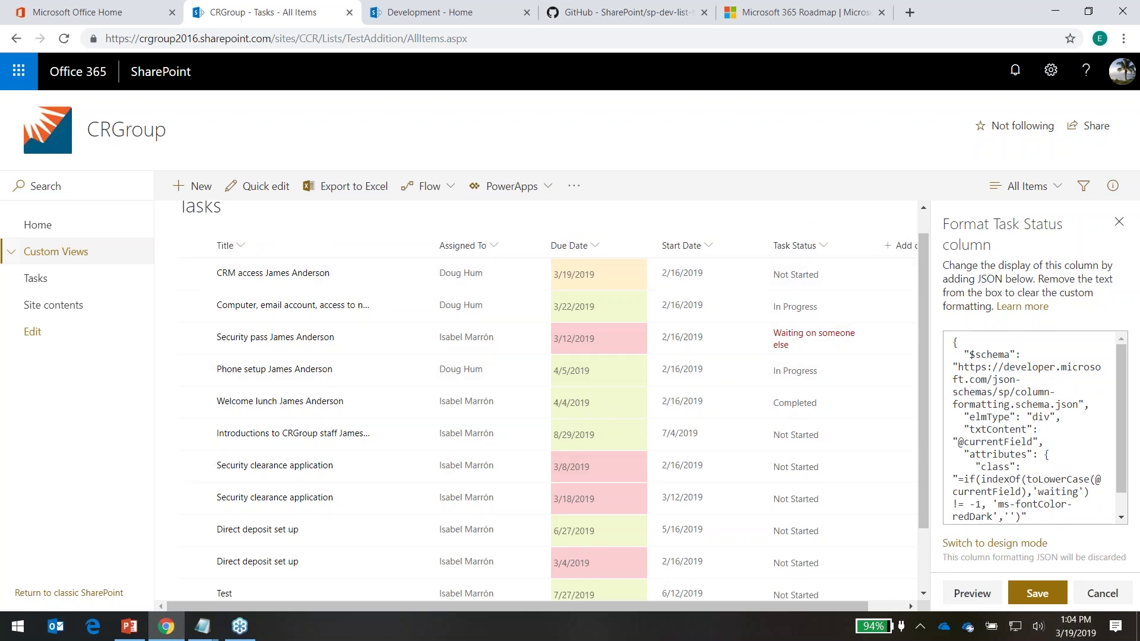
{"action": "left_click", "coordinate": [1064, 599]}
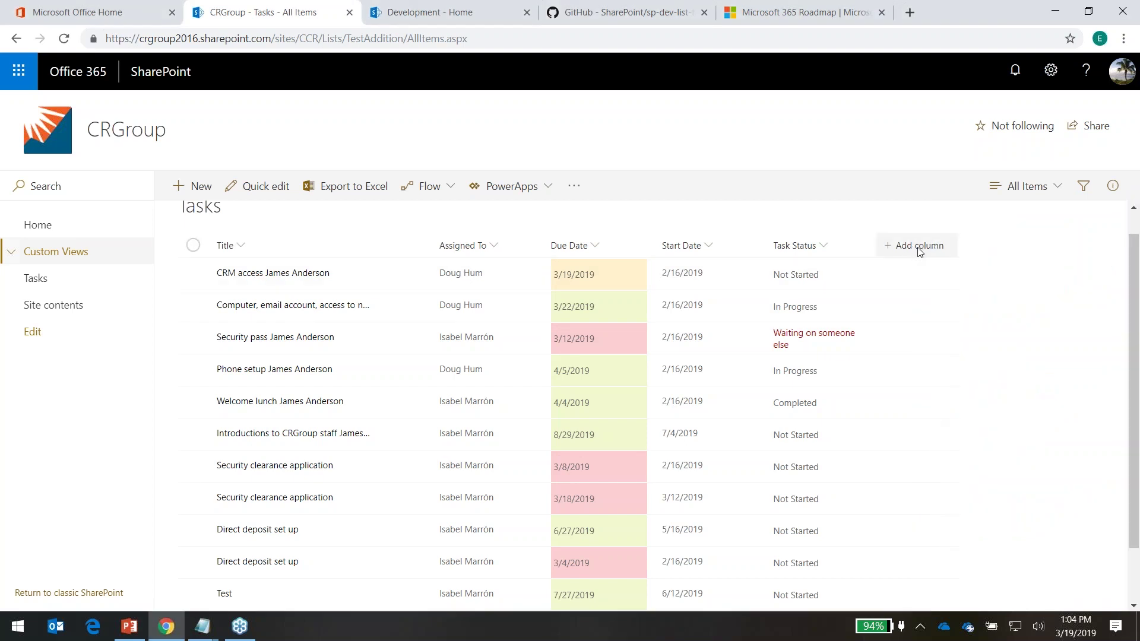
Add the % Complete column to the view through Show/hide columns
{"action": "left_click", "coordinate": [920, 249]}
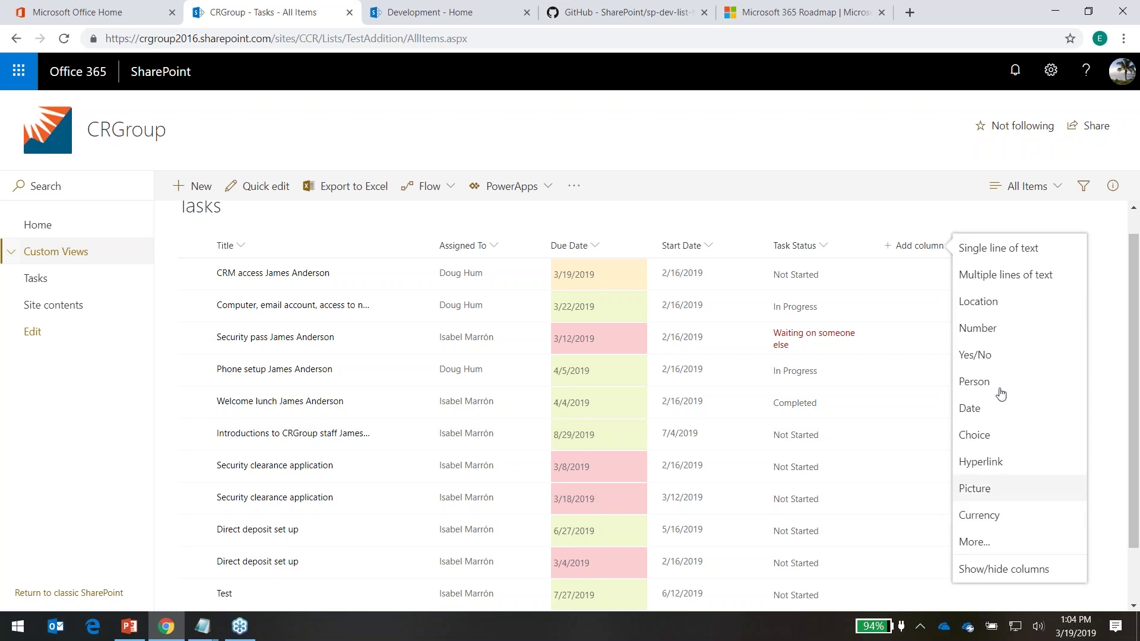
{"action": "left_click", "coordinate": [972, 569]}
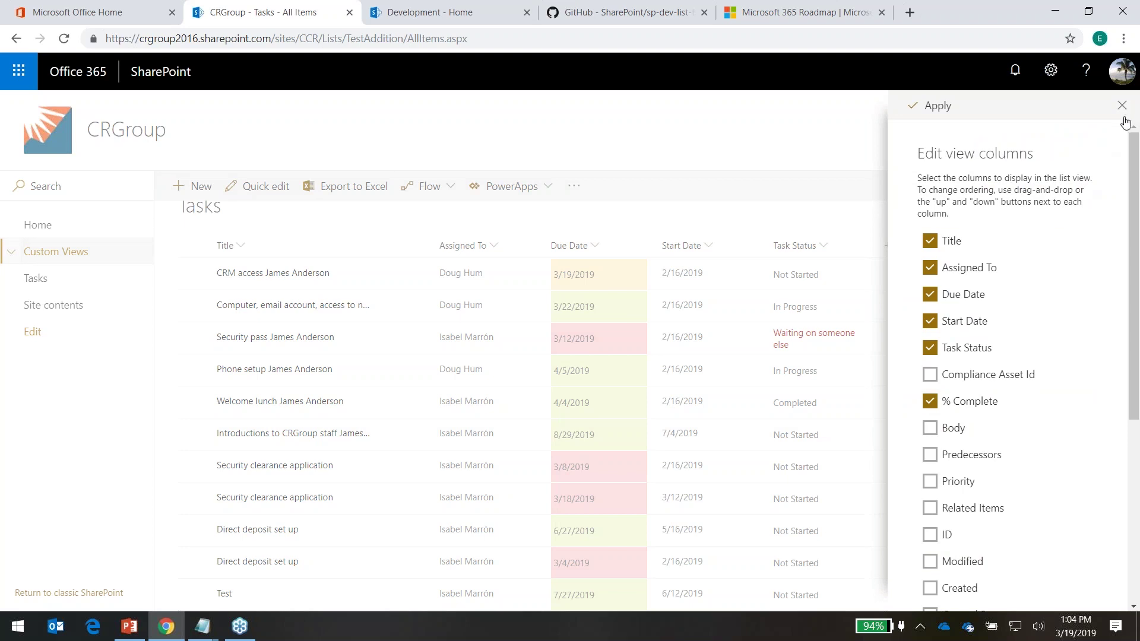
{"action": "left_click", "coordinate": [919, 105]}
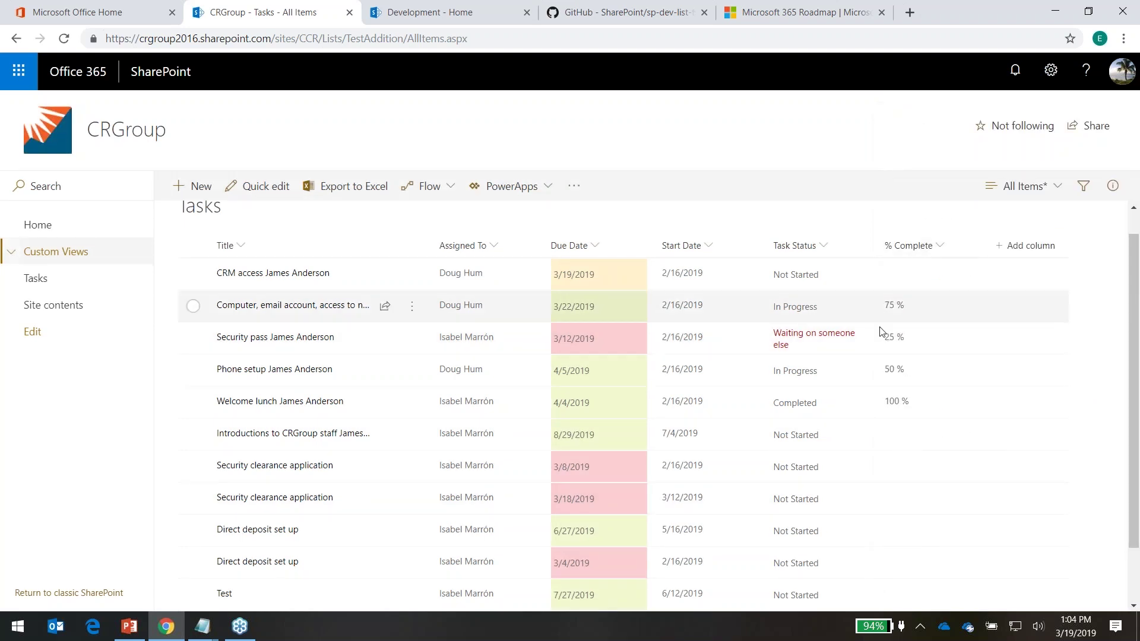
Open the column formatting panel for % Complete
{"action": "left_click", "coordinate": [942, 247]}
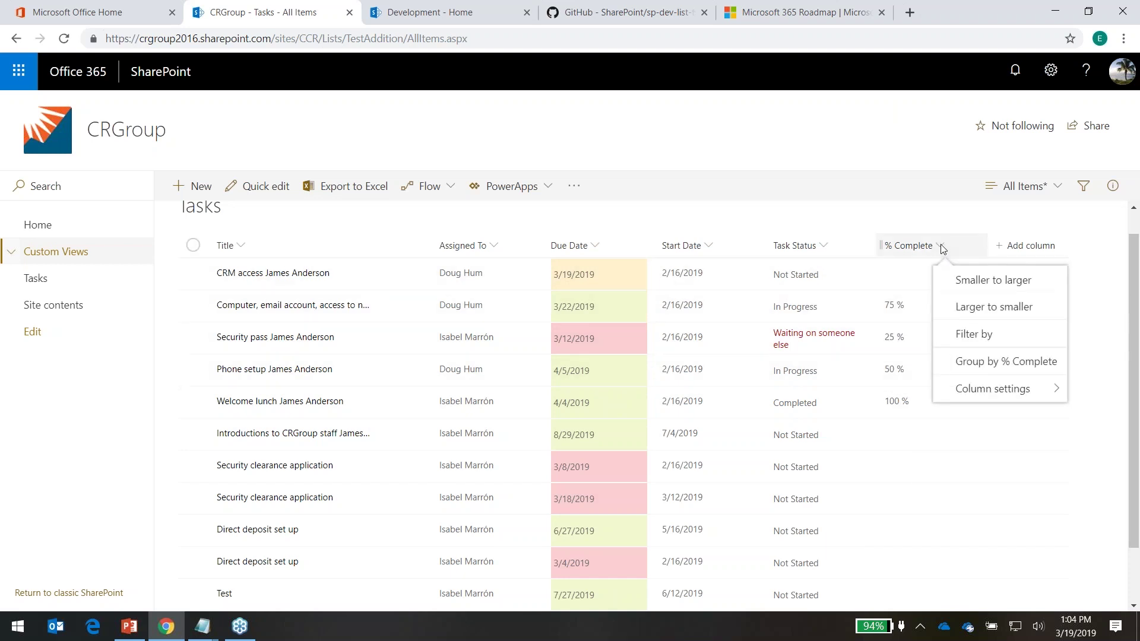
{"action": "mouse_move", "coordinate": [976, 401]}
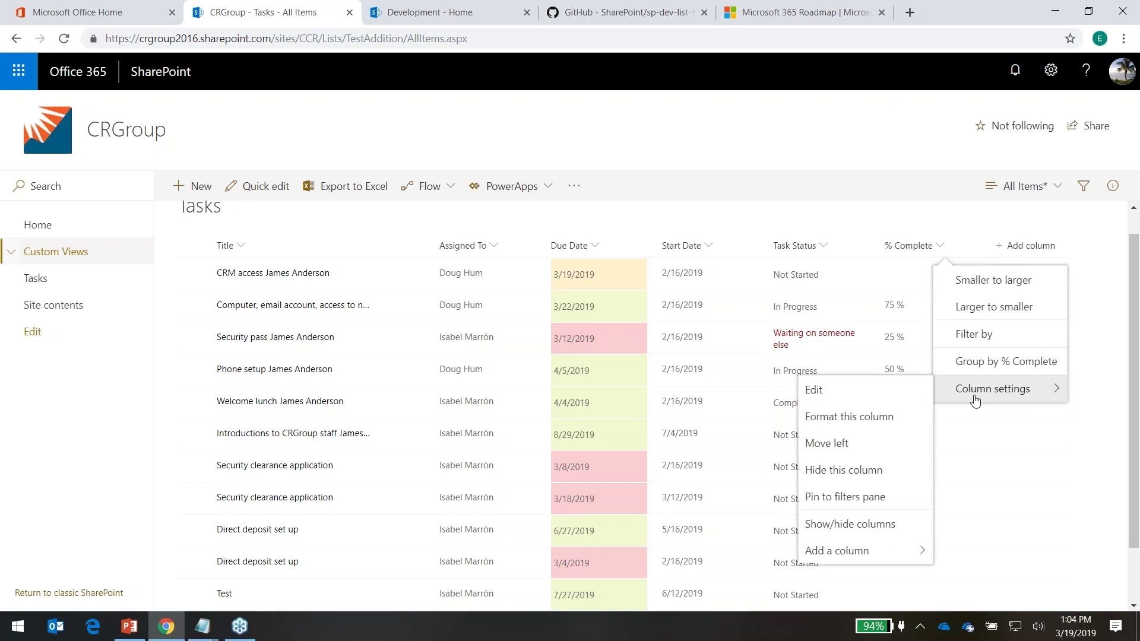
{"action": "left_click", "coordinate": [868, 415]}
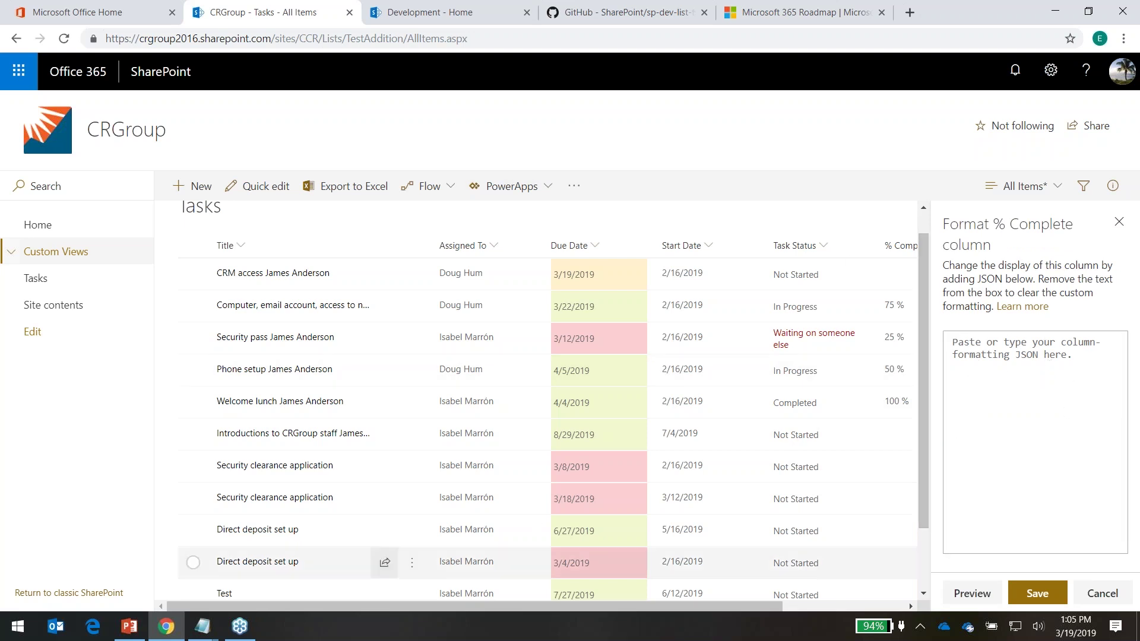
Paste the check-circle JSON from the list formatting % file, preview it and save
{"action": "left_click", "coordinate": [203, 626]}
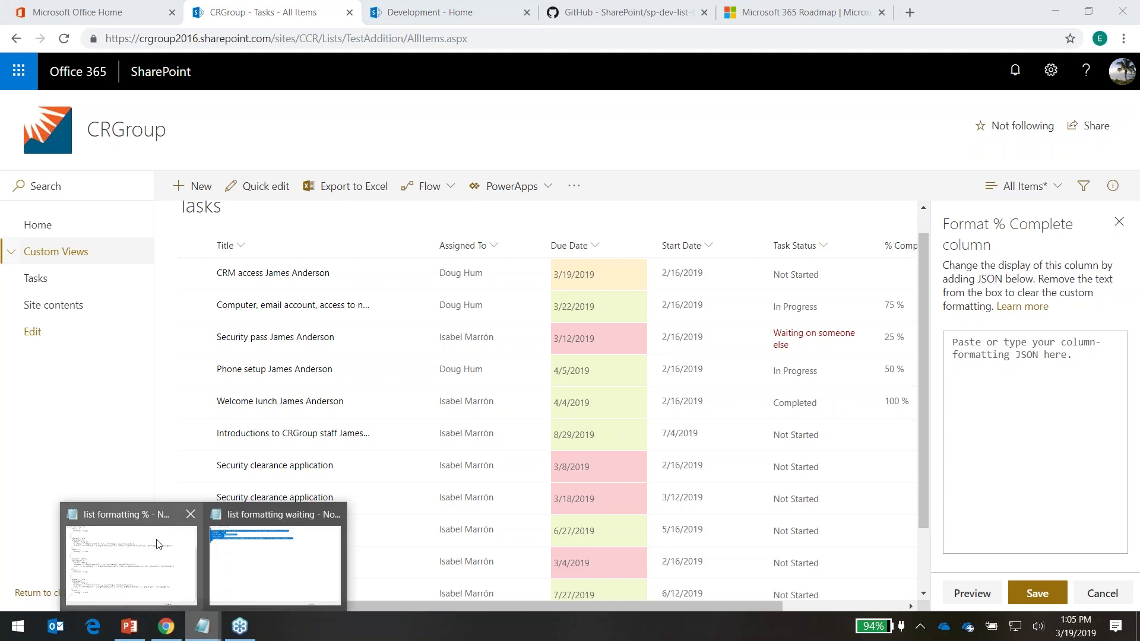
{"action": "left_click", "coordinate": [159, 560]}
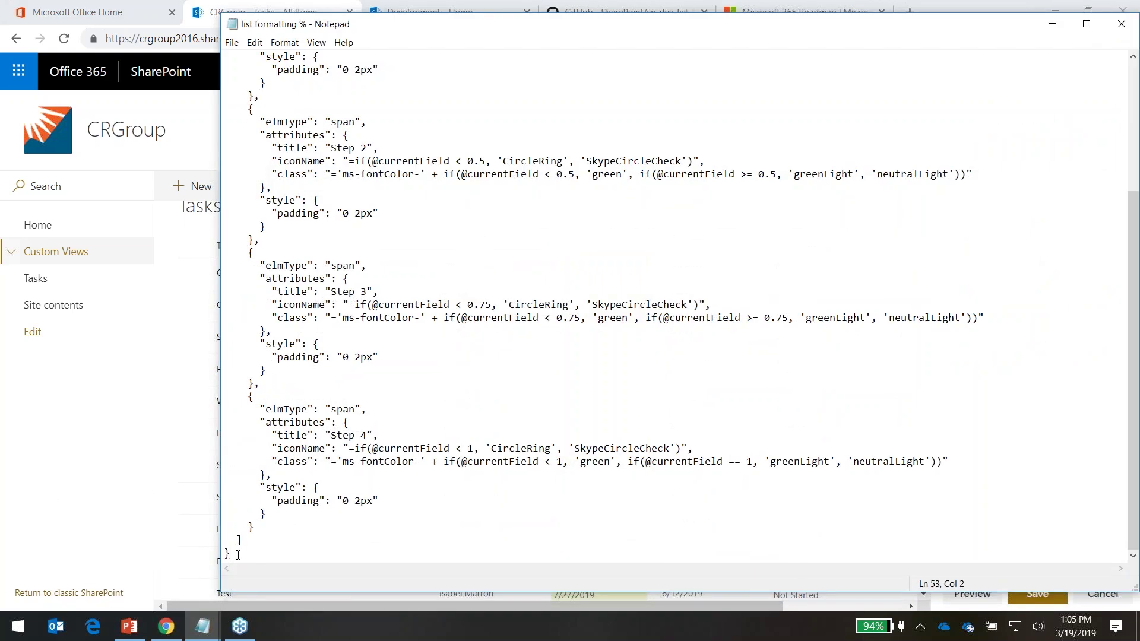
{"action": "left_click_drag", "start_coordinate": [238, 555], "coordinate": [226, 57]}
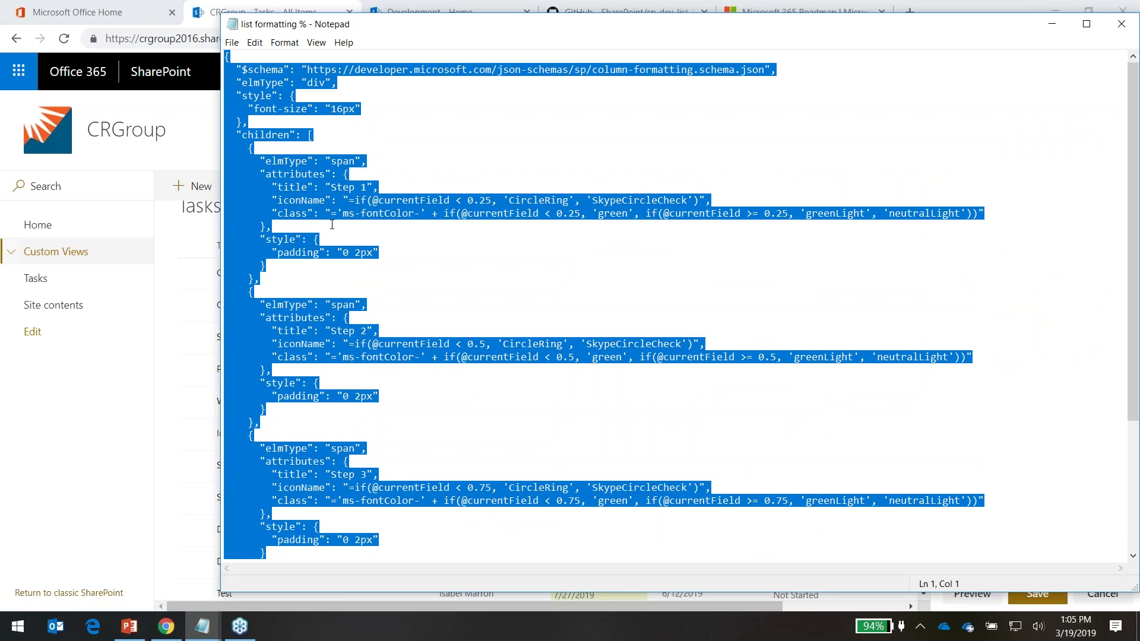
{"action": "left_click", "coordinate": [1052, 23]}
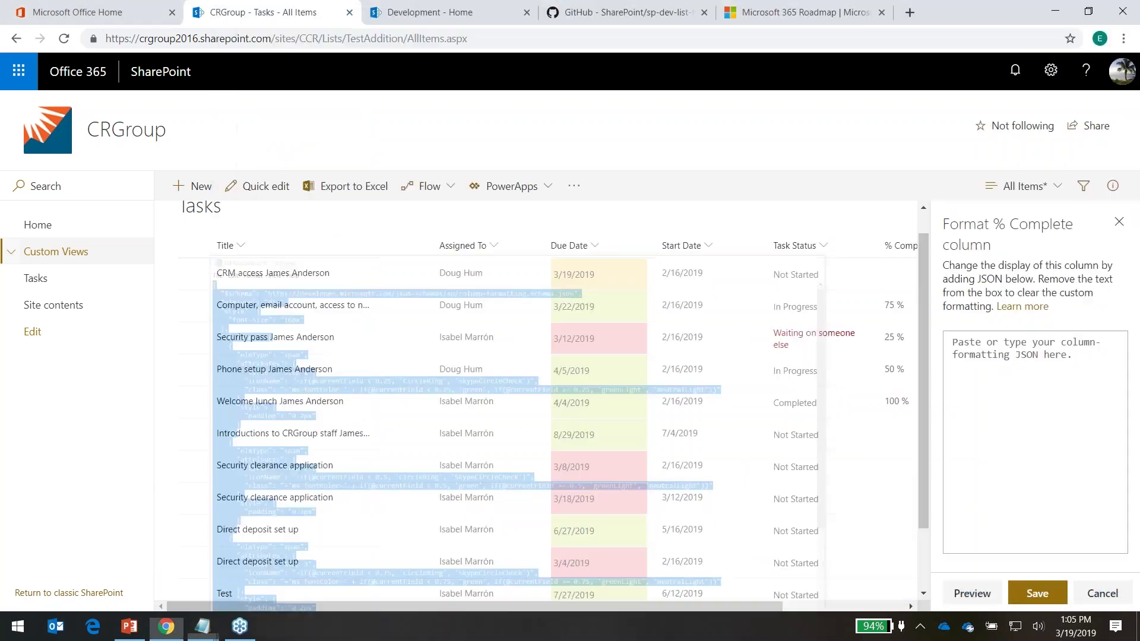
{"action": "left_click", "coordinate": [991, 390]}
{"action": "key", "text": "ctrl+v"}
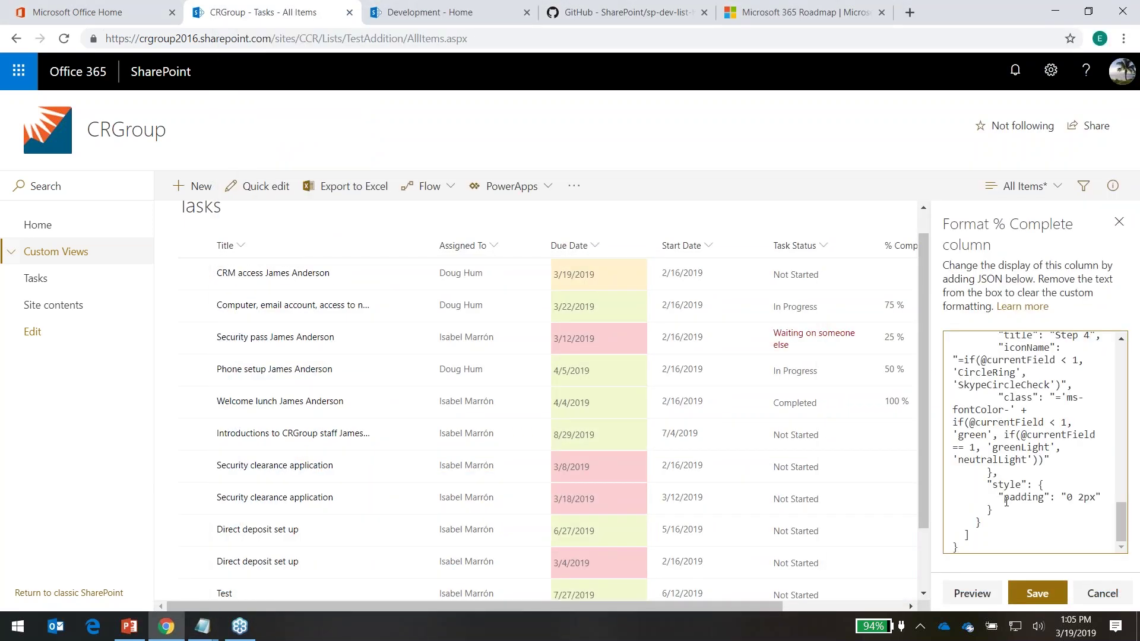
{"action": "left_click", "coordinate": [957, 601]}
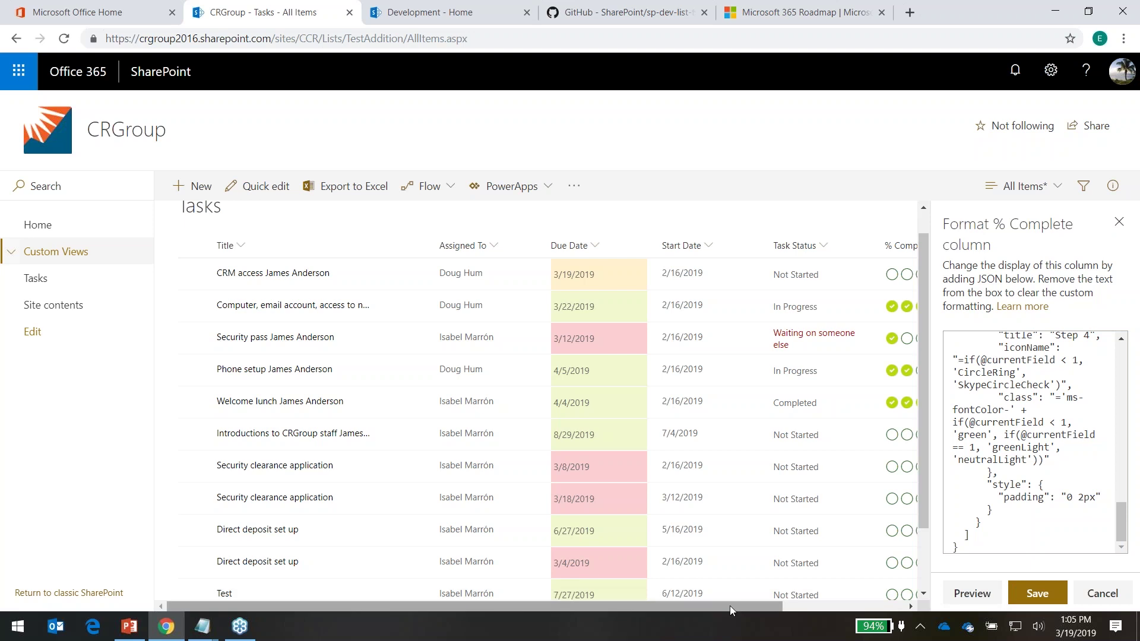
{"action": "left_click_drag", "start_coordinate": [730, 609], "coordinate": [854, 607]}
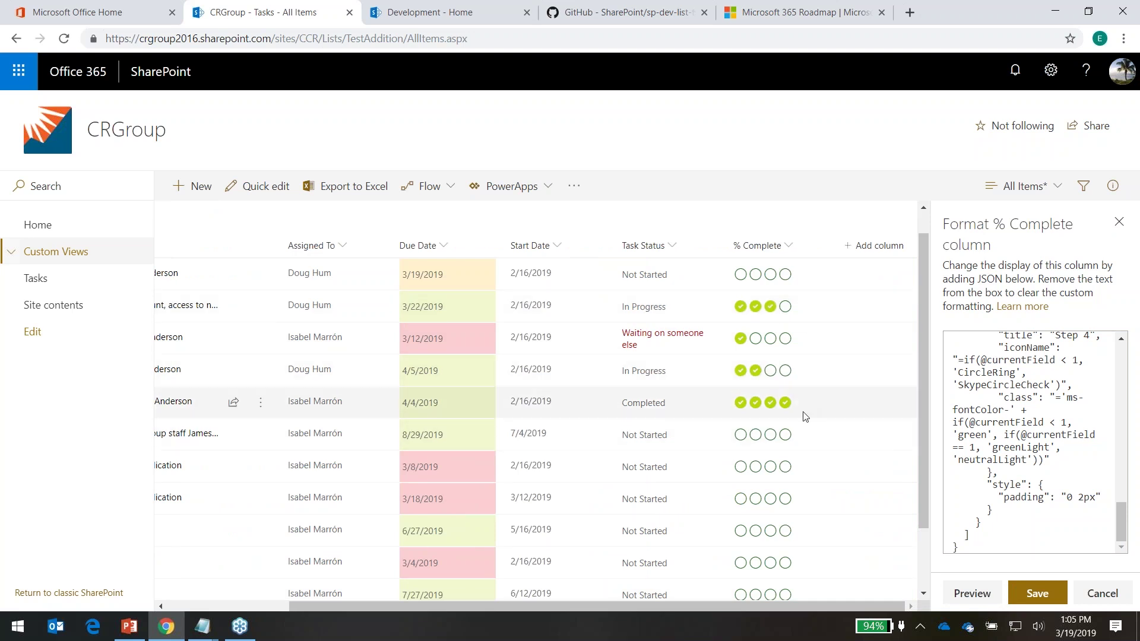
{"action": "left_click", "coordinate": [1037, 592]}
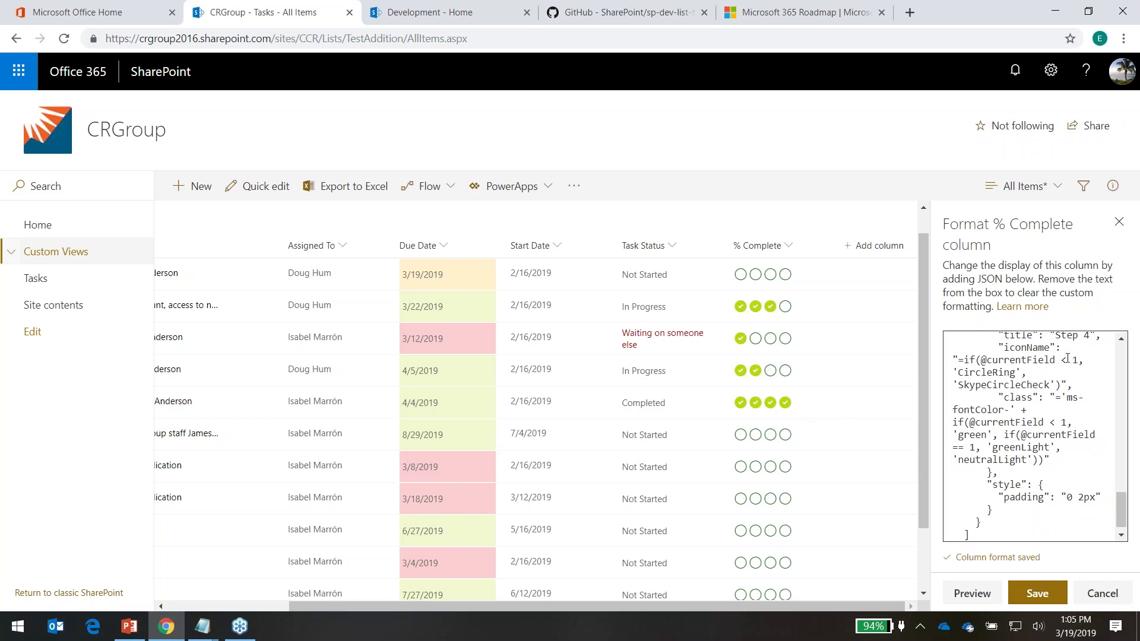
Close the format pane and save the current view as All Items
{"action": "left_click", "coordinate": [1120, 222]}
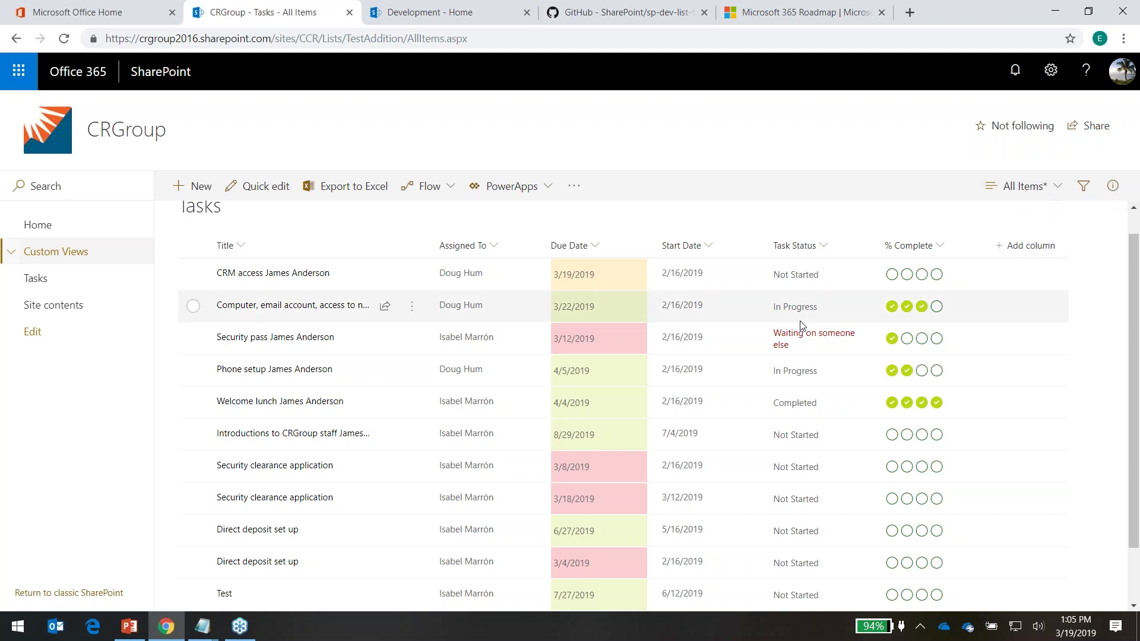
{"action": "left_click", "coordinate": [1058, 190]}
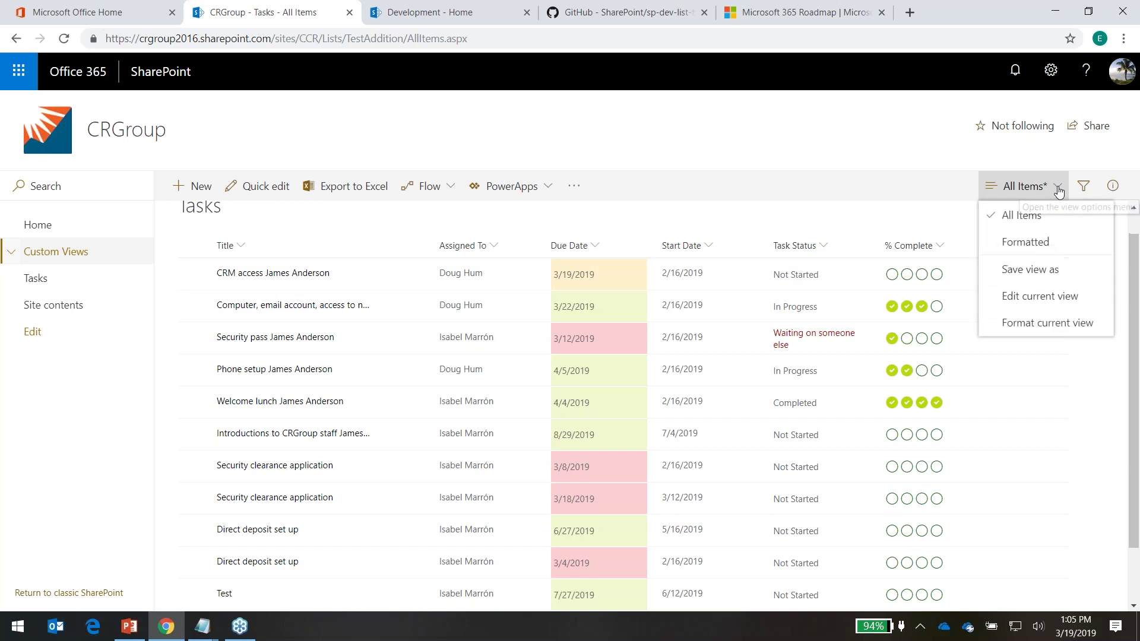
{"action": "left_click", "coordinate": [1052, 271]}
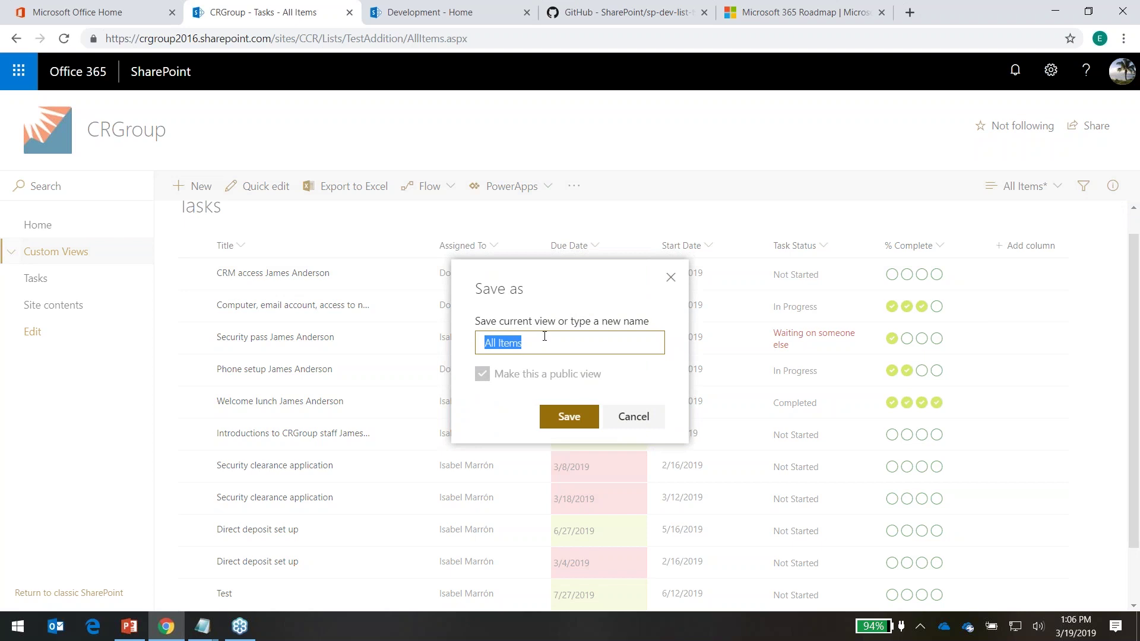
{"action": "left_click", "coordinate": [583, 422]}
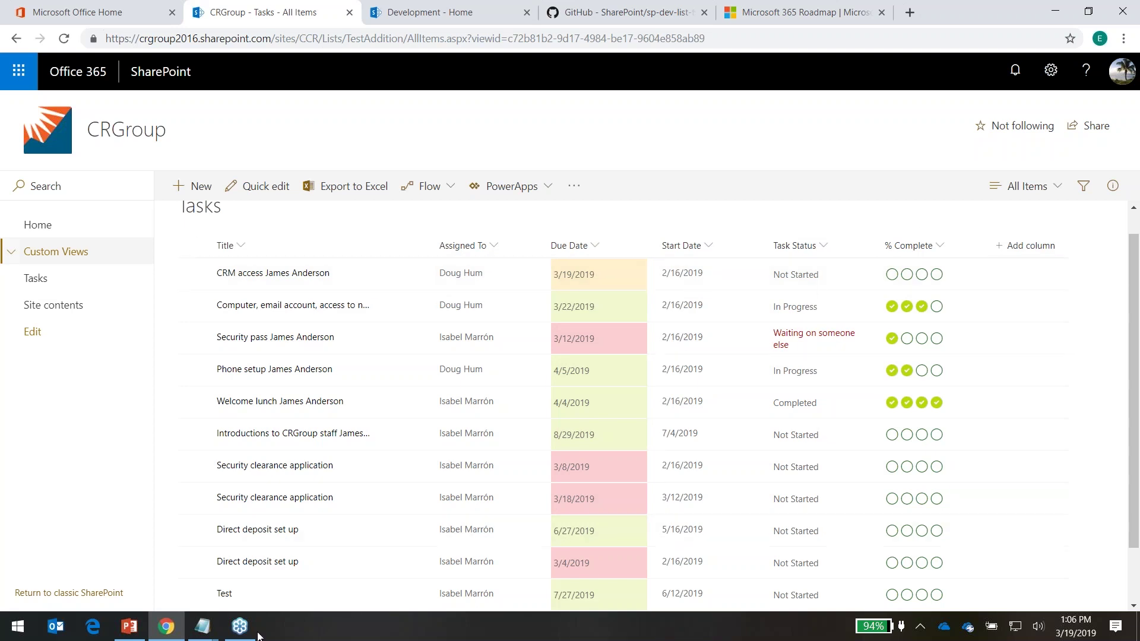
Deselect the text in the list formatting % file, minimize Notepad and switch to GitHub
{"action": "mouse_move", "coordinate": [202, 626]}
{"action": "left_click", "coordinate": [169, 589]}
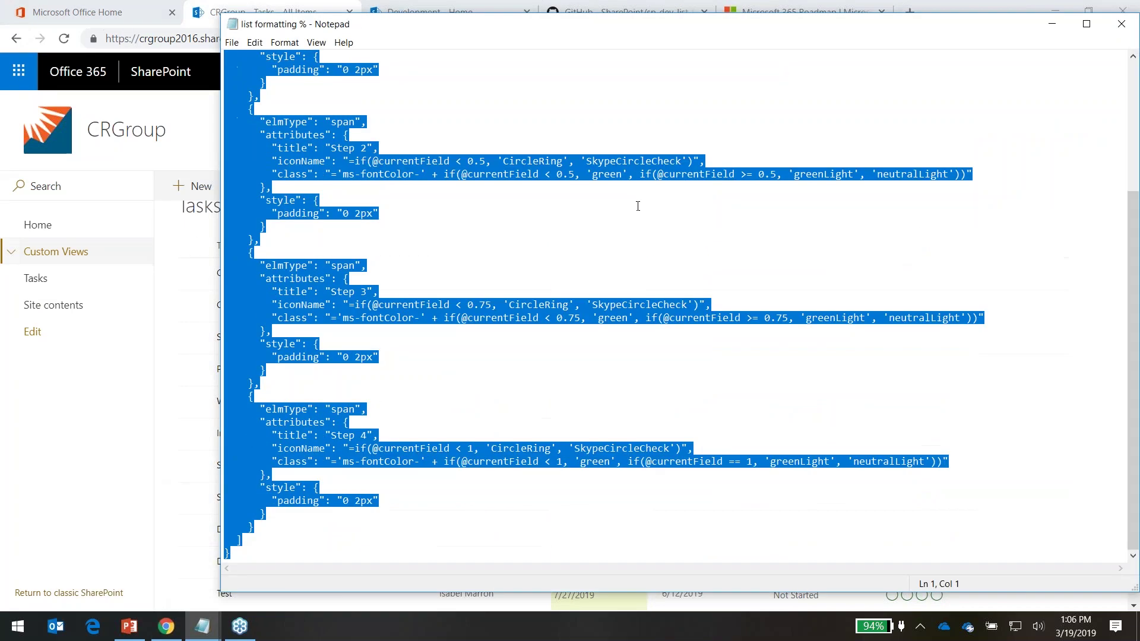
{"action": "left_click", "coordinate": [640, 209]}
{"action": "scroll", "coordinate": [666, 382], "scroll_direction": "up", "scroll_amount": 1}
{"action": "scroll", "coordinate": [663, 383], "scroll_direction": "up", "scroll_amount": 4}
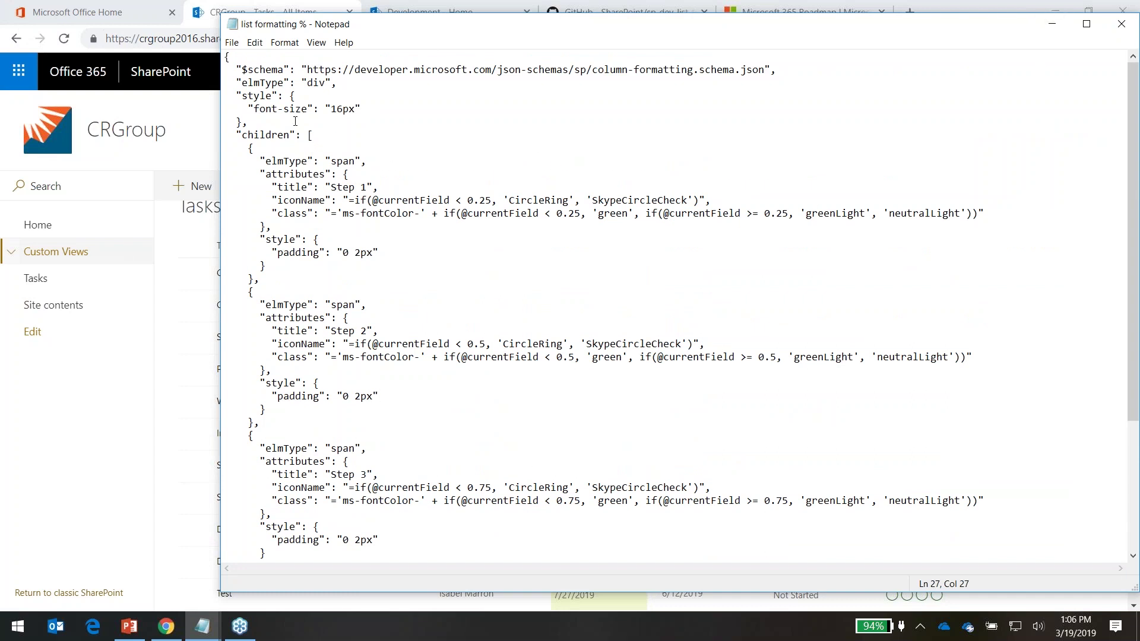
{"action": "left_click", "coordinate": [1048, 27]}
{"action": "left_click", "coordinate": [621, 14]}
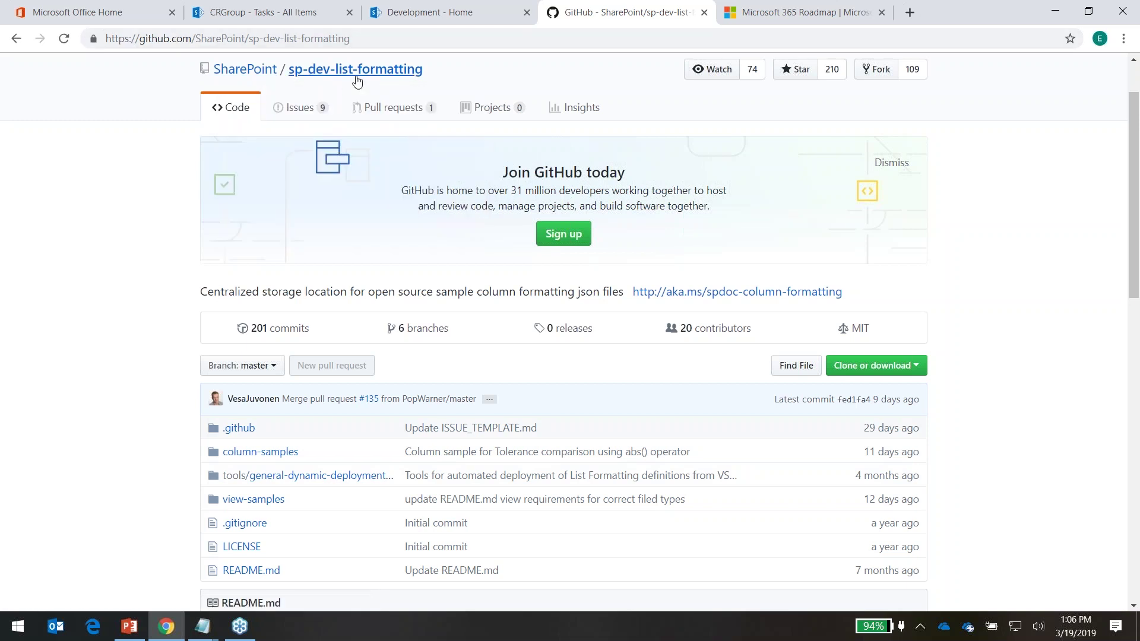
Browse the column-samples folder on GitHub, then return to the CRGroup - Tasks list
{"action": "scroll", "coordinate": [145, 378], "scroll_direction": "down", "scroll_amount": 1}
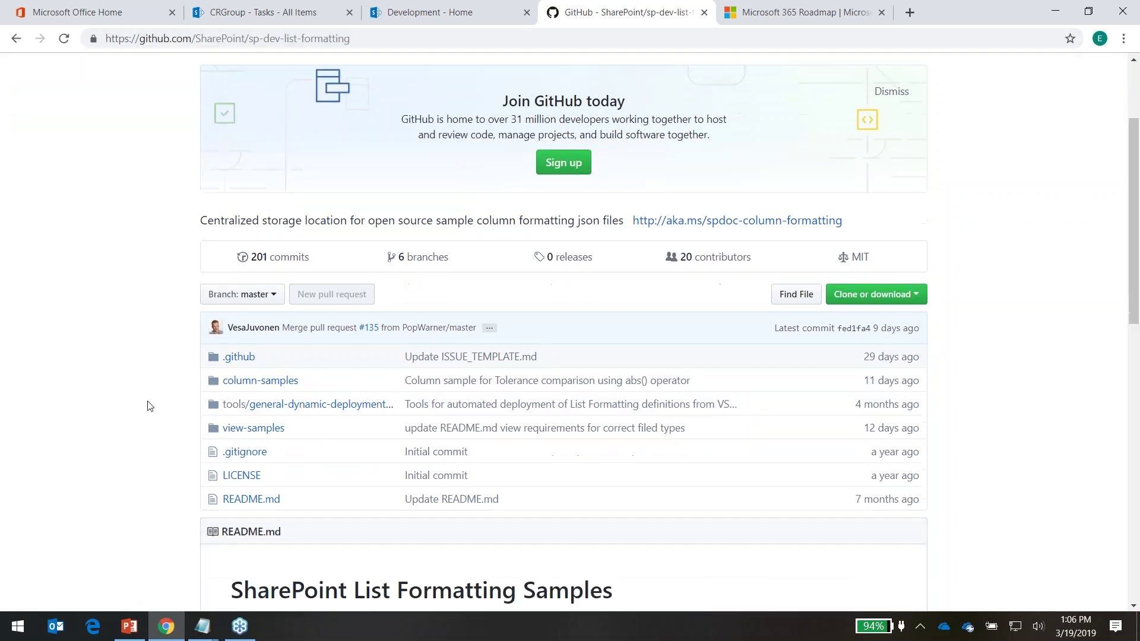
{"action": "left_click", "coordinate": [267, 385]}
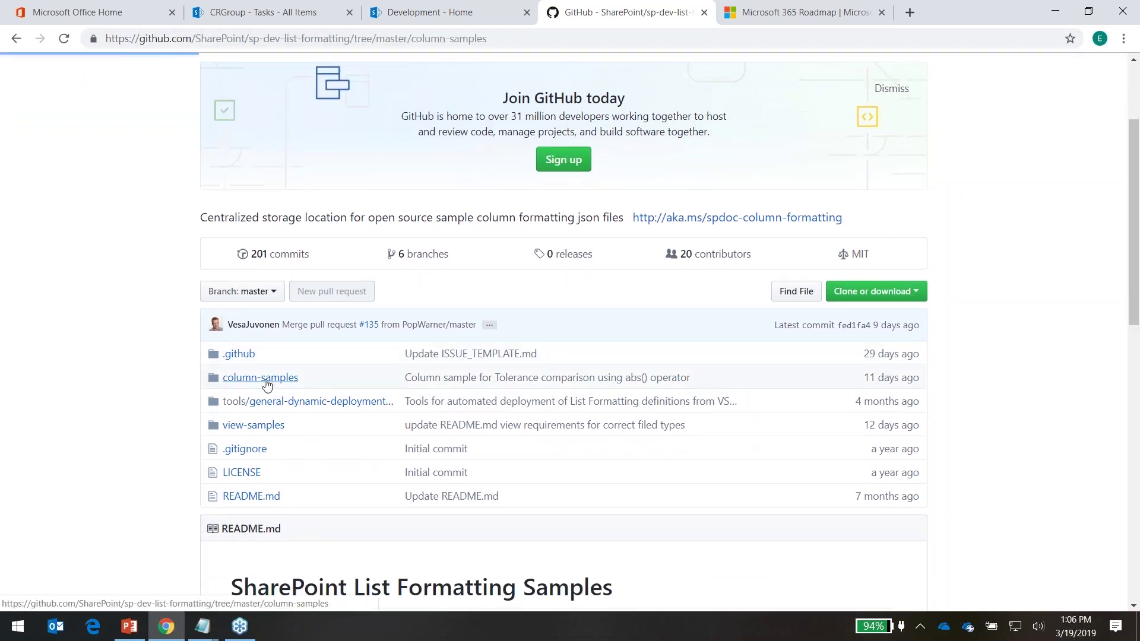
{"action": "scroll", "coordinate": [369, 471], "scroll_direction": "down", "scroll_amount": 4}
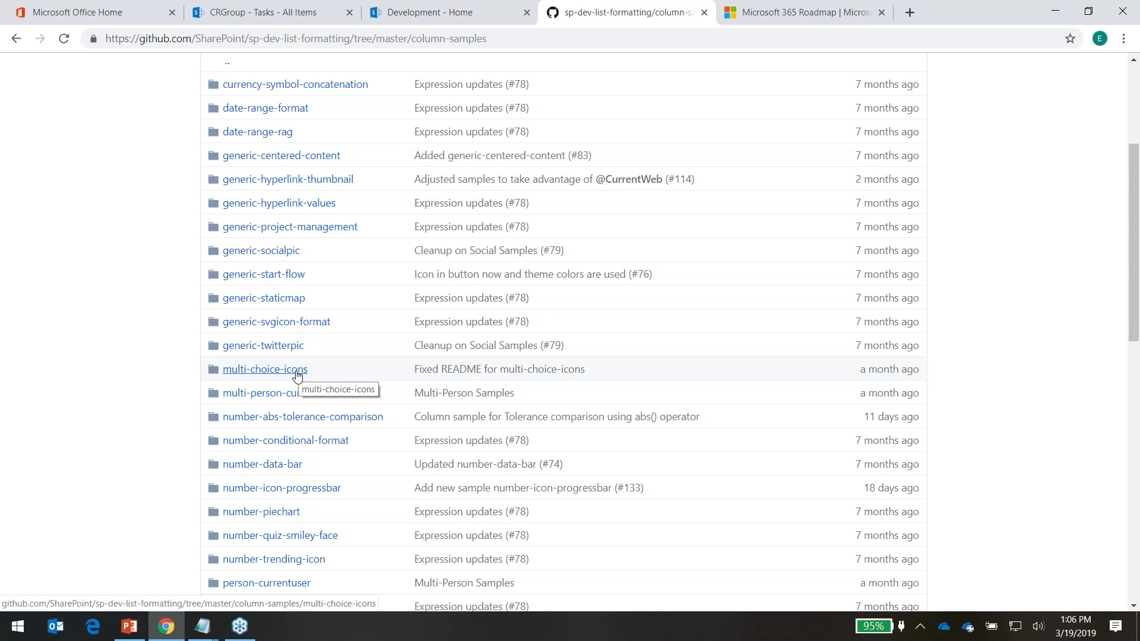
{"action": "scroll", "coordinate": [451, 469], "scroll_direction": "down", "scroll_amount": 3}
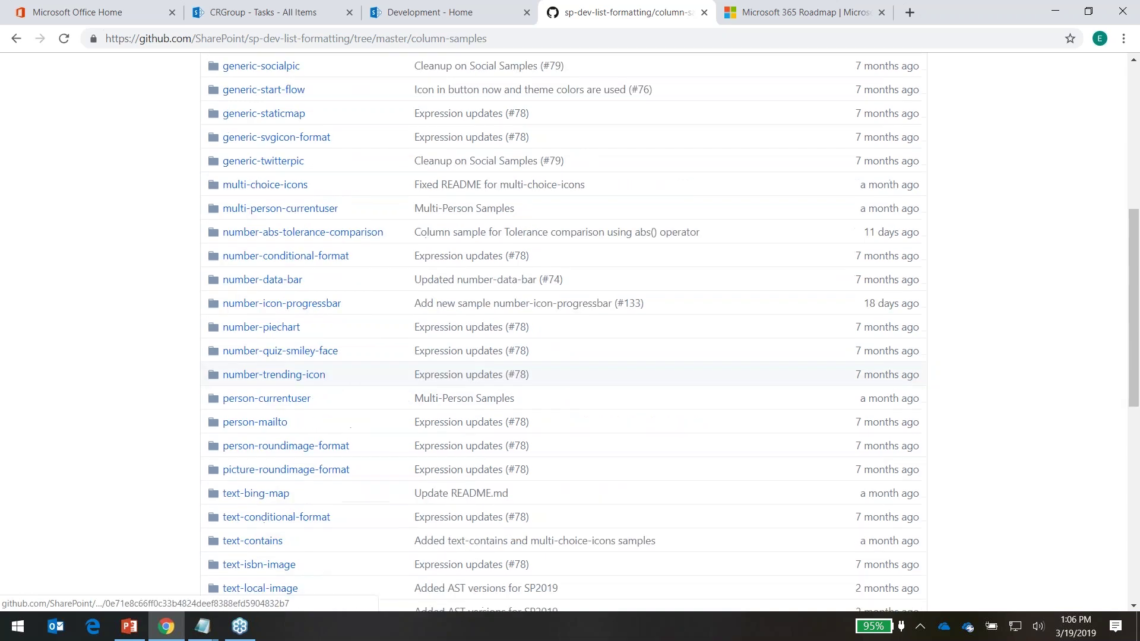
{"action": "scroll", "coordinate": [376, 475], "scroll_direction": "up", "scroll_amount": 6}
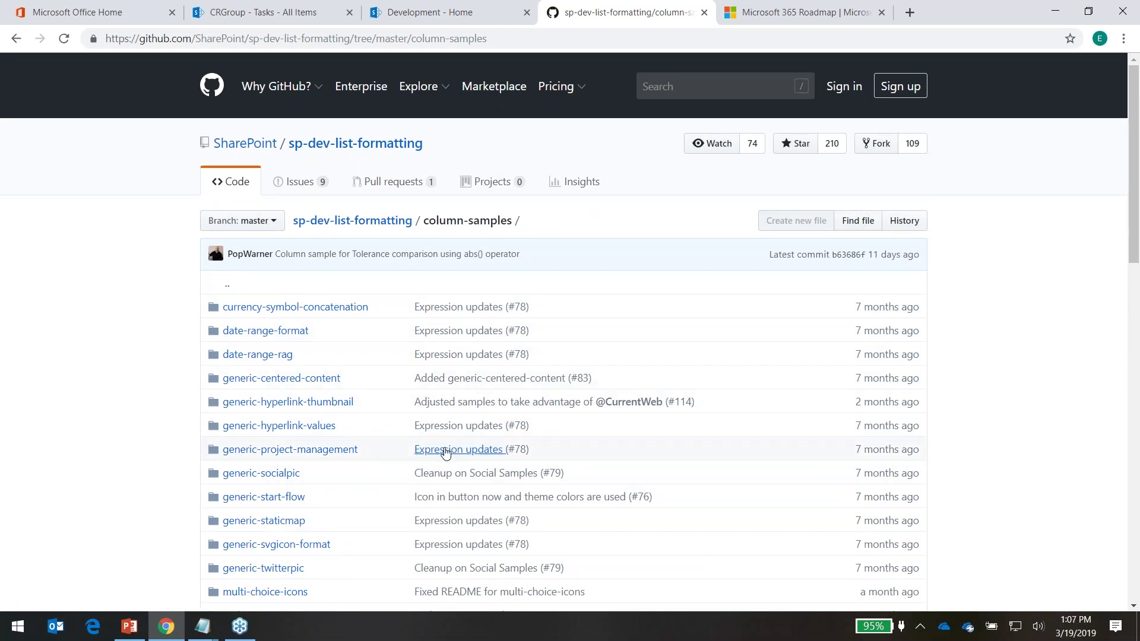
{"action": "mouse_move", "coordinate": [446, 452]}
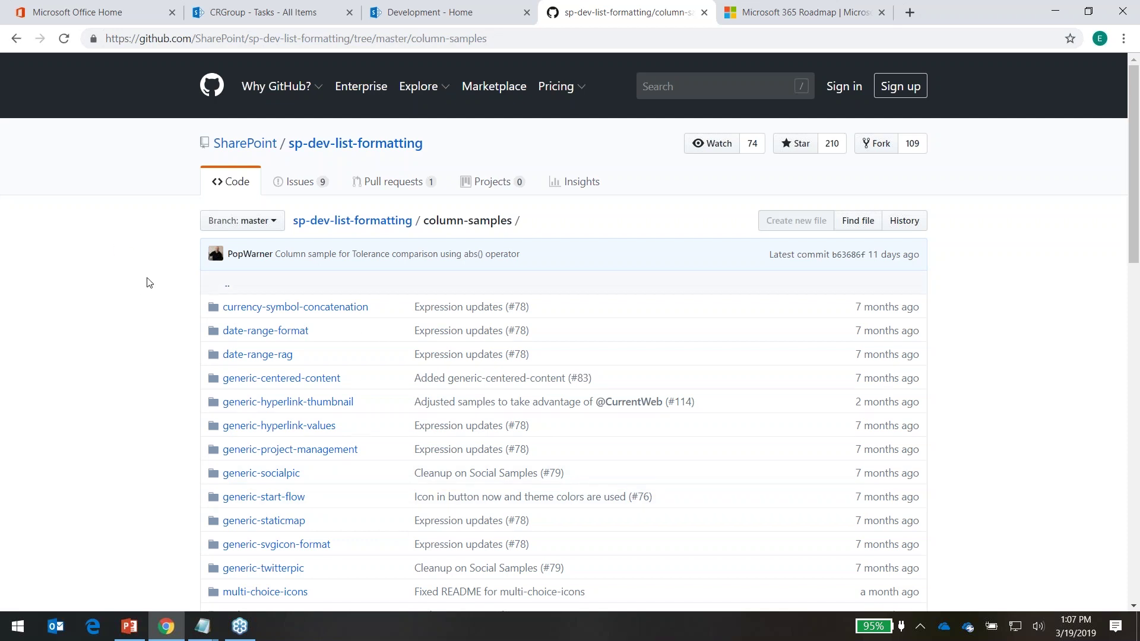
{"action": "left_click", "coordinate": [439, 11]}
{"action": "left_click", "coordinate": [285, 13]}
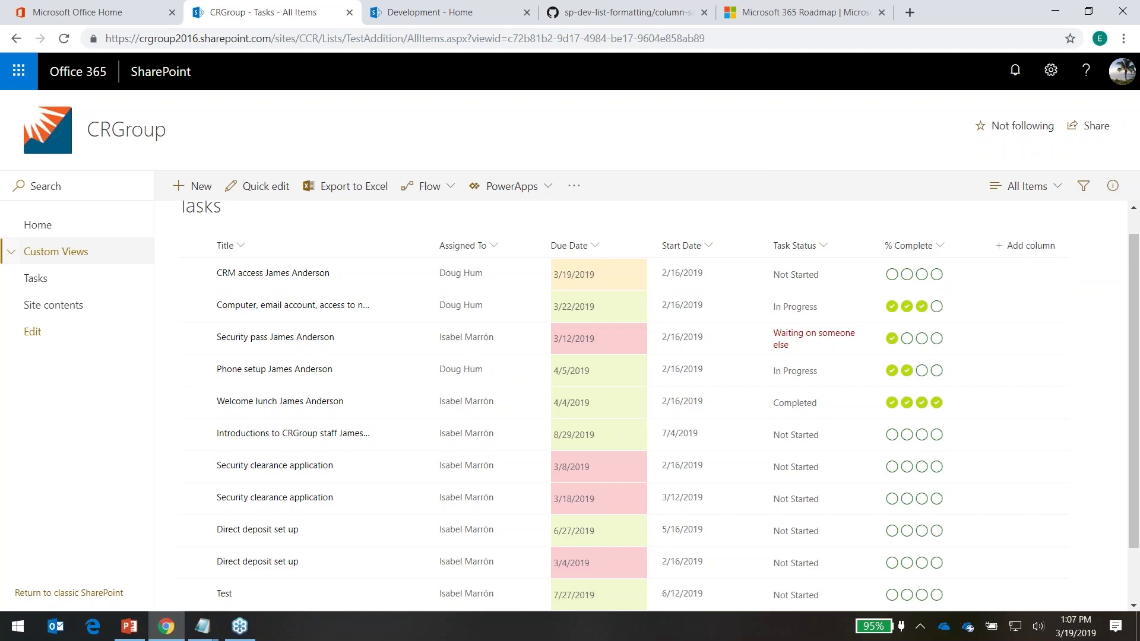
Check the Tasks All Items view formatting panel, then open the Board list under Custom Views
{"action": "left_click", "coordinate": [1058, 189]}
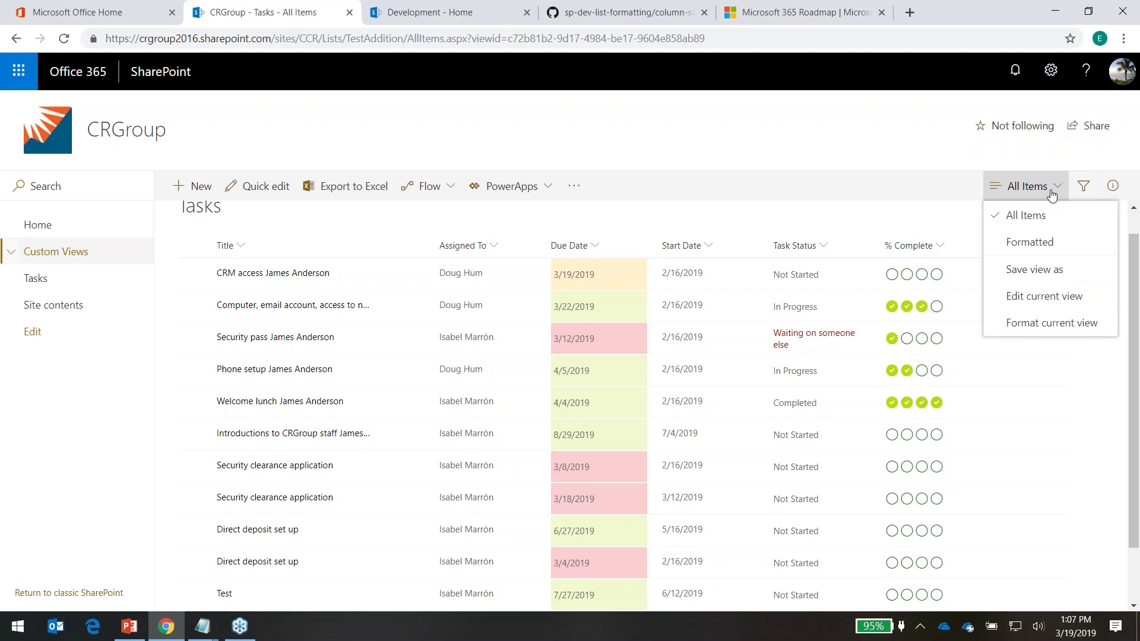
{"action": "left_click", "coordinate": [1035, 325]}
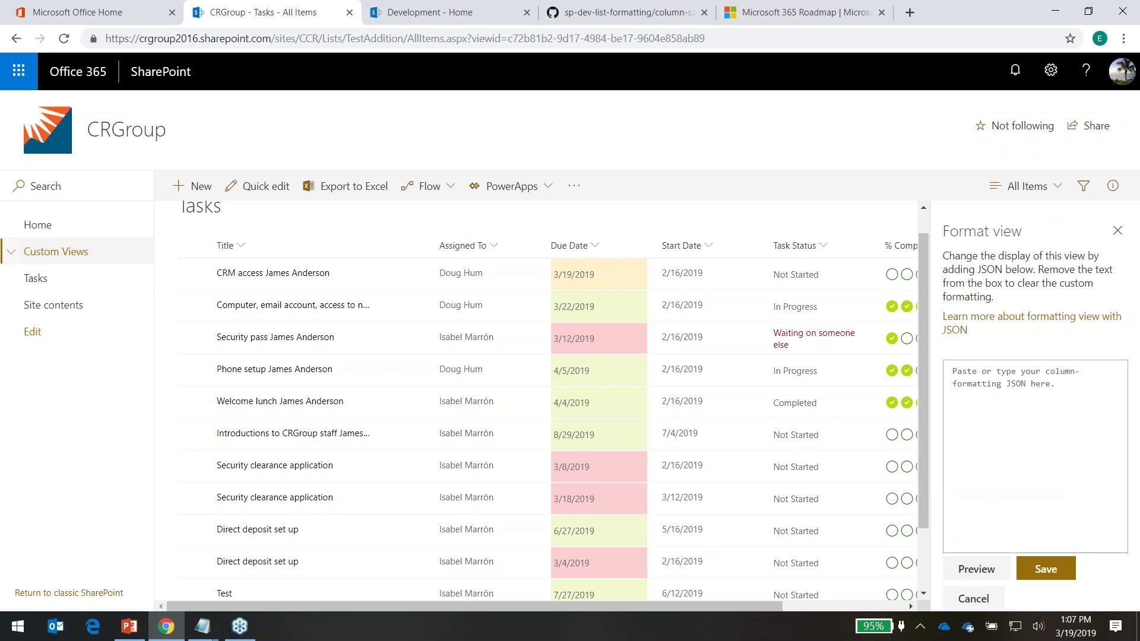
{"action": "left_click", "coordinate": [1117, 235]}
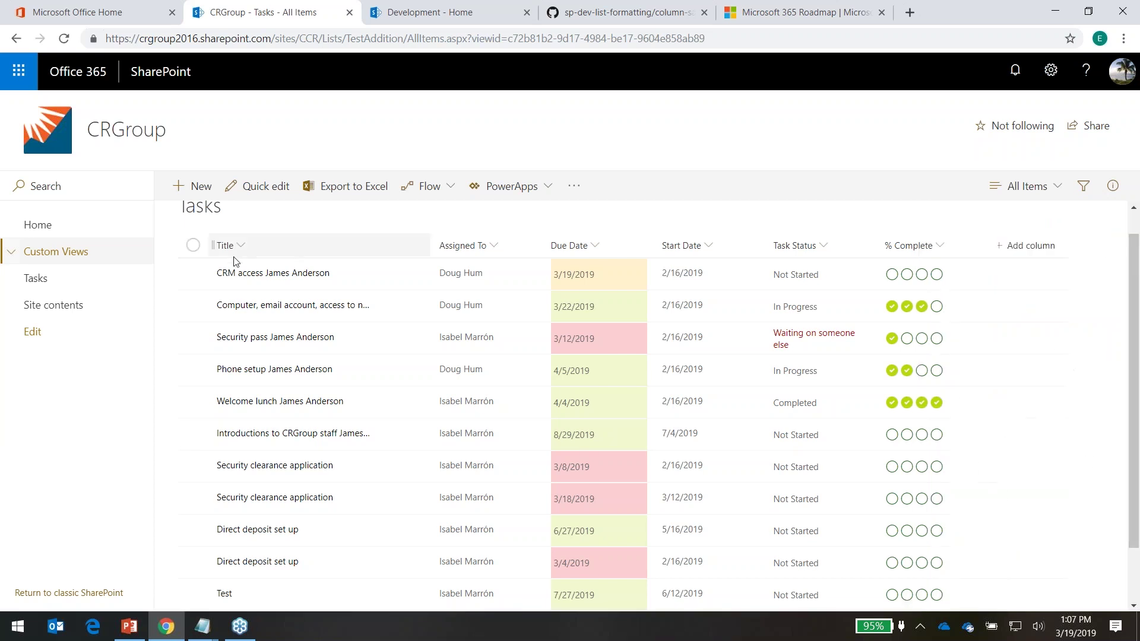
{"action": "left_click", "coordinate": [18, 254]}
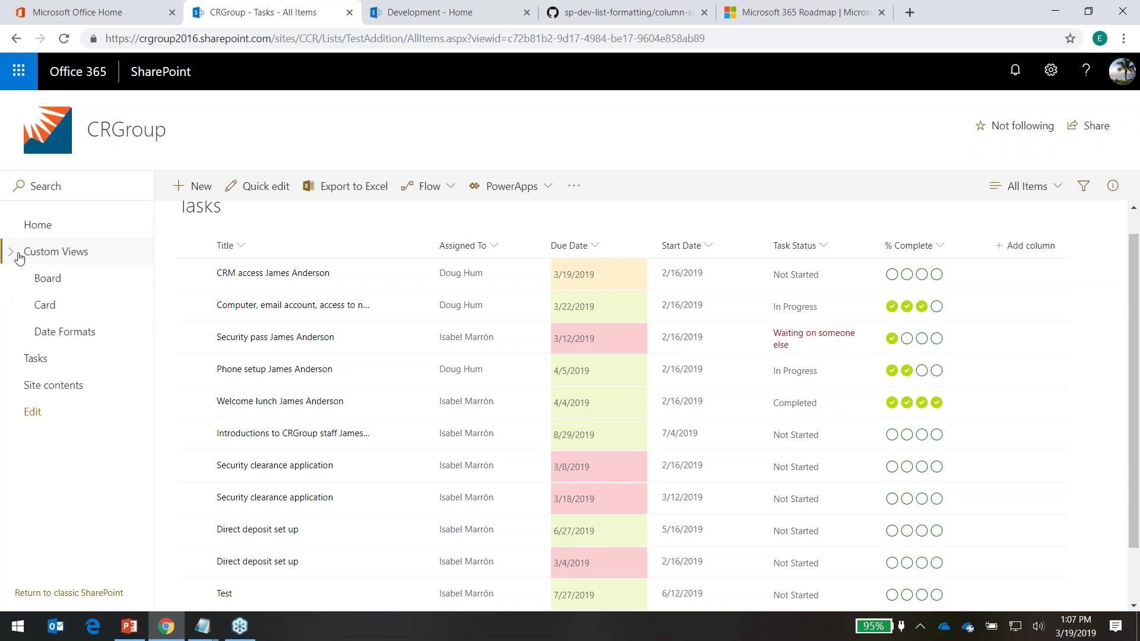
{"action": "left_click", "coordinate": [46, 290]}
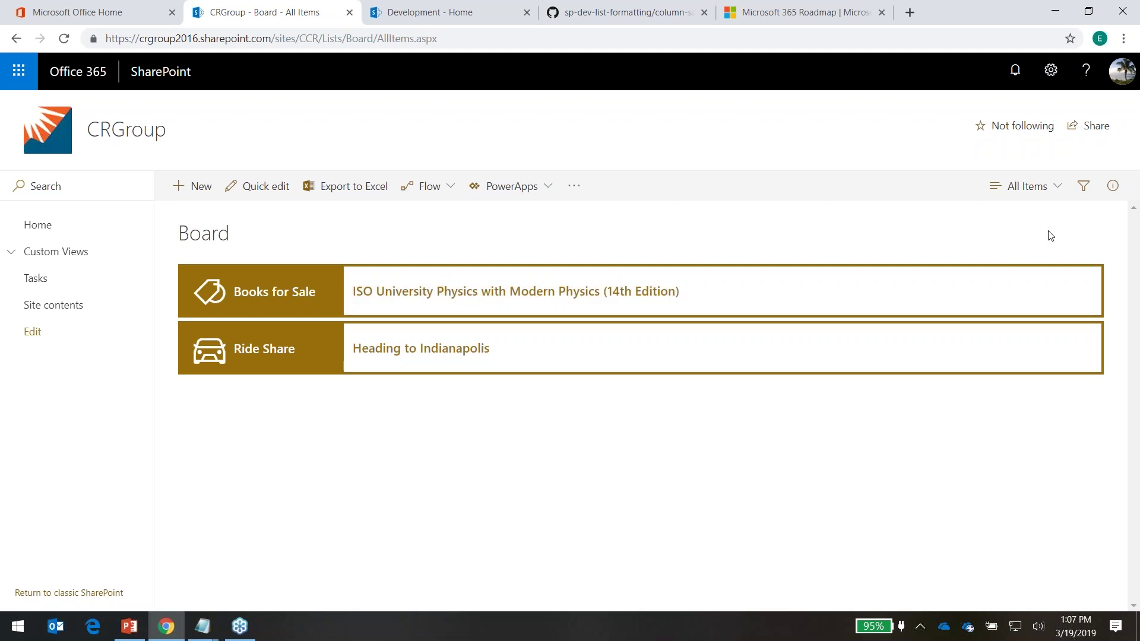
{"action": "left_click", "coordinate": [1059, 192]}
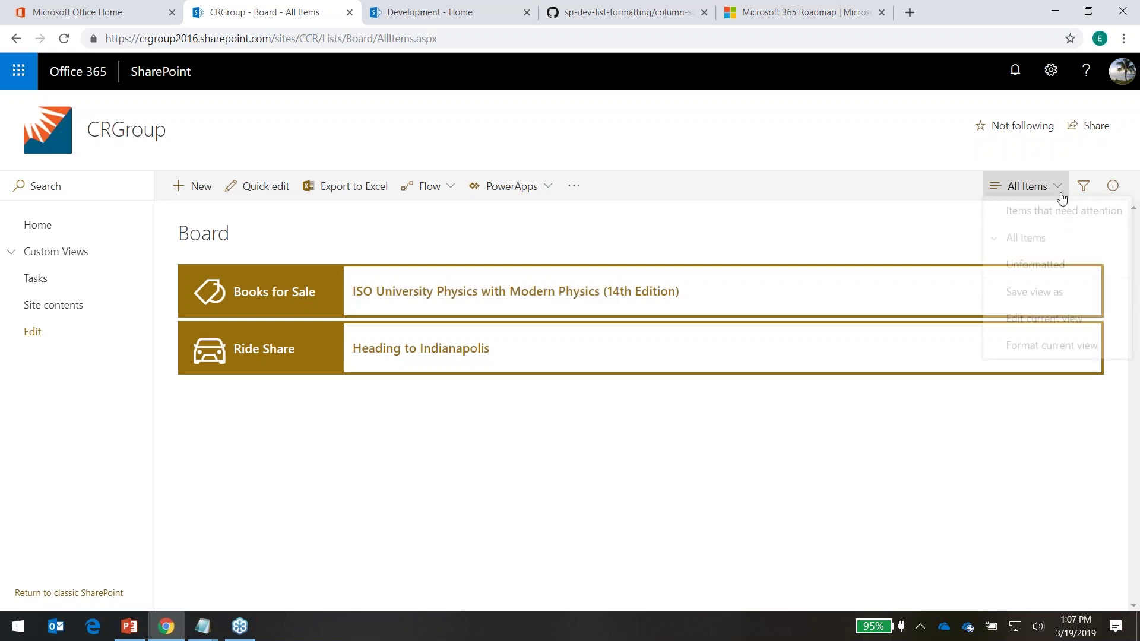
{"action": "left_click", "coordinate": [1033, 269]}
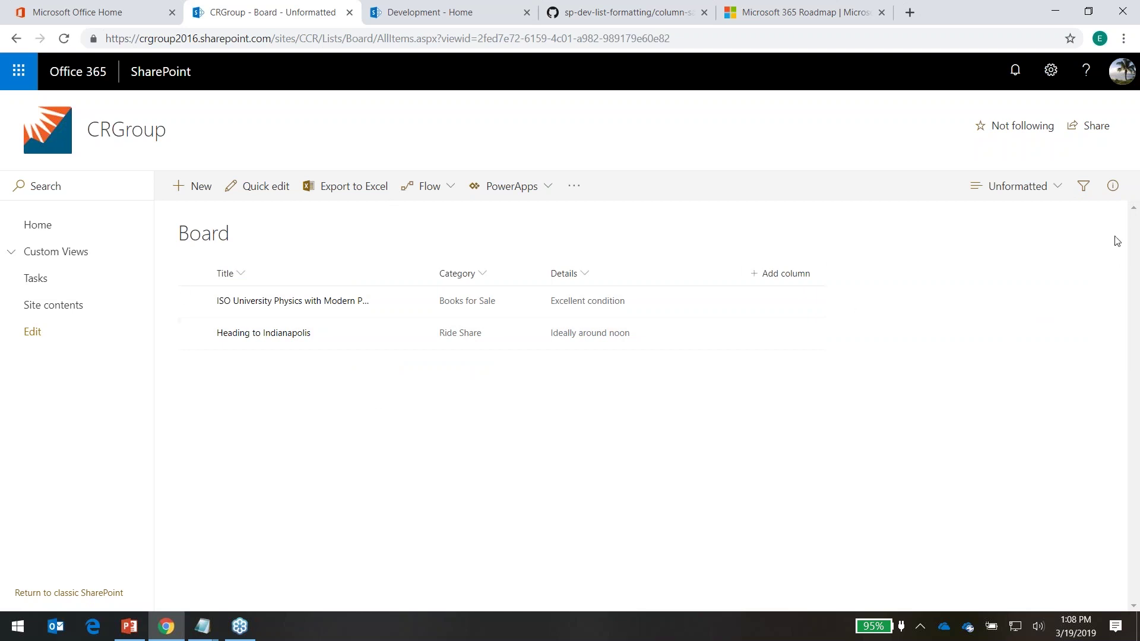
{"action": "left_click", "coordinate": [1051, 186]}
{"action": "left_click", "coordinate": [1056, 242]}
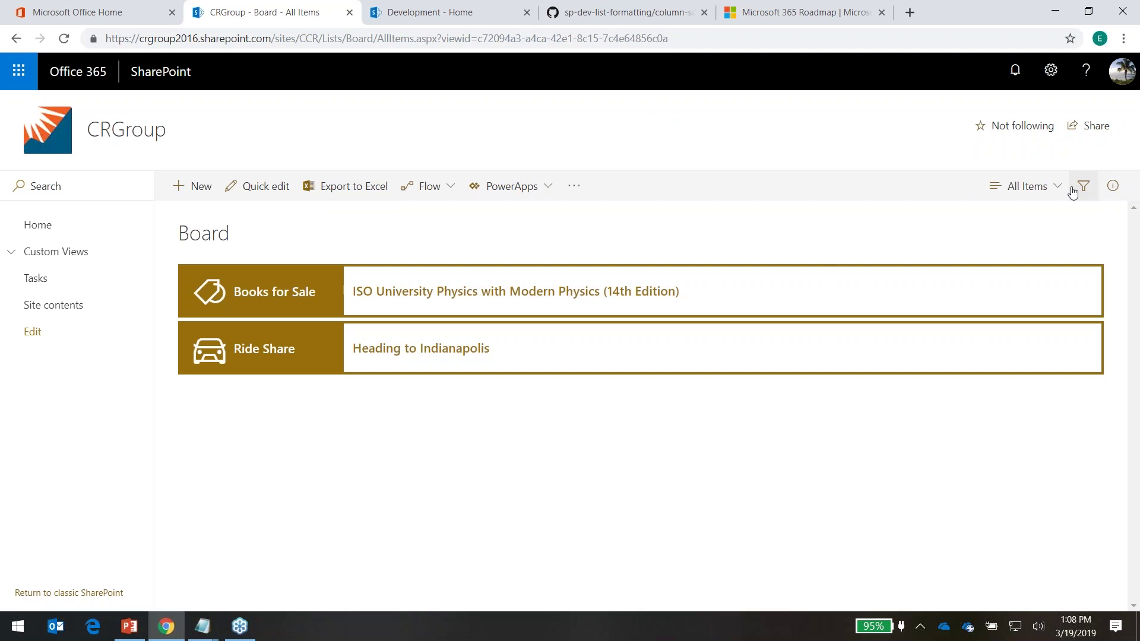
{"action": "left_click", "coordinate": [1033, 186]}
{"action": "left_click", "coordinate": [1019, 350]}
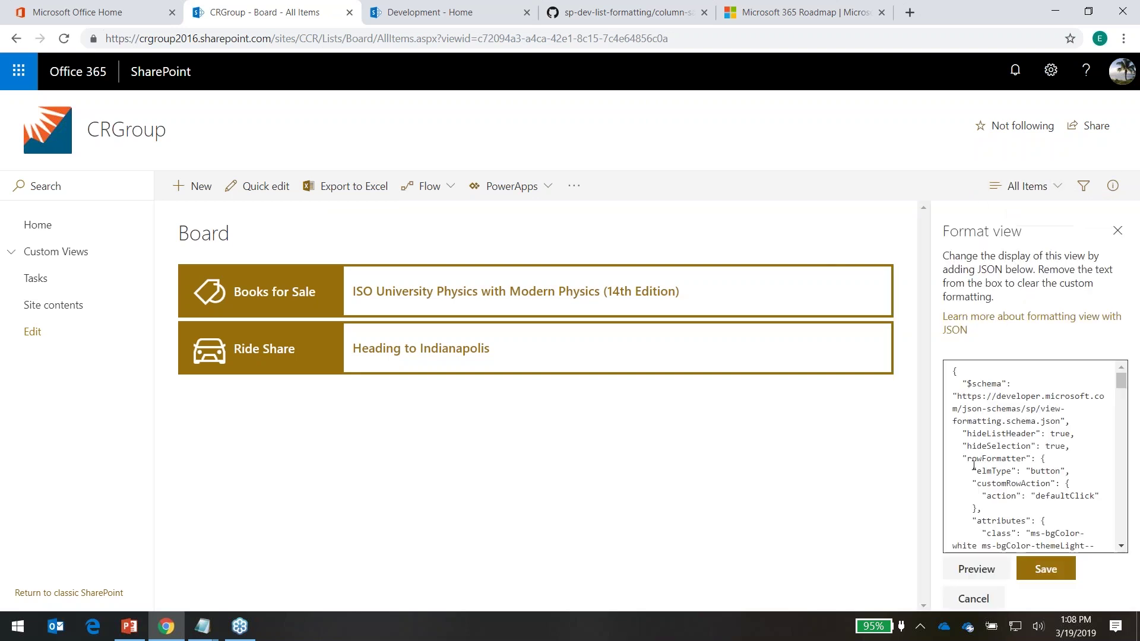
{"action": "scroll", "coordinate": [1002, 456], "scroll_direction": "down", "scroll_amount": 5}
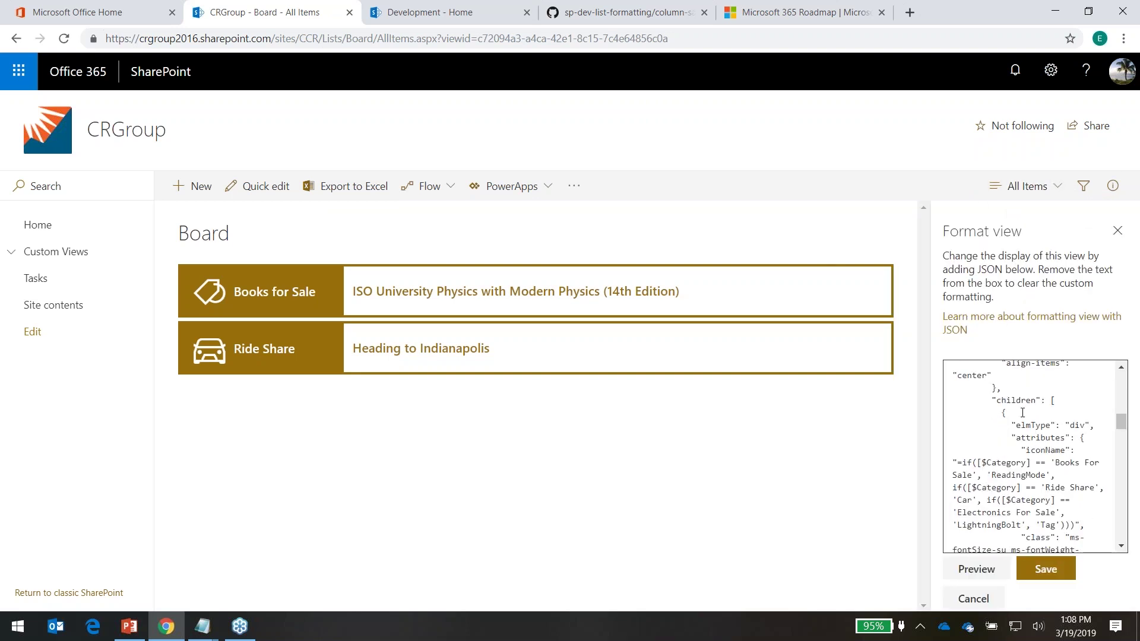
{"action": "scroll", "coordinate": [1023, 412], "scroll_direction": "down", "scroll_amount": 3}
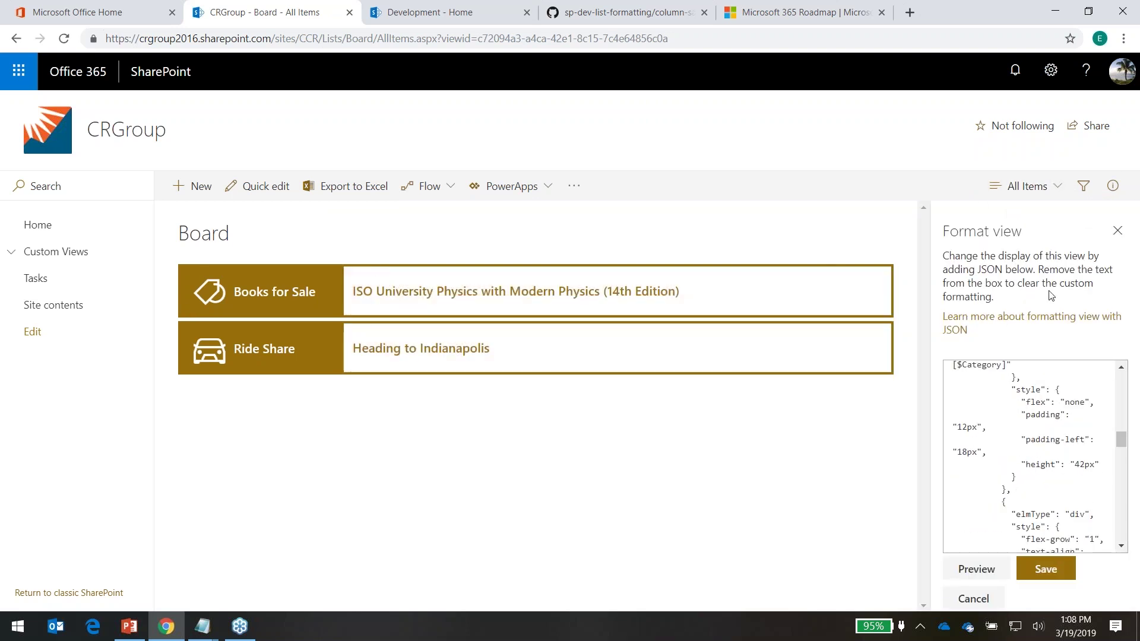
{"action": "left_click", "coordinate": [1117, 231]}
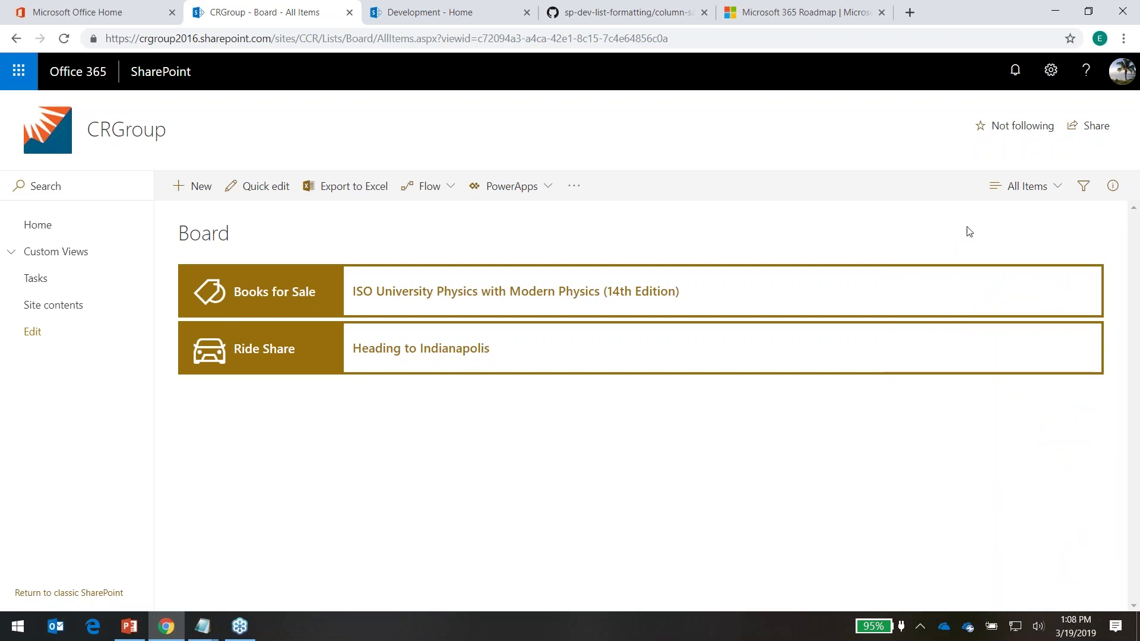
{"action": "left_click", "coordinate": [618, 18]}
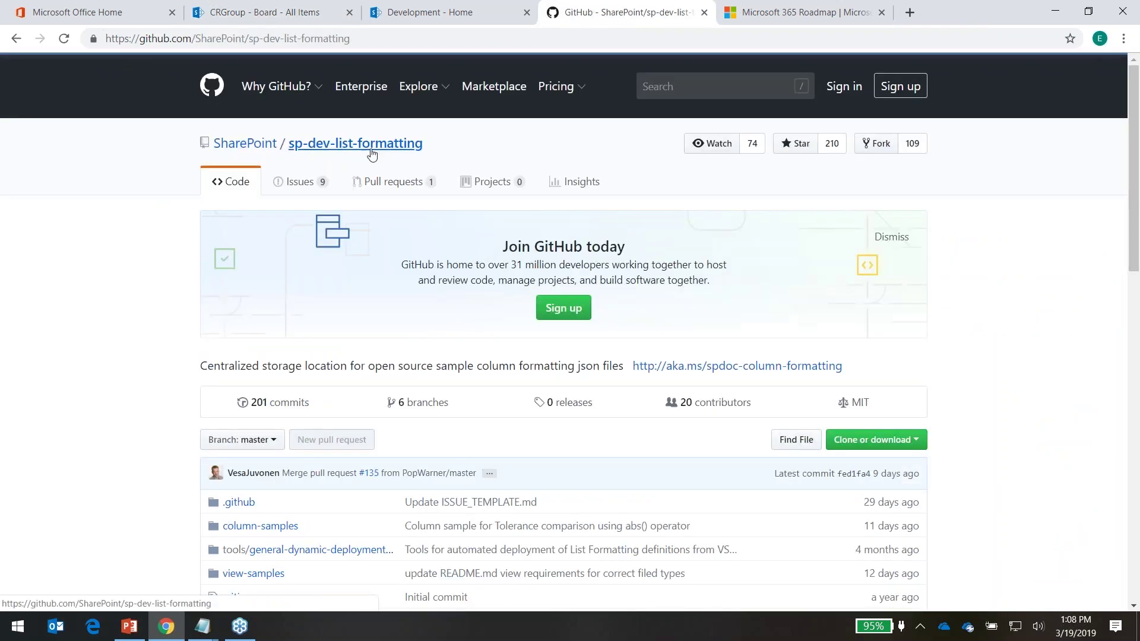
Scroll the GitHub repo page, then go back to SharePoint and open the Card list under Custom Views
{"action": "scroll", "coordinate": [250, 434], "scroll_direction": "down", "scroll_amount": 3}
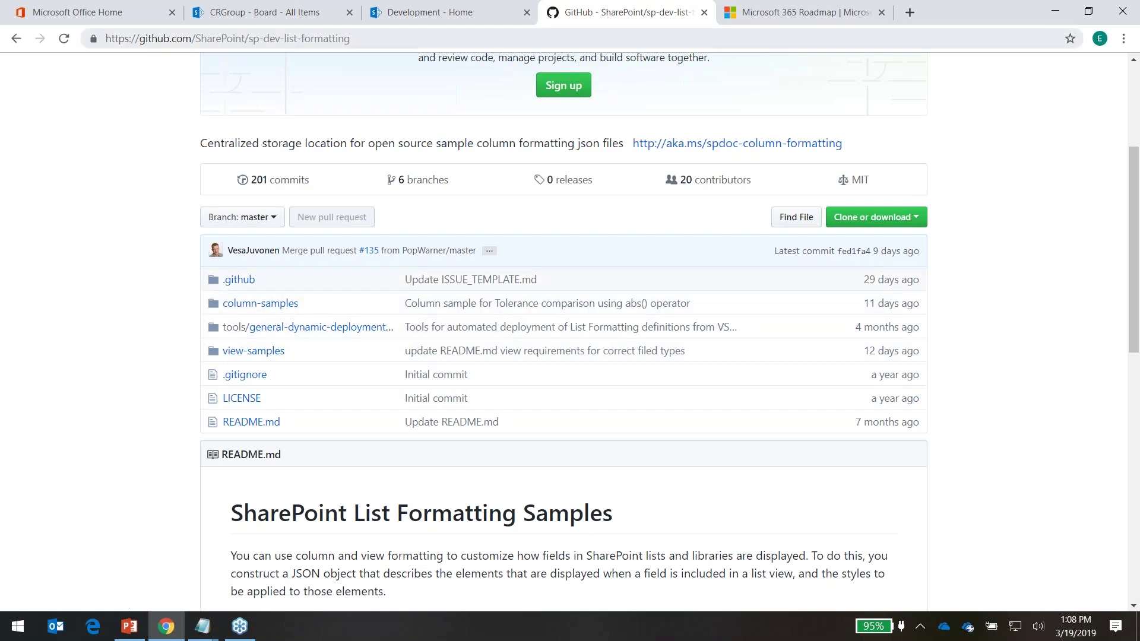
{"action": "left_click", "coordinate": [270, 12]}
{"action": "left_click", "coordinate": [20, 260]}
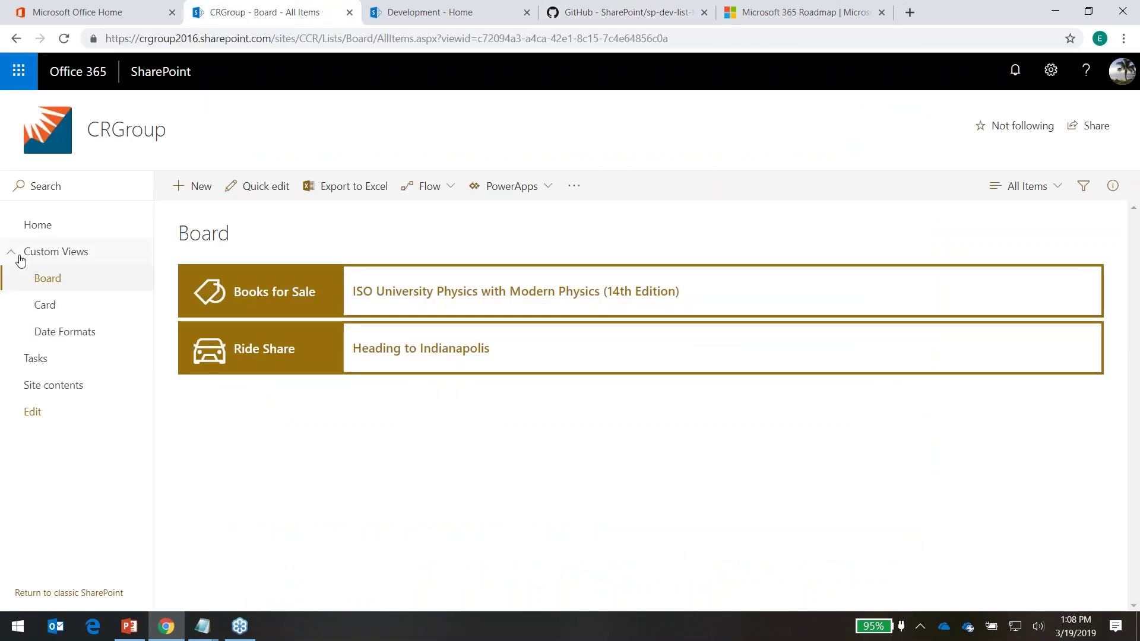
{"action": "left_click", "coordinate": [43, 304]}
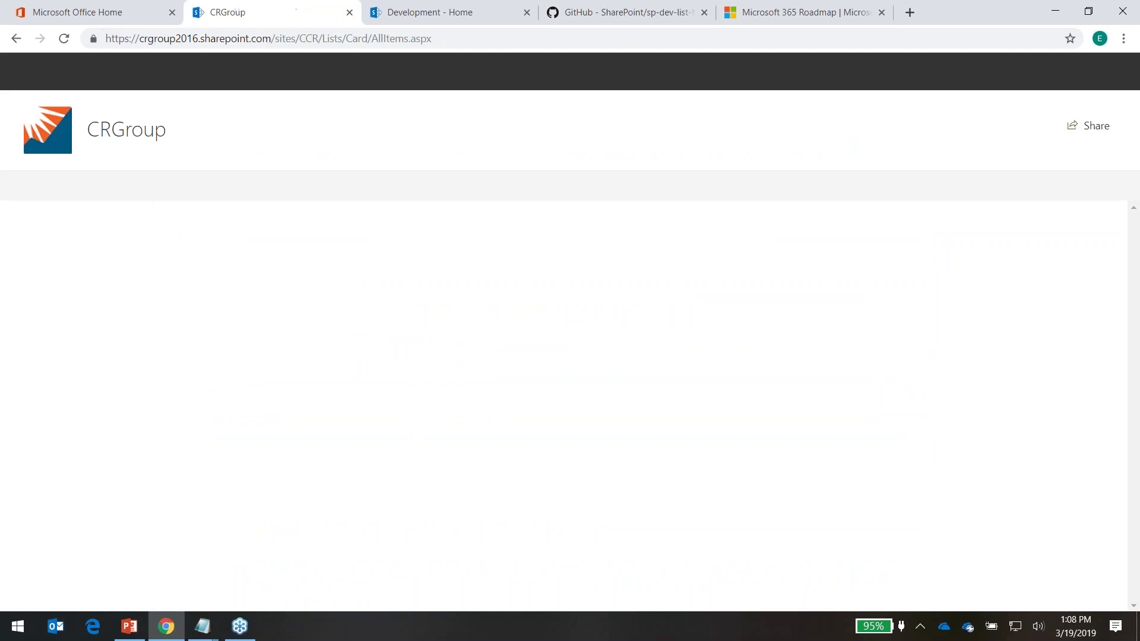
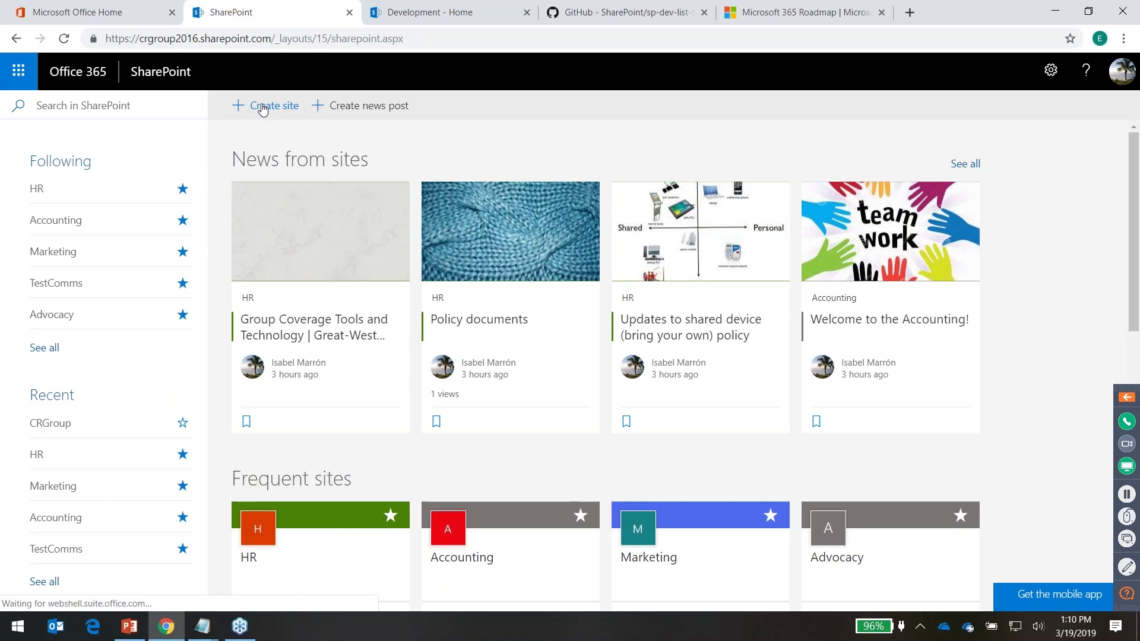
Start a new site, then discard the creation panel without creating anything
{"action": "left_click", "coordinate": [261, 109]}
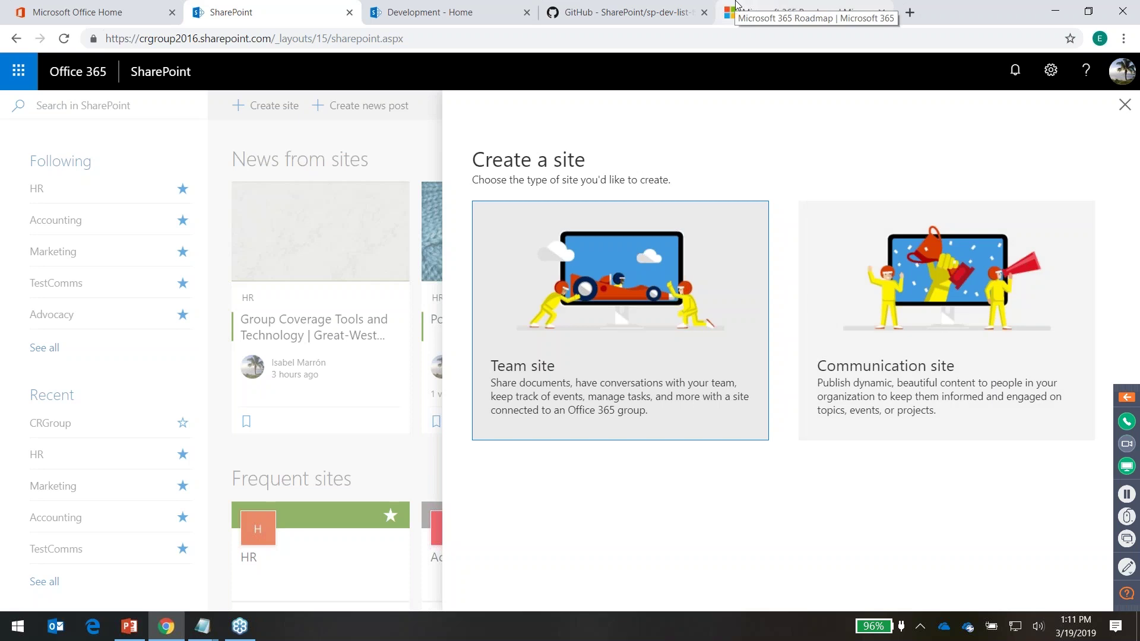
{"action": "left_click", "coordinate": [1125, 107]}
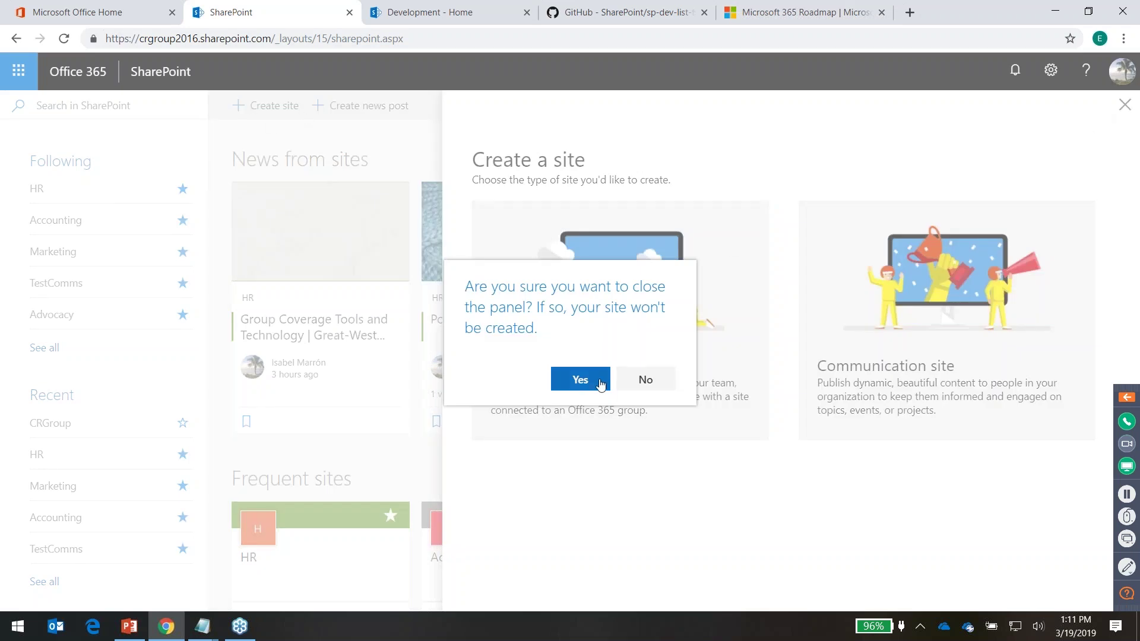
{"action": "left_click", "coordinate": [597, 386]}
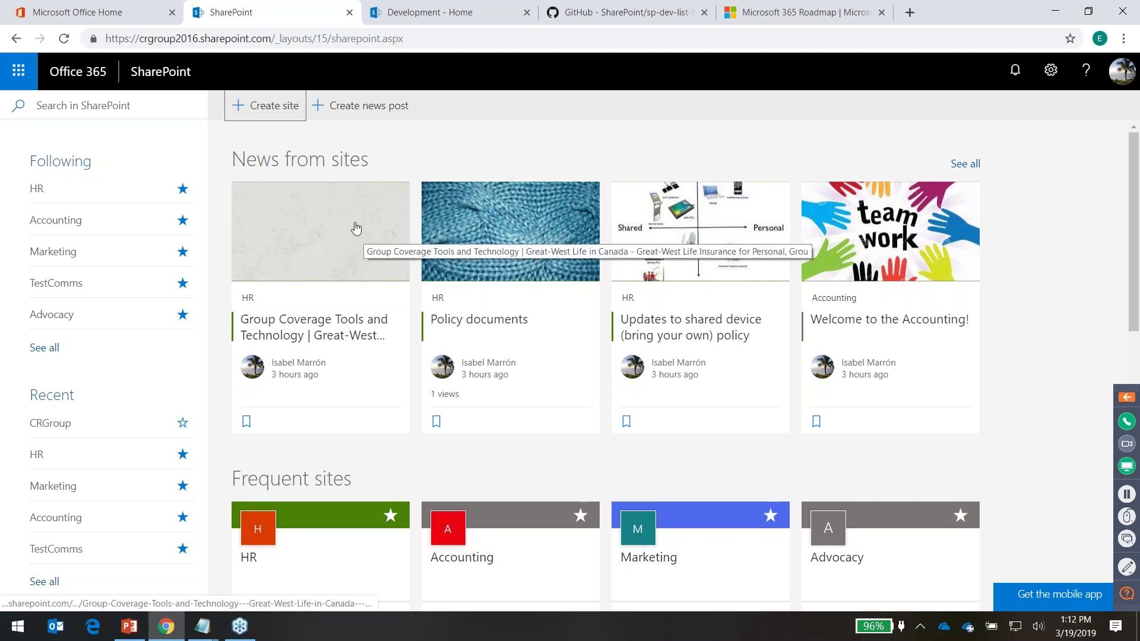
Open TestComms from the Following list and bring up its settings menu
{"action": "left_click", "coordinate": [44, 283]}
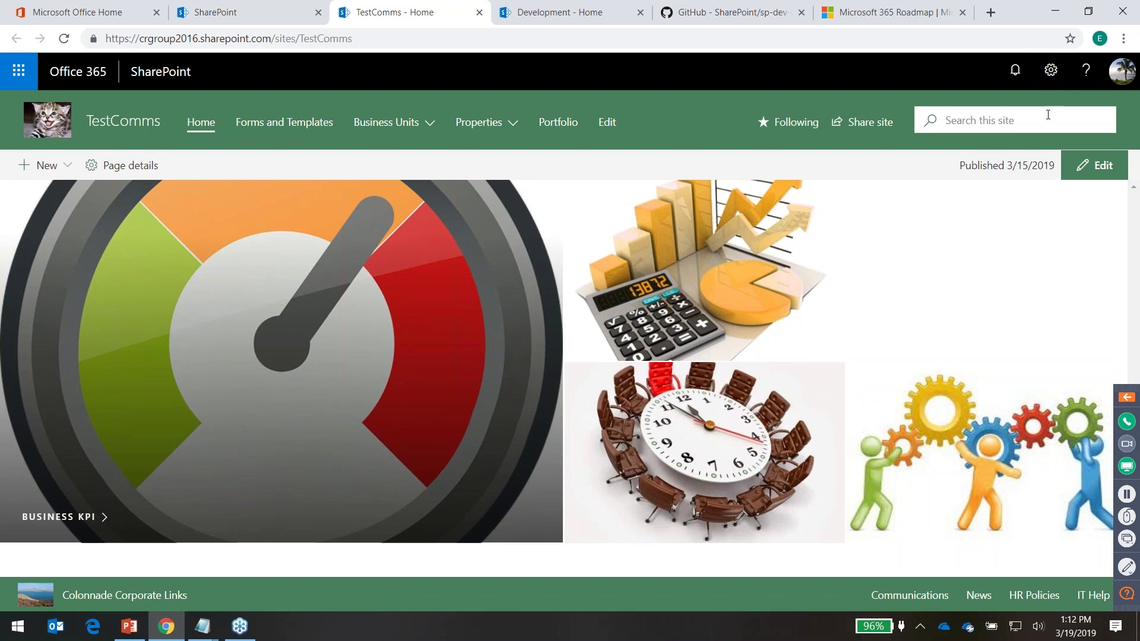
{"action": "left_click", "coordinate": [1050, 72]}
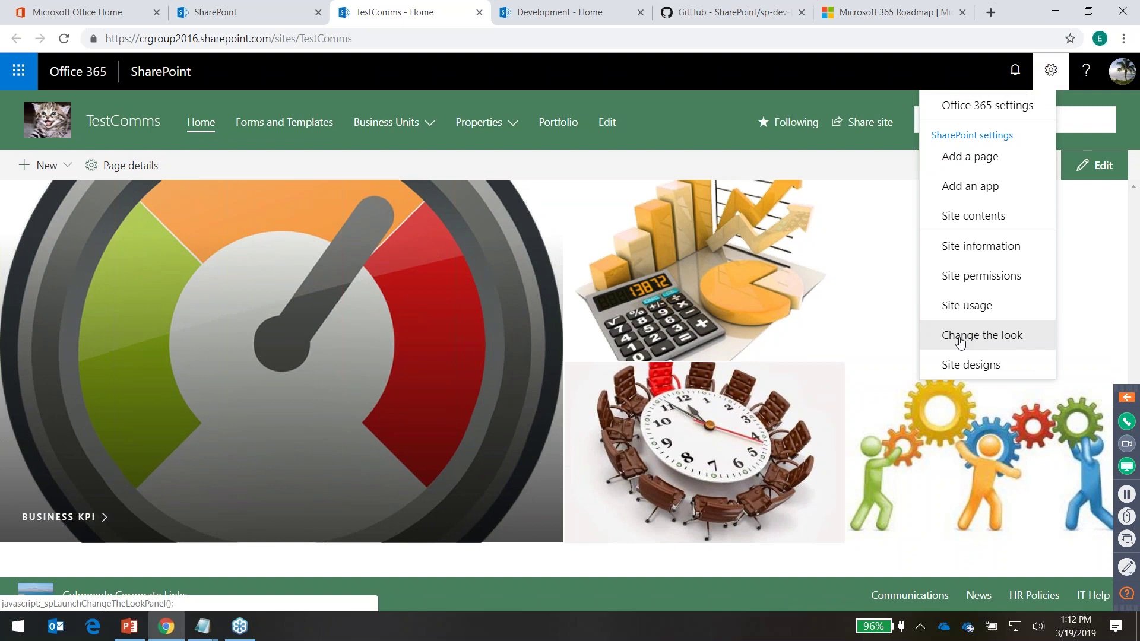
{"action": "left_click", "coordinate": [980, 334]}
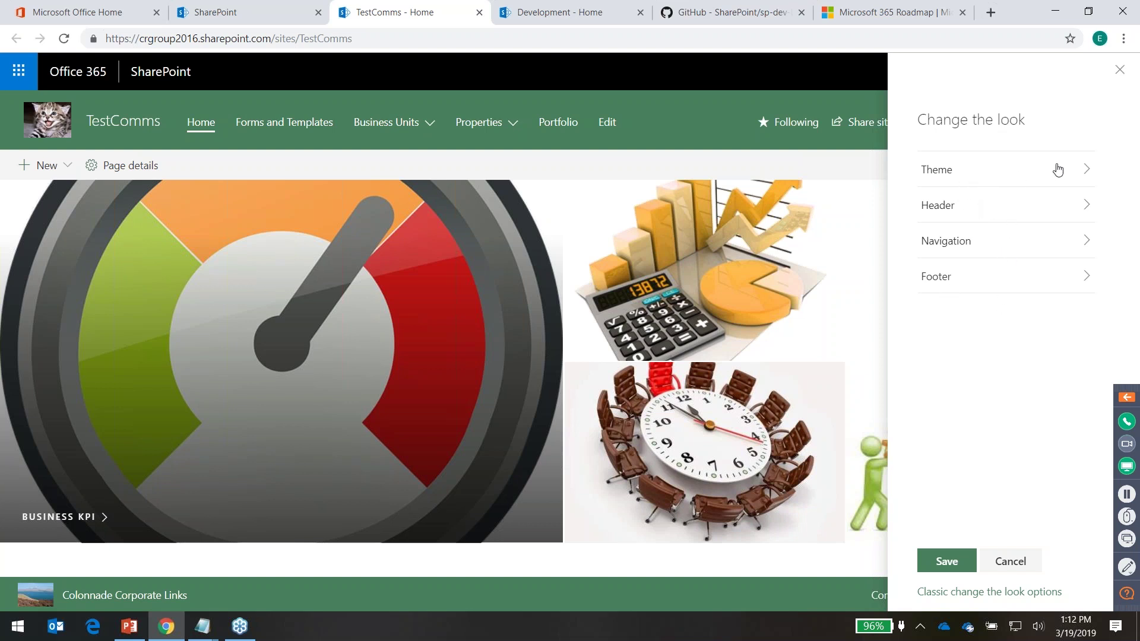
{"action": "left_click", "coordinate": [1079, 170]}
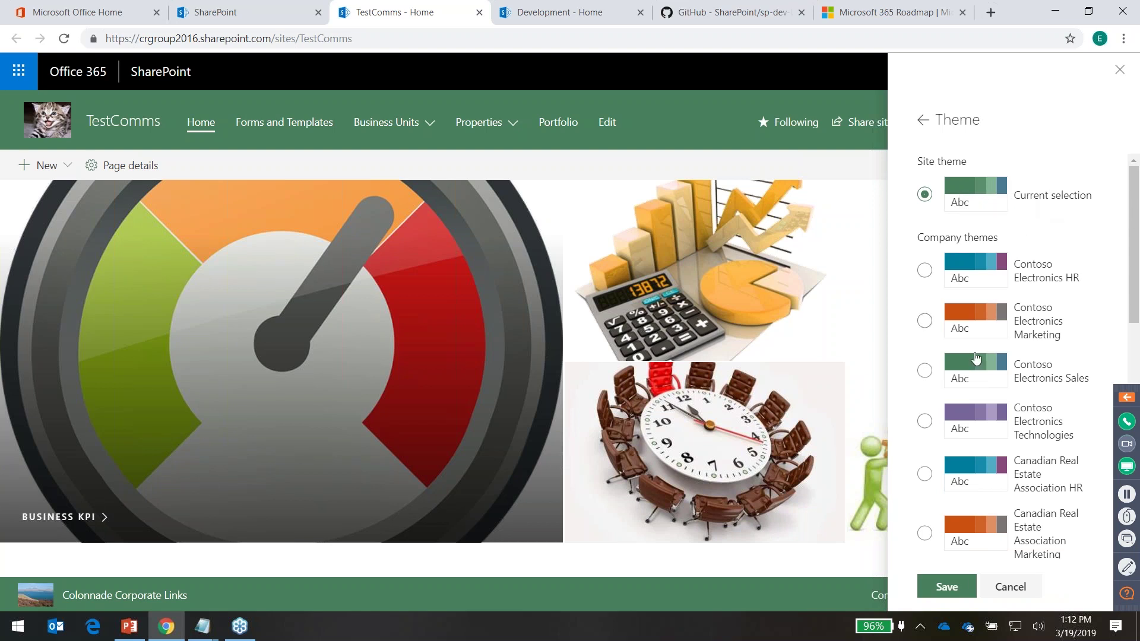
{"action": "left_click", "coordinate": [924, 271]}
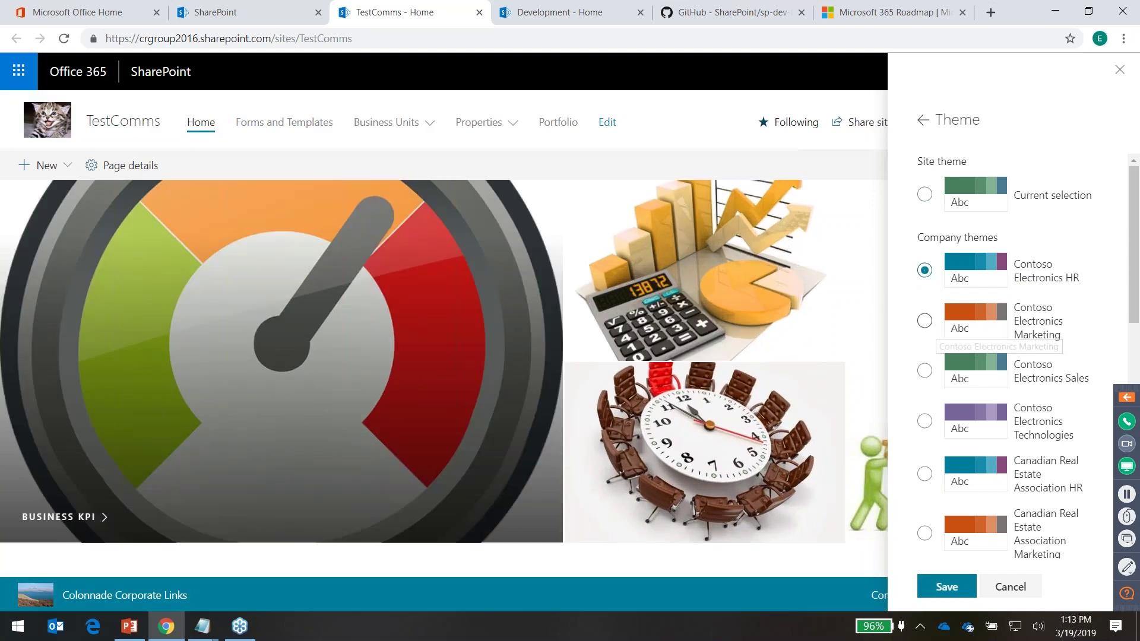
{"action": "left_click", "coordinate": [949, 330]}
{"action": "scroll", "coordinate": [949, 416], "scroll_direction": "down", "scroll_amount": 10}
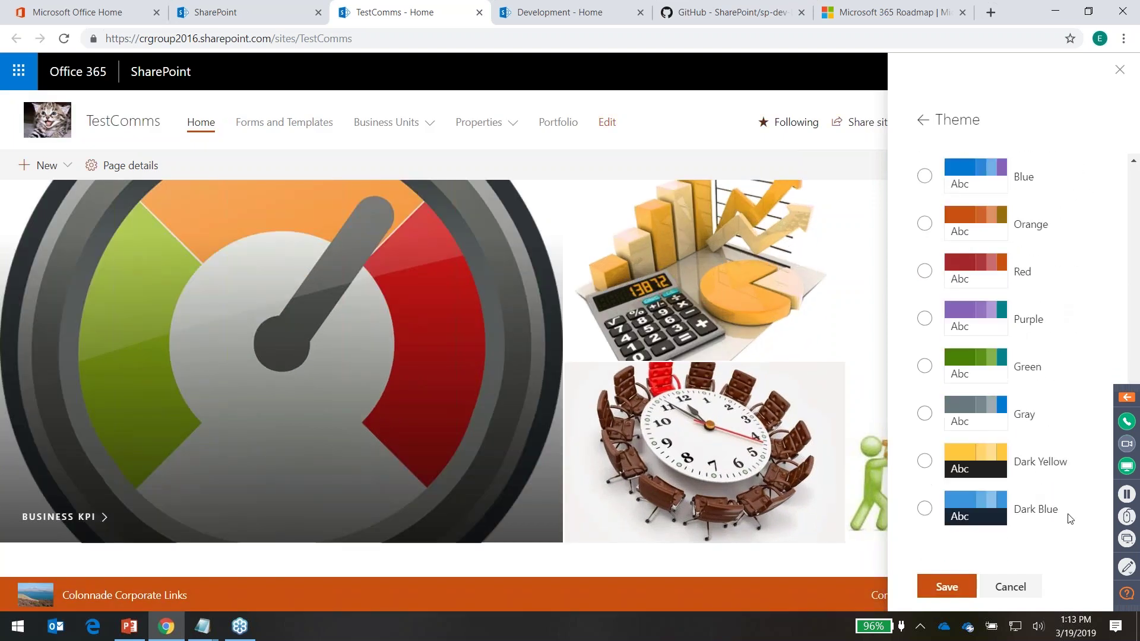
{"action": "left_click", "coordinate": [925, 508]}
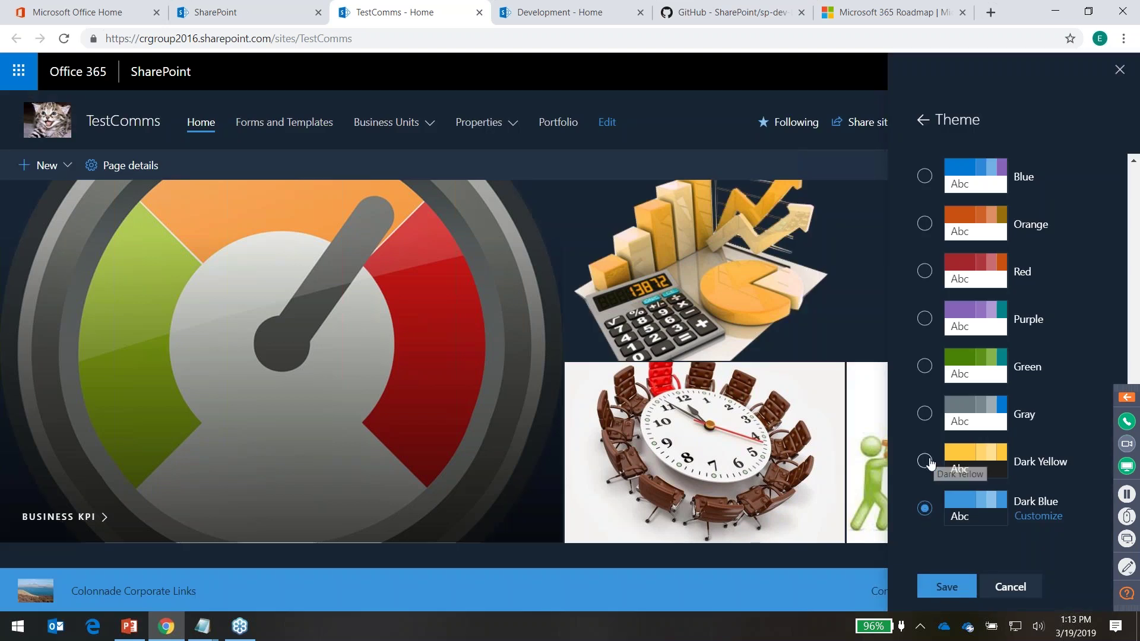
{"action": "left_click", "coordinate": [928, 462]}
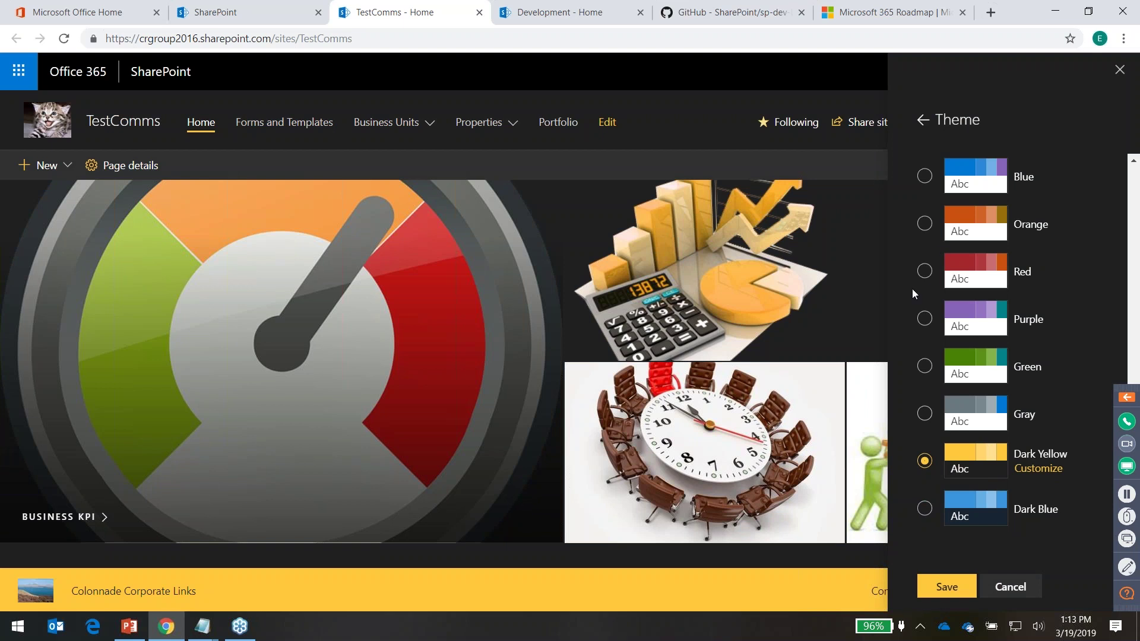
{"action": "left_click", "coordinate": [924, 271]}
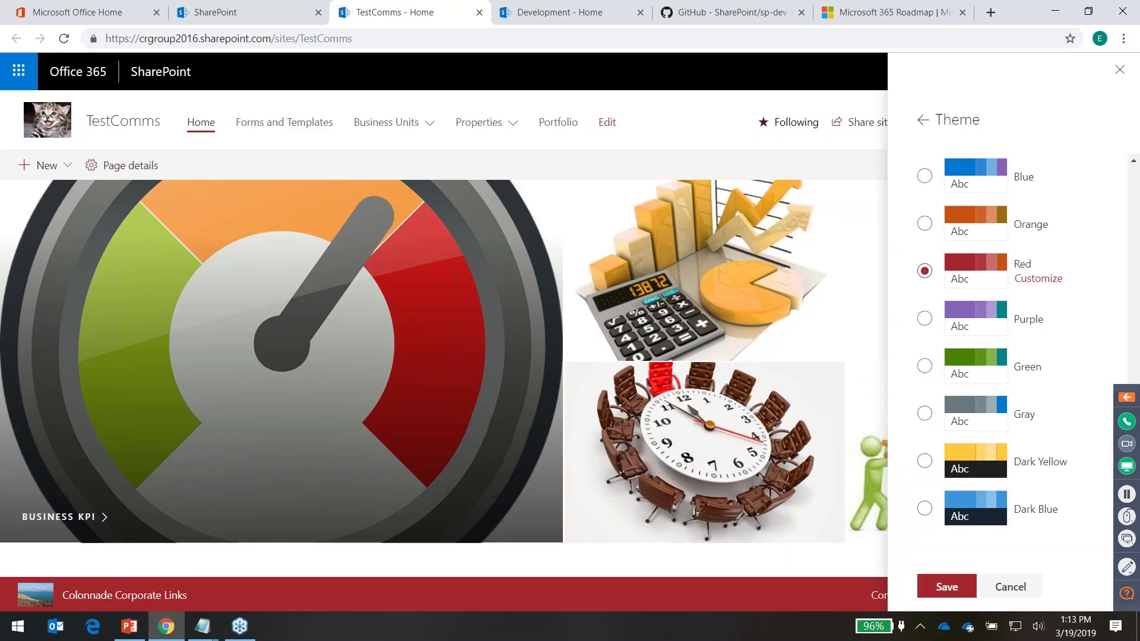
{"action": "left_click", "coordinate": [925, 223]}
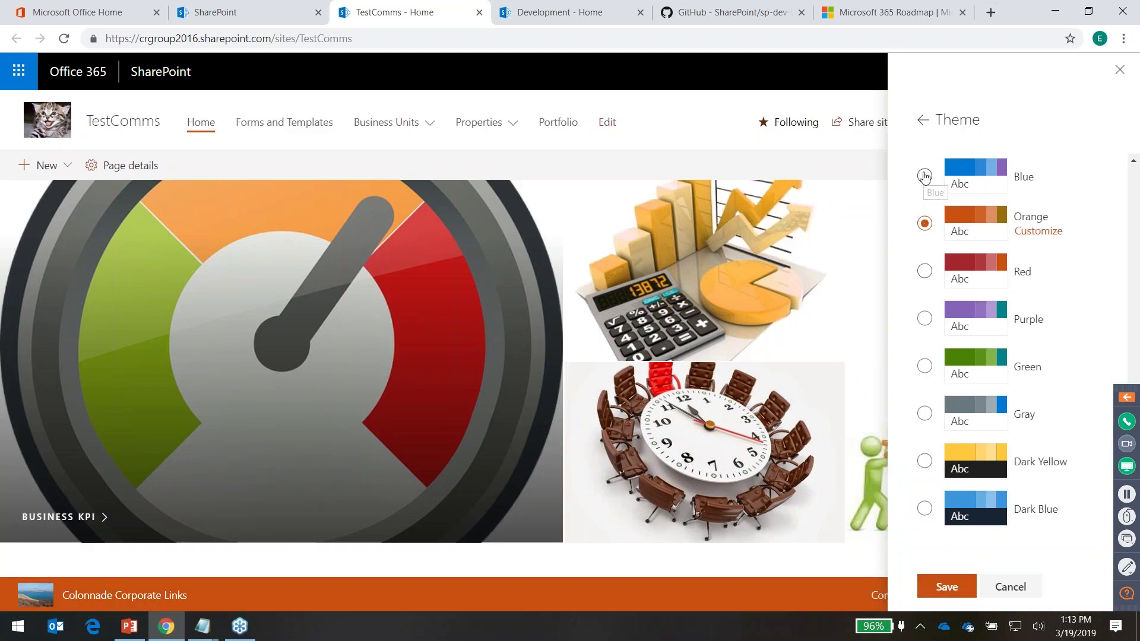
{"action": "left_click", "coordinate": [924, 178]}
{"action": "left_click", "coordinate": [1034, 186]}
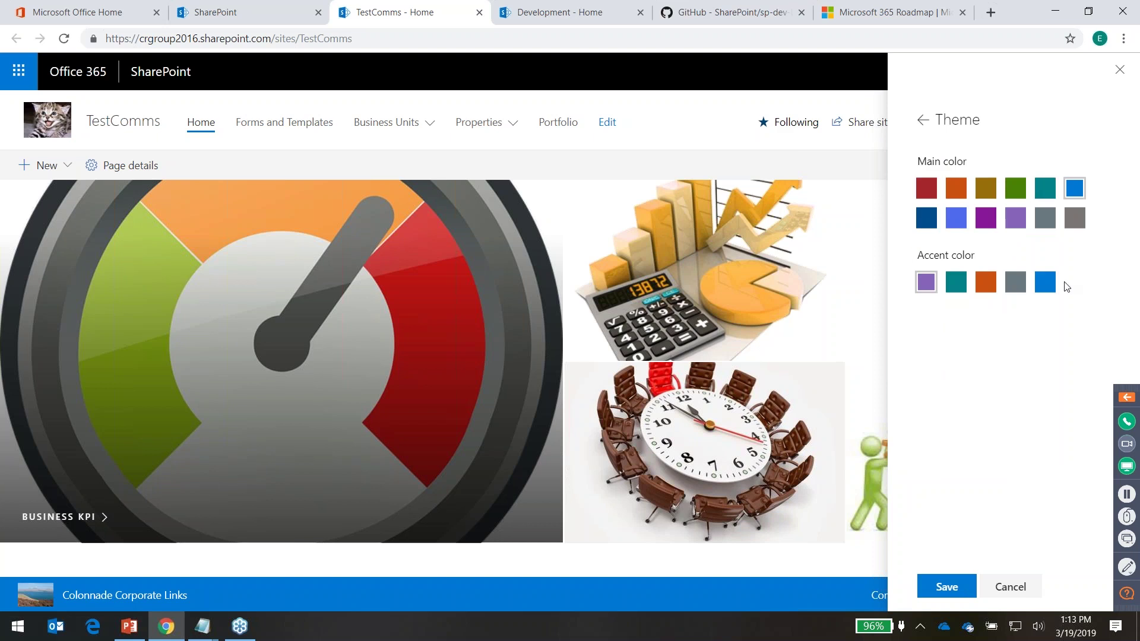
{"action": "left_click", "coordinate": [1046, 196]}
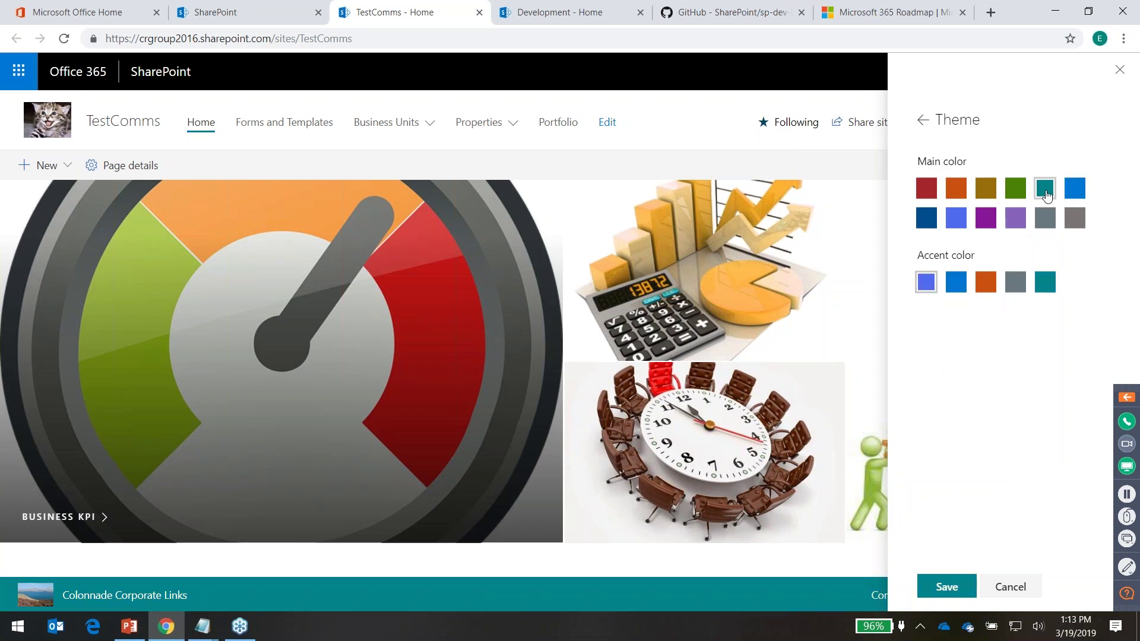
{"action": "left_click", "coordinate": [995, 294]}
{"action": "left_click", "coordinate": [1013, 586]}
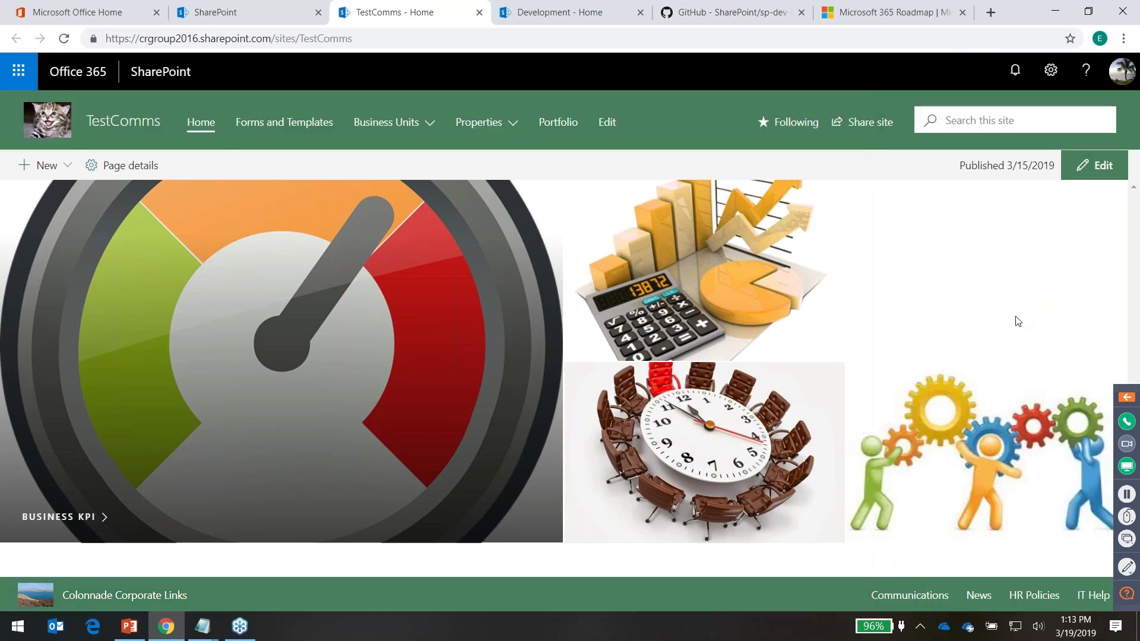
{"action": "left_click", "coordinate": [1051, 70]}
In Change the look > Header, compare Standard and Compact layouts, settling on Compact
{"action": "left_click", "coordinate": [997, 347]}
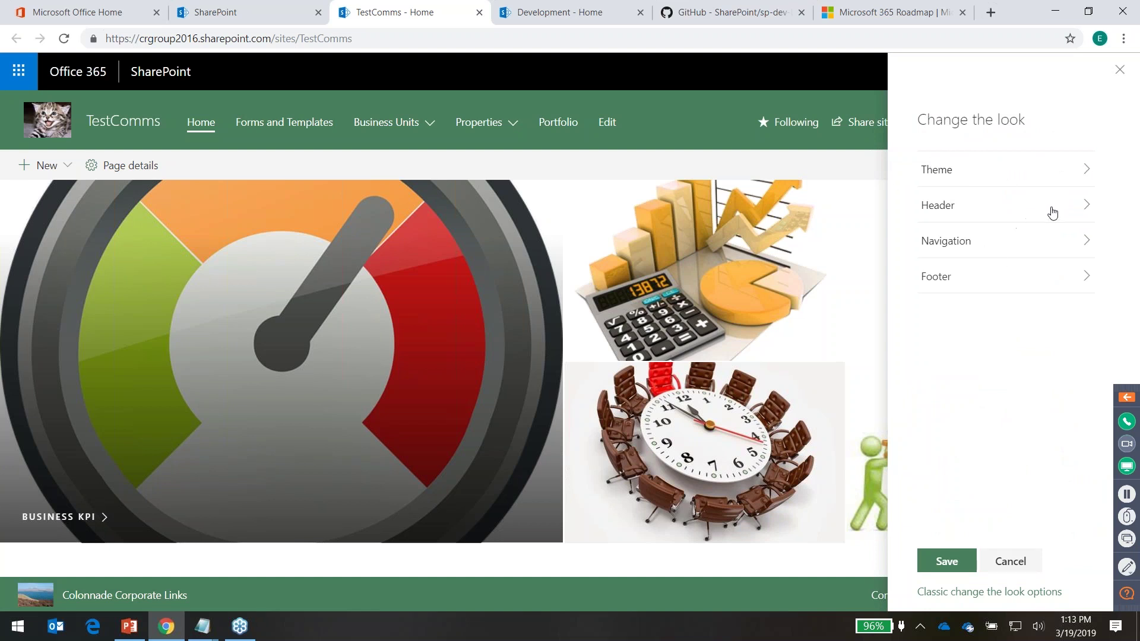
{"action": "left_click", "coordinate": [1054, 208]}
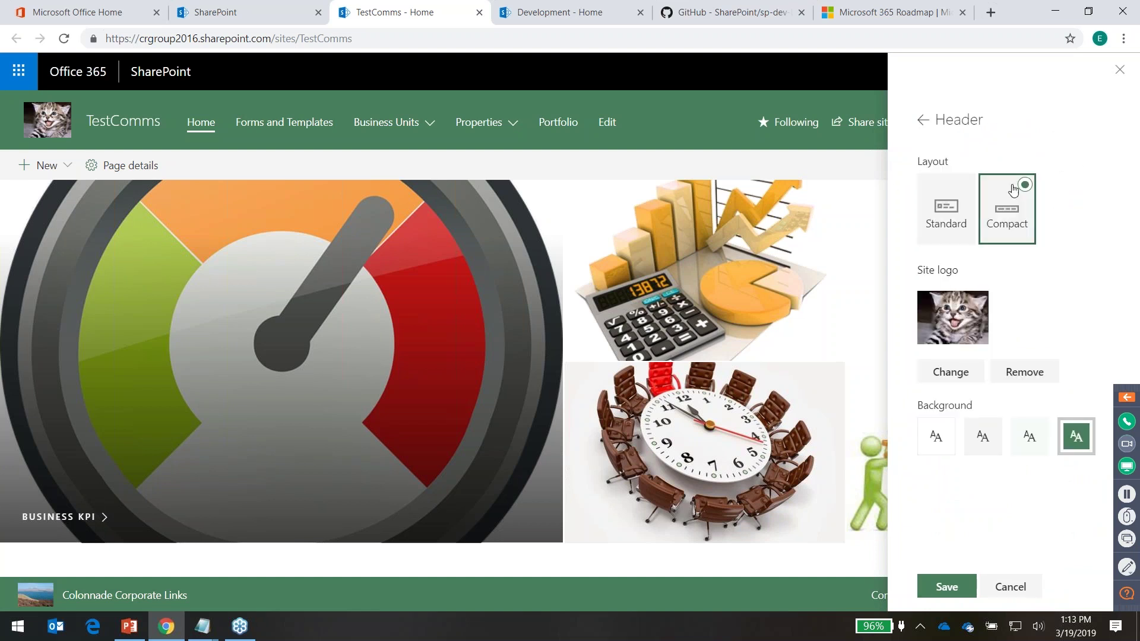
{"action": "left_click", "coordinate": [952, 215]}
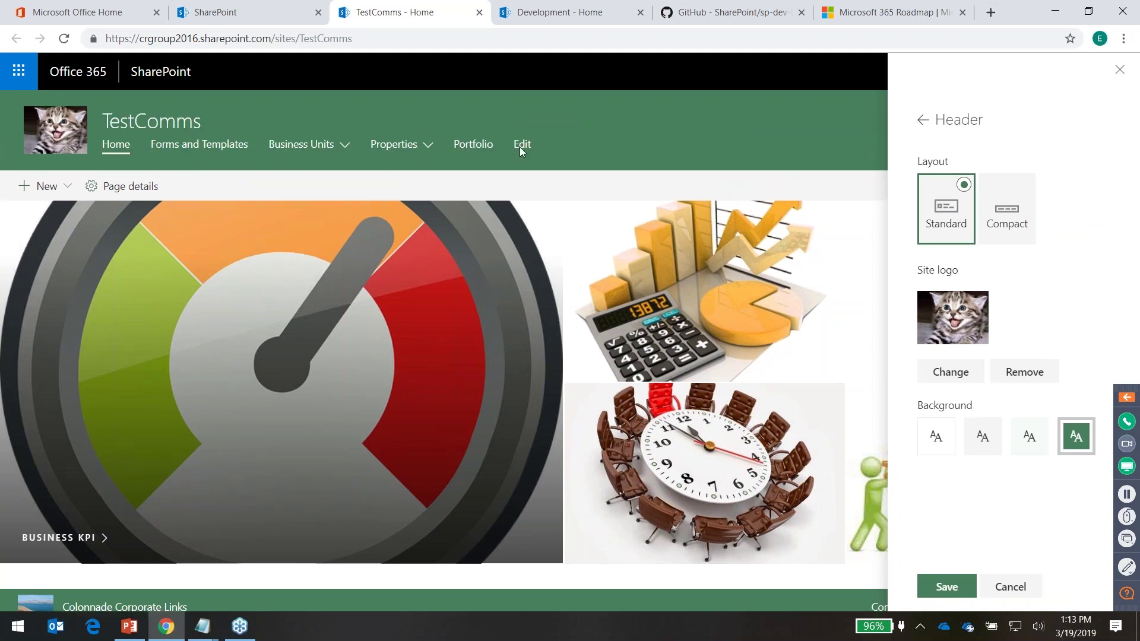
{"action": "left_click", "coordinate": [1021, 215]}
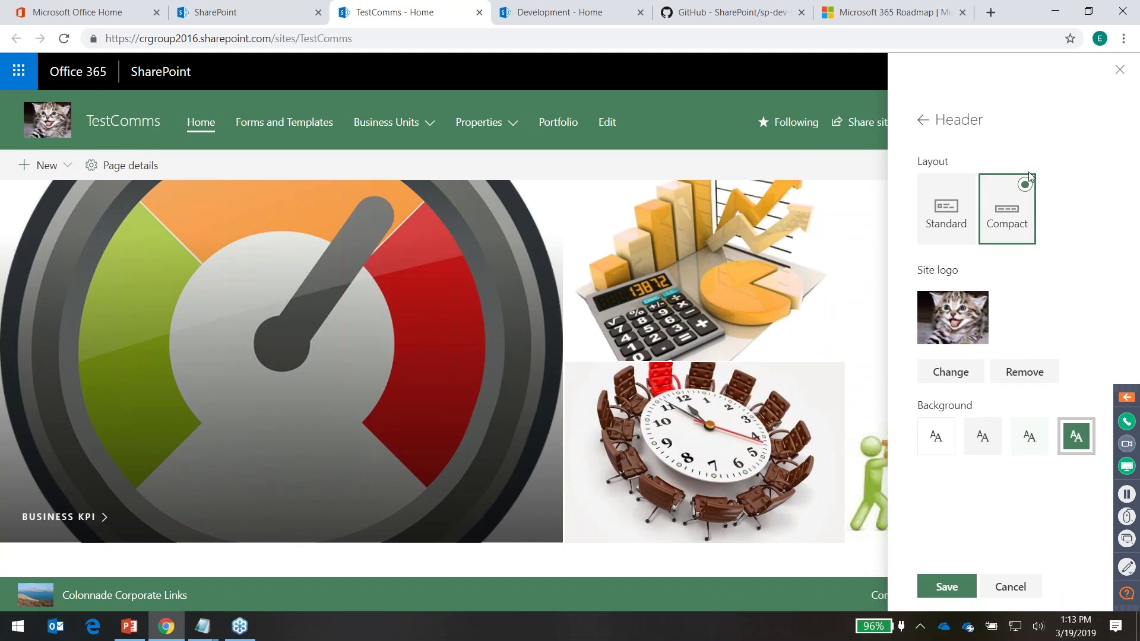
{"action": "left_click", "coordinate": [963, 186]}
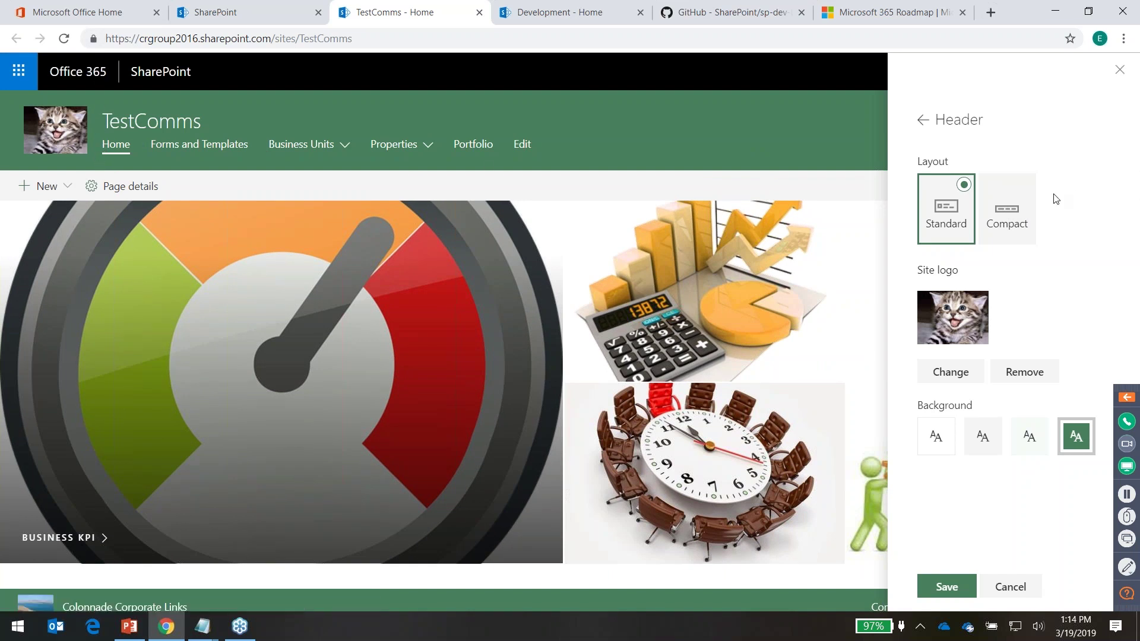
{"action": "left_click", "coordinate": [1025, 209]}
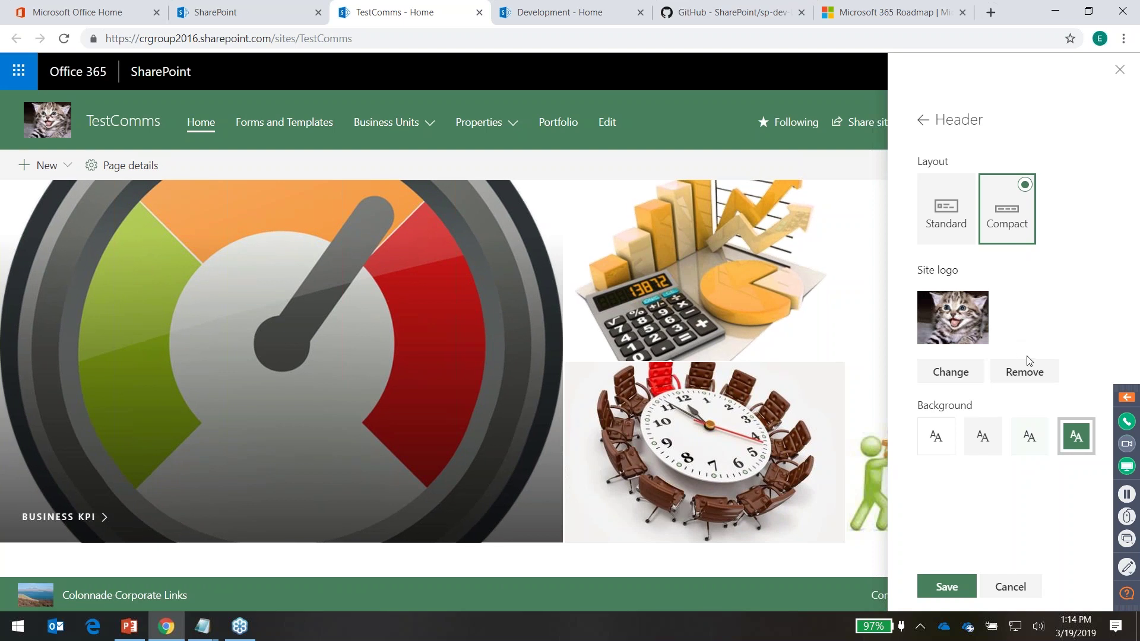
Remove the site logo, choose the white header background after trying others, and save
{"action": "left_click", "coordinate": [1036, 374]}
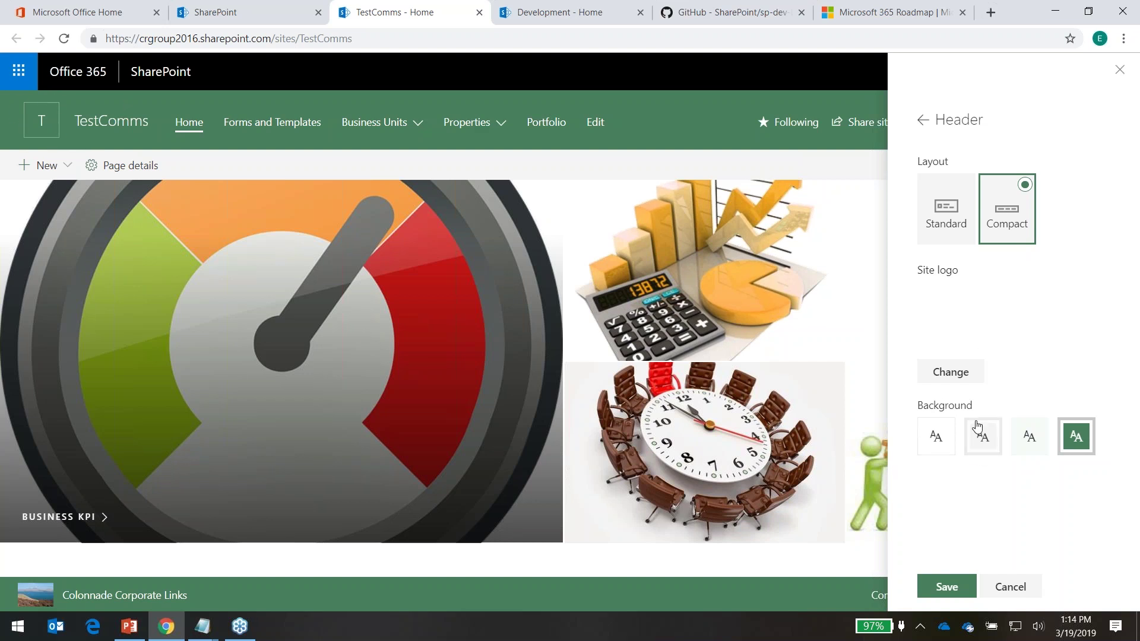
{"action": "left_click", "coordinate": [945, 437]}
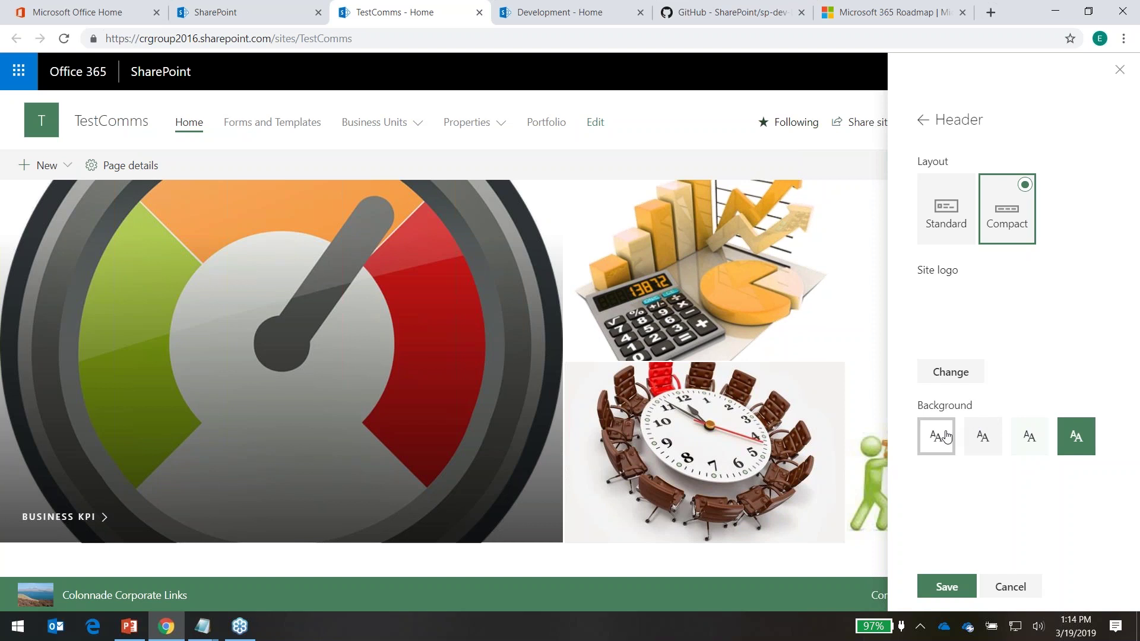
{"action": "left_click", "coordinate": [980, 436]}
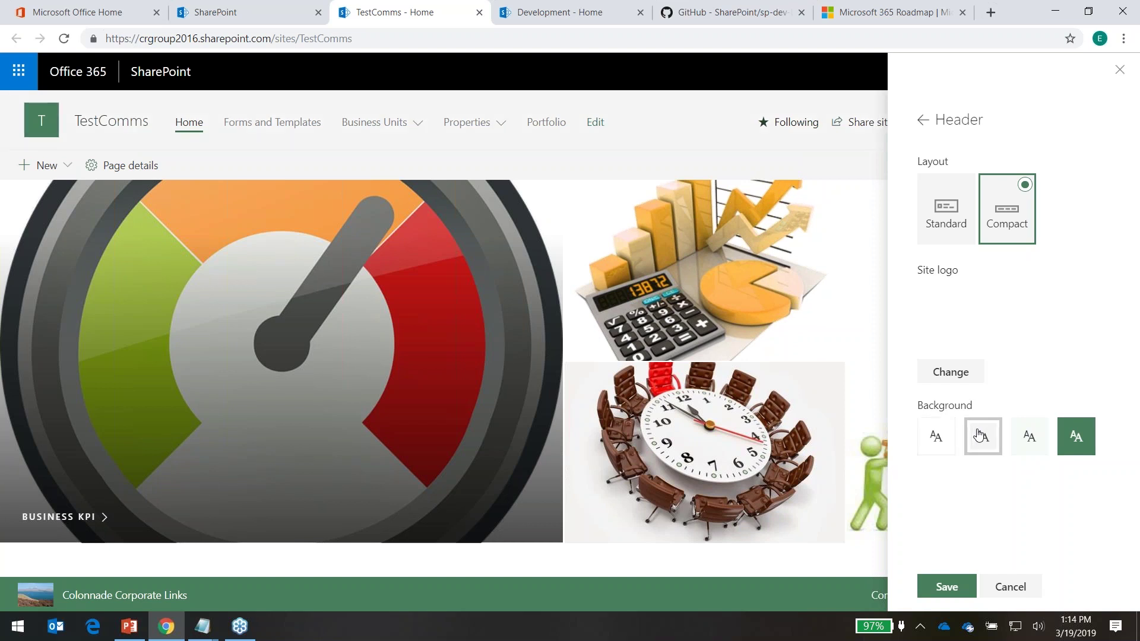
{"action": "left_click", "coordinate": [1027, 438]}
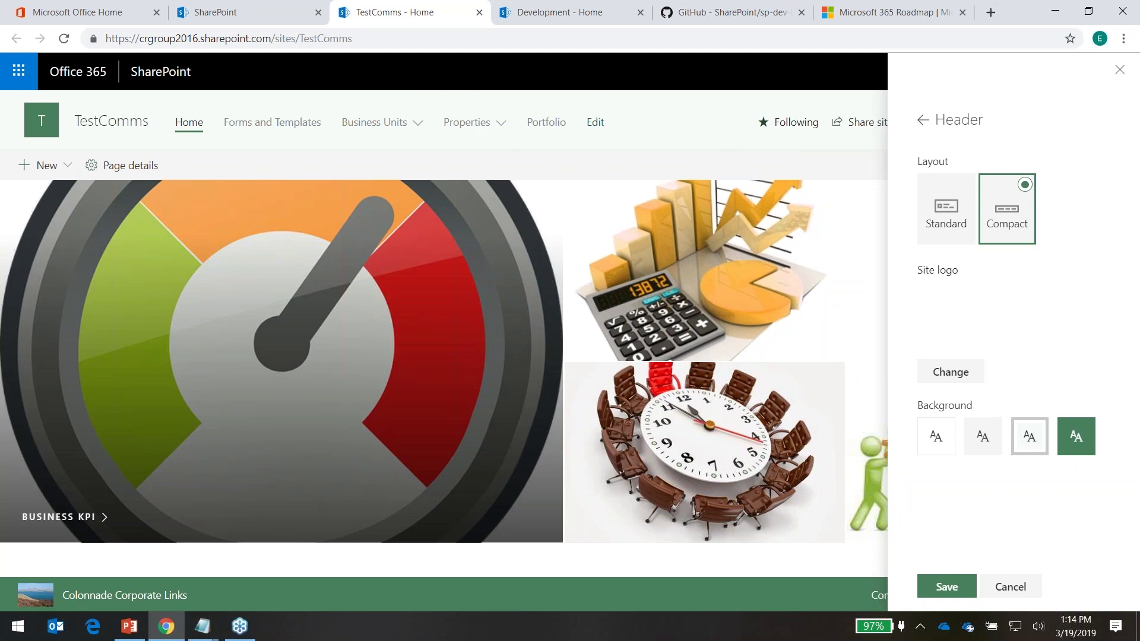
{"action": "left_click", "coordinate": [935, 438]}
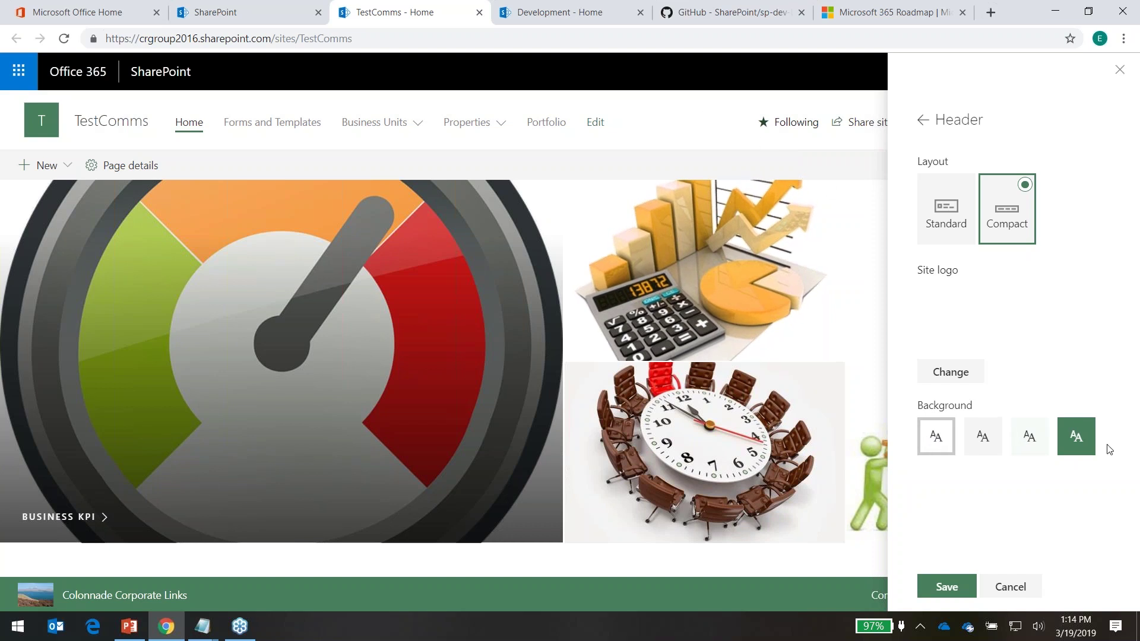
{"action": "left_click", "coordinate": [1079, 447]}
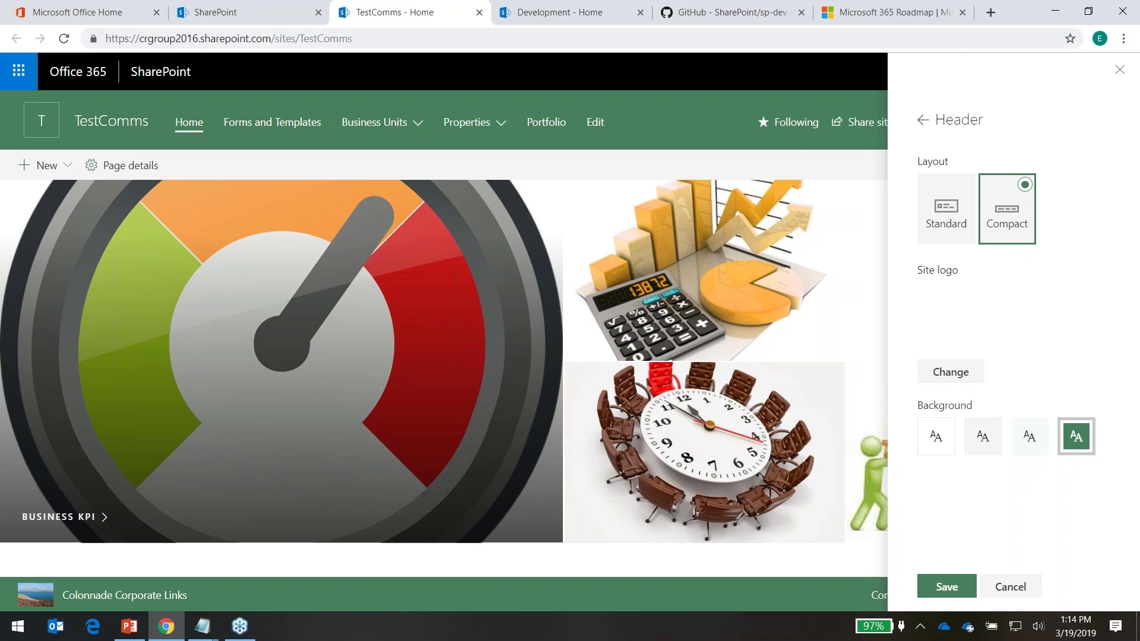
{"action": "left_click", "coordinate": [945, 444]}
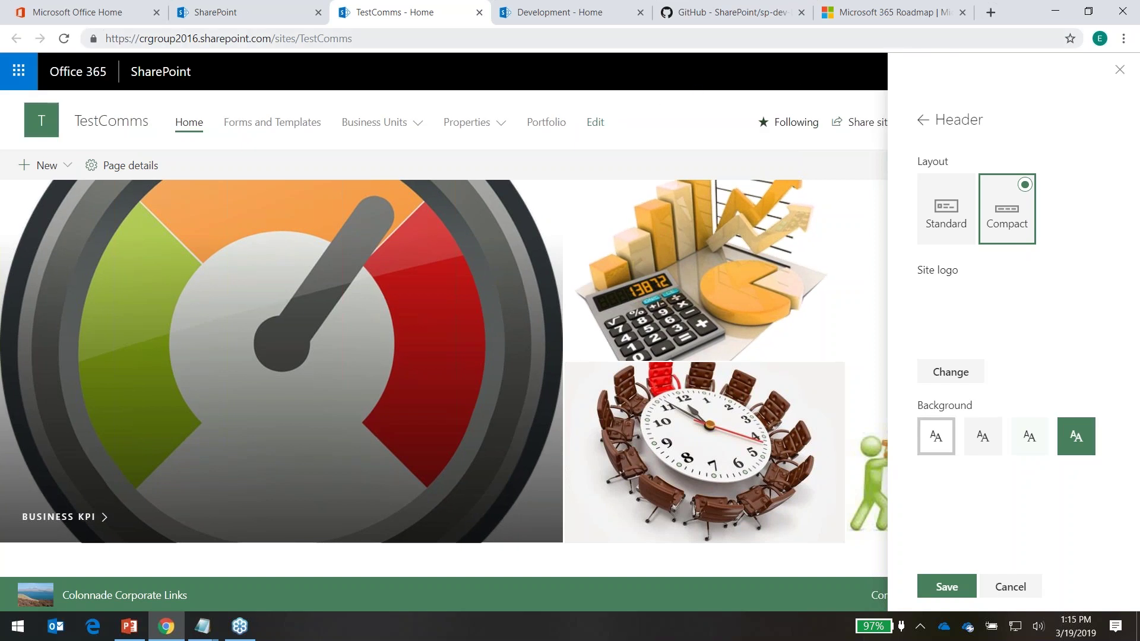
{"action": "left_click", "coordinate": [947, 589]}
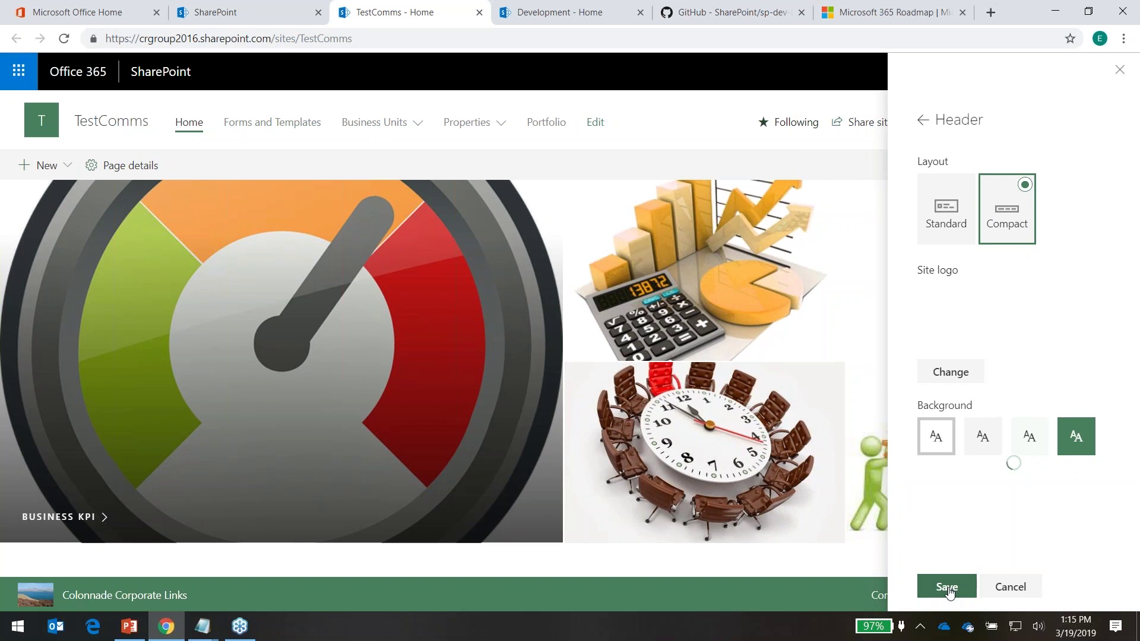
Set the TestComms navigation style to Cascading, save, and expand the Business Units menu
{"action": "left_click", "coordinate": [1050, 70]}
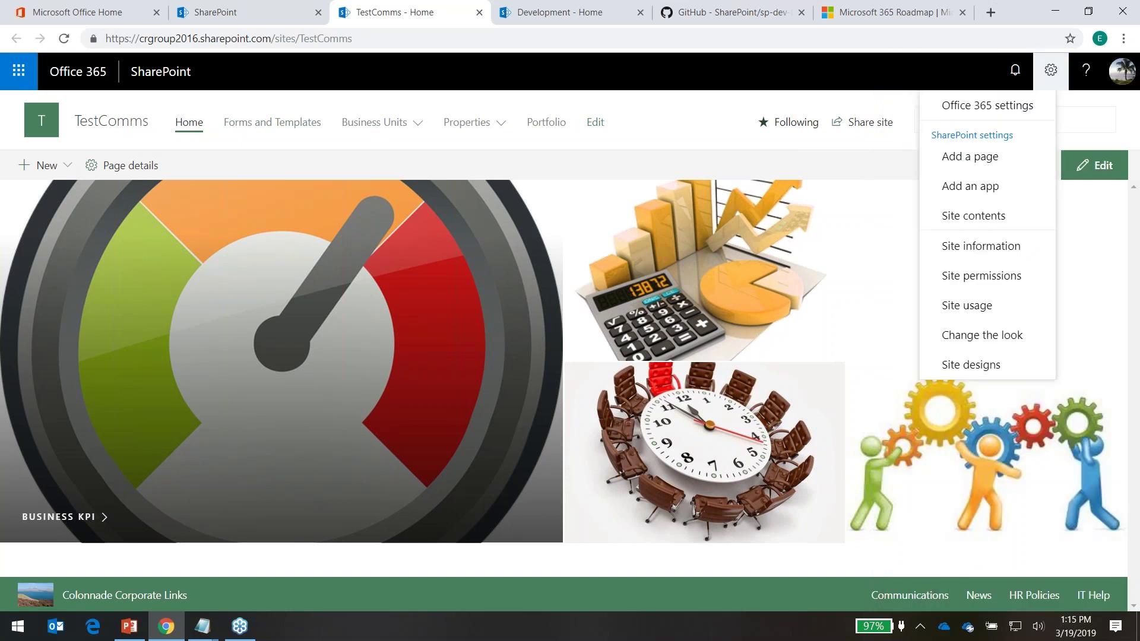
{"action": "left_click", "coordinate": [991, 336]}
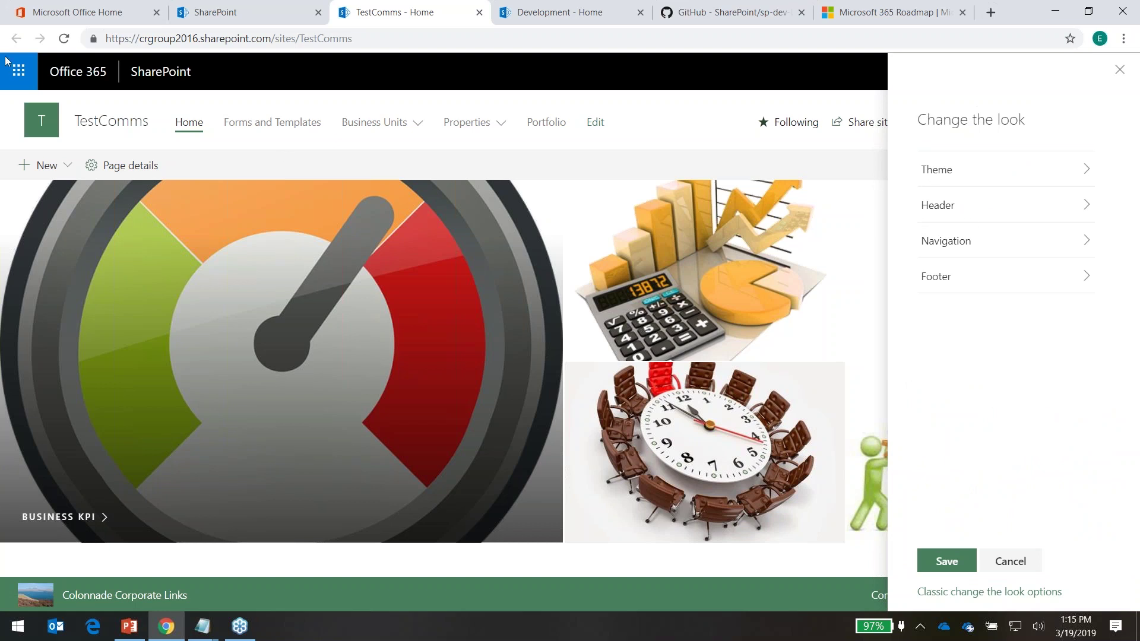
{"action": "left_click", "coordinate": [1012, 251]}
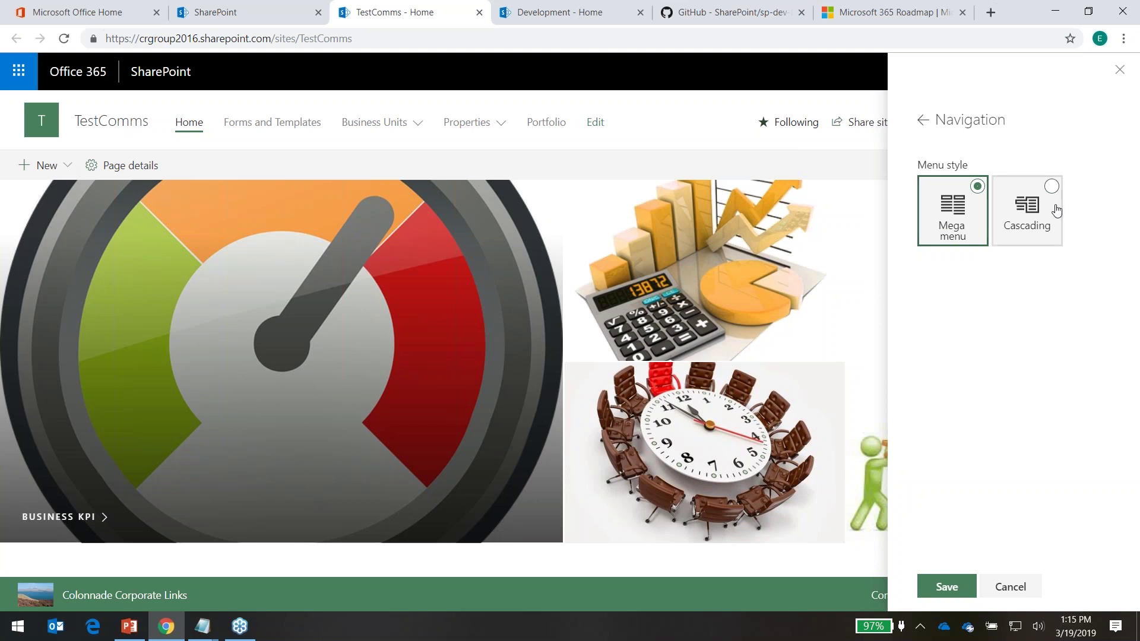
{"action": "left_click", "coordinate": [1027, 204]}
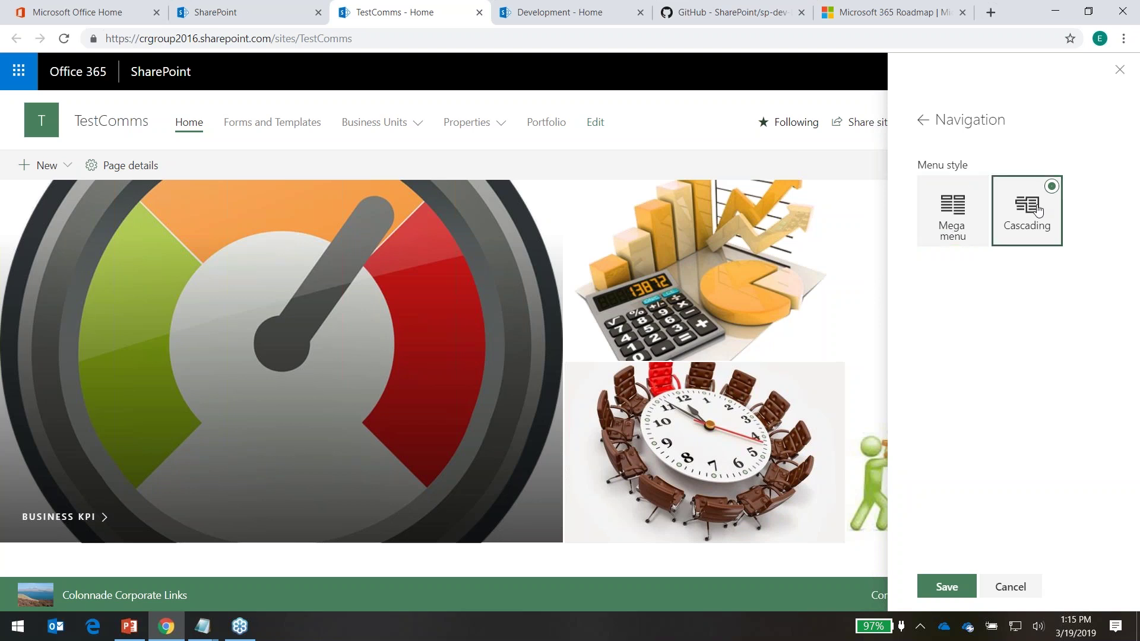
{"action": "left_click", "coordinate": [950, 587]}
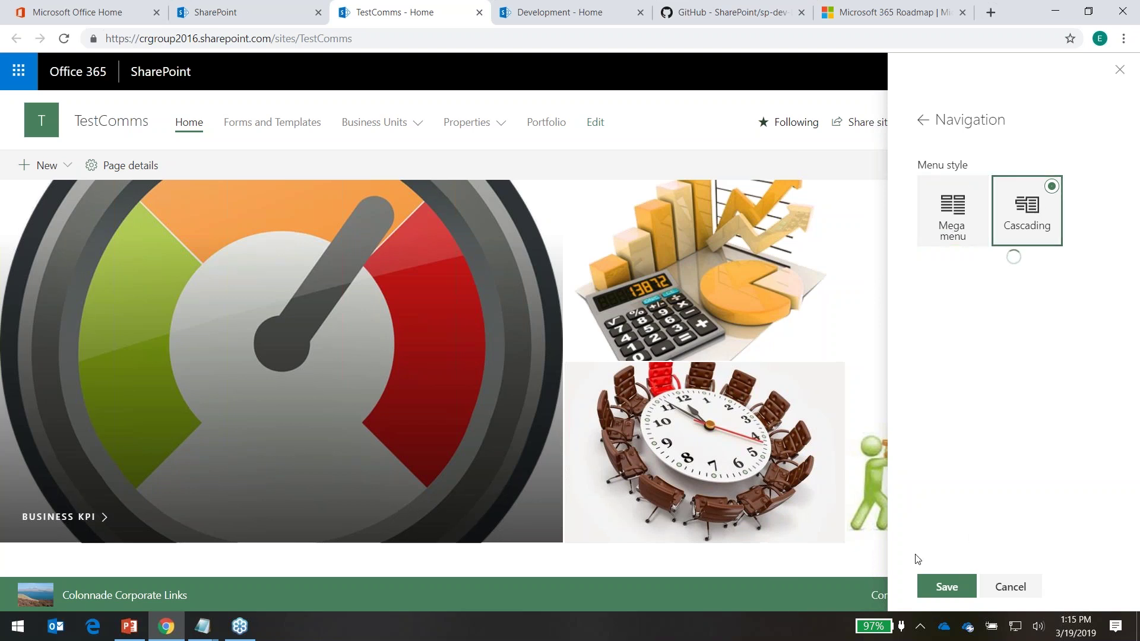
{"action": "left_click", "coordinate": [375, 122]}
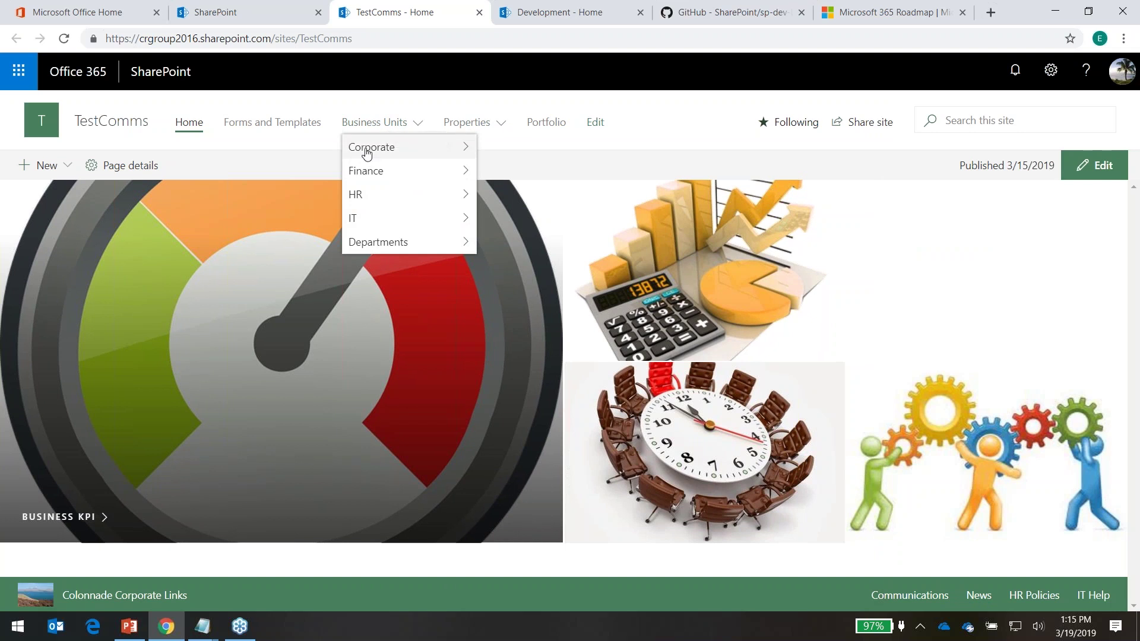
Follow the Board link under Corporate, close the resulting Google tab, and reopen TestComms
{"action": "mouse_move", "coordinate": [407, 152]}
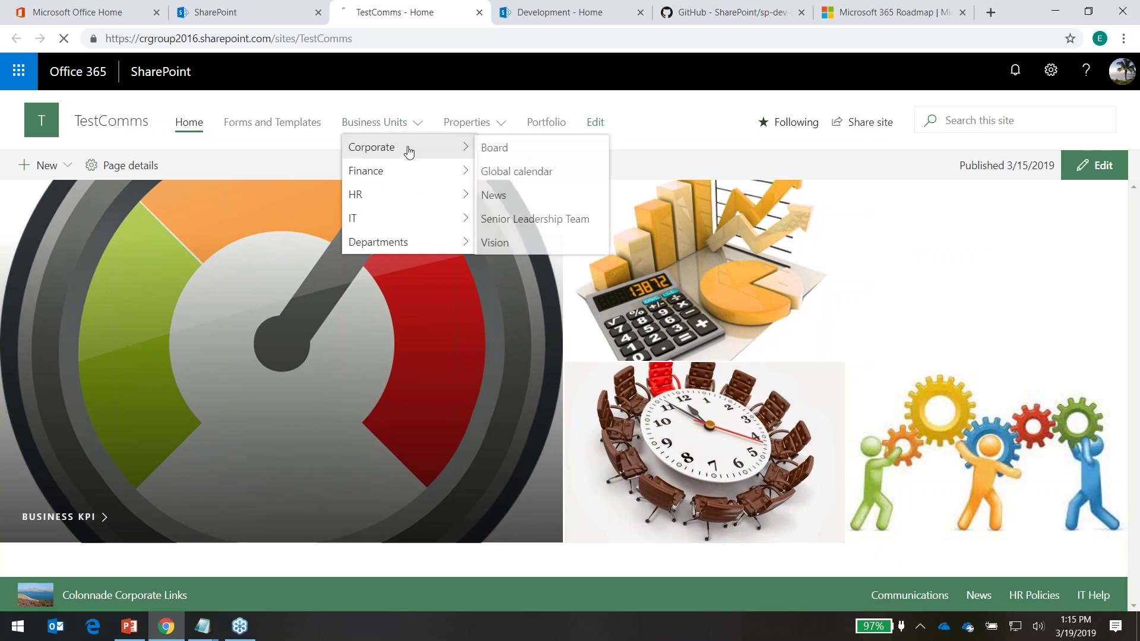
{"action": "left_click", "coordinate": [534, 147]}
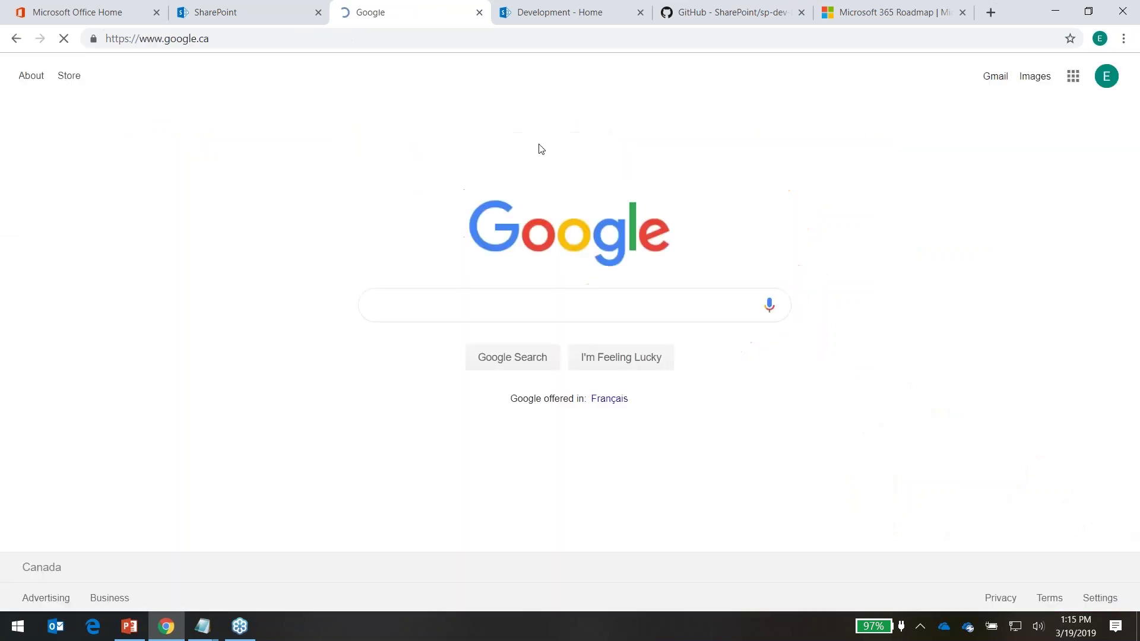
{"action": "middle_click", "coordinate": [453, 17]}
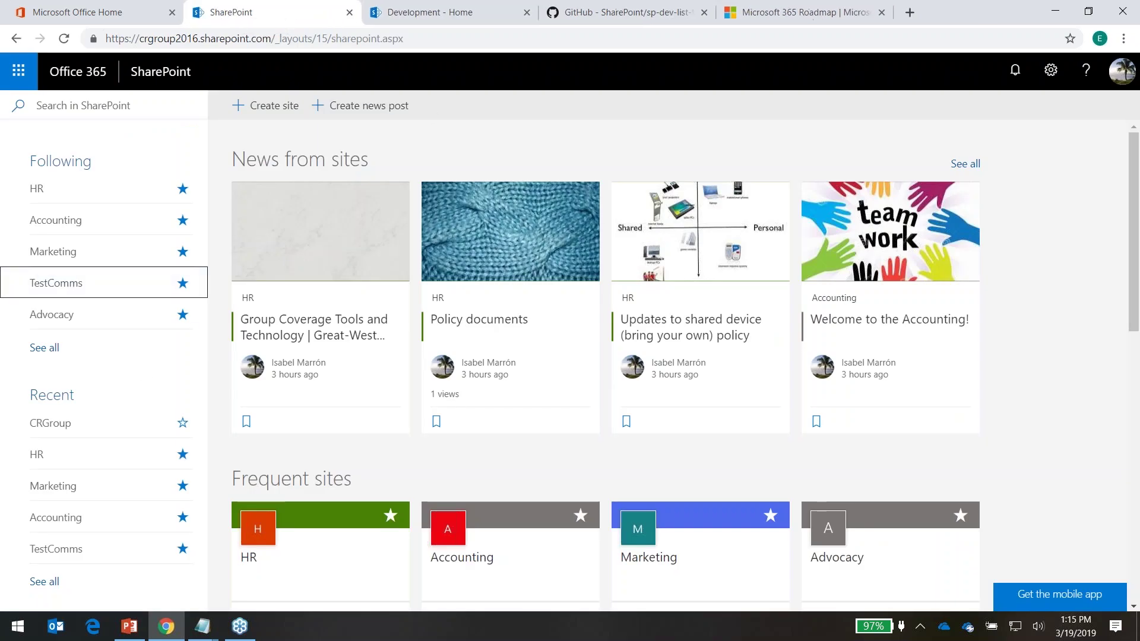
{"action": "left_click", "coordinate": [56, 281]}
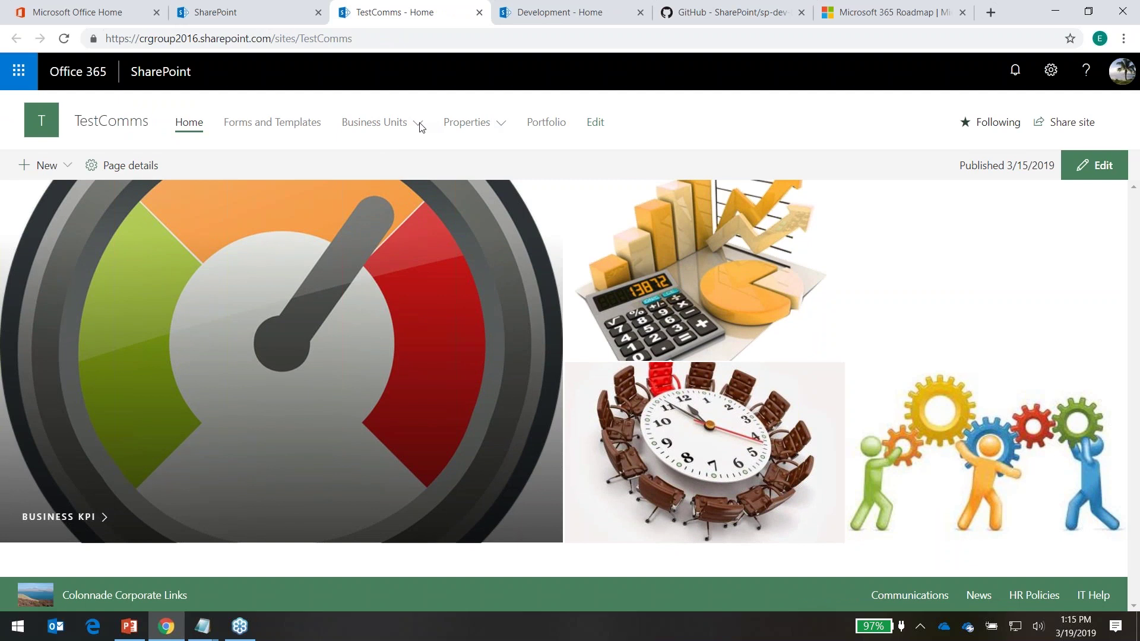
Review the top navigation links in edit mode, cancel without changes, and open the settings menu
{"action": "mouse_move", "coordinate": [419, 126]}
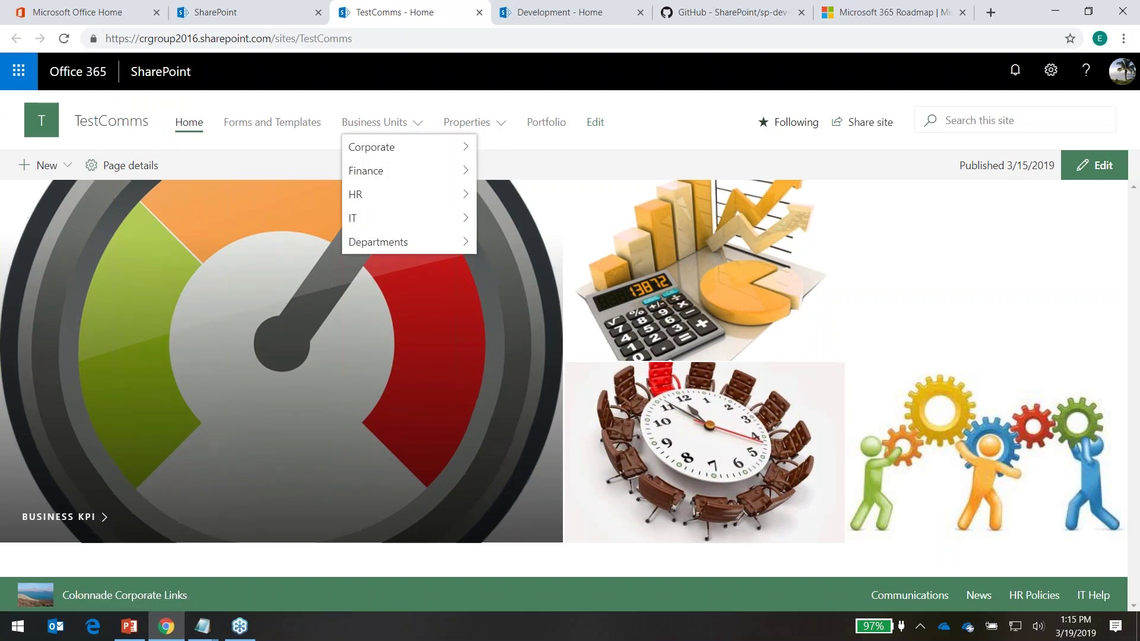
{"action": "left_click", "coordinate": [675, 126]}
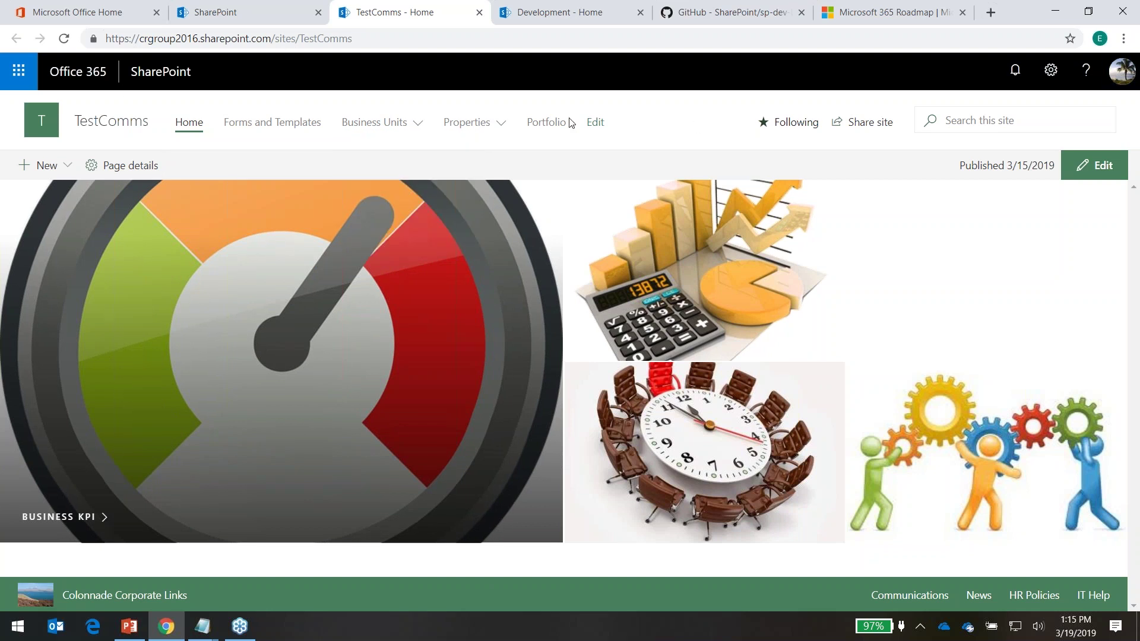
{"action": "left_click", "coordinate": [595, 123]}
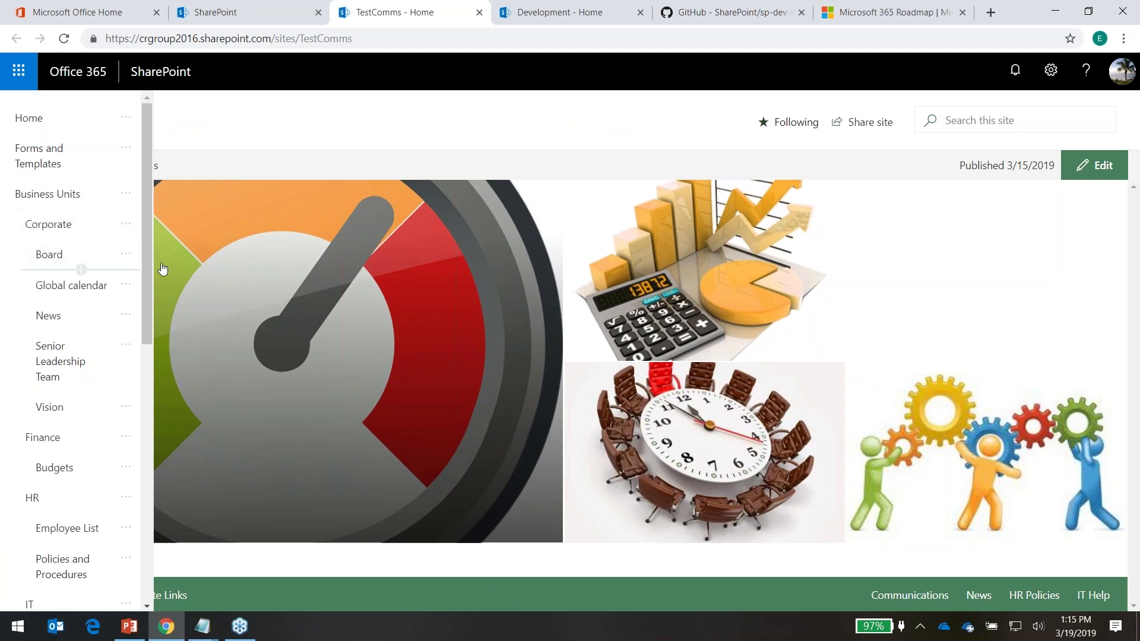
{"action": "scroll", "coordinate": [72, 571], "scroll_direction": "down", "scroll_amount": 1}
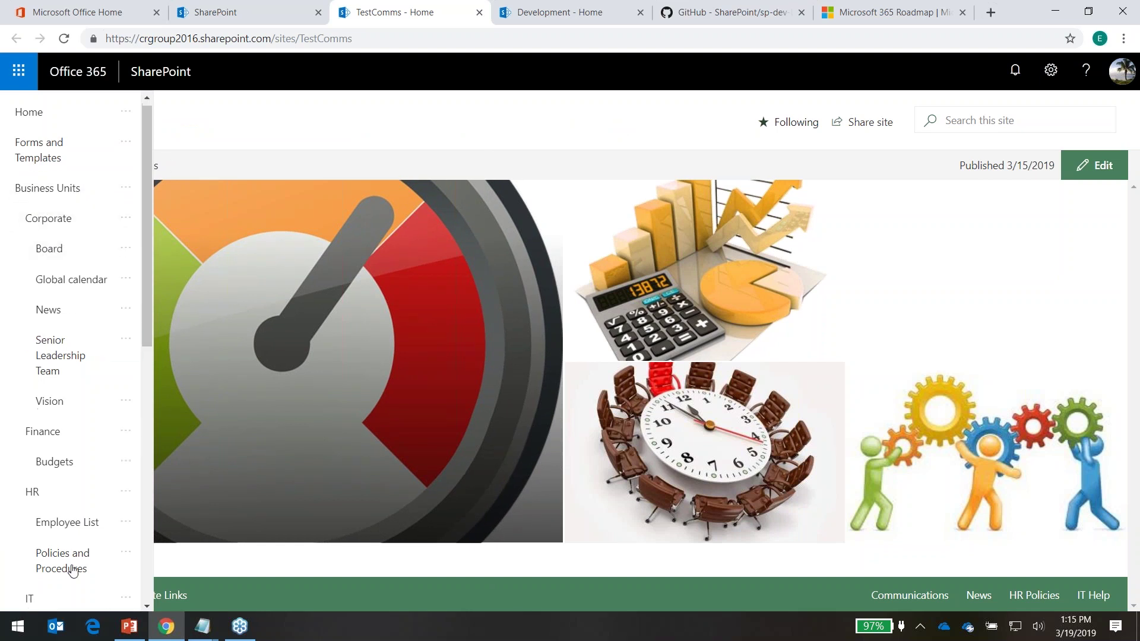
{"action": "scroll", "coordinate": [73, 571], "scroll_direction": "down", "scroll_amount": 10}
{"action": "left_click", "coordinate": [101, 590]}
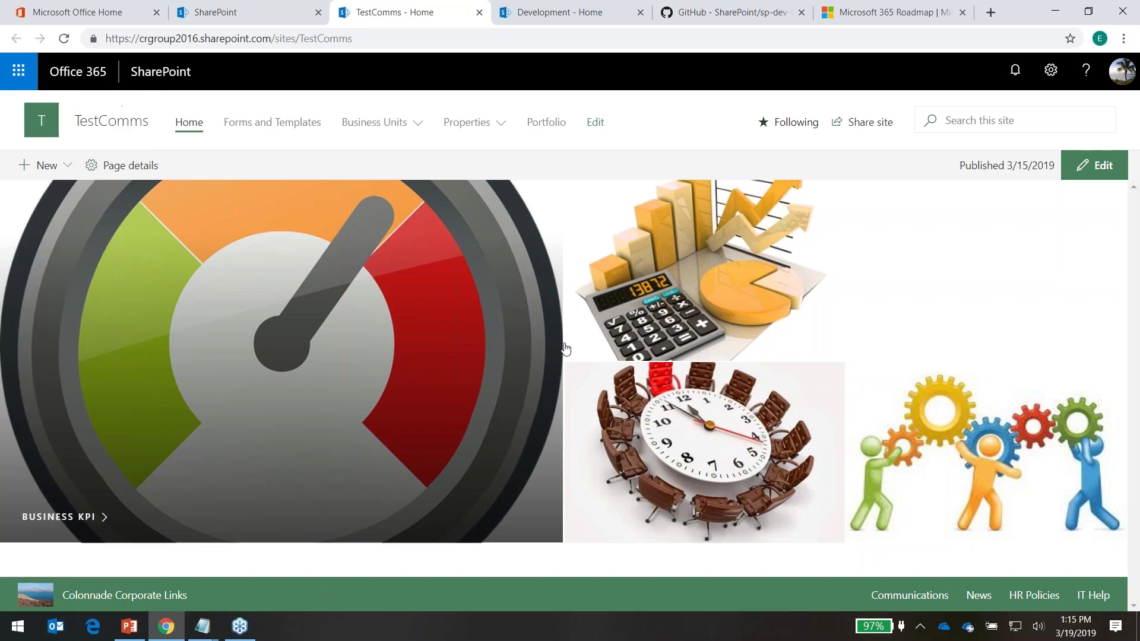
{"action": "left_click", "coordinate": [1050, 70]}
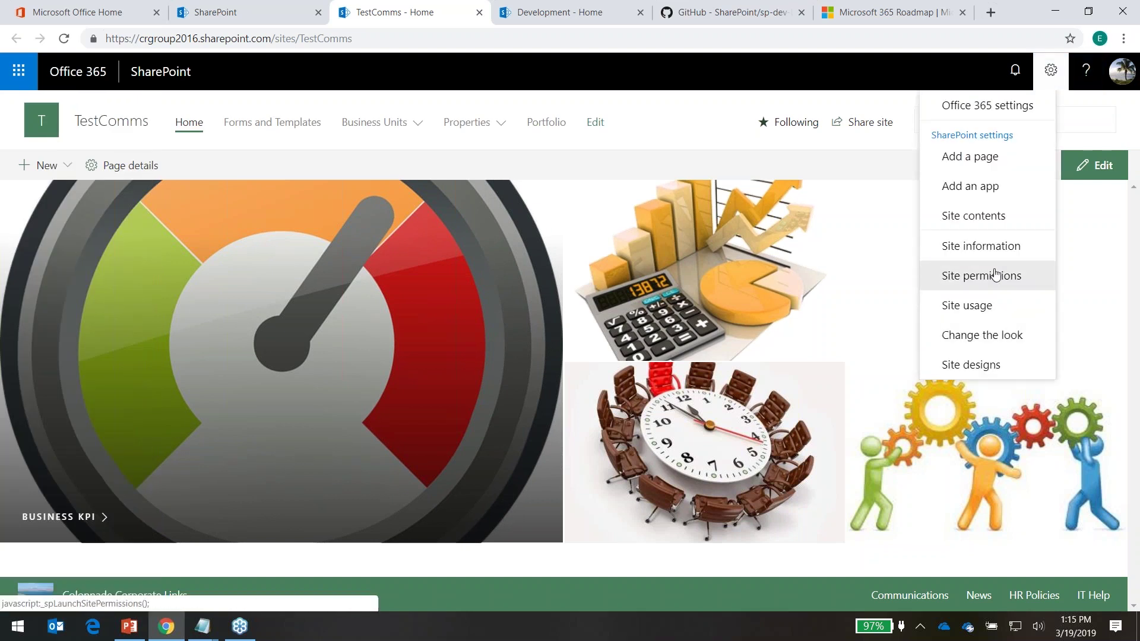
Change the navigation style to Mega menu in Change the look and save
{"action": "left_click", "coordinate": [990, 333]}
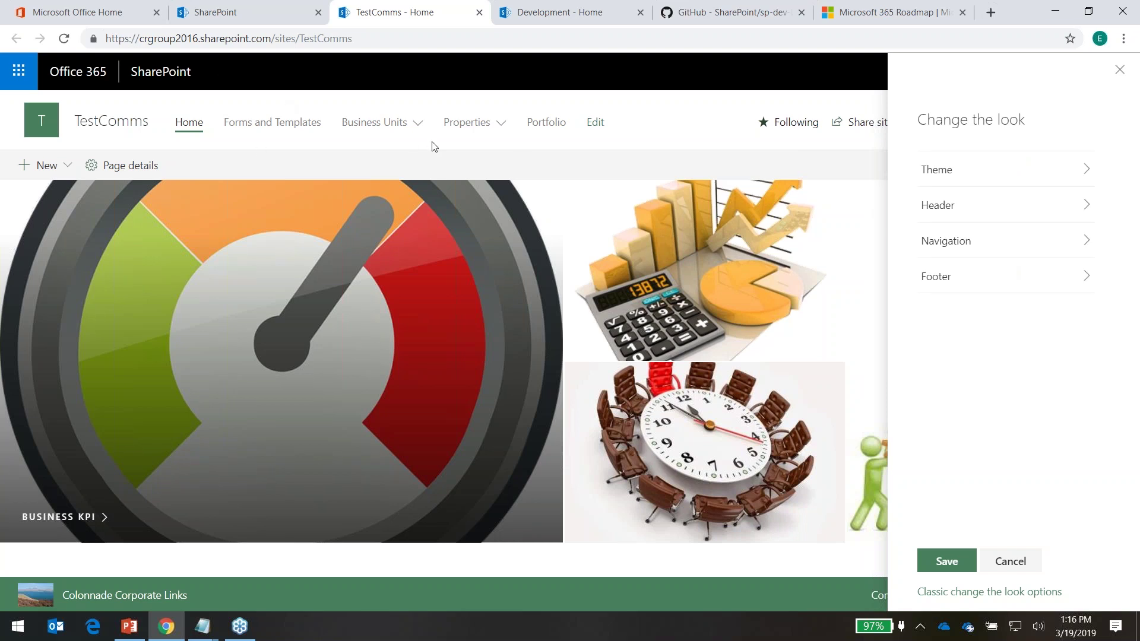
{"action": "left_click", "coordinate": [974, 243]}
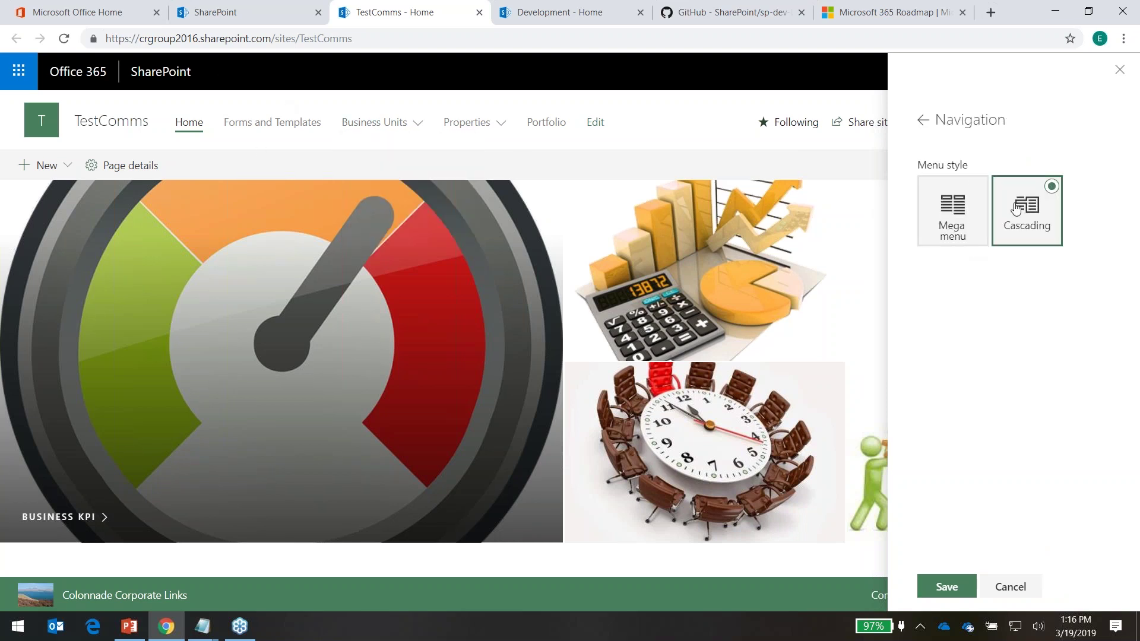
{"action": "left_click", "coordinate": [955, 208]}
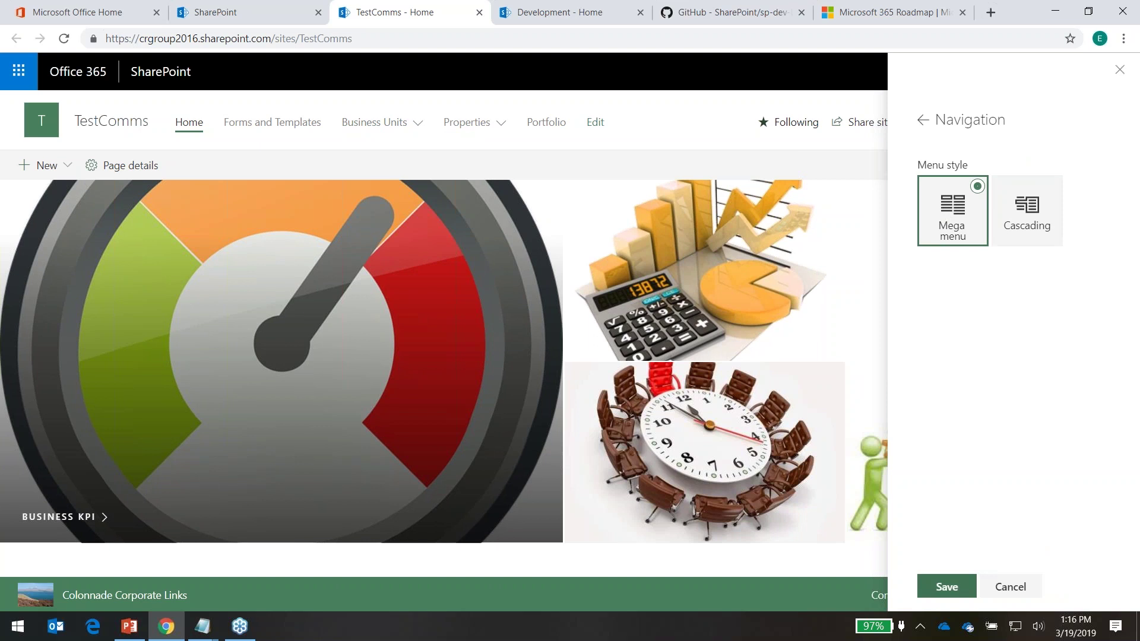
{"action": "left_click", "coordinate": [948, 584]}
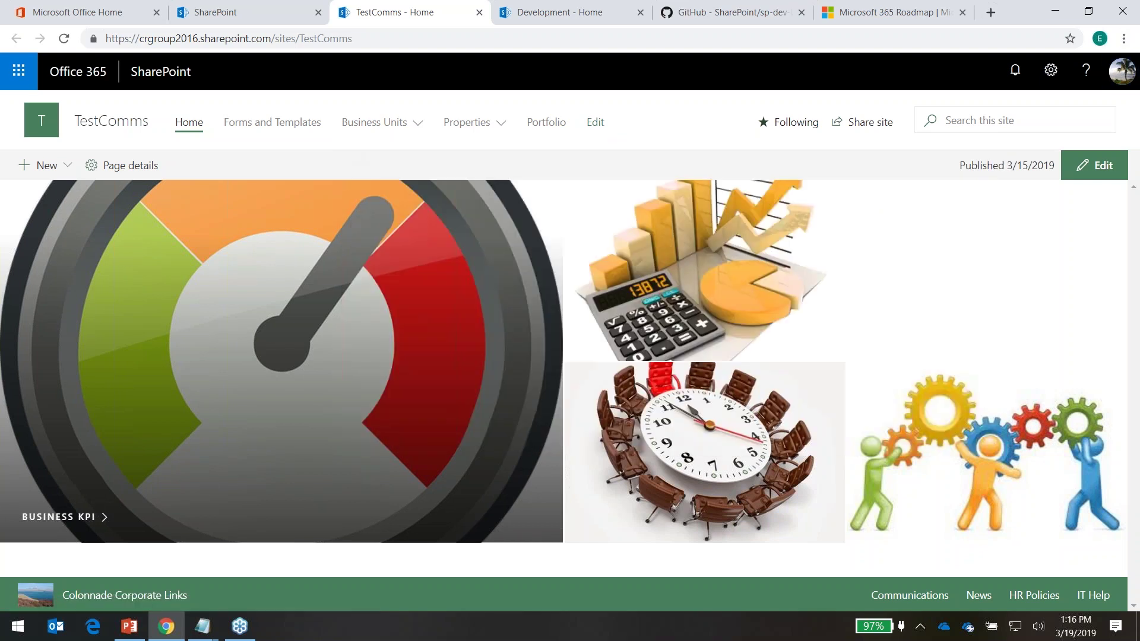
Open the top navigation links for editing, scroll through them, and cancel without changes
{"action": "left_click", "coordinate": [595, 125]}
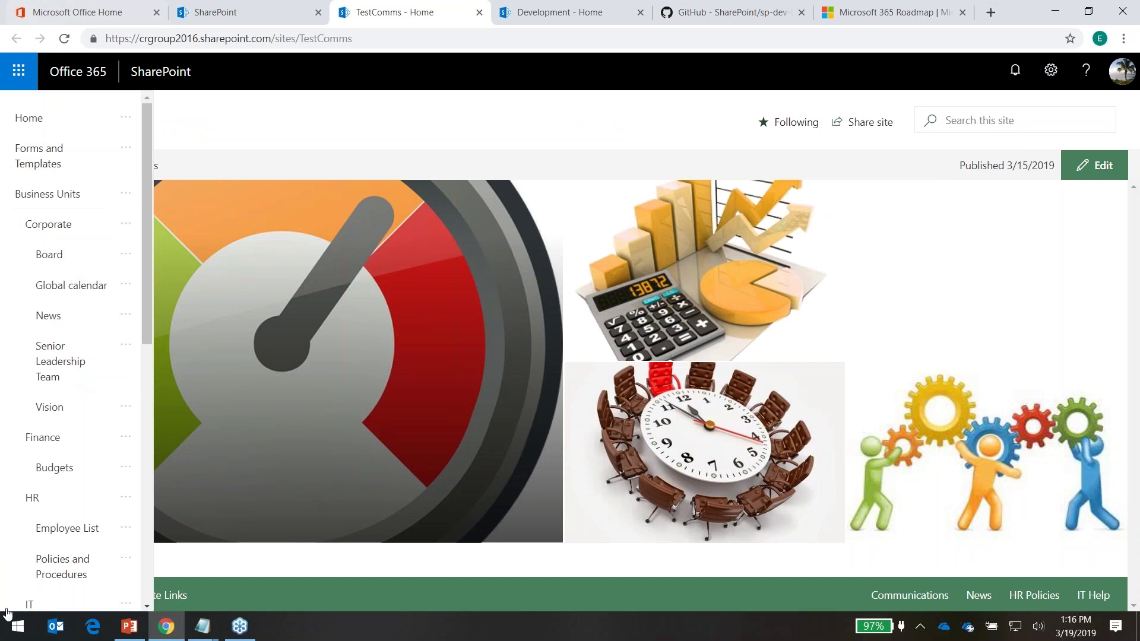
{"action": "scroll", "coordinate": [30, 593], "scroll_direction": "down", "scroll_amount": 7}
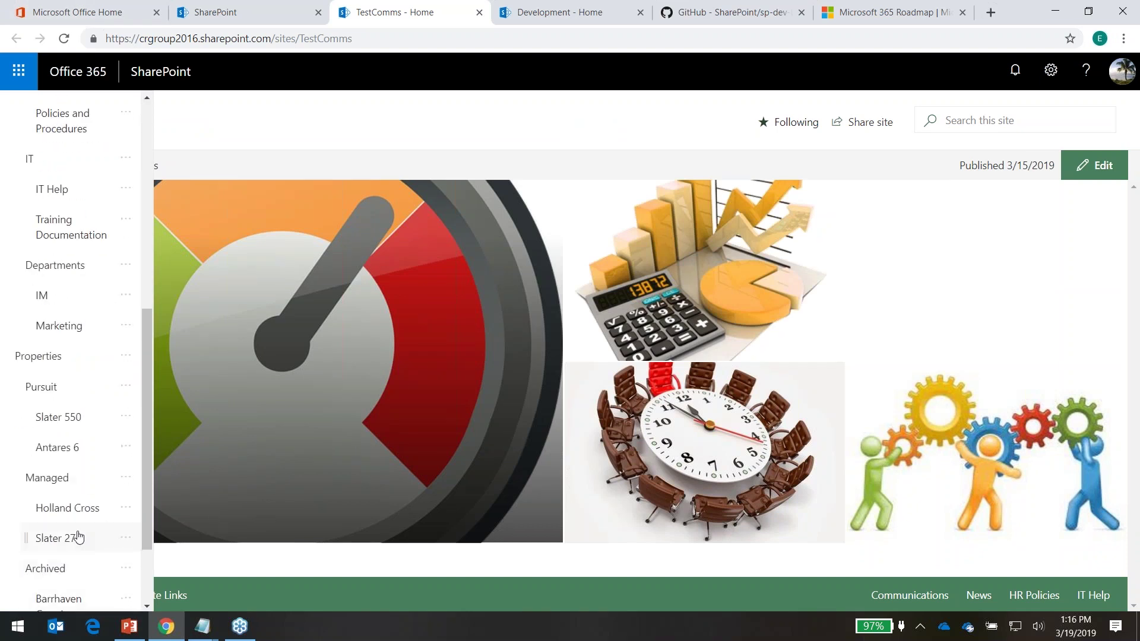
{"action": "scroll", "coordinate": [76, 534], "scroll_direction": "down", "scroll_amount": 2}
{"action": "left_click", "coordinate": [95, 591]}
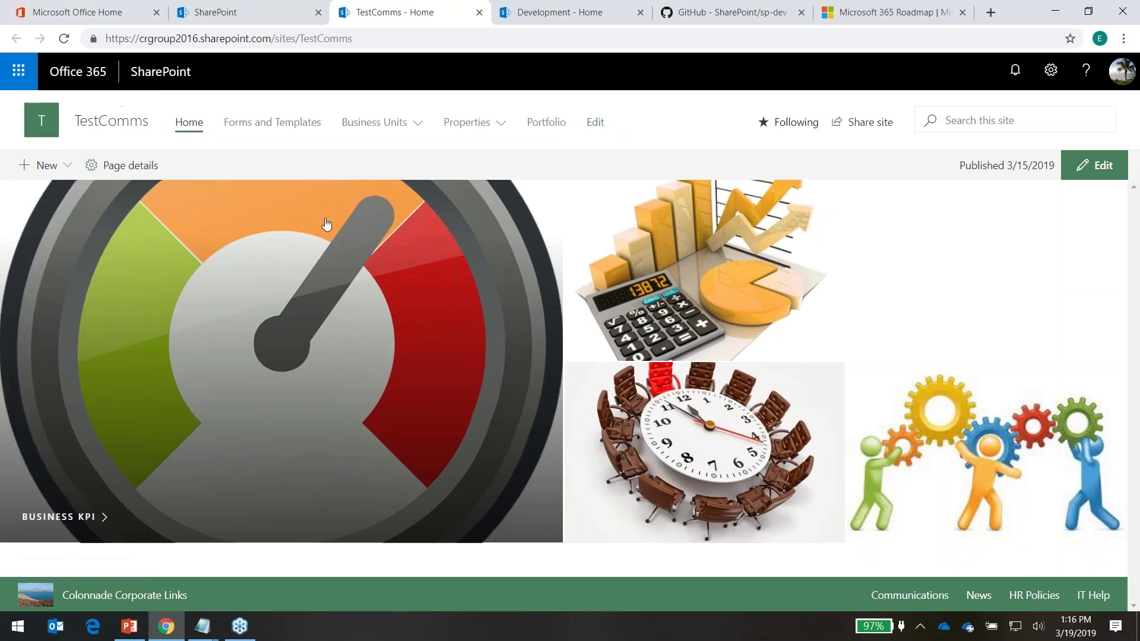
In Footer settings, keep the footer visible and set its logo to the DSC_0052 photo
{"action": "left_click", "coordinate": [1051, 70]}
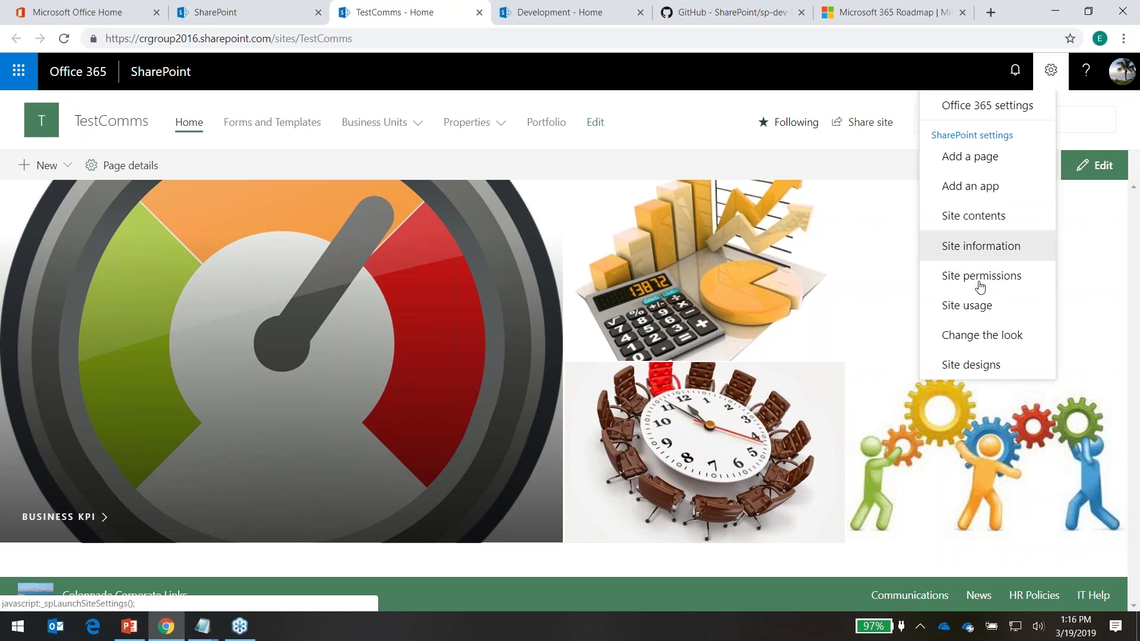
{"action": "left_click", "coordinate": [991, 336]}
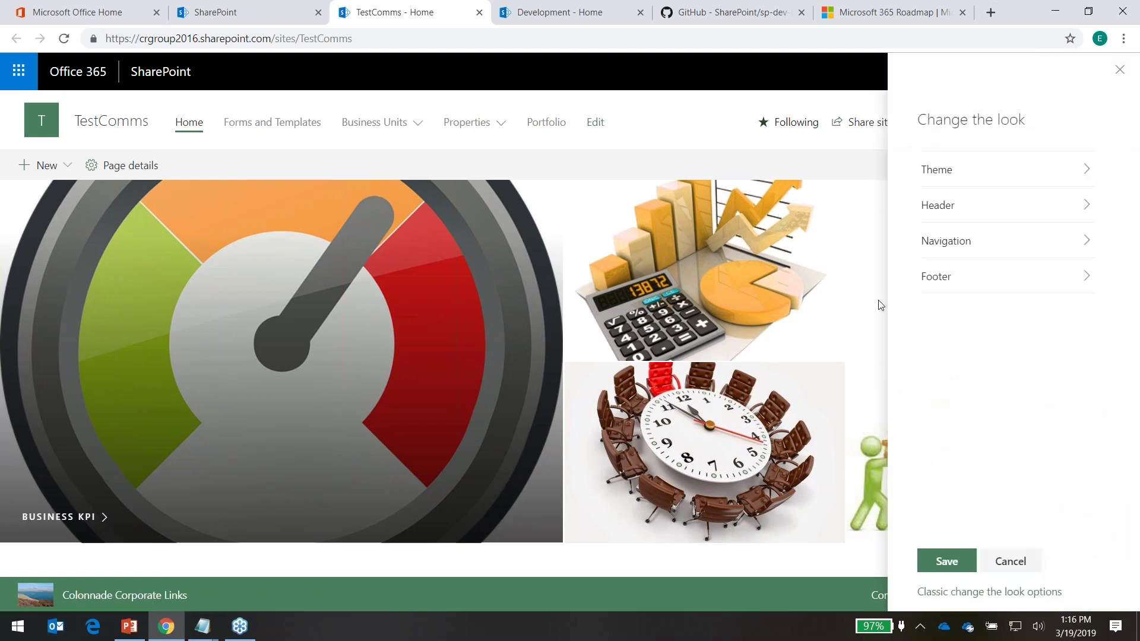
{"action": "left_click", "coordinate": [1075, 280]}
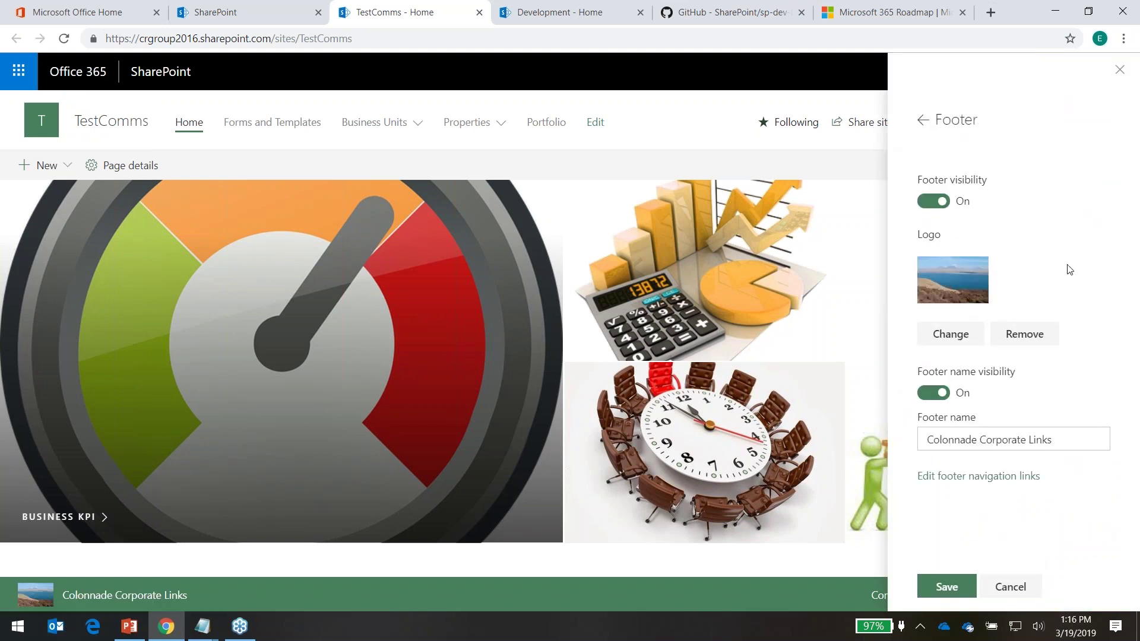
{"action": "left_click", "coordinate": [924, 204]}
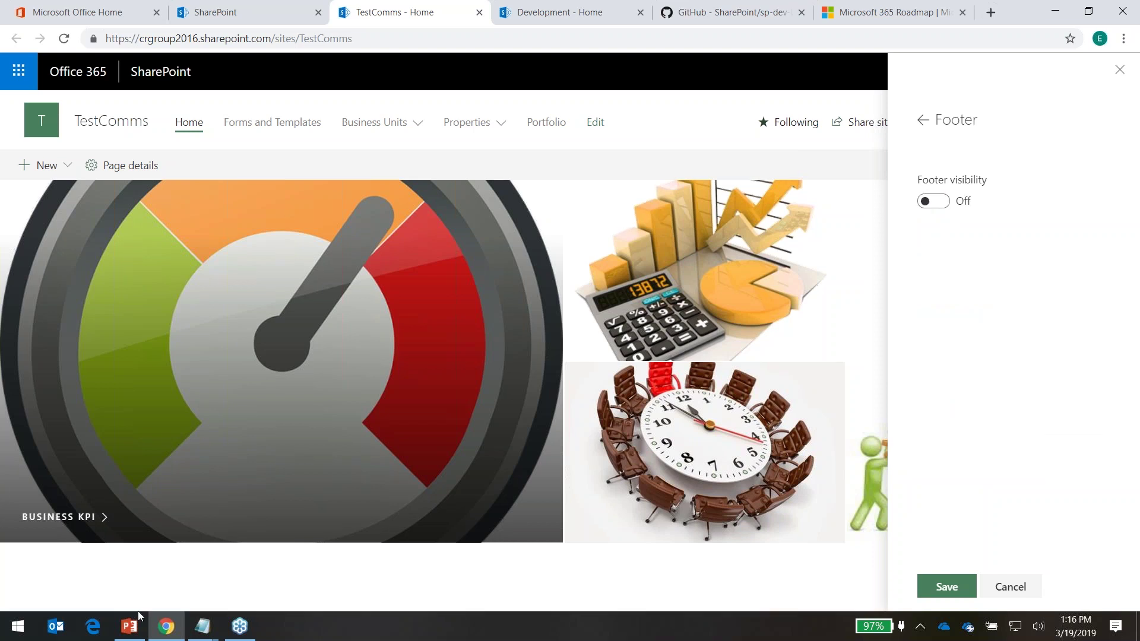
{"action": "left_click", "coordinate": [926, 203]}
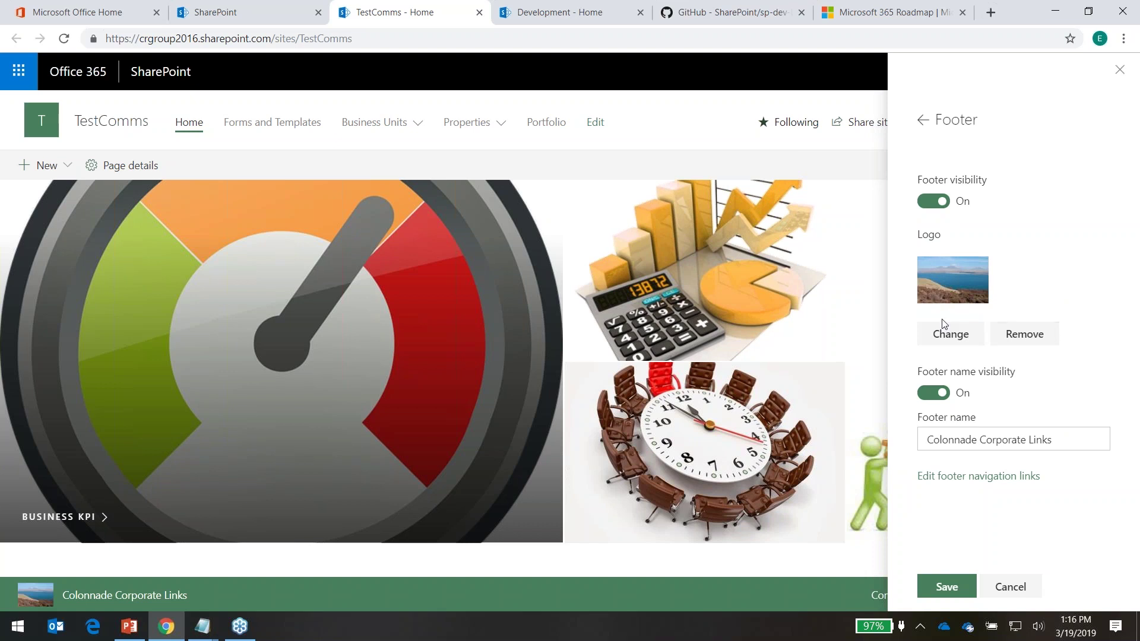
{"action": "left_click", "coordinate": [967, 335]}
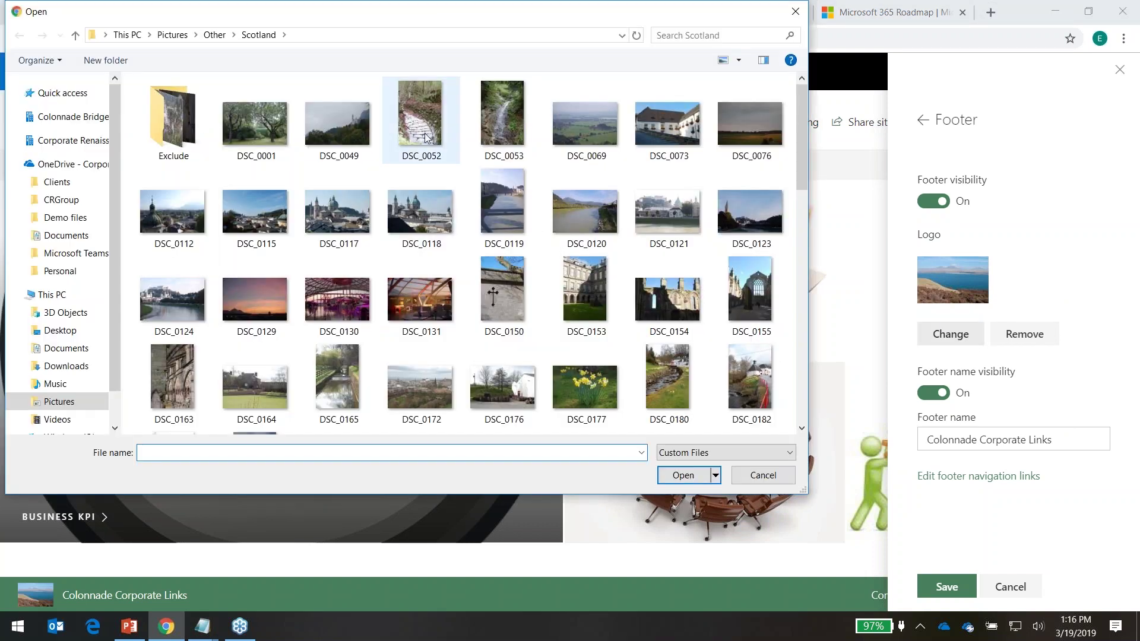
{"action": "left_click", "coordinate": [426, 133]}
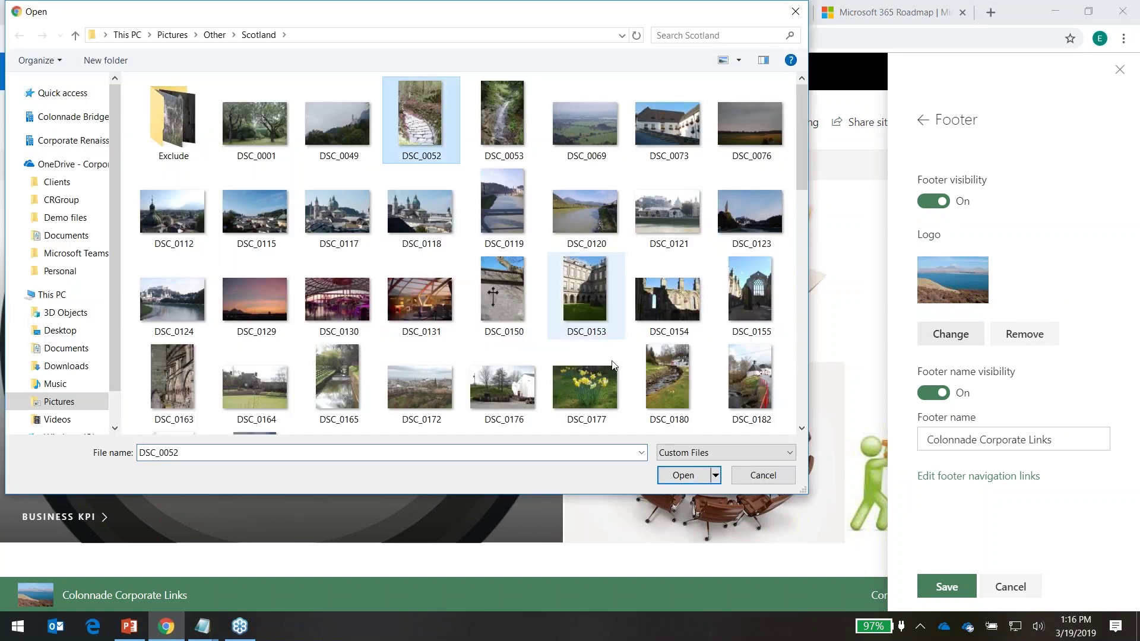
{"action": "left_click", "coordinate": [682, 475]}
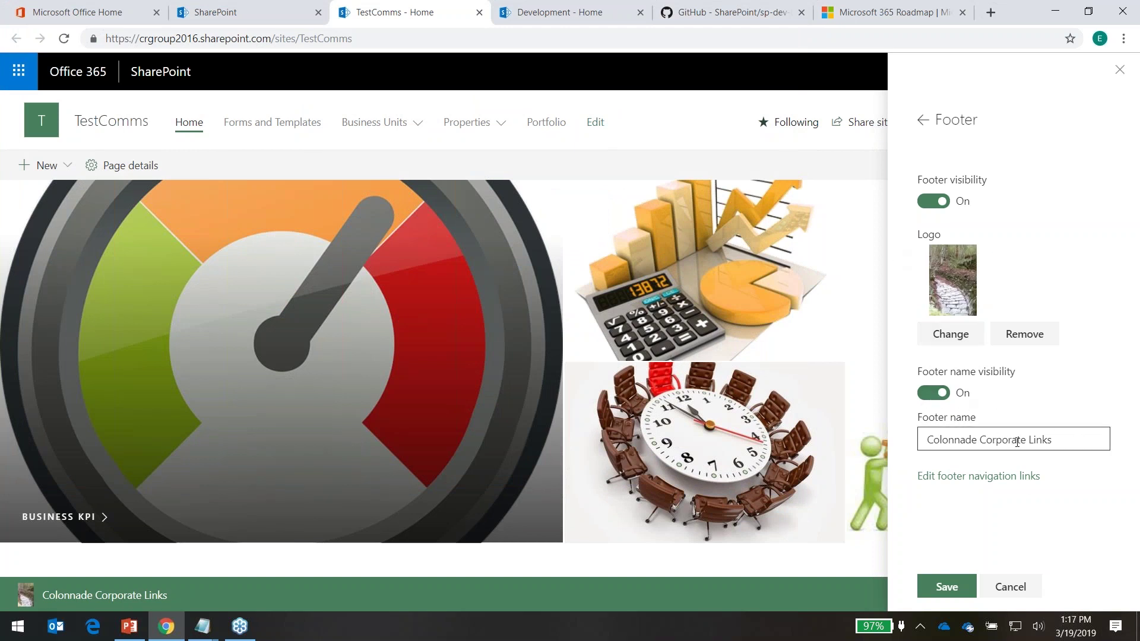
Replace the footer name 'Colonnade Corporate Links' with 'Company Links' and save
{"action": "left_click", "coordinate": [1081, 439]}
{"action": "left_click_drag", "start_coordinate": [1081, 438], "coordinate": [909, 438]}
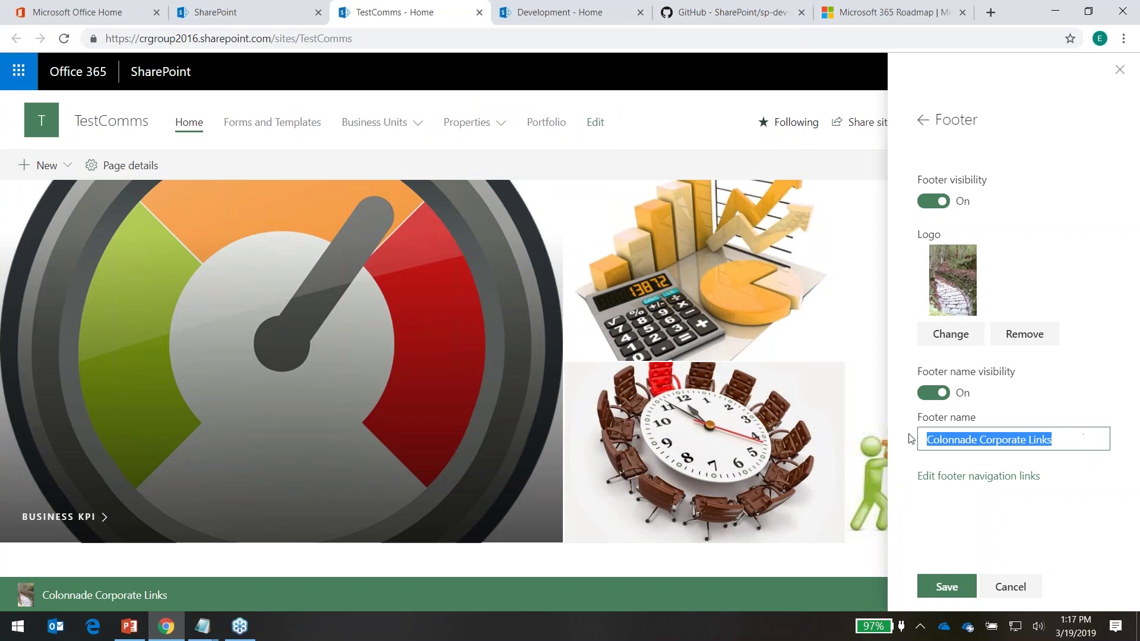
{"action": "key", "text": "BackSpace"}
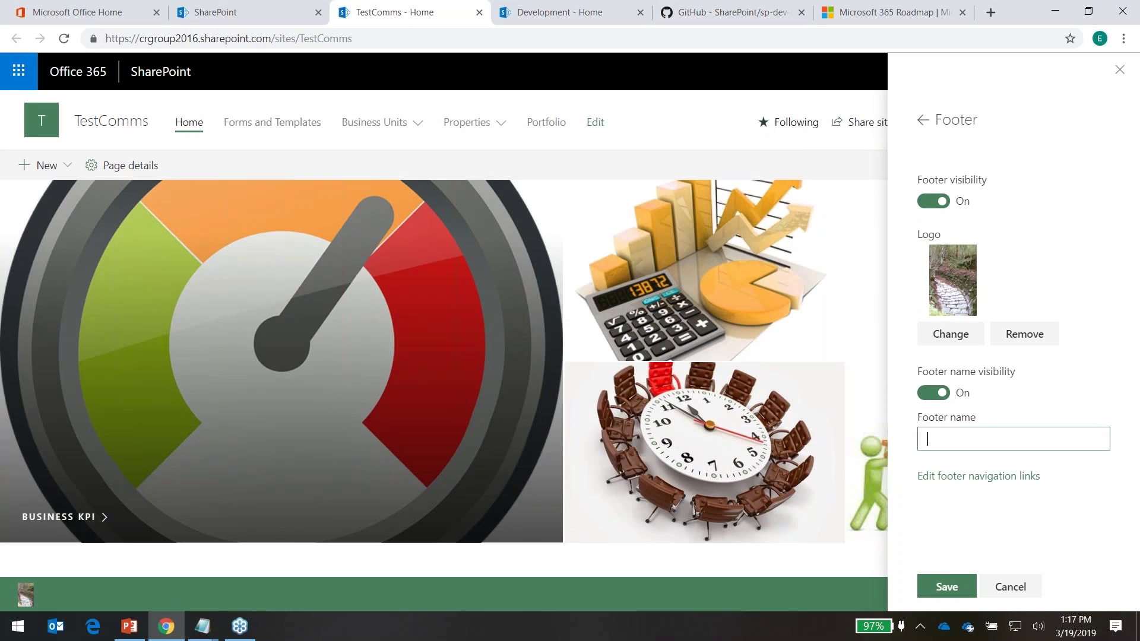
{"action": "type", "text": "Comapany LInks"}
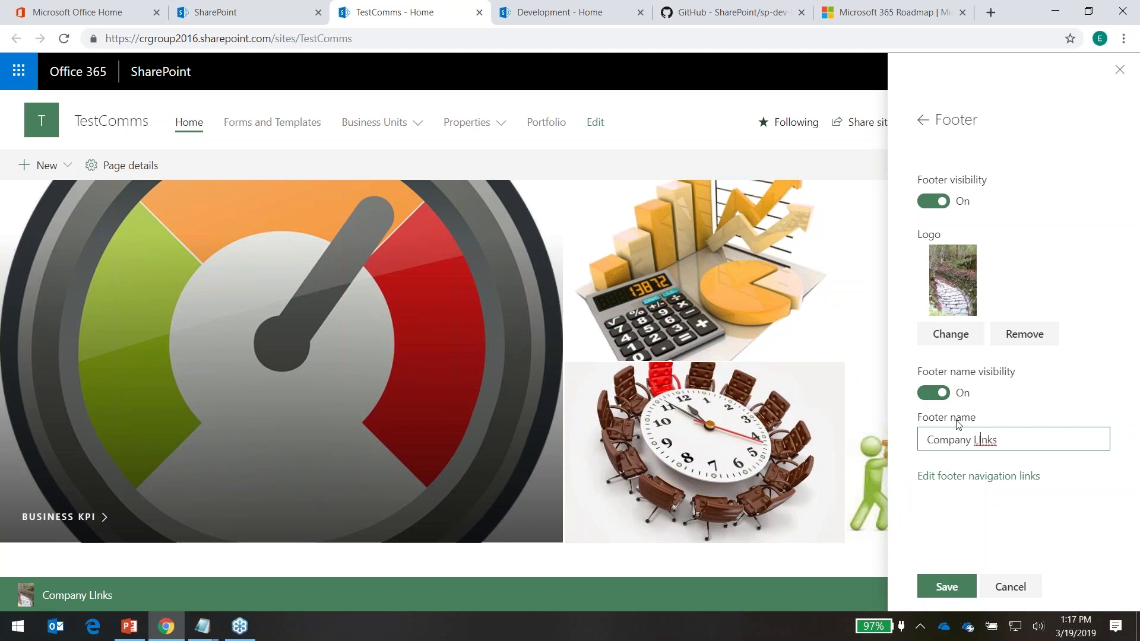
{"action": "key", "text": "BackSpace"}
{"action": "left_click", "coordinate": [948, 588]}
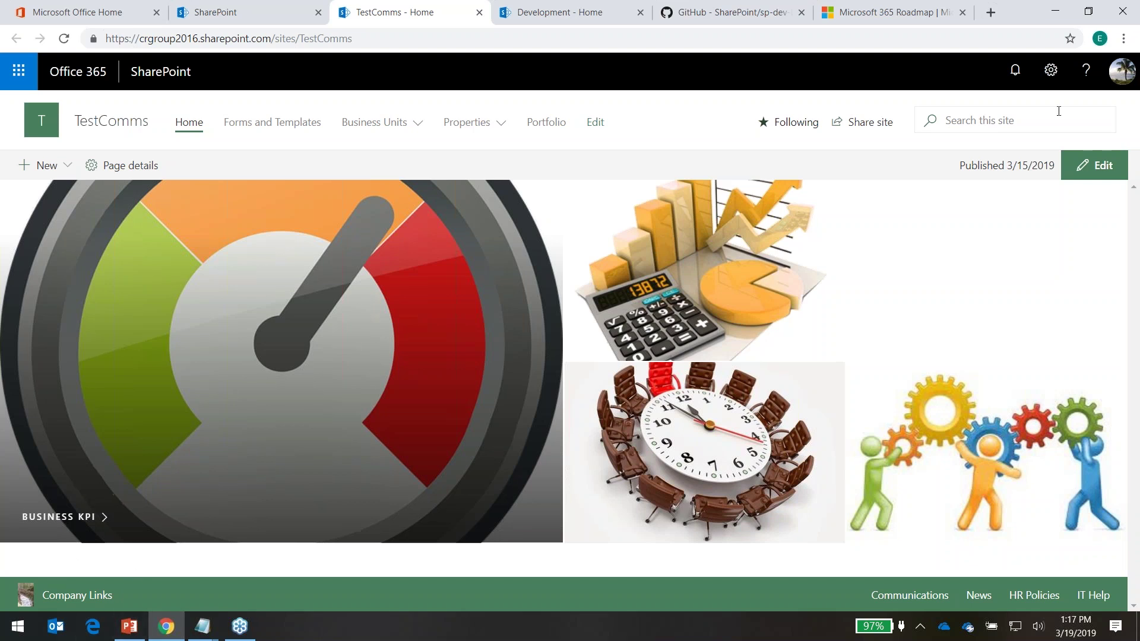
Turn off the footer name display in the Footer settings
{"action": "left_click", "coordinate": [1050, 71]}
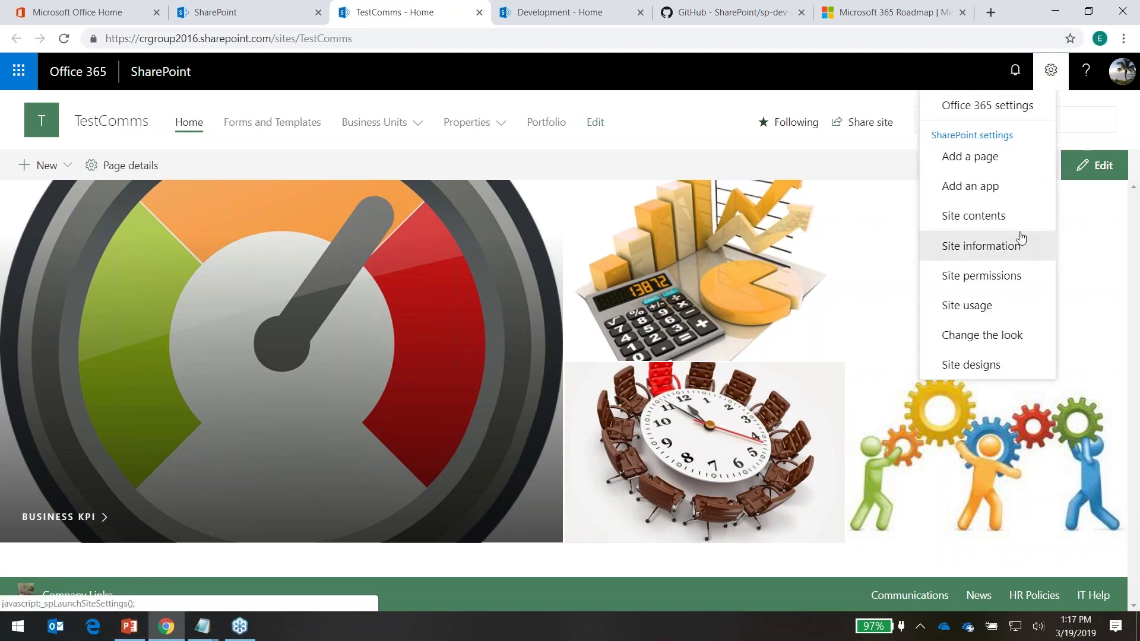
{"action": "left_click", "coordinate": [983, 334]}
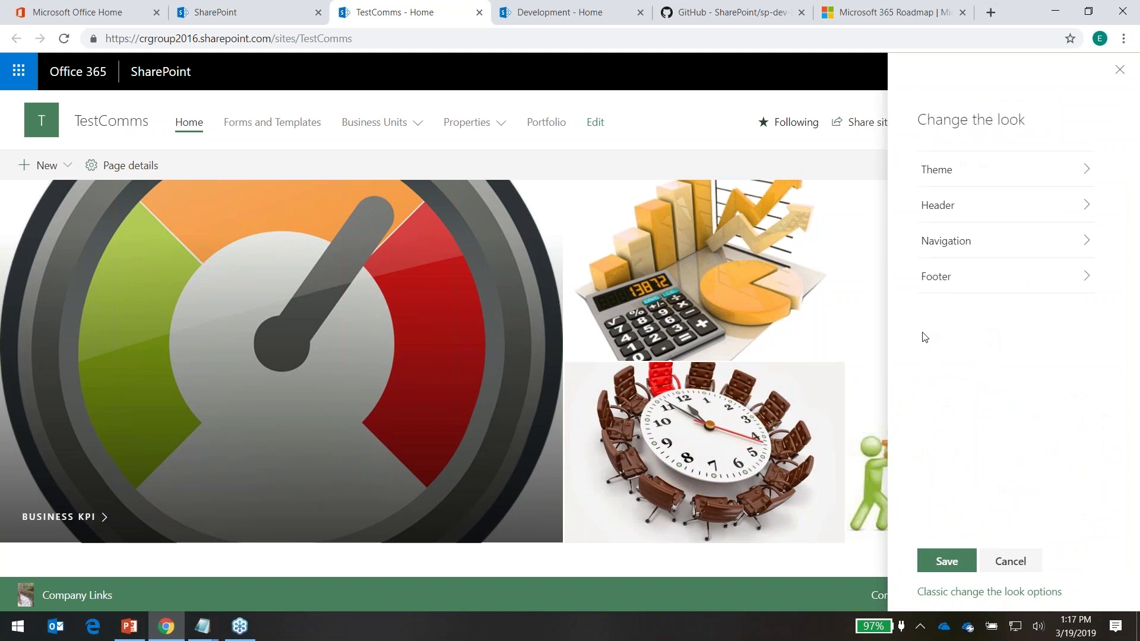
{"action": "left_click", "coordinate": [957, 290]}
{"action": "left_click", "coordinate": [933, 392]}
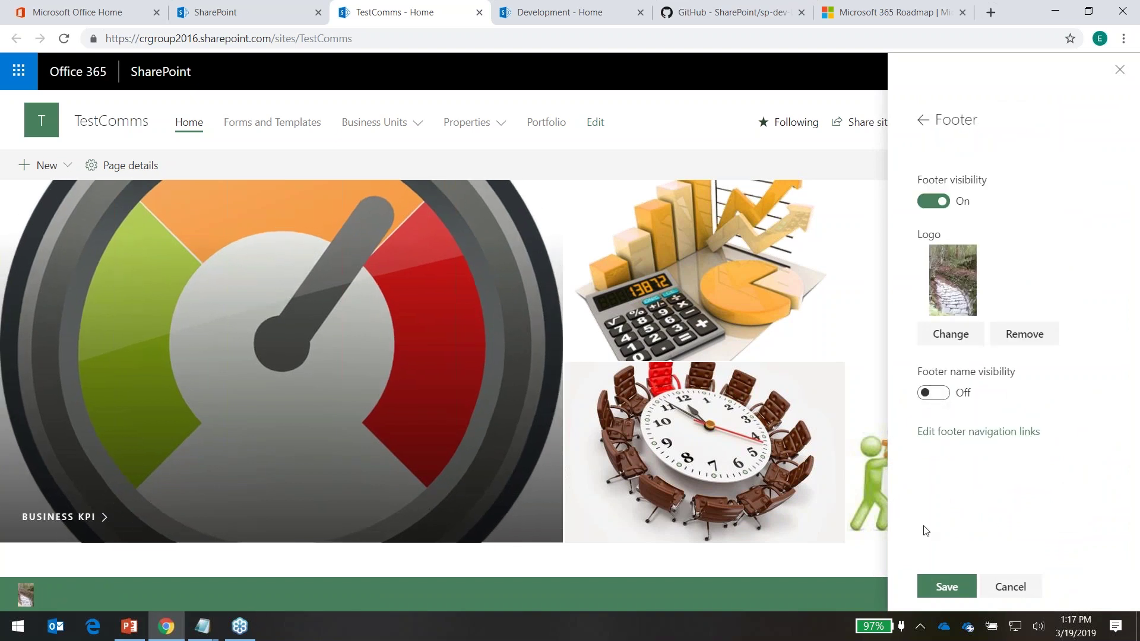
{"action": "left_click", "coordinate": [994, 437]}
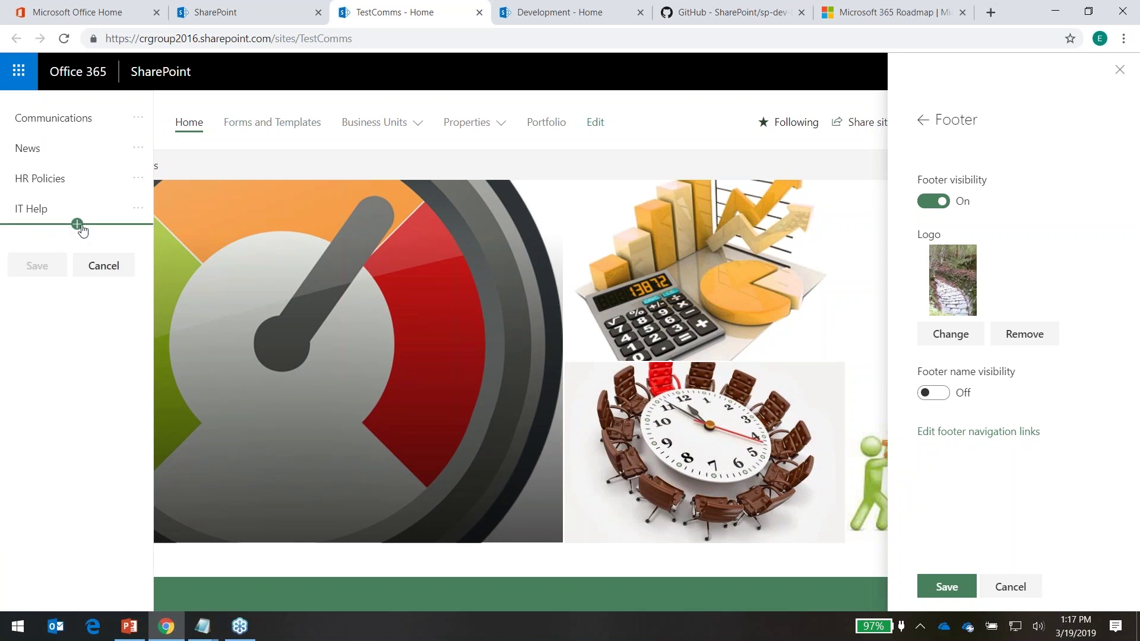
{"action": "left_click", "coordinate": [77, 225]}
{"action": "left_click", "coordinate": [237, 215]}
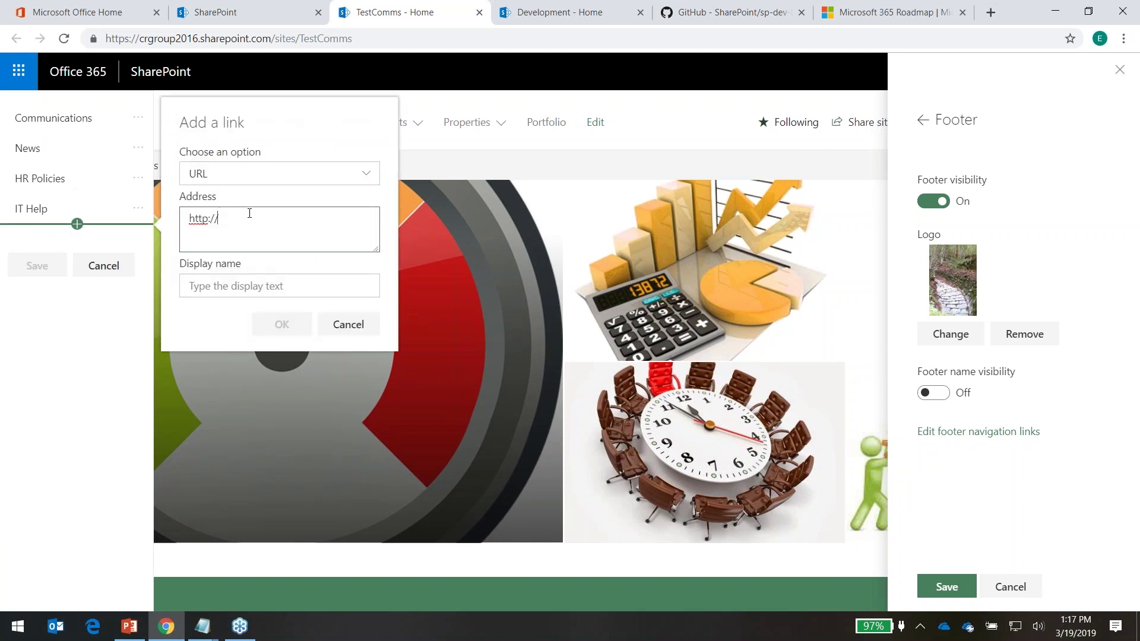
{"action": "key", "text": "BackSpace"}
{"action": "key", "text": "BackSpace"}
{"action": "key", "text": "BackSpace"}
{"action": "key", "text": "BackSpace"}
{"action": "key", "text": "BackSpace"}
{"action": "key", "text": "BackSpace"}
{"action": "type", "text": "http://google.ca"}
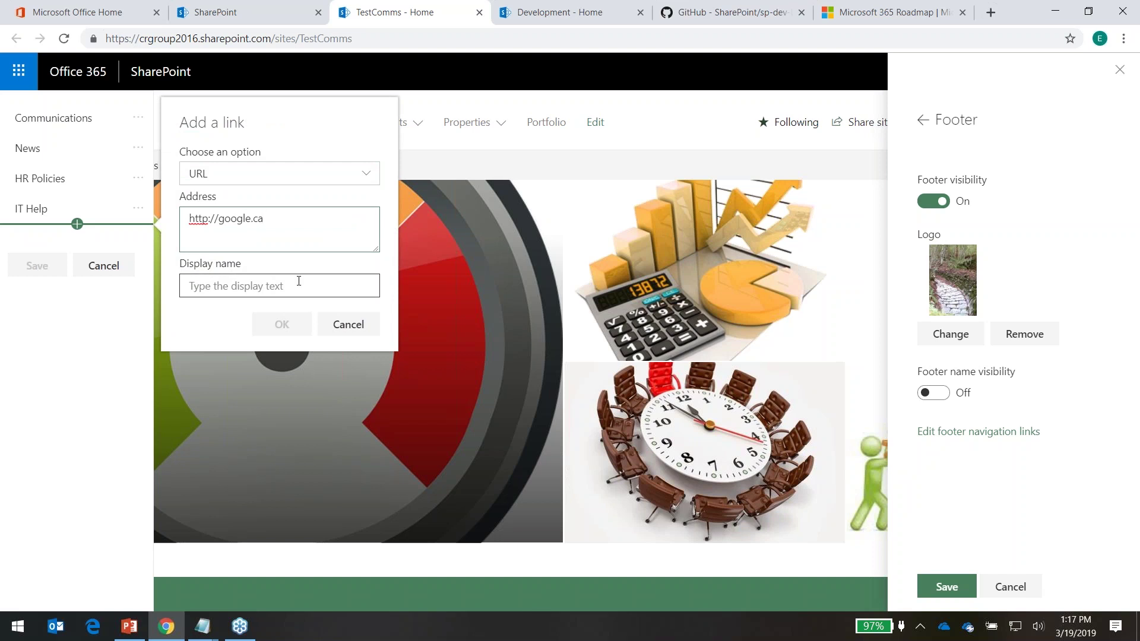
{"action": "left_click", "coordinate": [290, 280]}
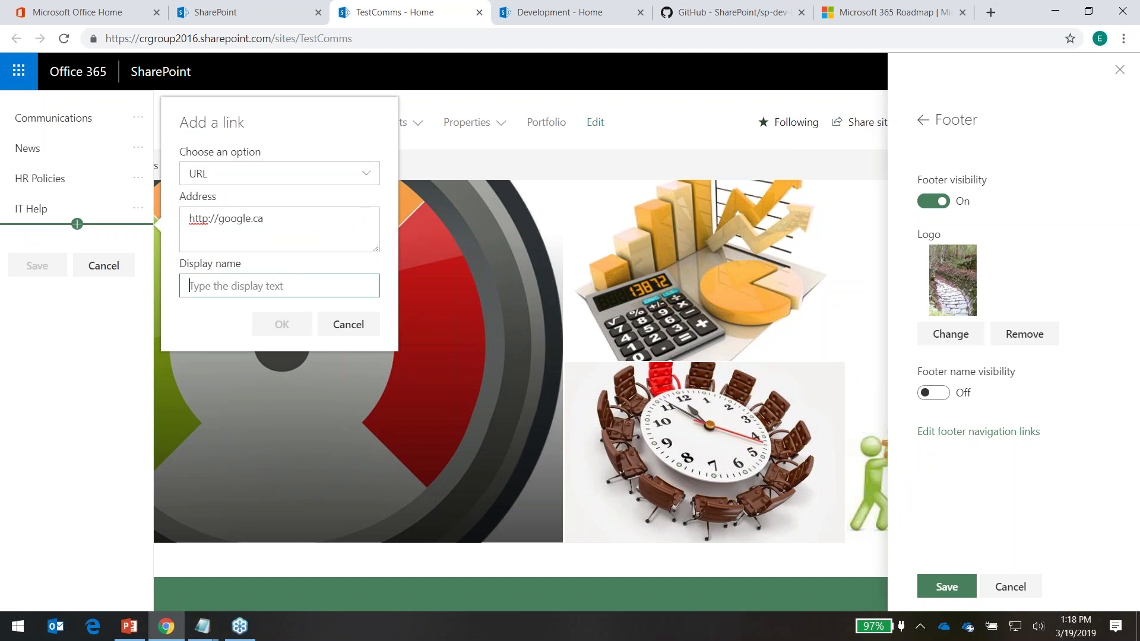
{"action": "type", "text": "New Employee"}
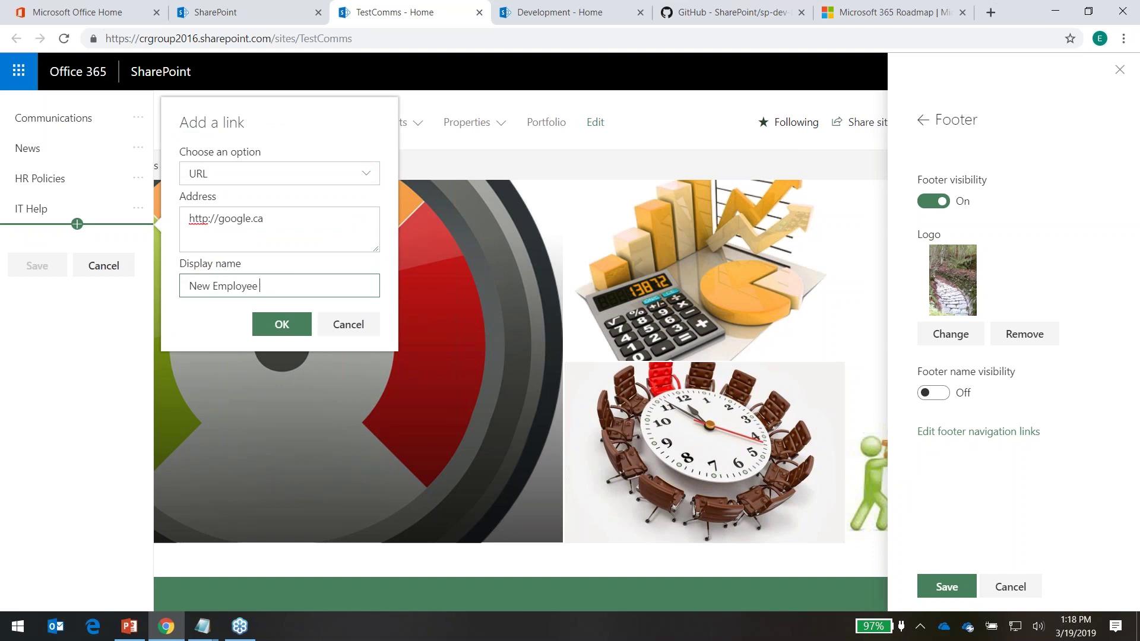
{"action": "type", "text": " Che"}
{"action": "key", "text": "BackSpace"}
{"action": "key", "text": "BackSpace"}
{"action": "key", "text": "BackSpace"}
{"action": "key", "text": "BackSpace"}
{"action": "key", "text": "BackSpace"}
{"action": "key", "text": "BackSpace"}
{"action": "key", "text": "BackSpace"}
{"action": "key", "text": "BackSpace"}
{"action": "key", "text": "BackSpace"}
{"action": "key", "text": "BackSpace"}
{"action": "key", "text": "BackSpace"}
{"action": "key", "text": "BackSpace"}
{"action": "key", "text": "BackSpace"}
{"action": "key", "text": "BackSpace"}
{"action": "key", "text": "BackSpace"}
{"action": "key", "text": "BackSpace"}
{"action": "type", "text": "Emp"}
{"action": "left_click", "coordinate": [224, 180]}
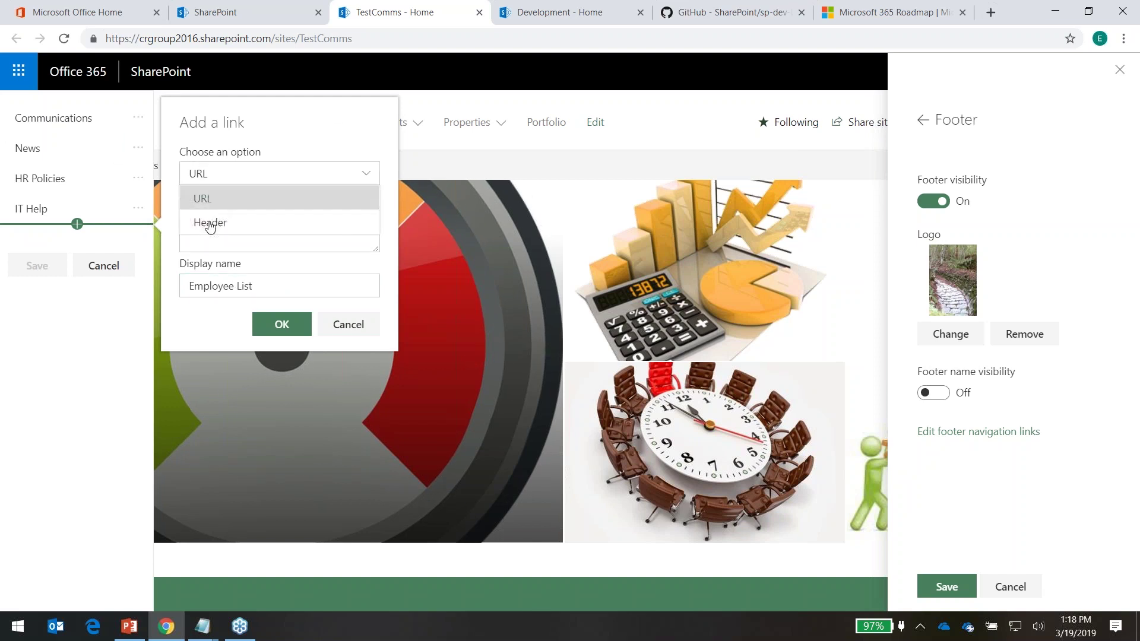
{"action": "left_click", "coordinate": [215, 176]}
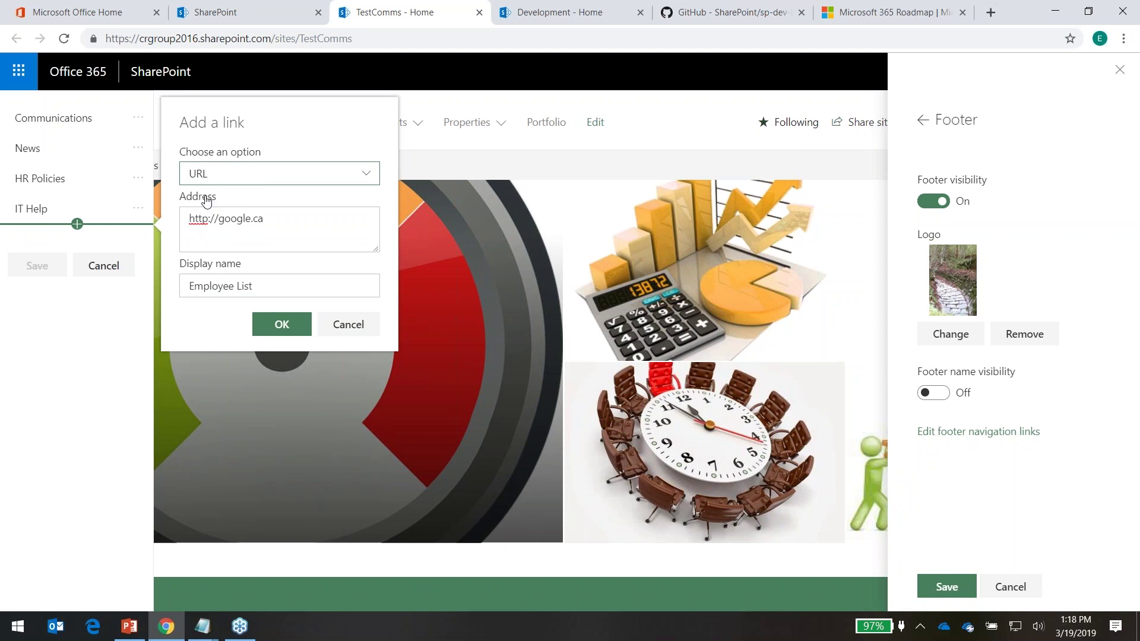
{"action": "left_click", "coordinate": [277, 324]}
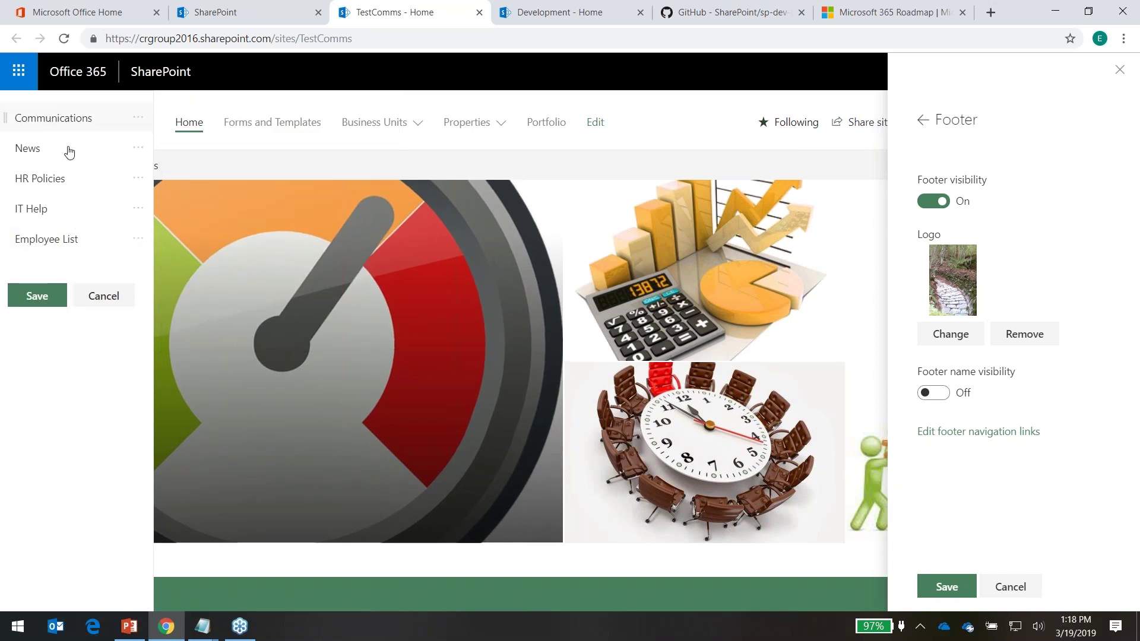
Check the Employee List link's options, then save the footer navigation links
{"action": "left_click", "coordinate": [137, 246]}
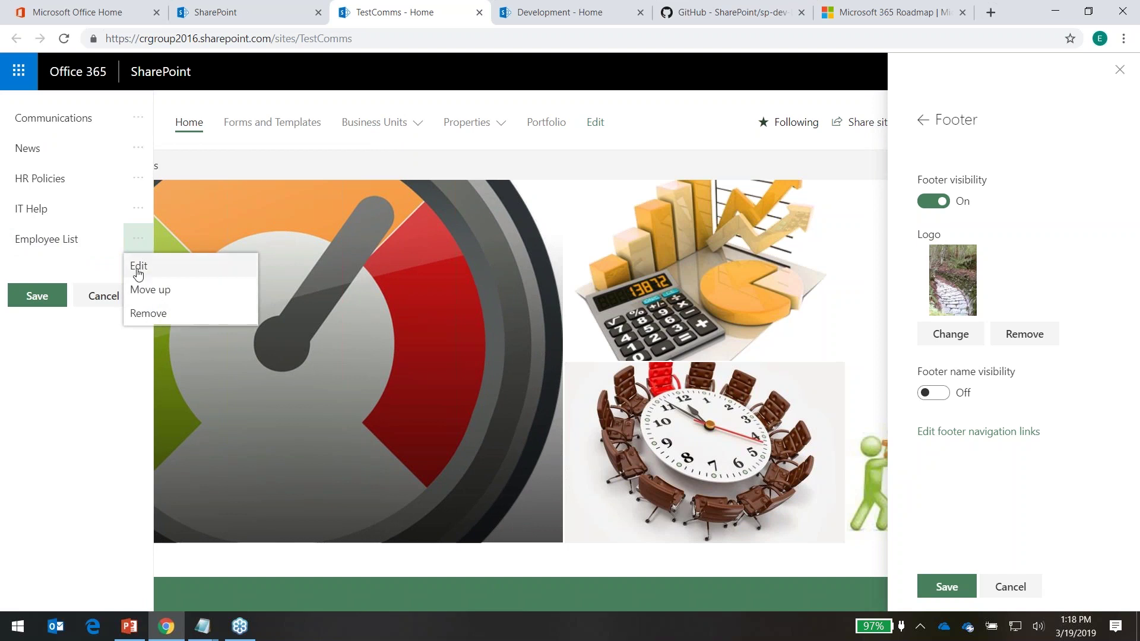
{"action": "left_click", "coordinate": [27, 296]}
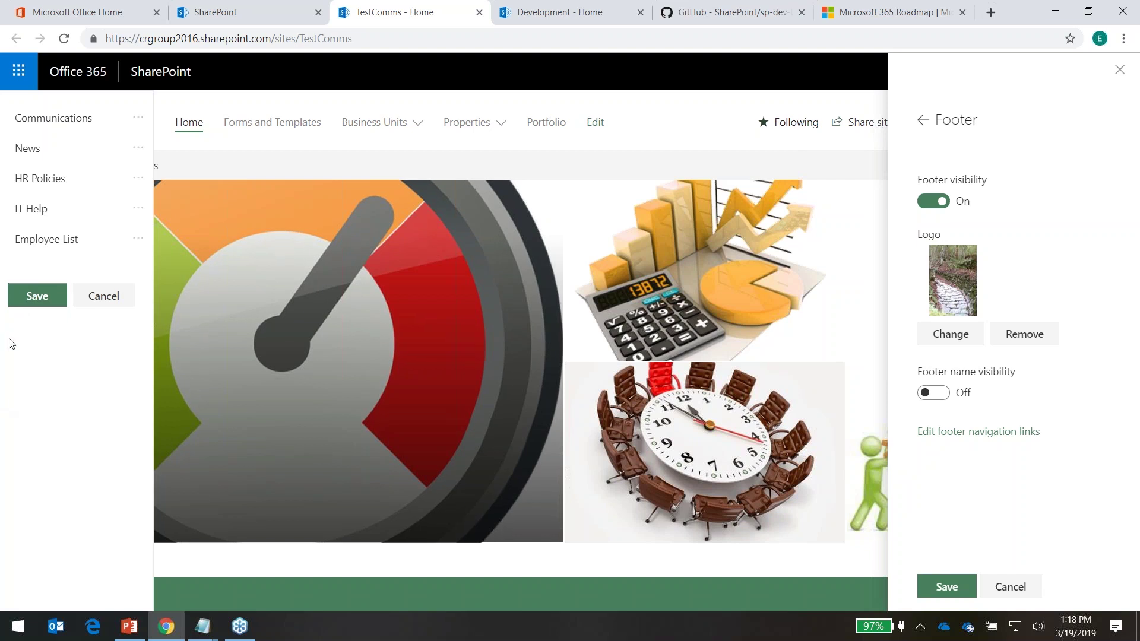
{"action": "left_click", "coordinate": [36, 296]}
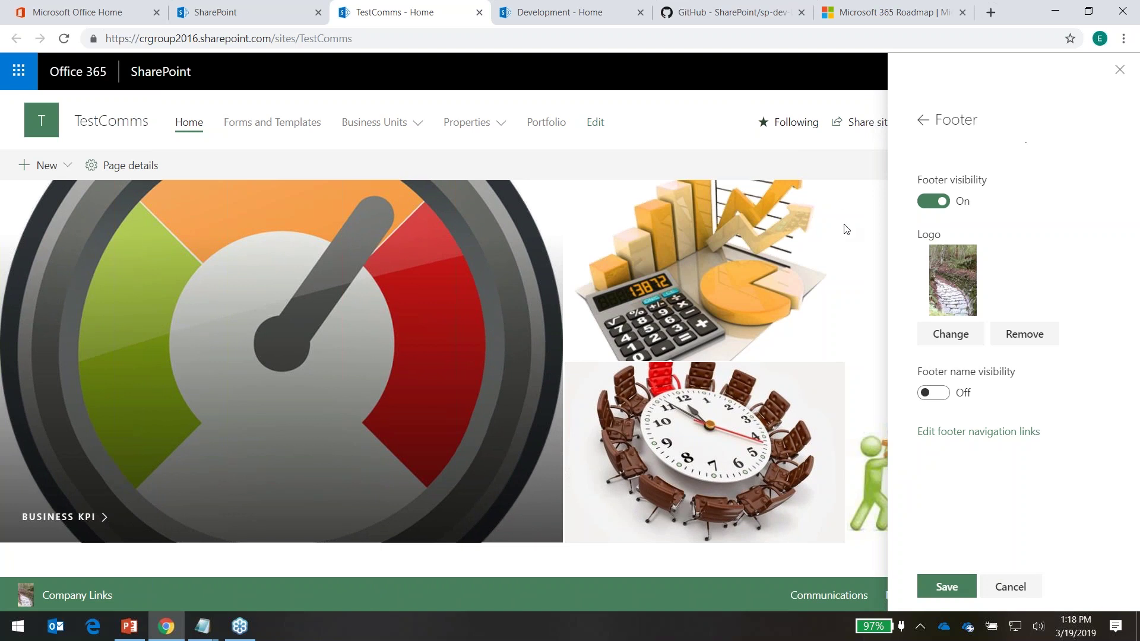
Save the footer settings, confirm the Employee List link opens Google, and close that tab
{"action": "left_click", "coordinate": [954, 593]}
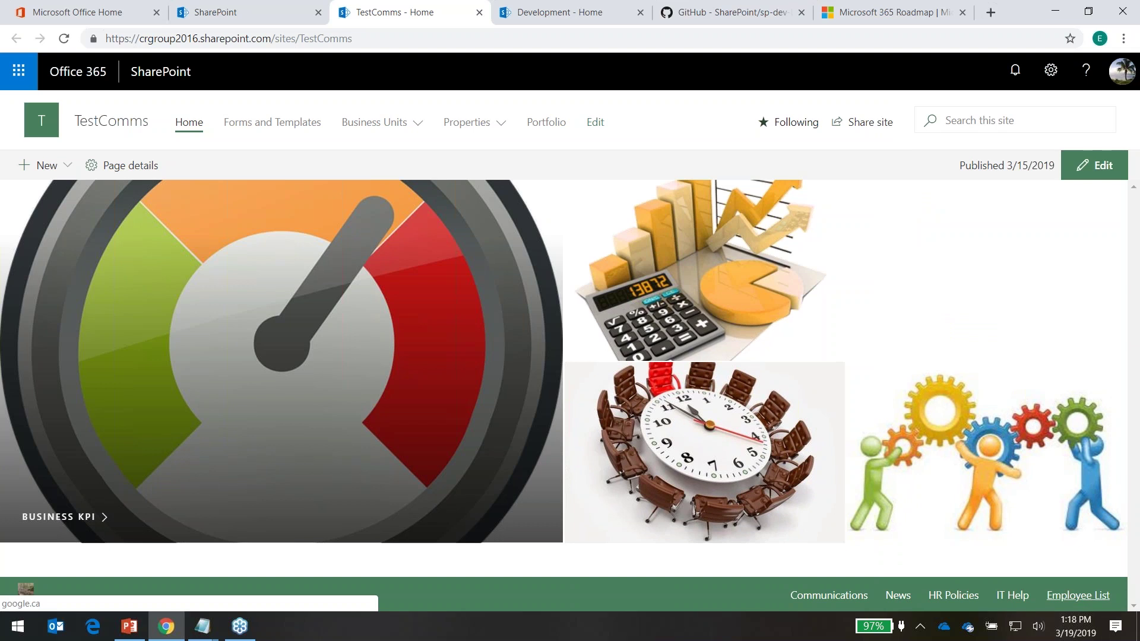
{"action": "left_click", "coordinate": [1078, 602]}
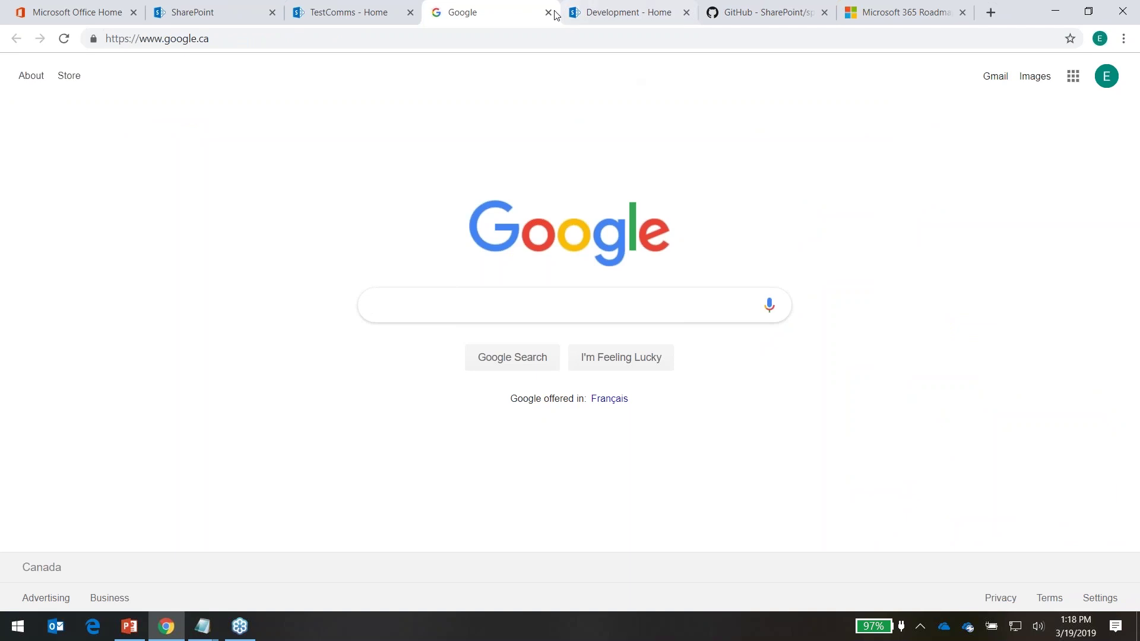
{"action": "left_click", "coordinate": [547, 13]}
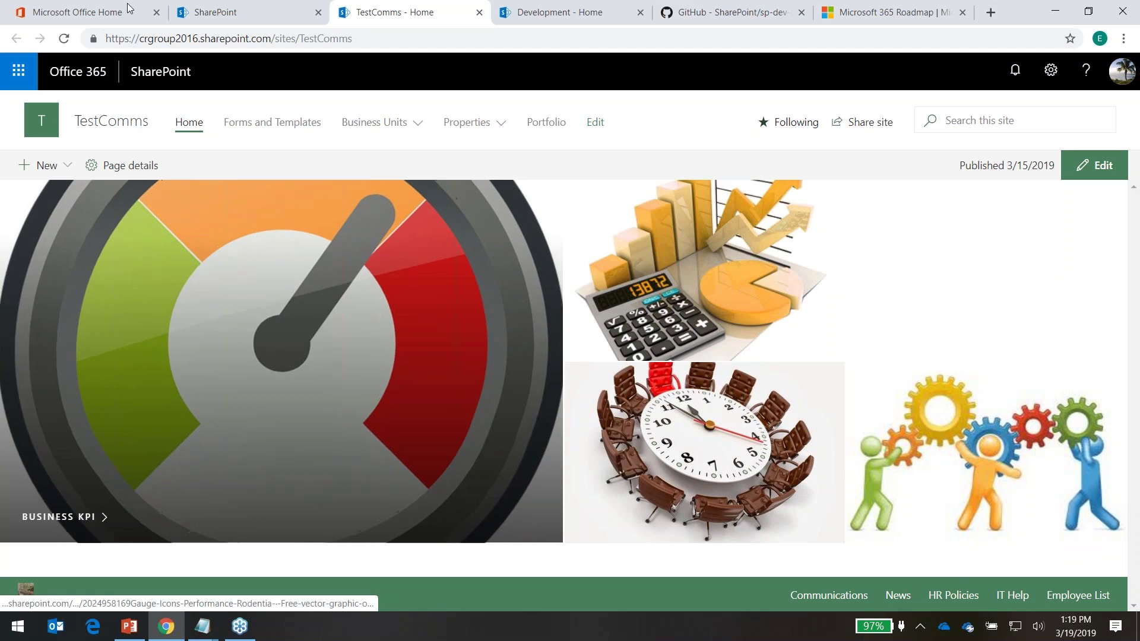
{"action": "left_click", "coordinate": [376, 123]}
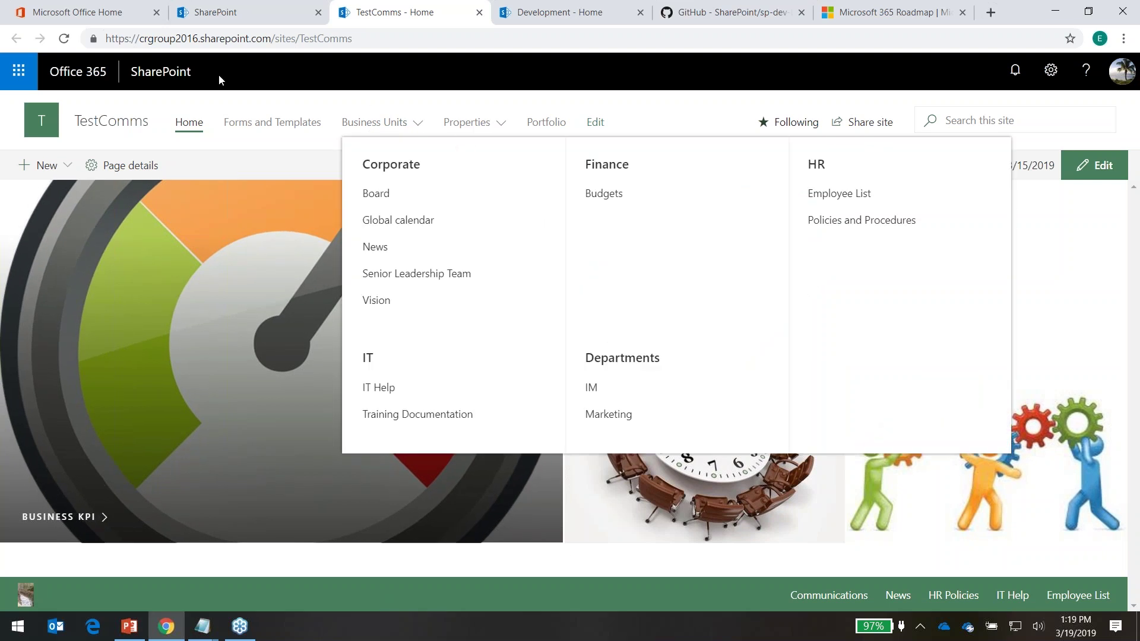
{"action": "left_click", "coordinate": [689, 106]}
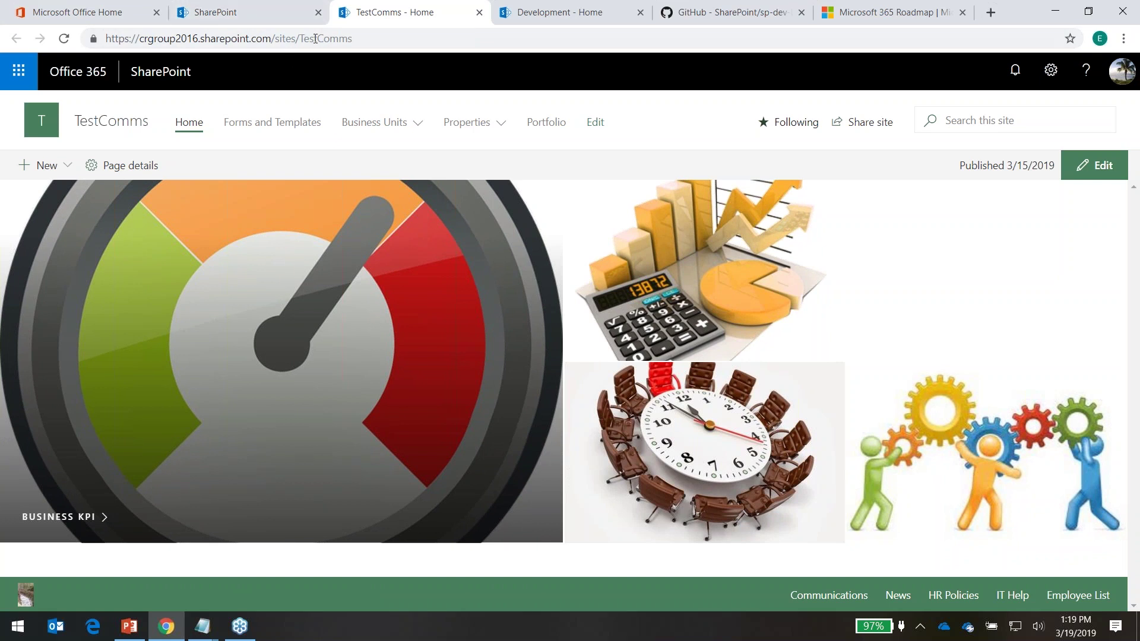
{"action": "left_click", "coordinate": [303, 39]}
Change the address to /sites/marketing2 to open the Marketing site, then open its settings menu
{"action": "left_click", "coordinate": [309, 39]}
{"action": "left_click_drag", "start_coordinate": [302, 39], "coordinate": [381, 31]}
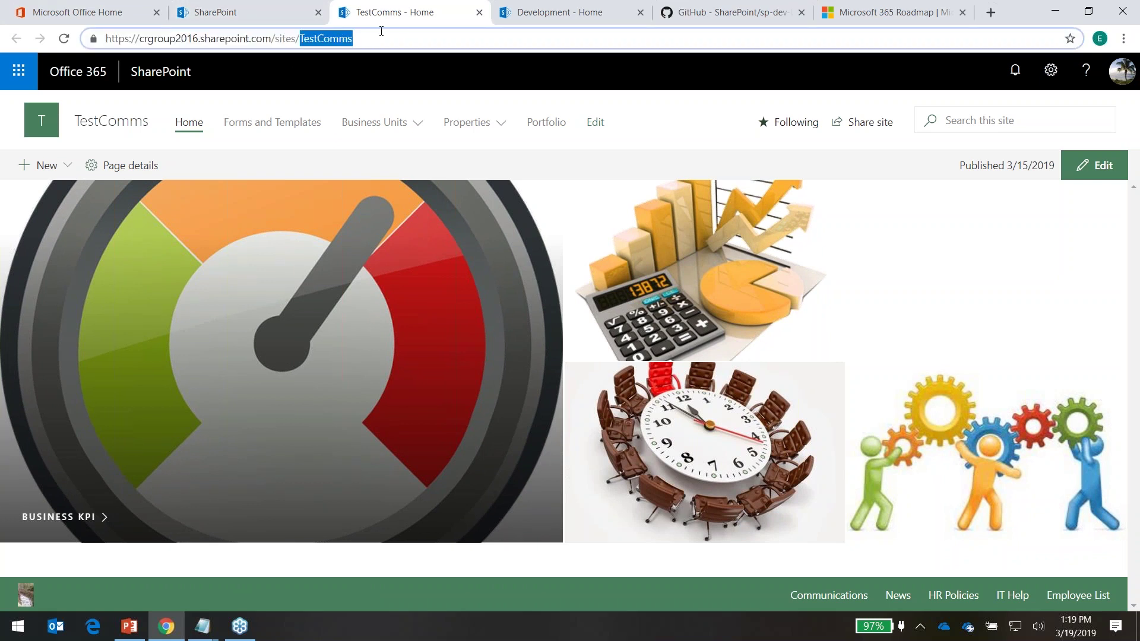
{"action": "type", "text": "marketing2"}
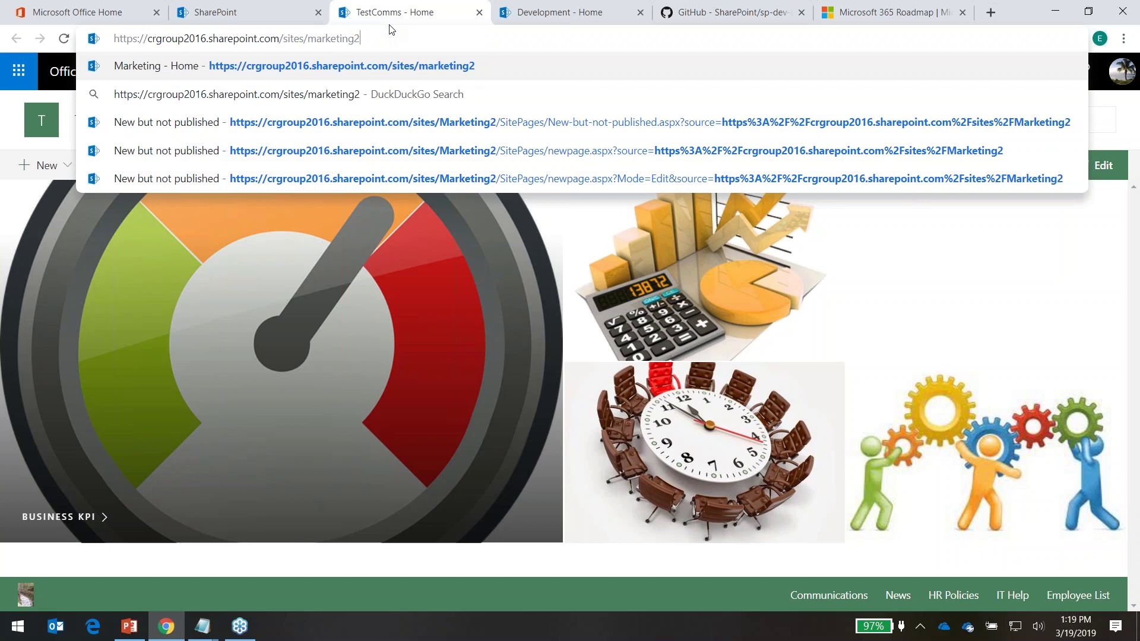
{"action": "key", "text": "Return"}
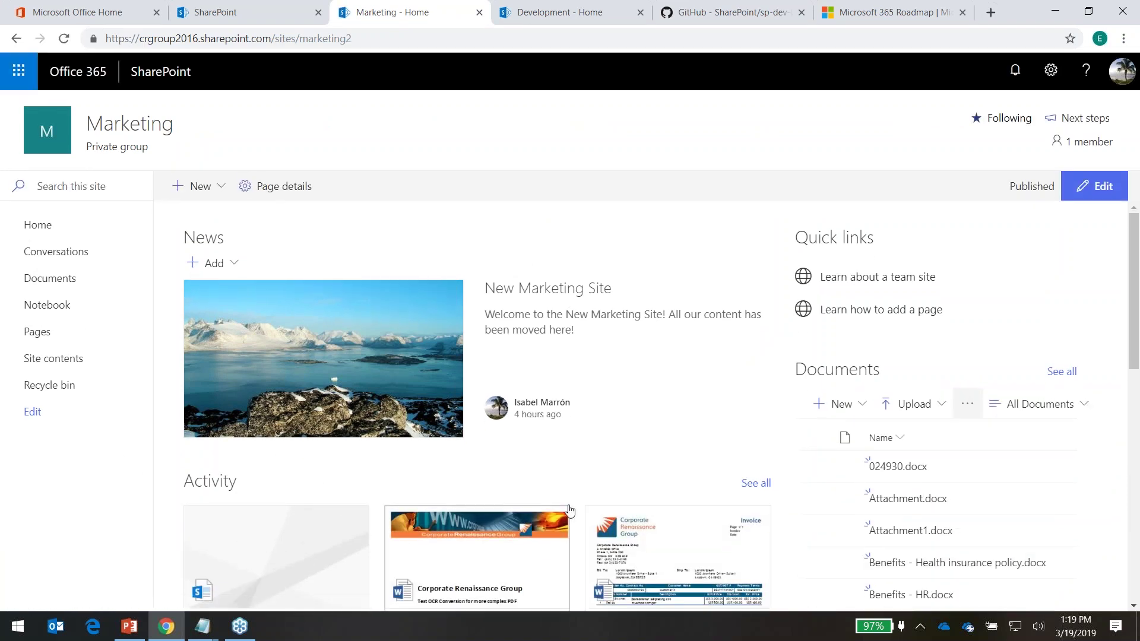
{"action": "scroll", "coordinate": [392, 484], "scroll_direction": "down", "scroll_amount": 5}
{"action": "scroll", "coordinate": [428, 415], "scroll_direction": "up", "scroll_amount": 5}
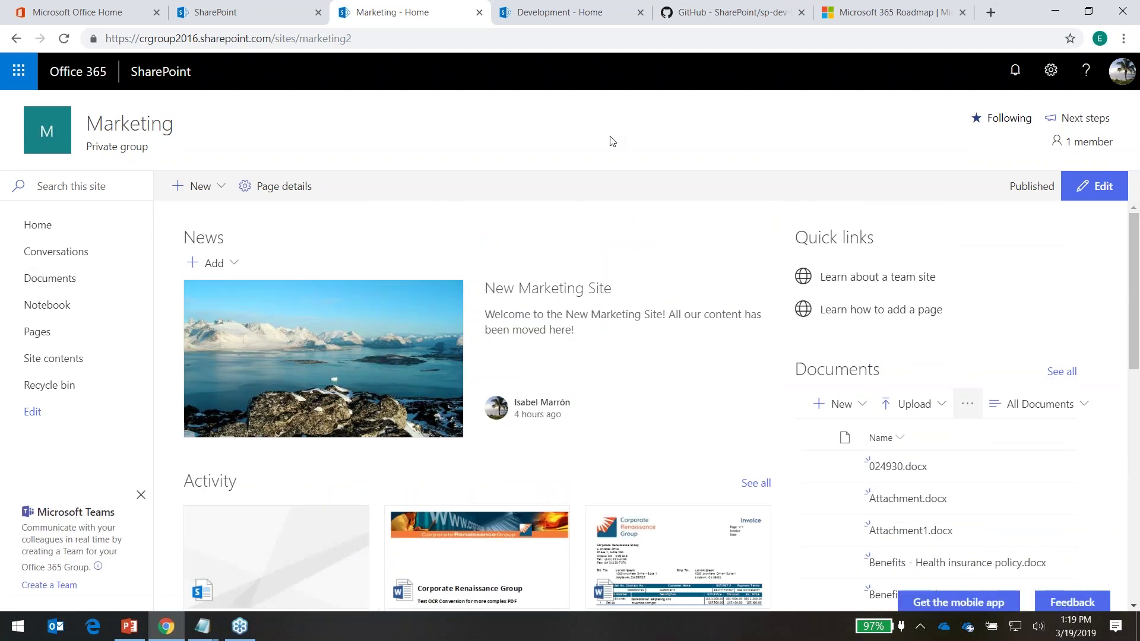
{"action": "left_click", "coordinate": [1051, 70]}
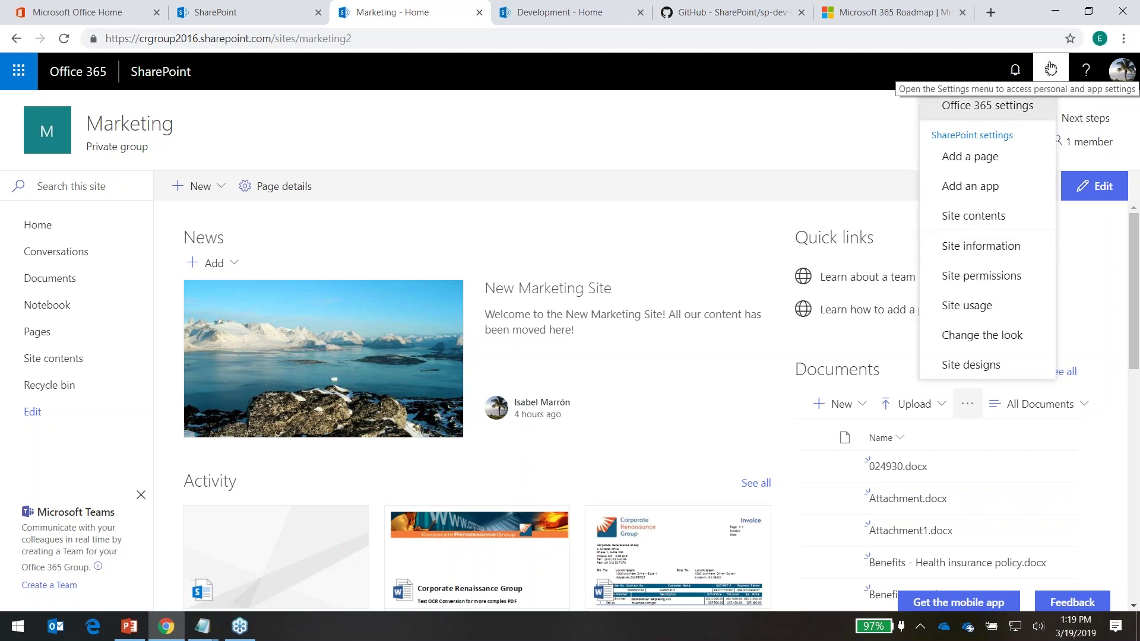
Try the Gray theme with a Warm Gray main colour, then cancel without applying it
{"action": "left_click", "coordinate": [1000, 336]}
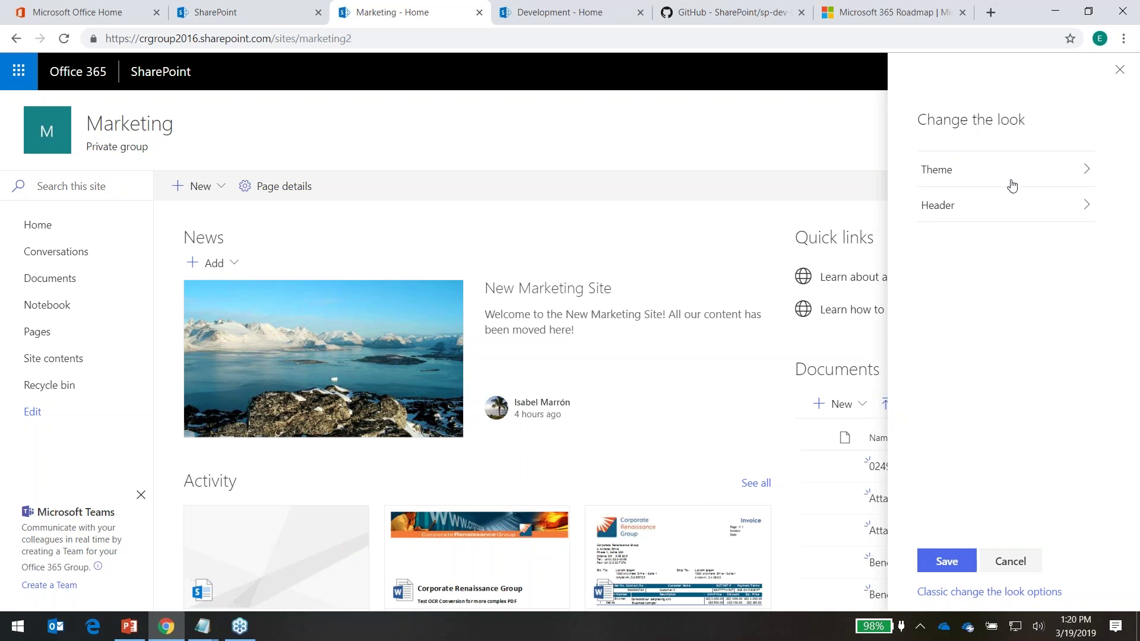
{"action": "left_click", "coordinate": [1066, 173]}
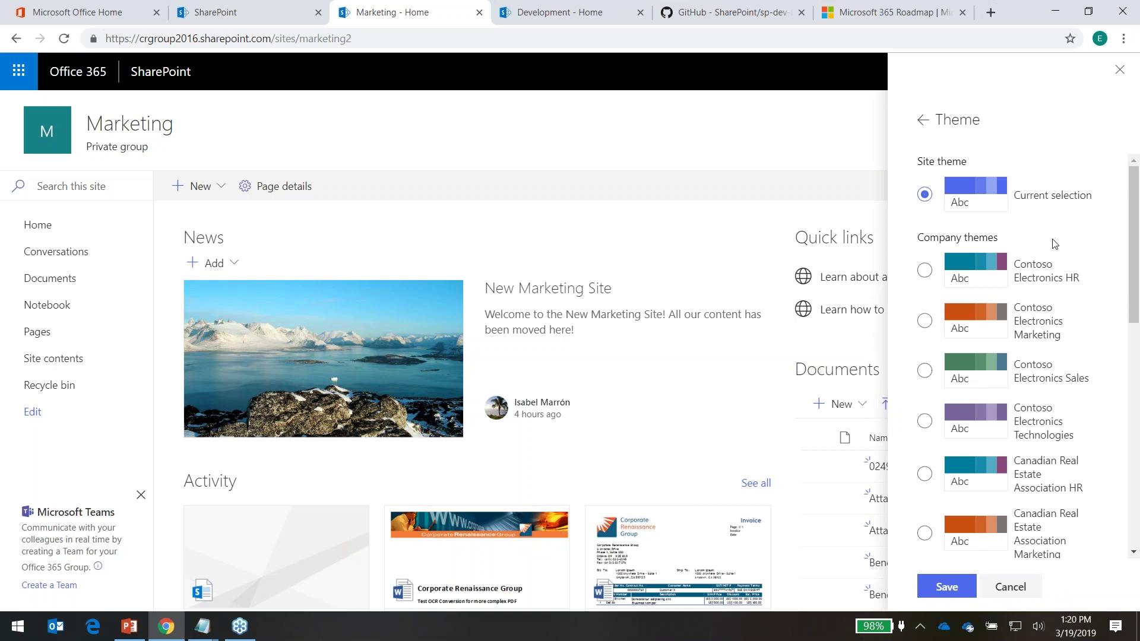
{"action": "scroll", "coordinate": [1035, 438], "scroll_direction": "down", "scroll_amount": 10}
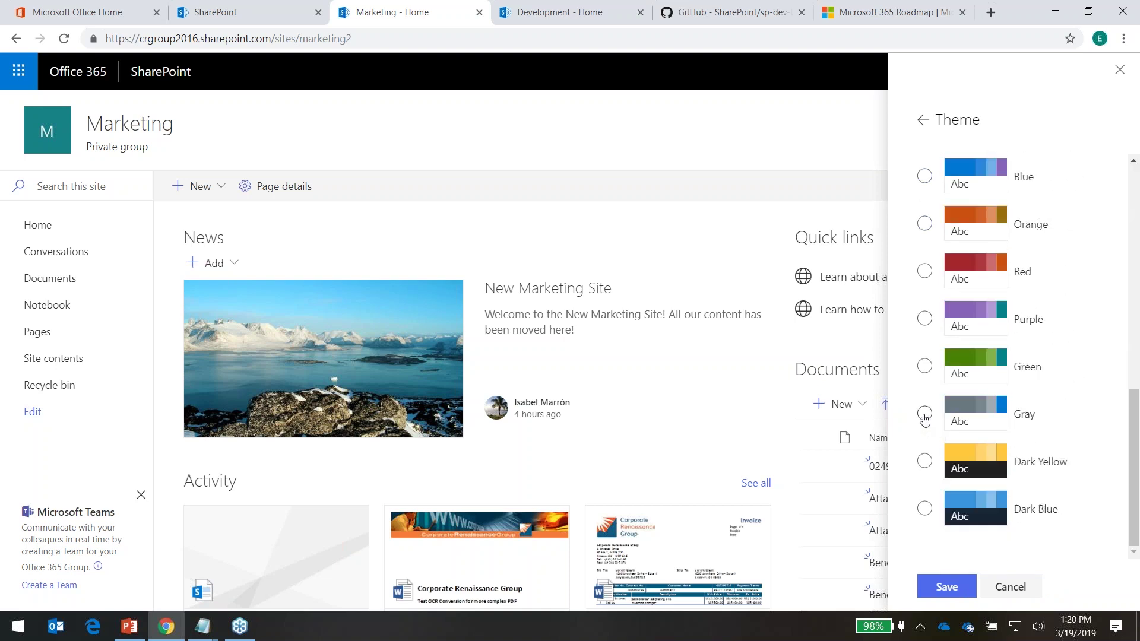
{"action": "left_click", "coordinate": [924, 414]}
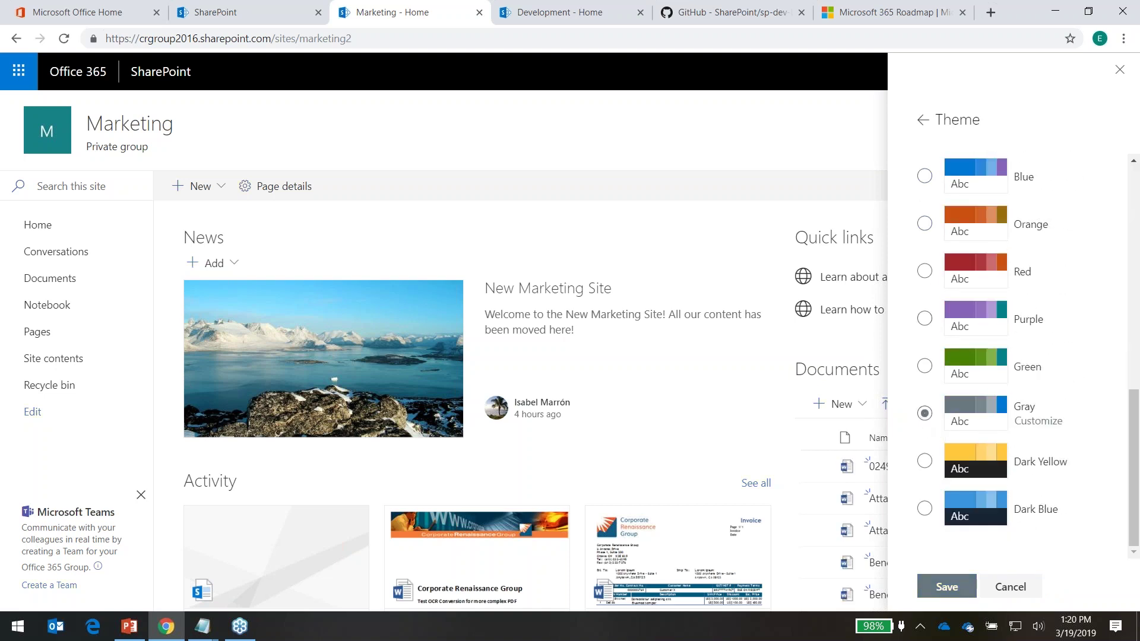
{"action": "left_click", "coordinate": [1053, 424]}
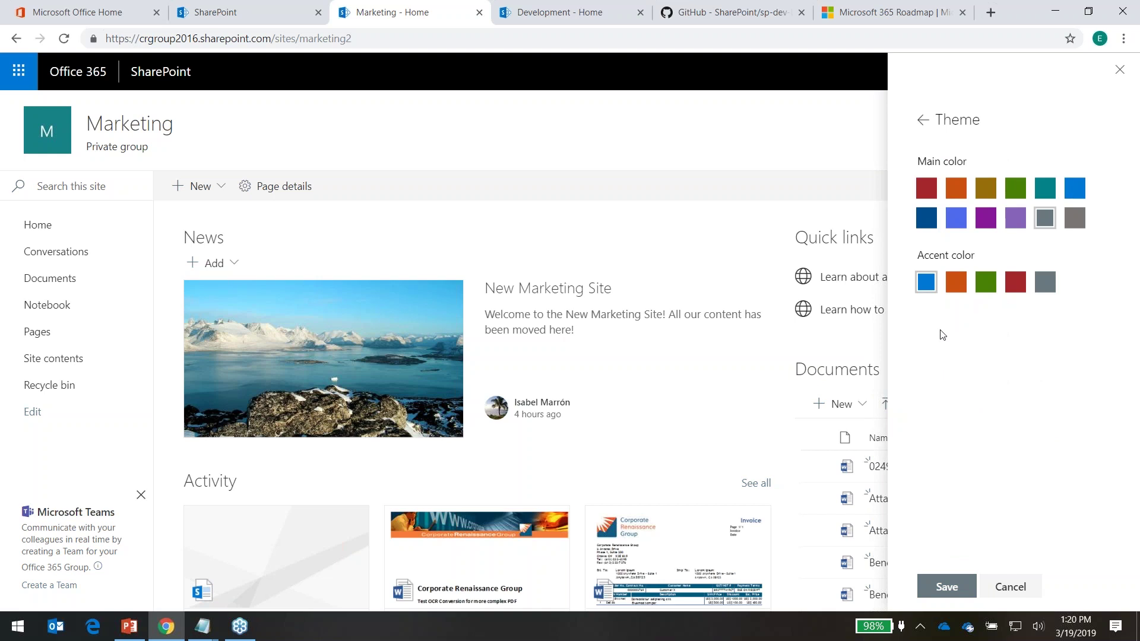
{"action": "left_click", "coordinate": [1075, 220]}
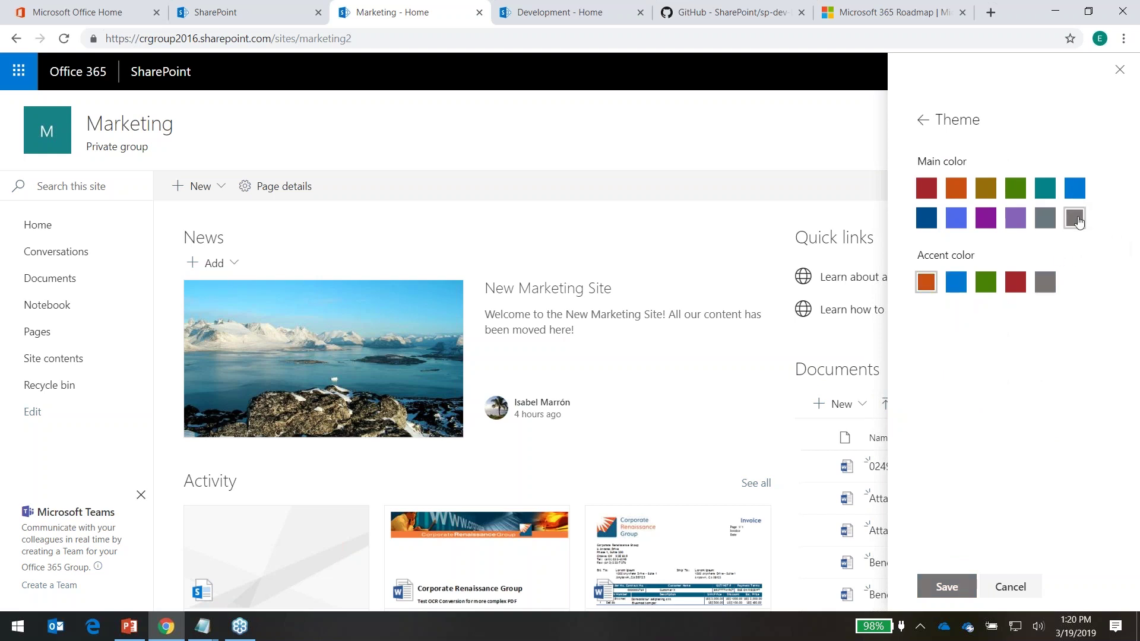
{"action": "left_click", "coordinate": [1010, 586]}
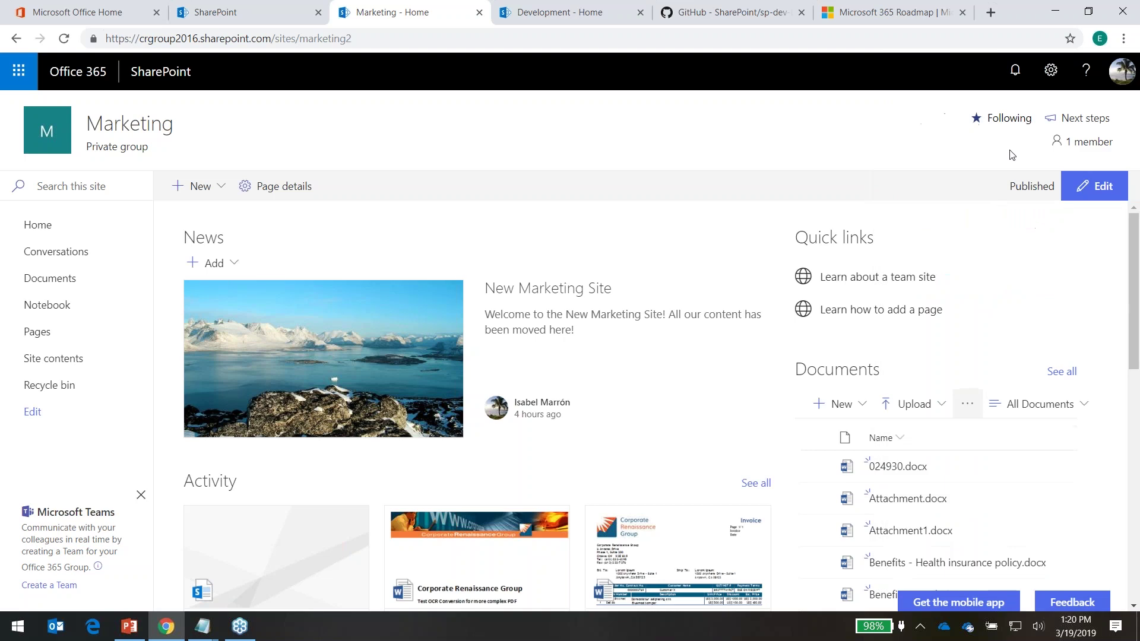
Switch the Marketing site header to the Compact layout
{"action": "left_click", "coordinate": [1051, 70]}
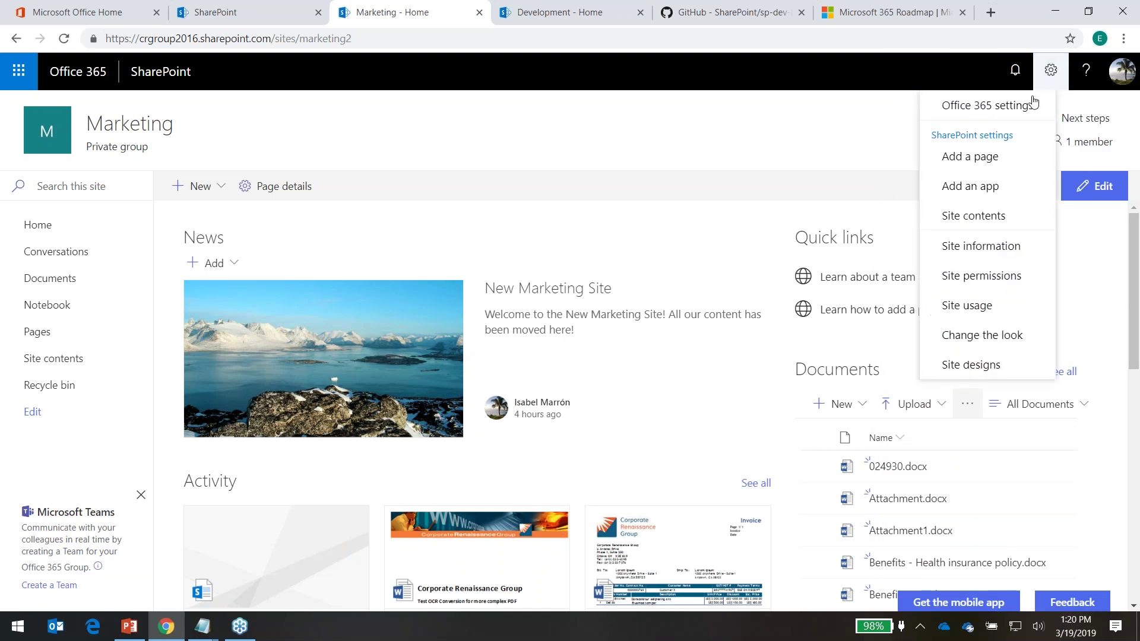
{"action": "left_click", "coordinate": [1008, 334]}
{"action": "left_click", "coordinate": [1061, 215]}
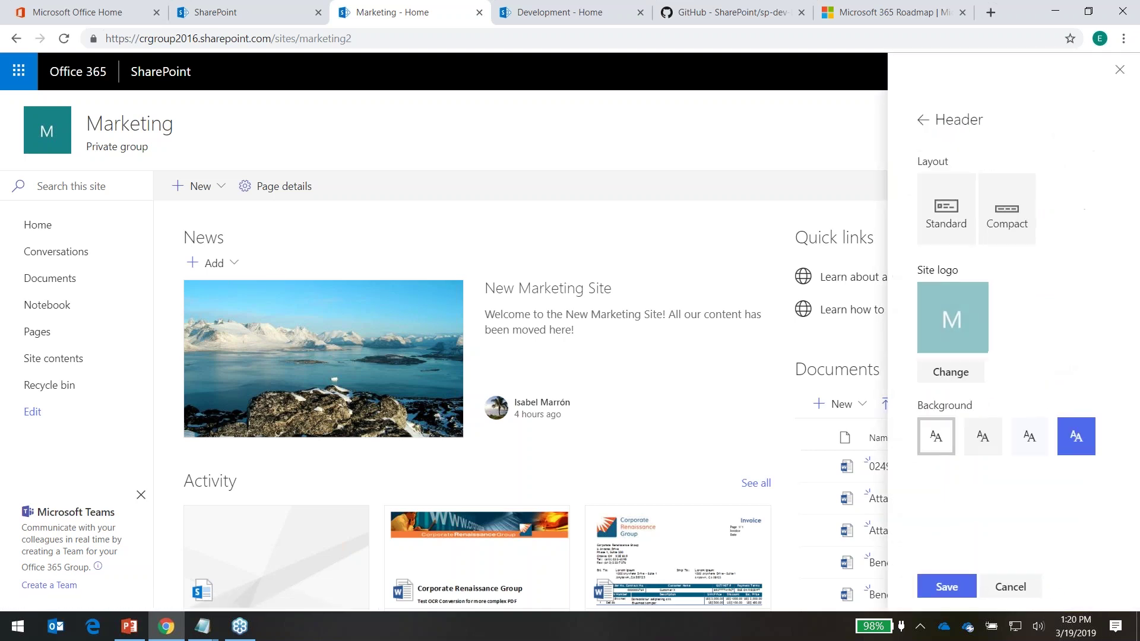
{"action": "left_click", "coordinate": [1016, 204]}
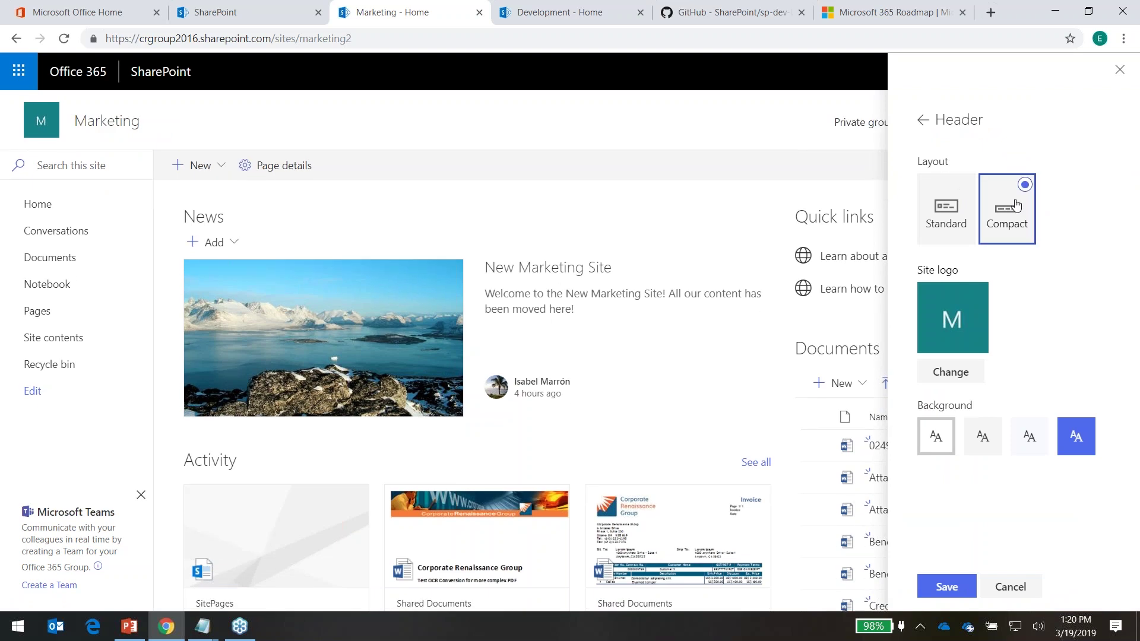
{"action": "left_click", "coordinate": [947, 195]}
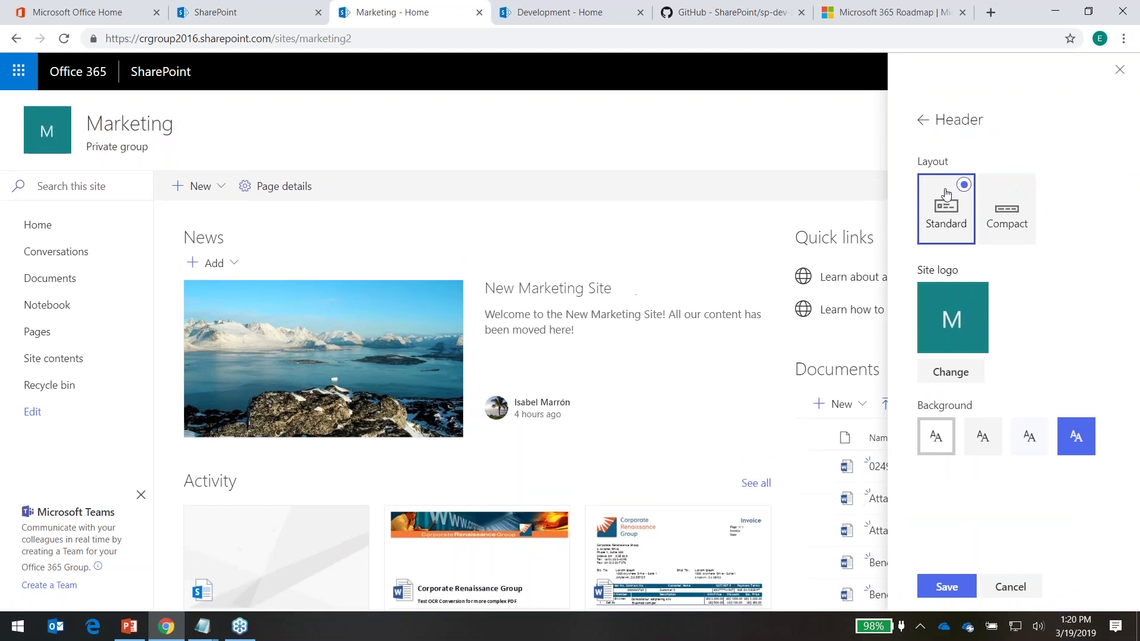
{"action": "left_click", "coordinate": [1017, 190]}
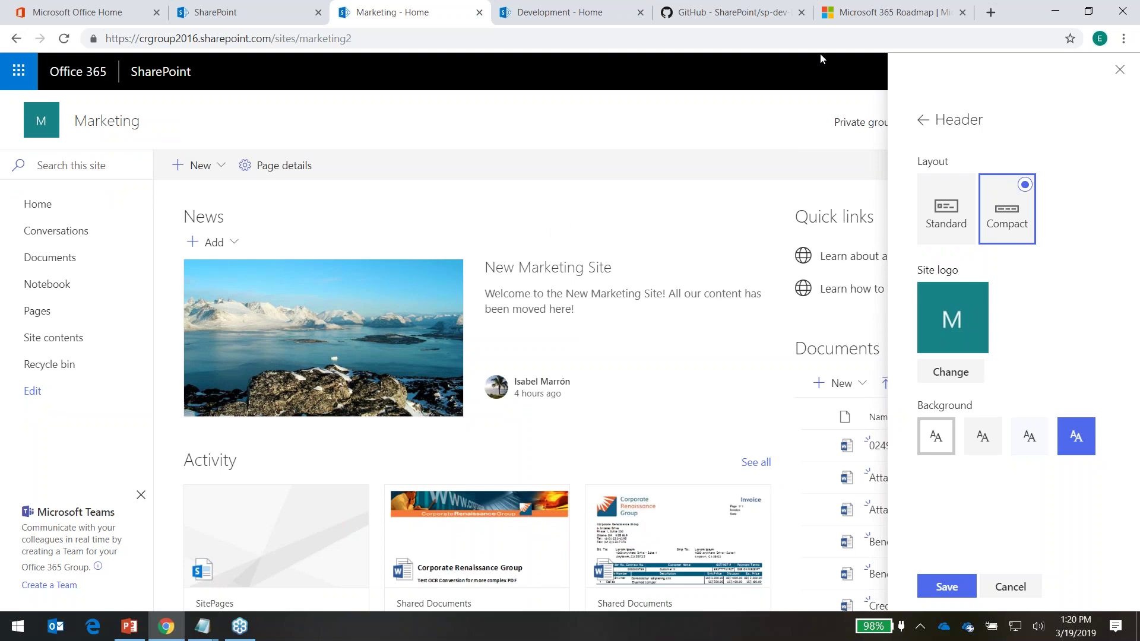
Upload the DSC_0069 landscape photo as the site logo
{"action": "left_click", "coordinate": [967, 373]}
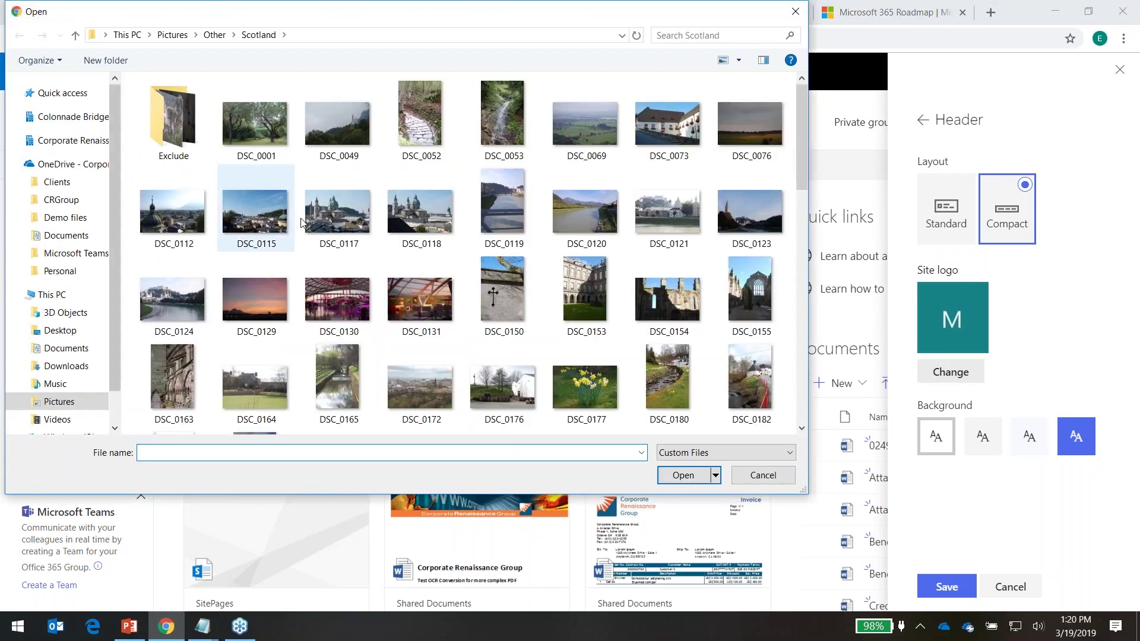
{"action": "left_click", "coordinate": [585, 122]}
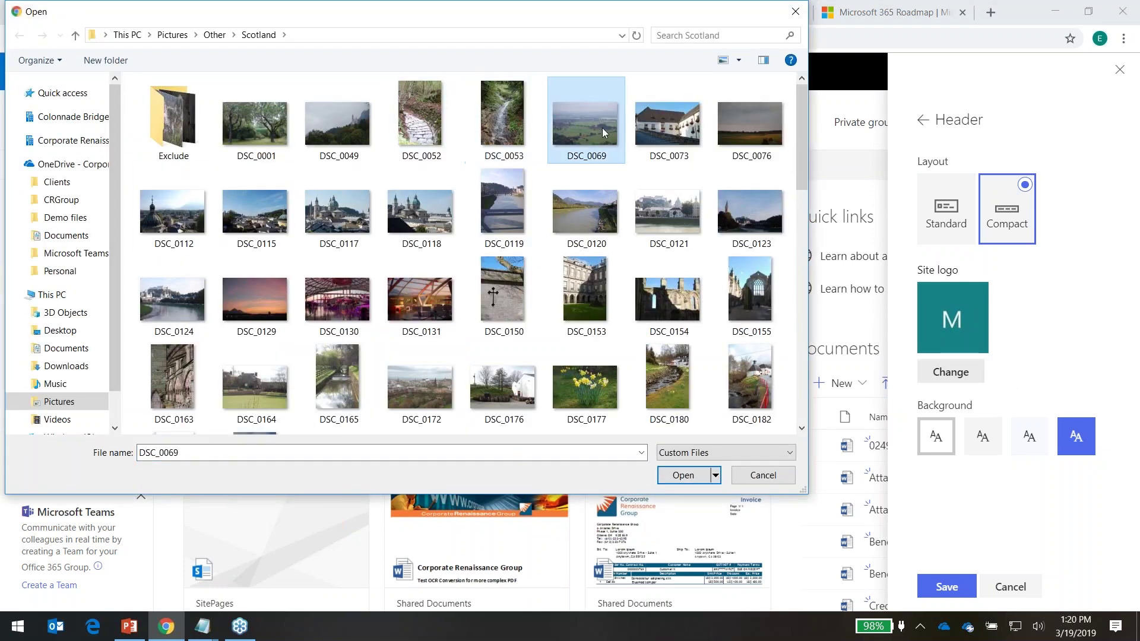
{"action": "left_click", "coordinate": [684, 476]}
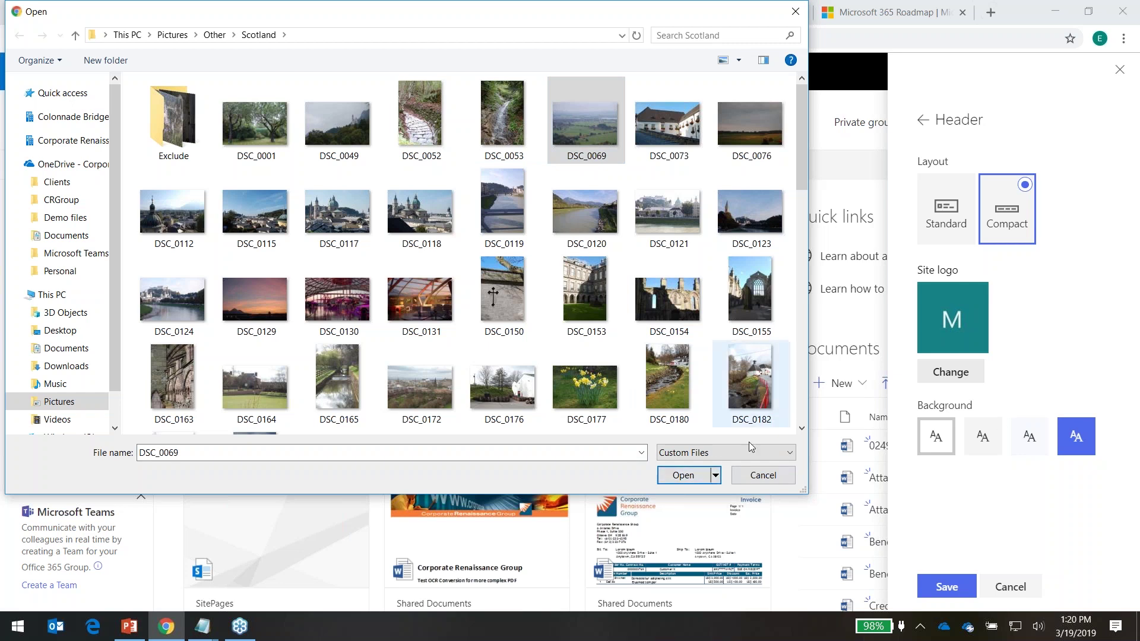
{"action": "left_click", "coordinate": [688, 481]}
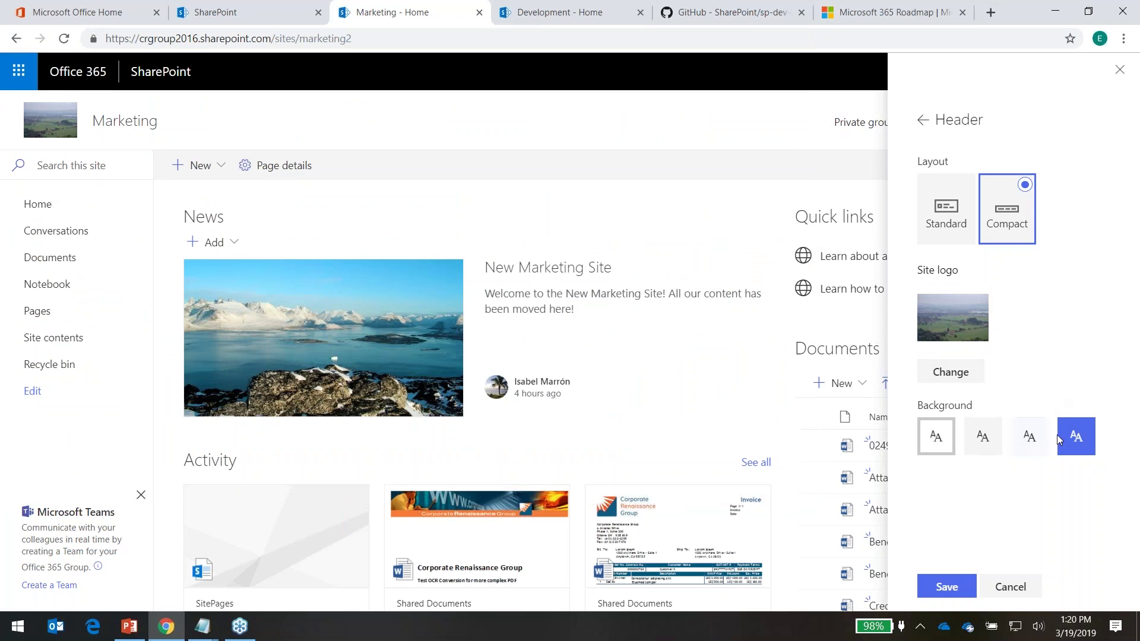
Give the header a light grey background and save the header changes
{"action": "left_click", "coordinate": [1077, 437]}
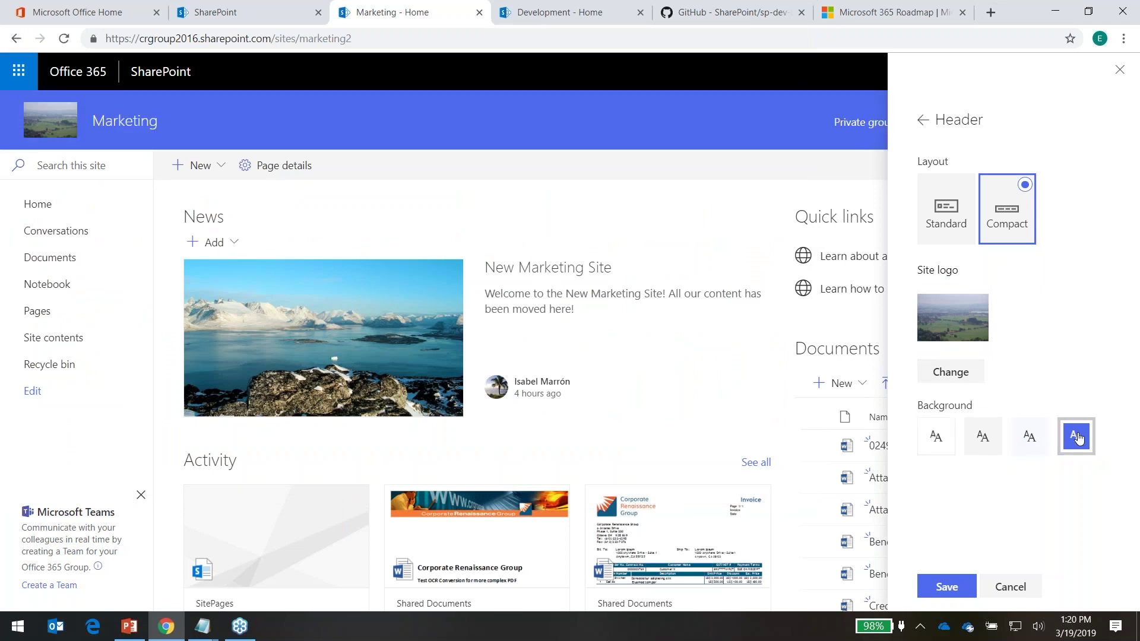
{"action": "left_click", "coordinate": [1040, 441]}
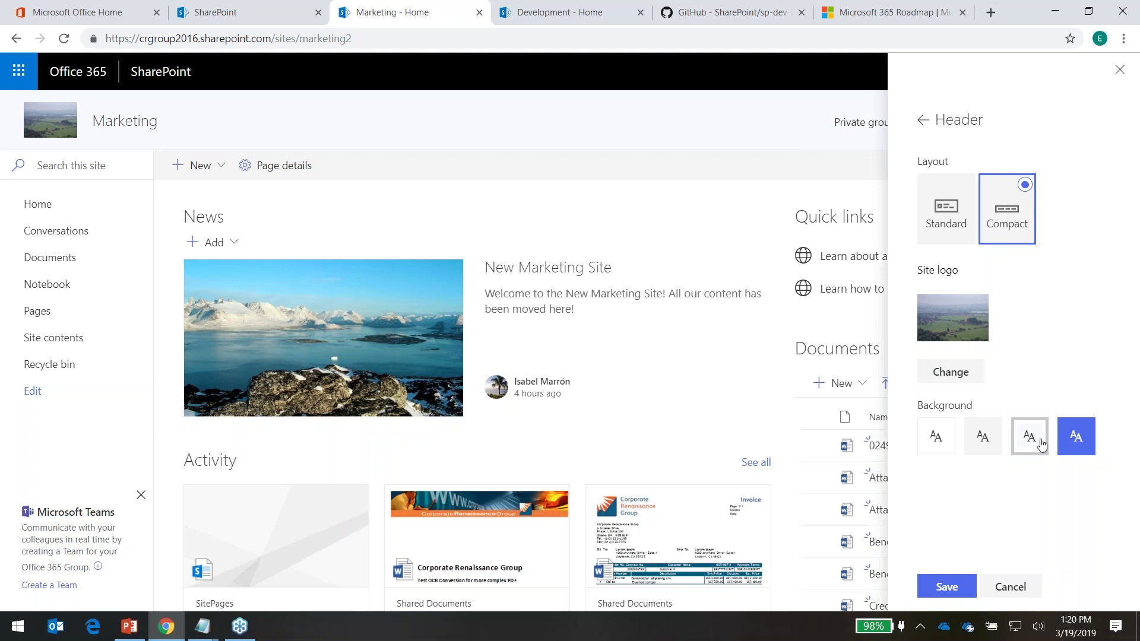
{"action": "left_click", "coordinate": [985, 441]}
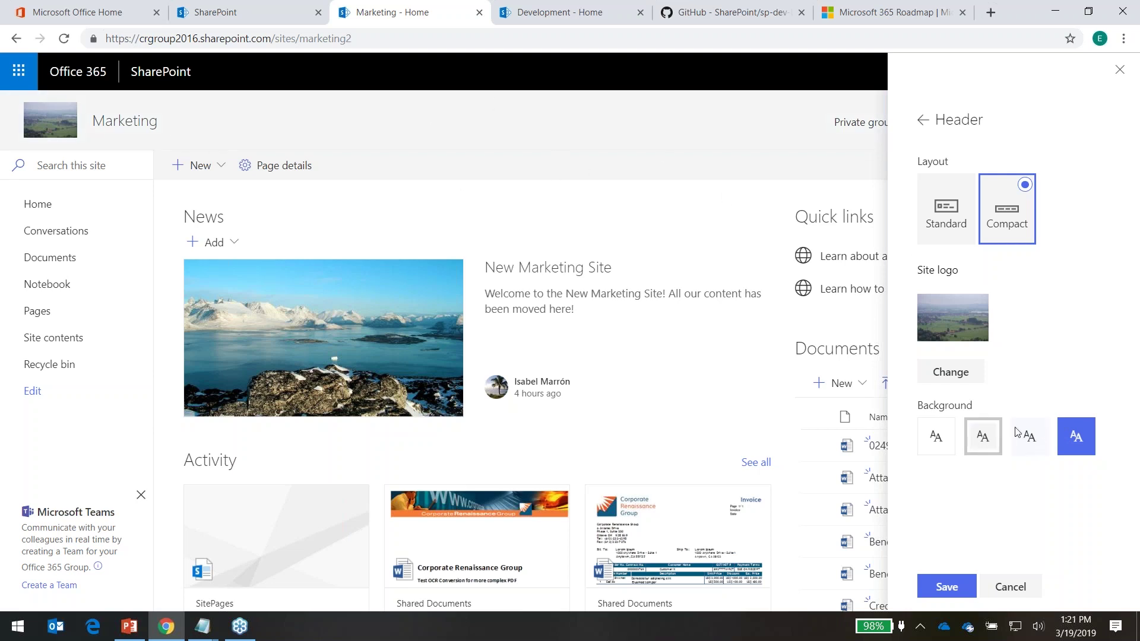
{"action": "left_click", "coordinate": [937, 440]}
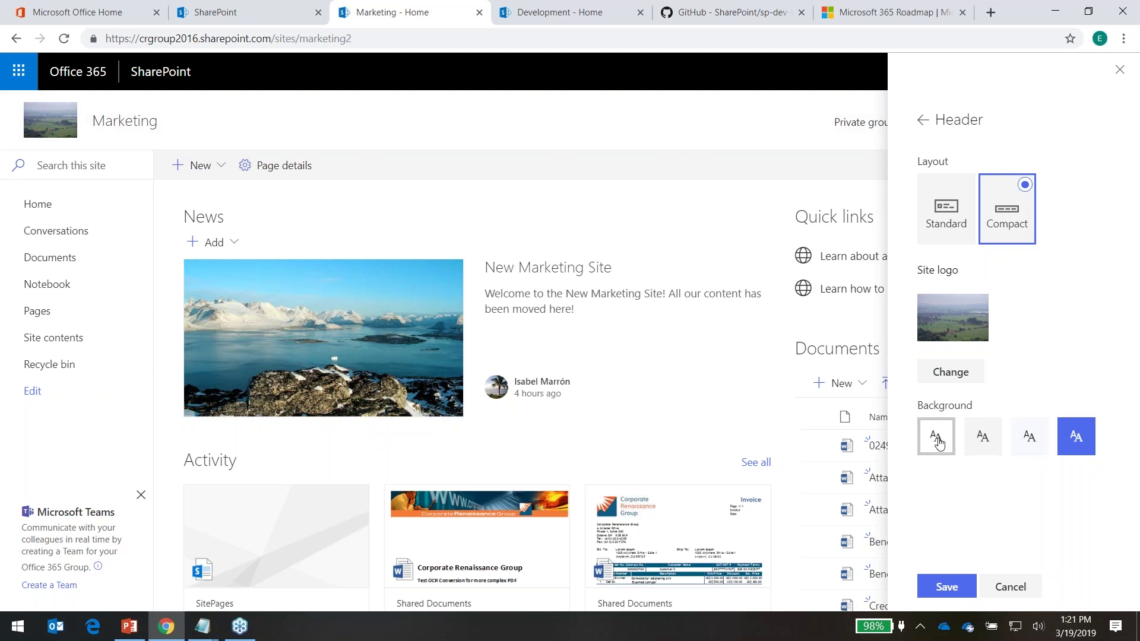
{"action": "left_click", "coordinate": [979, 440]}
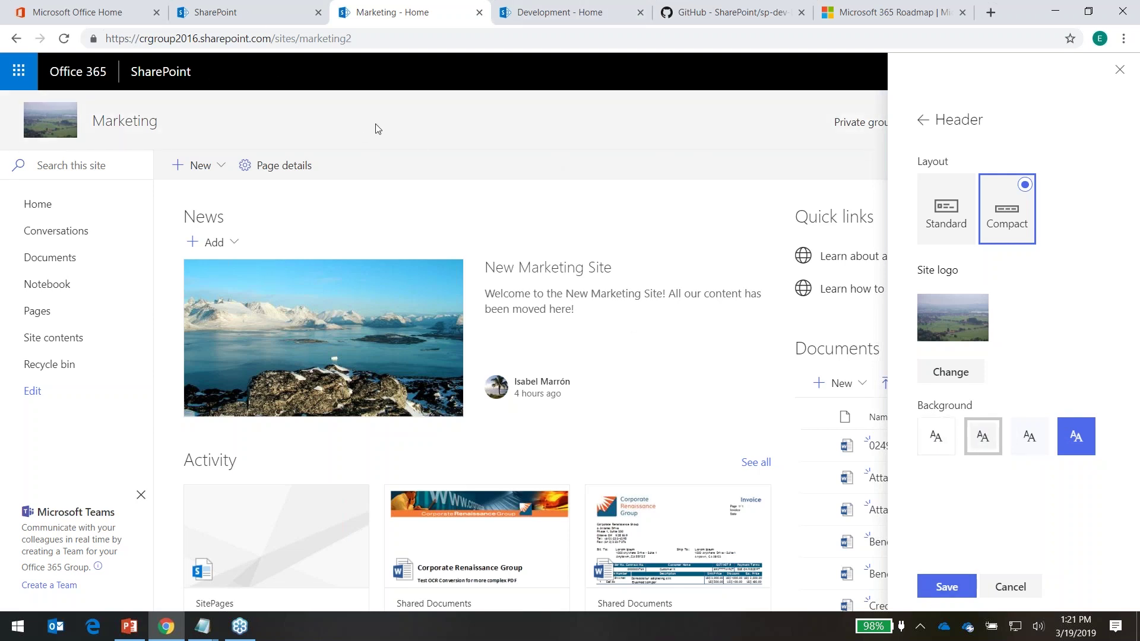
{"action": "left_click", "coordinate": [958, 594]}
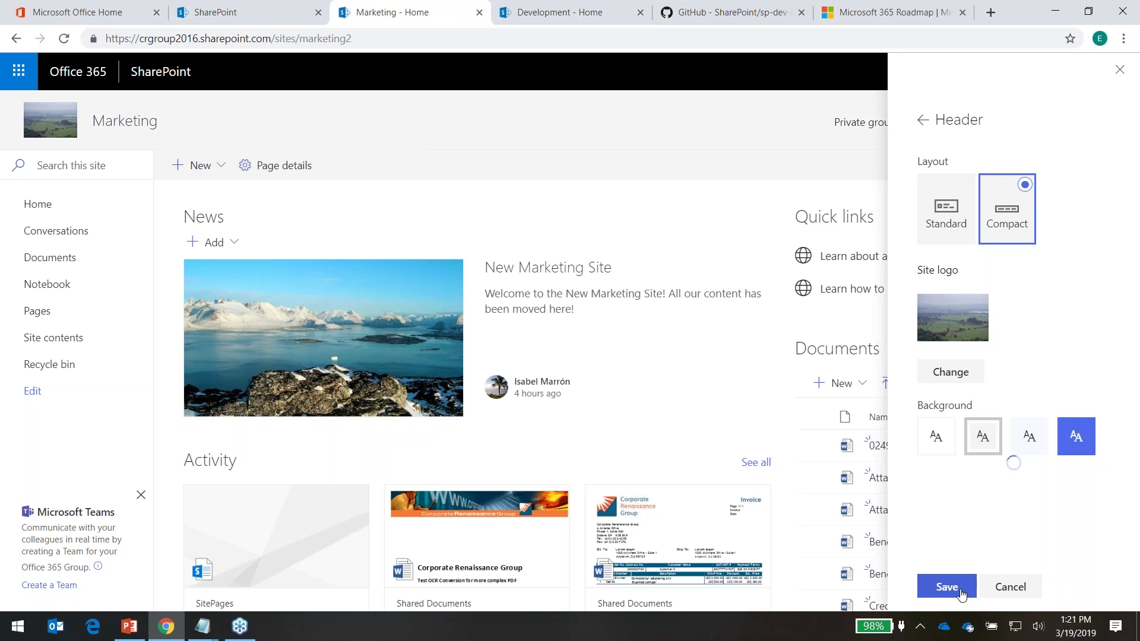
{"action": "left_click", "coordinate": [952, 591]}
{"action": "left_click", "coordinate": [951, 589]}
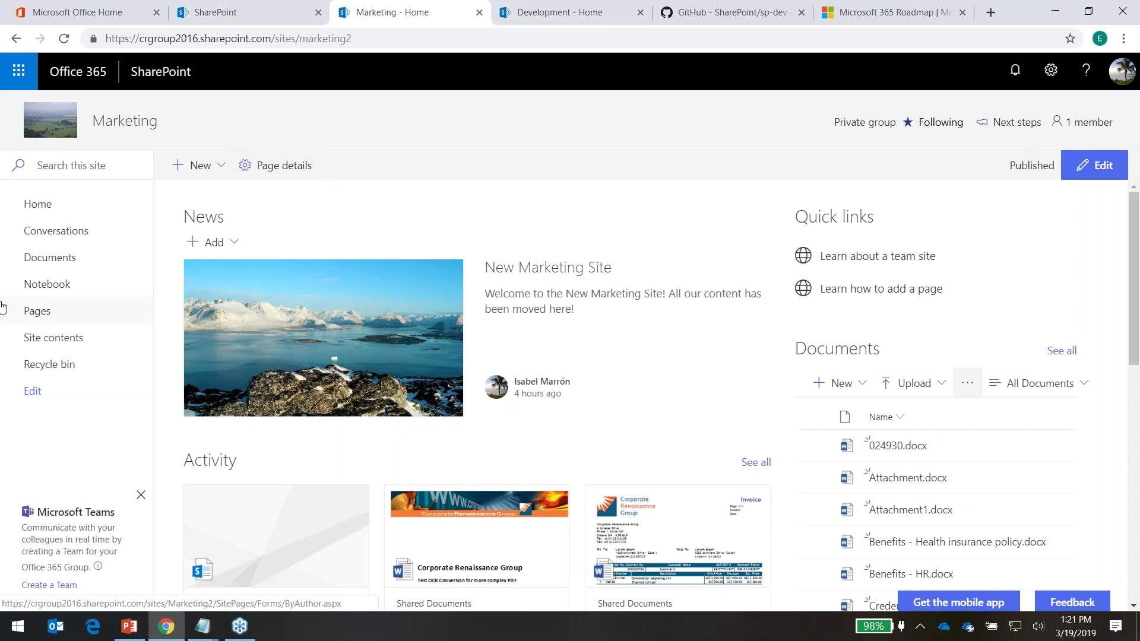
Start a news link post using the copied GitHub sp-dev-list-formatting repository URL
{"action": "left_click", "coordinate": [207, 169]}
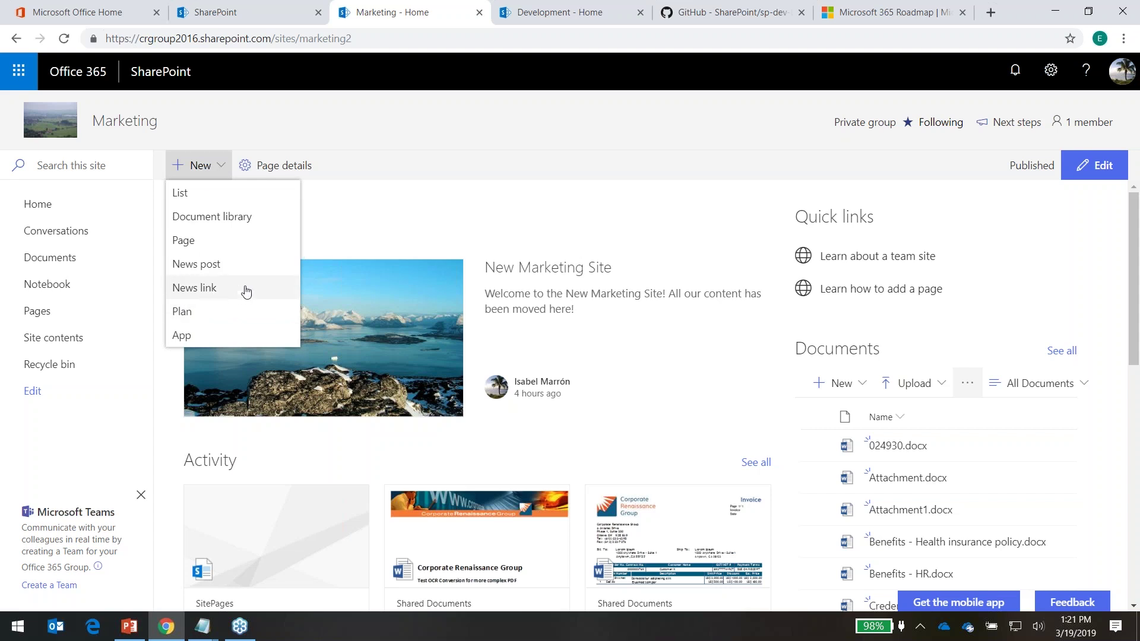
{"action": "left_click", "coordinate": [206, 291]}
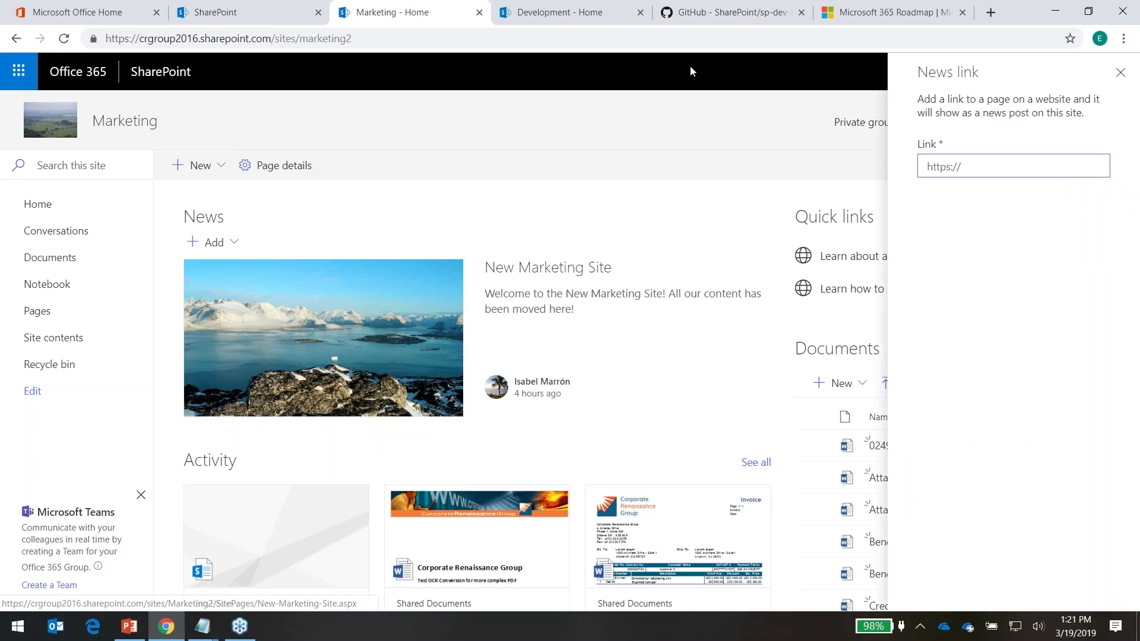
{"action": "left_click", "coordinate": [699, 12]}
{"action": "left_click", "coordinate": [486, 34]}
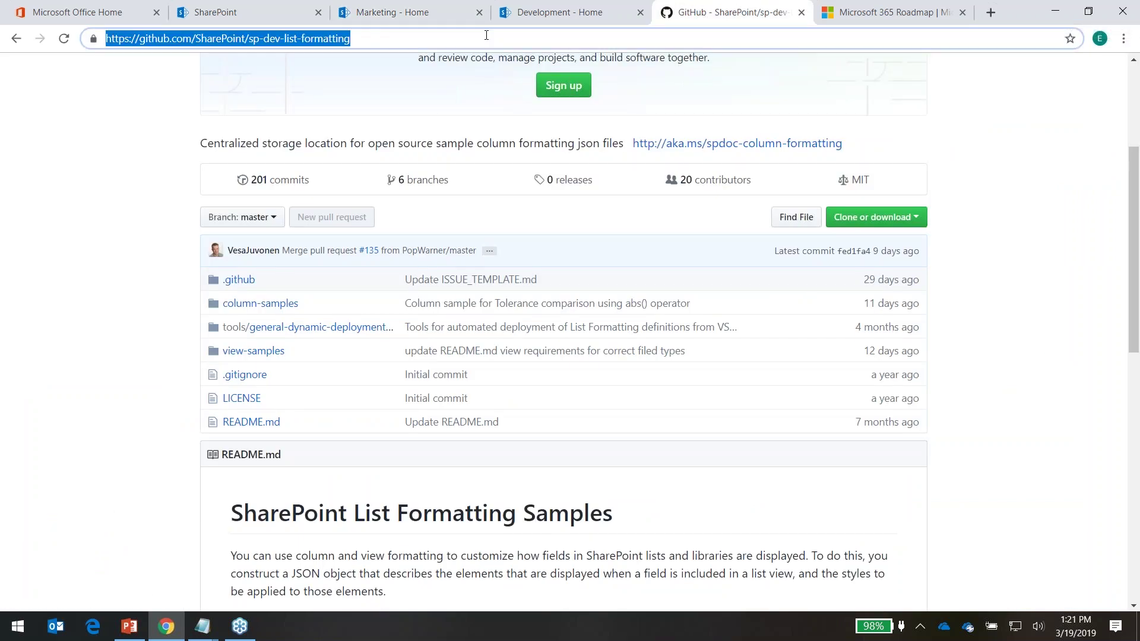
{"action": "left_click", "coordinate": [252, 16]}
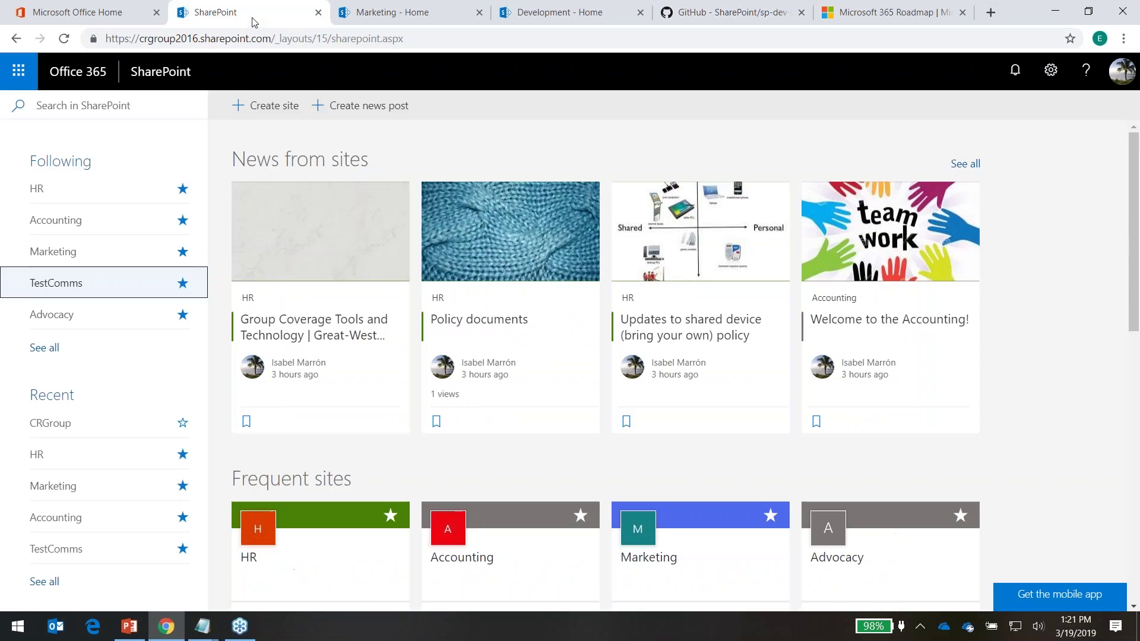
{"action": "left_click", "coordinate": [457, 18]}
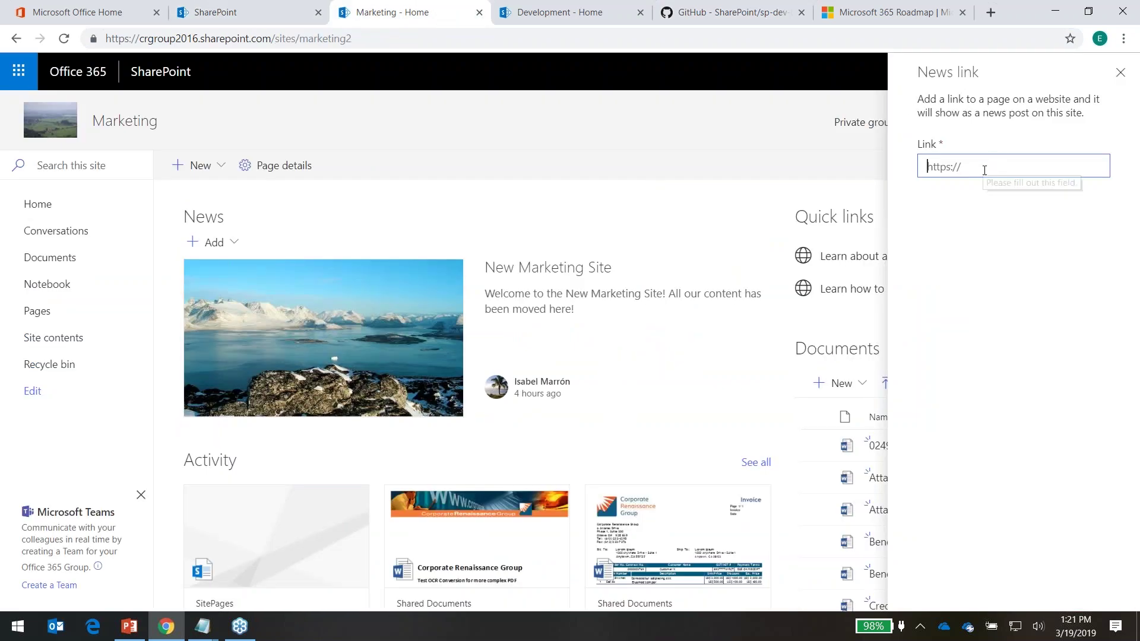
{"action": "key", "text": "ctrl+v"}
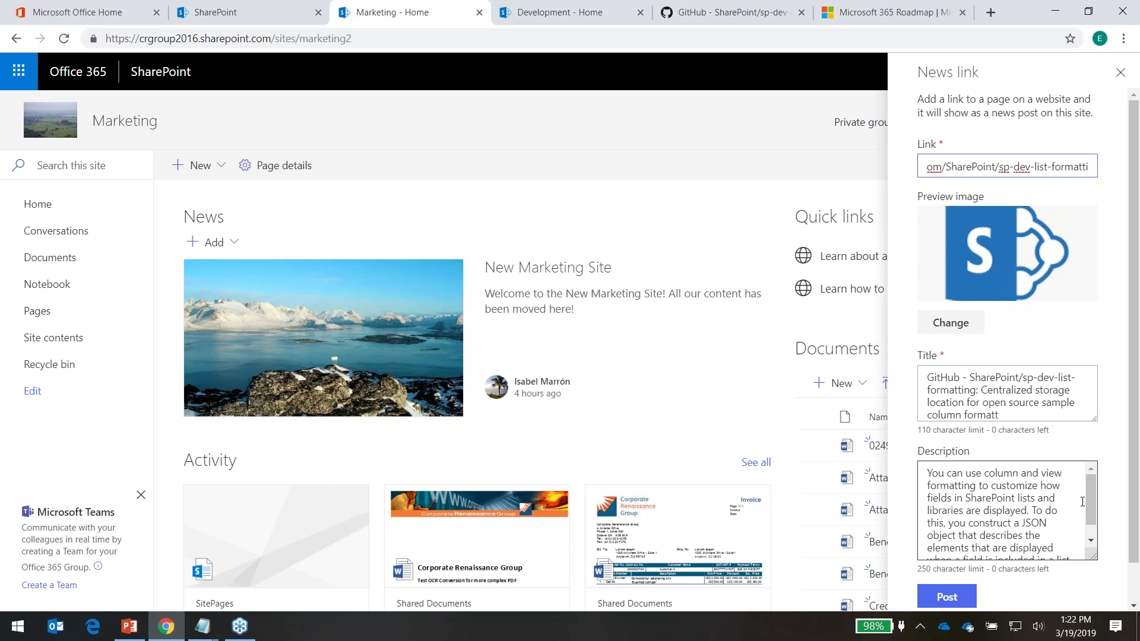
Keep the default preview image and post the news link
{"action": "left_click_drag", "start_coordinate": [1090, 494], "coordinate": [1090, 503]}
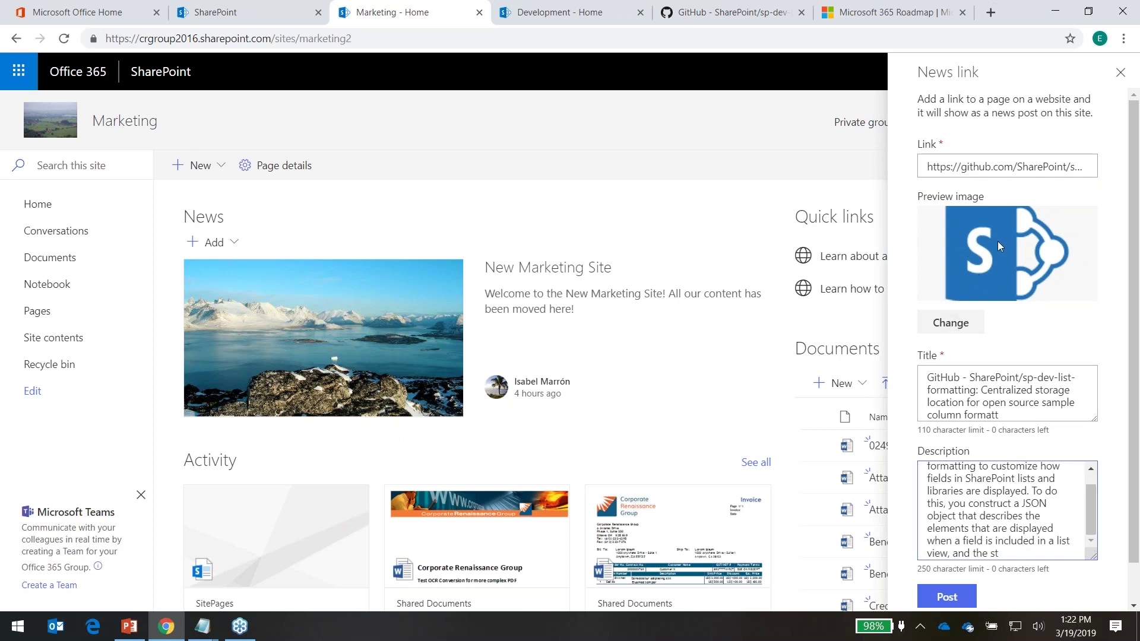
{"action": "left_click", "coordinate": [969, 324]}
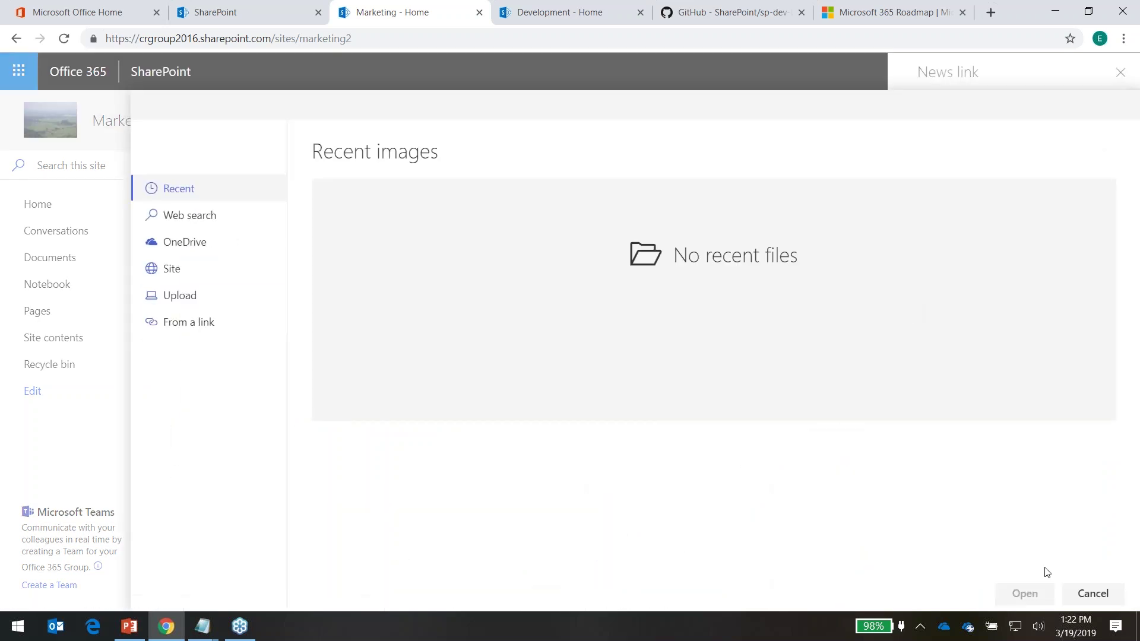
{"action": "left_click", "coordinate": [1091, 594]}
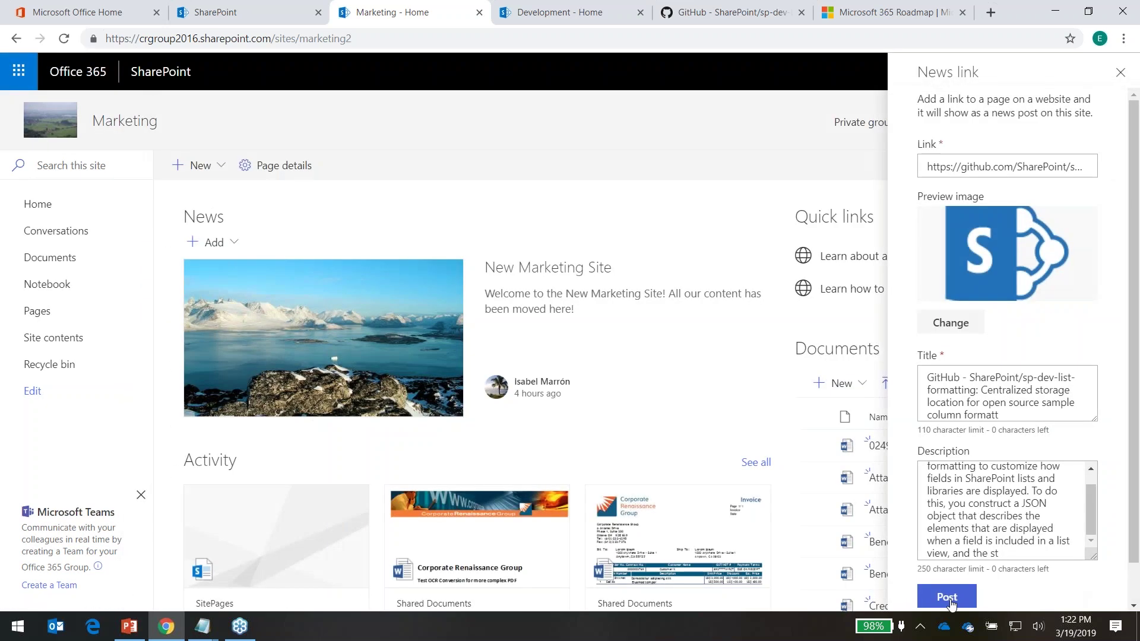
{"action": "left_click", "coordinate": [949, 600]}
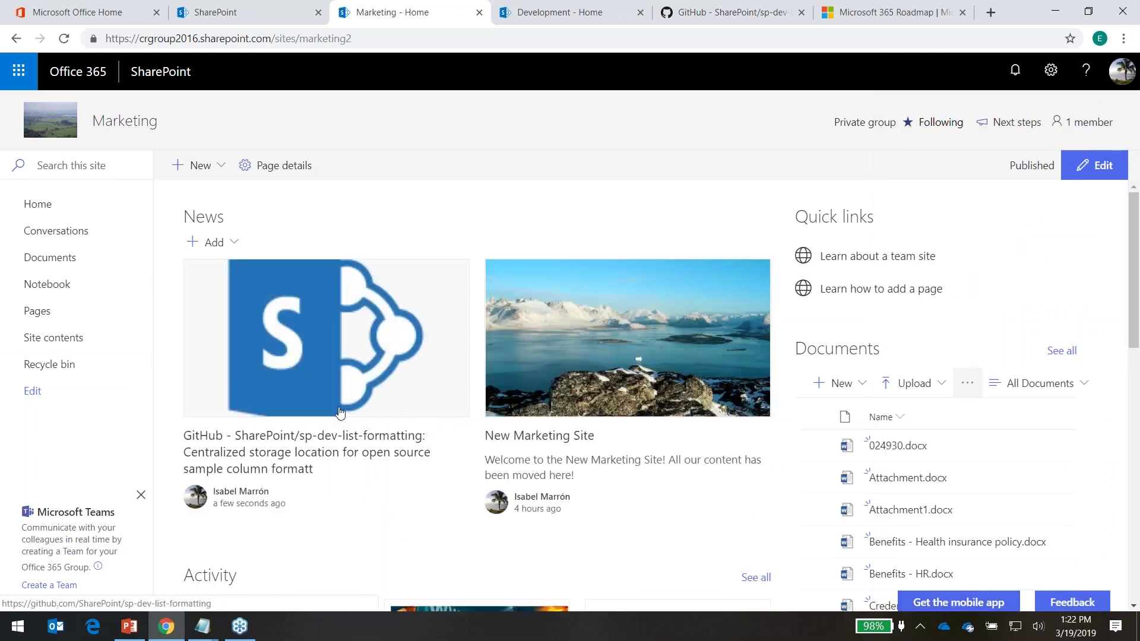
Open the posted GitHub news item, then return to the Marketing - Home tab
{"action": "left_click", "coordinate": [317, 445]}
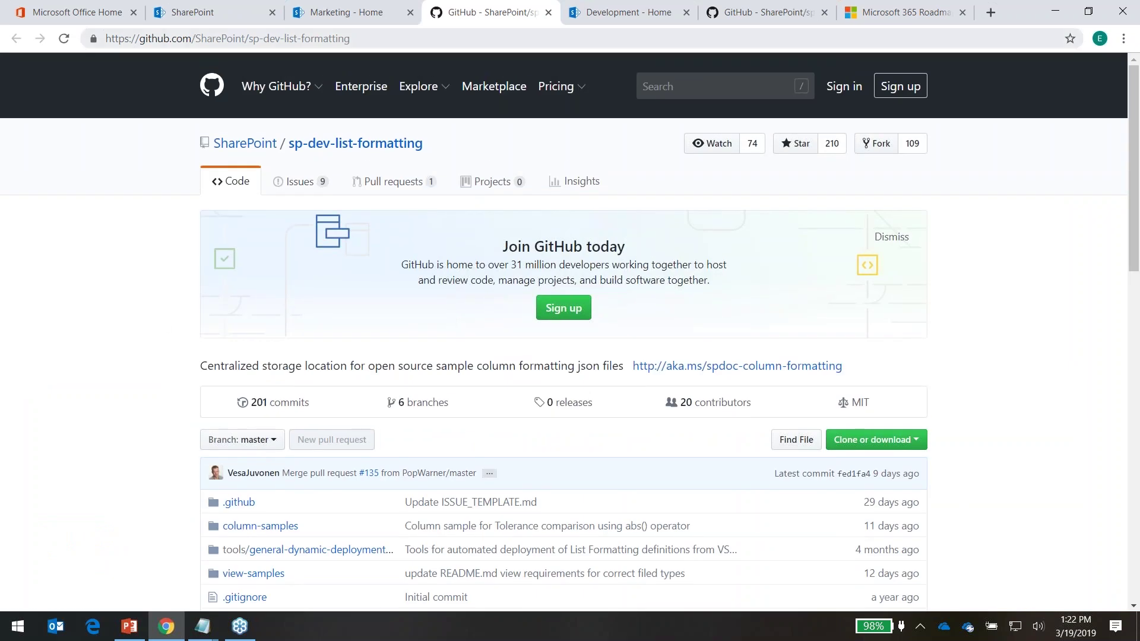
{"action": "left_click", "coordinate": [332, 13]}
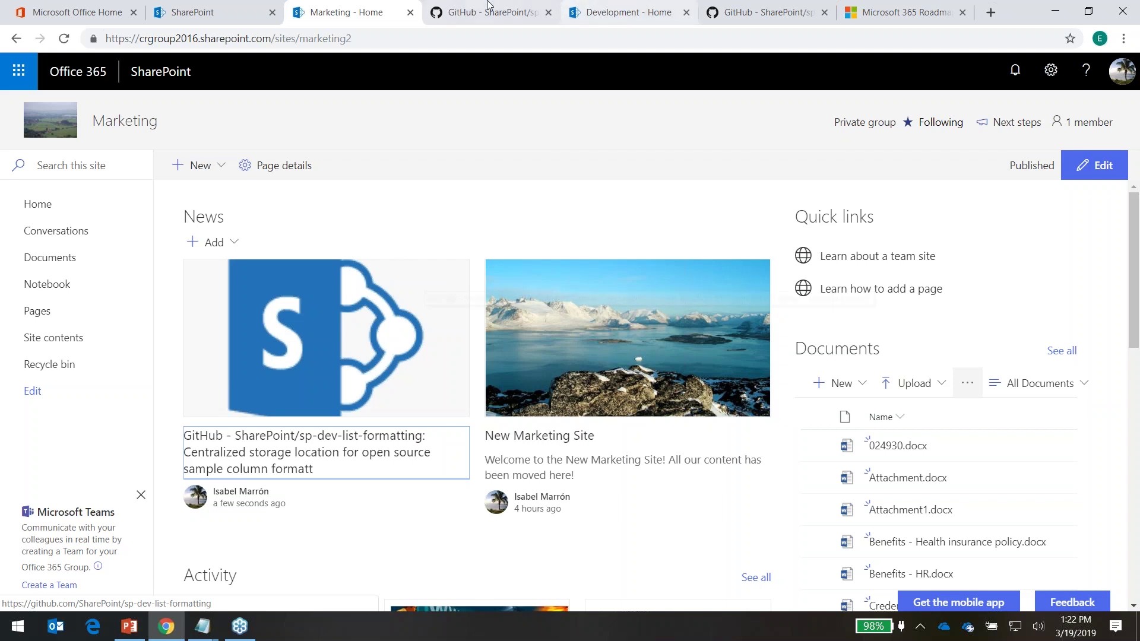
{"action": "left_click", "coordinate": [205, 11]}
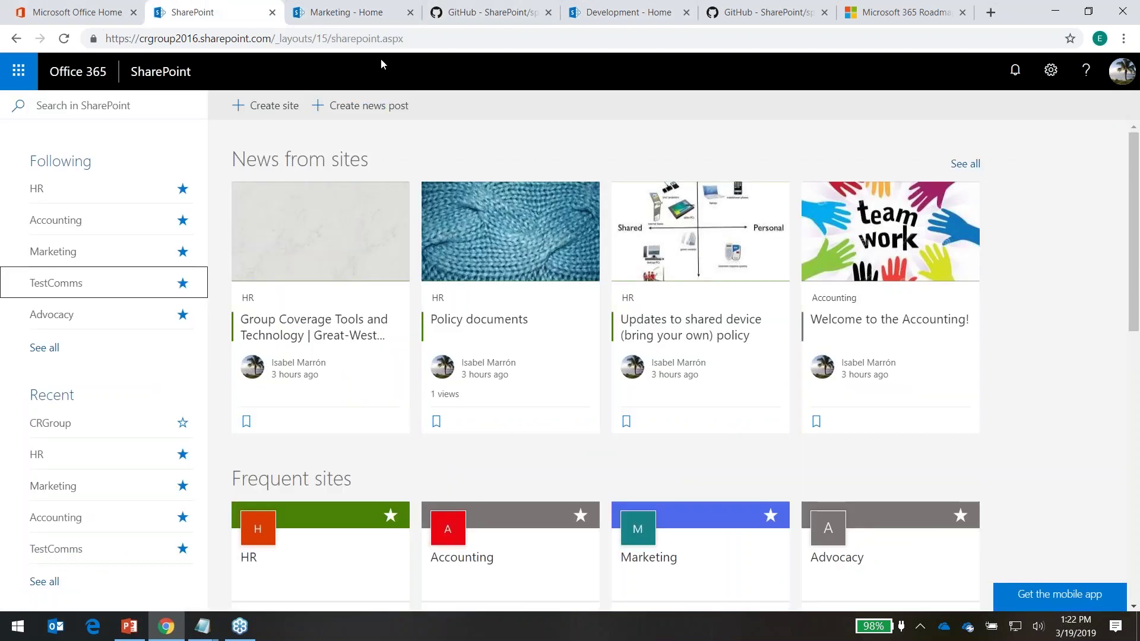
{"action": "left_click", "coordinate": [446, 39]}
{"action": "key", "text": "Return"}
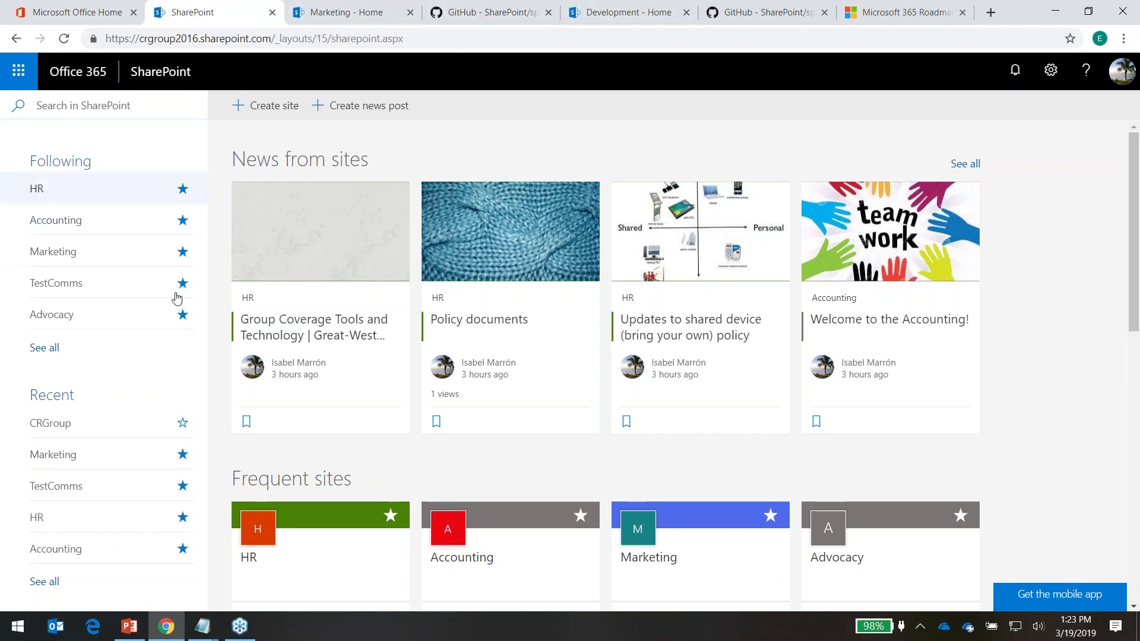
{"action": "left_click", "coordinate": [484, 13]}
{"action": "left_click", "coordinate": [375, 14]}
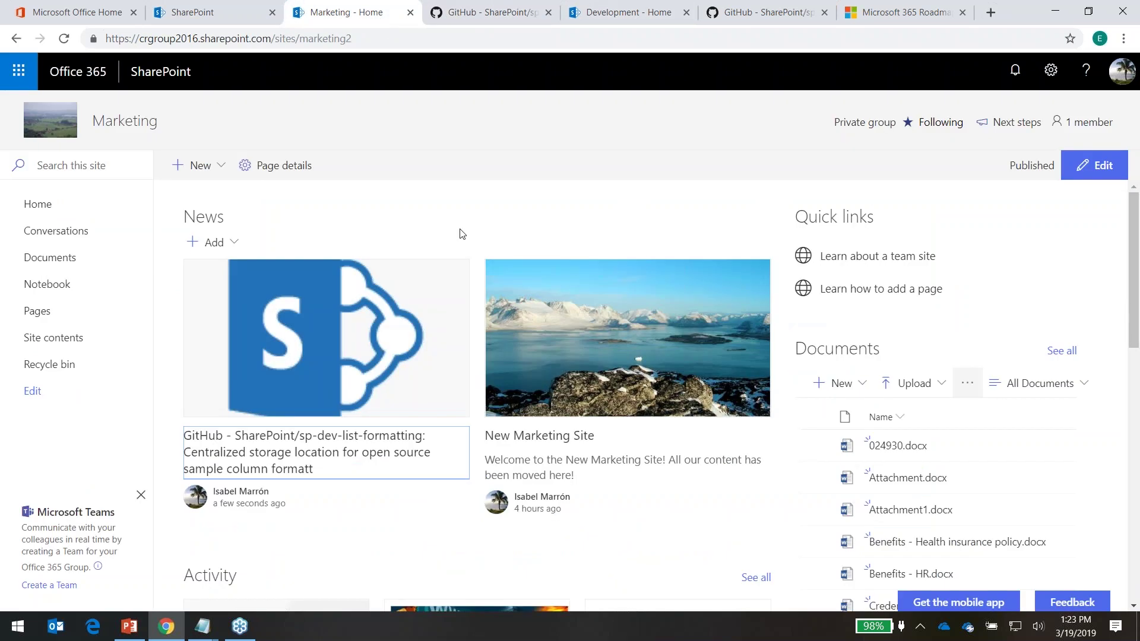
Start a new news post and remove its author, leaving the author field empty
{"action": "left_click", "coordinate": [221, 167]}
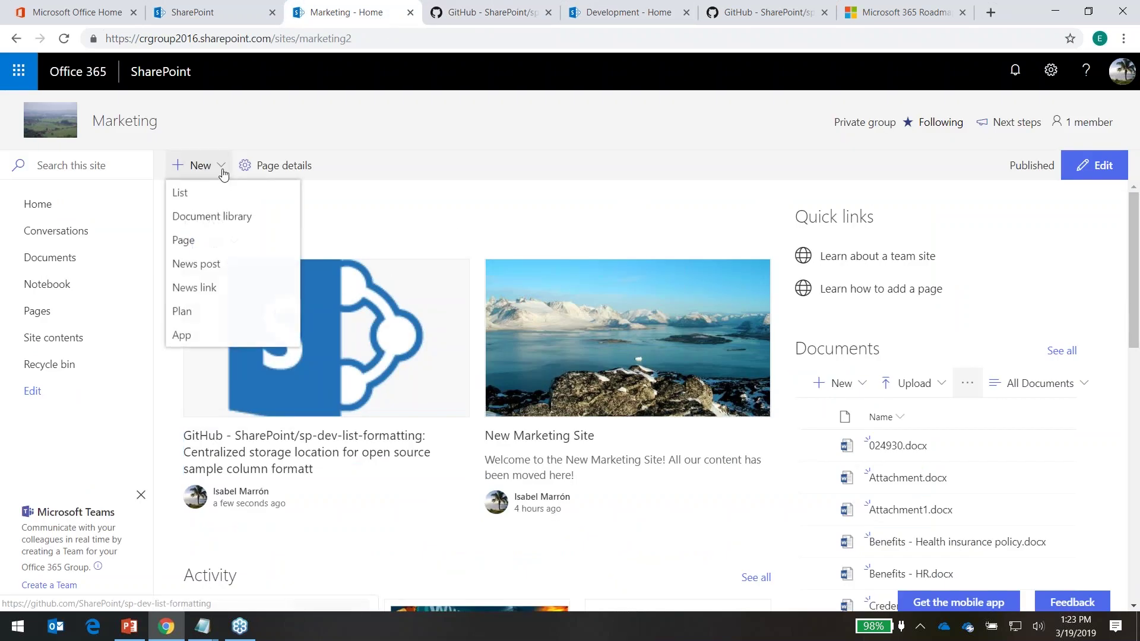
{"action": "left_click", "coordinate": [196, 265]}
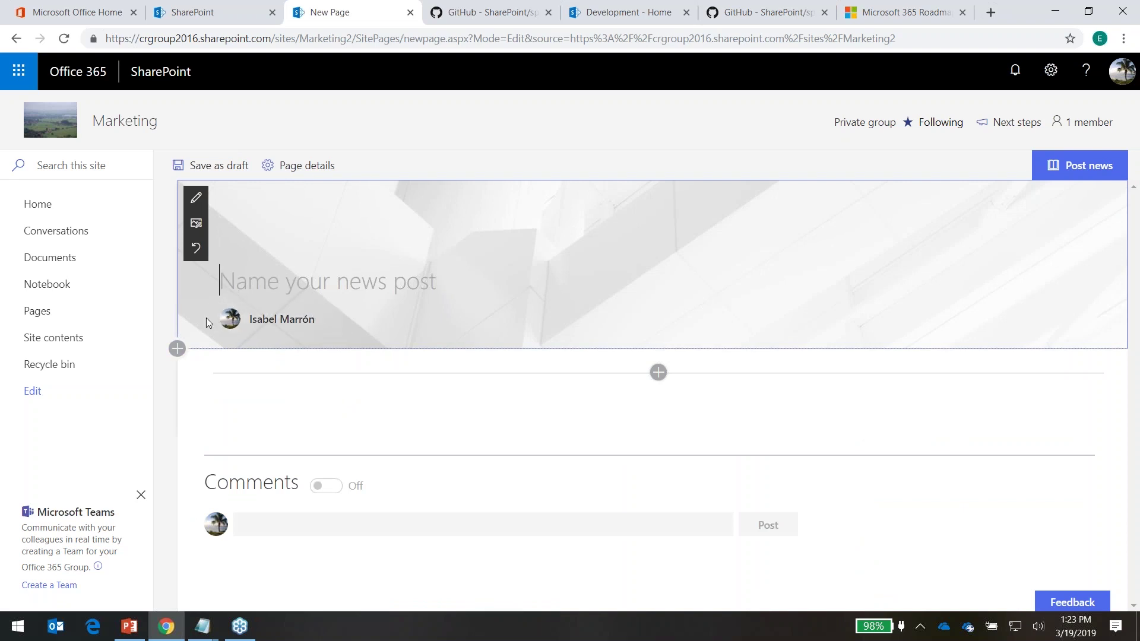
{"action": "left_click", "coordinate": [318, 327]}
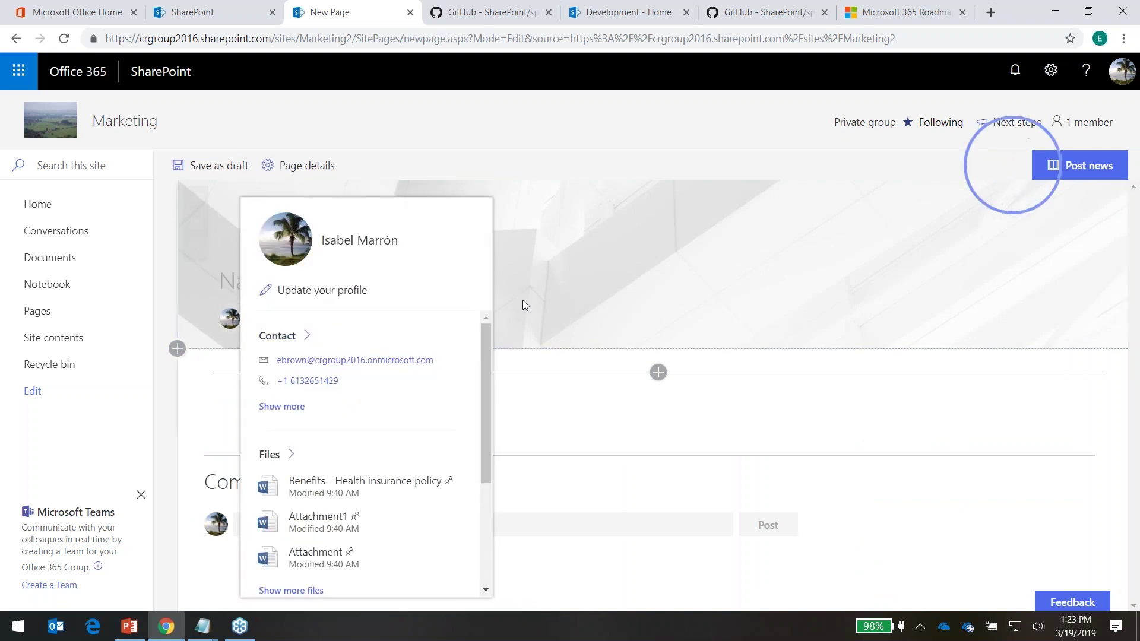
{"action": "left_click", "coordinate": [555, 304]}
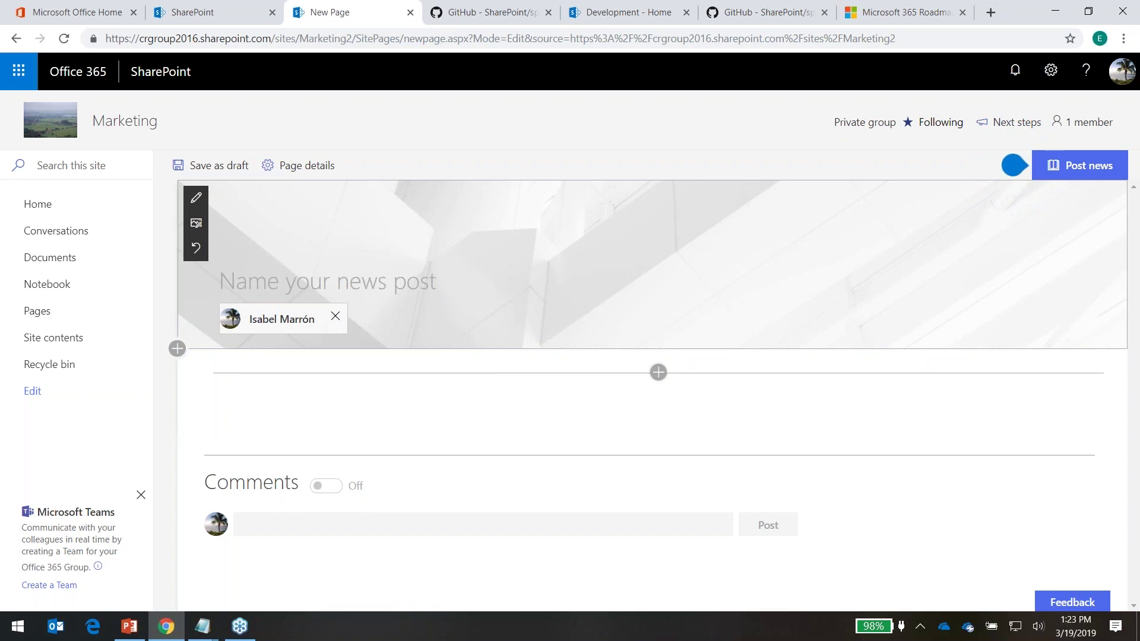
{"action": "left_click", "coordinate": [331, 321]}
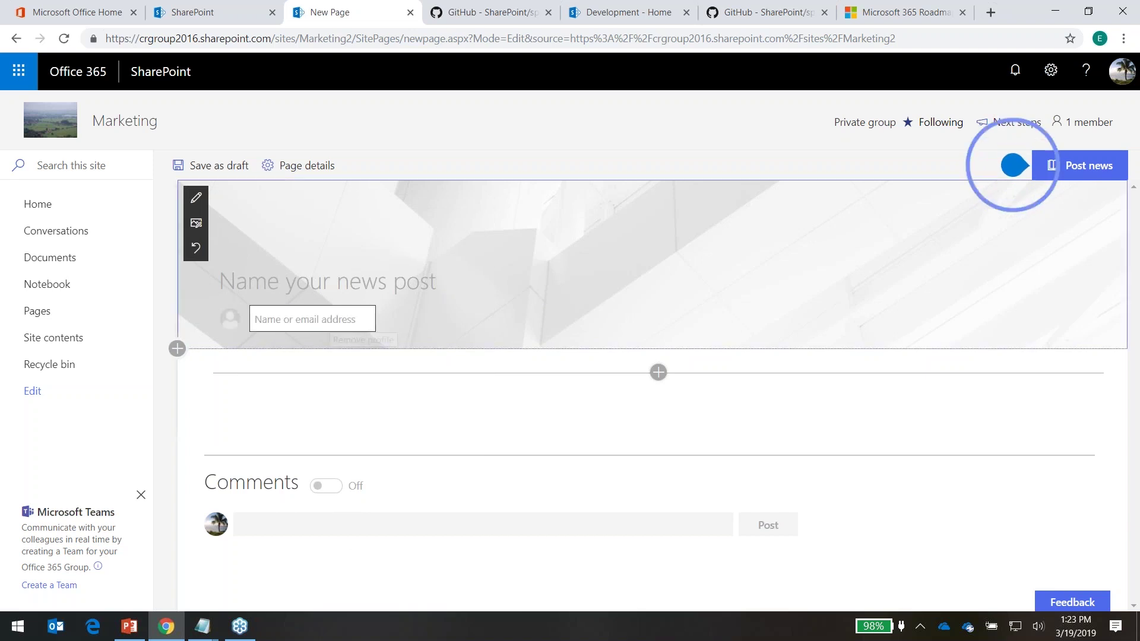
{"action": "type", "text": "doug"}
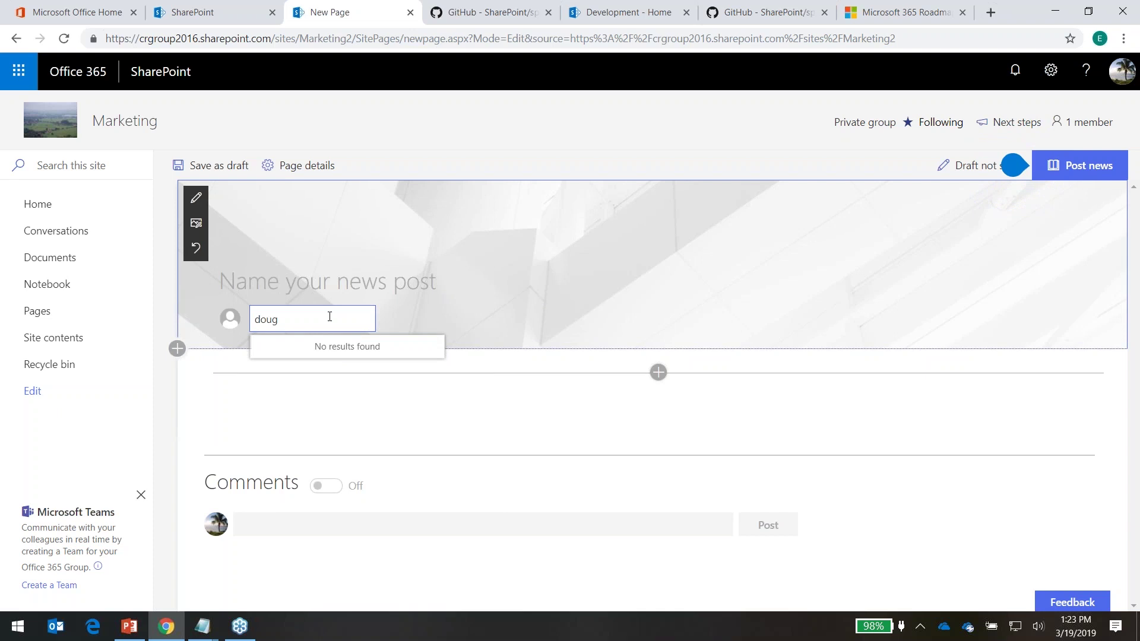
{"action": "type", "text": " hum"}
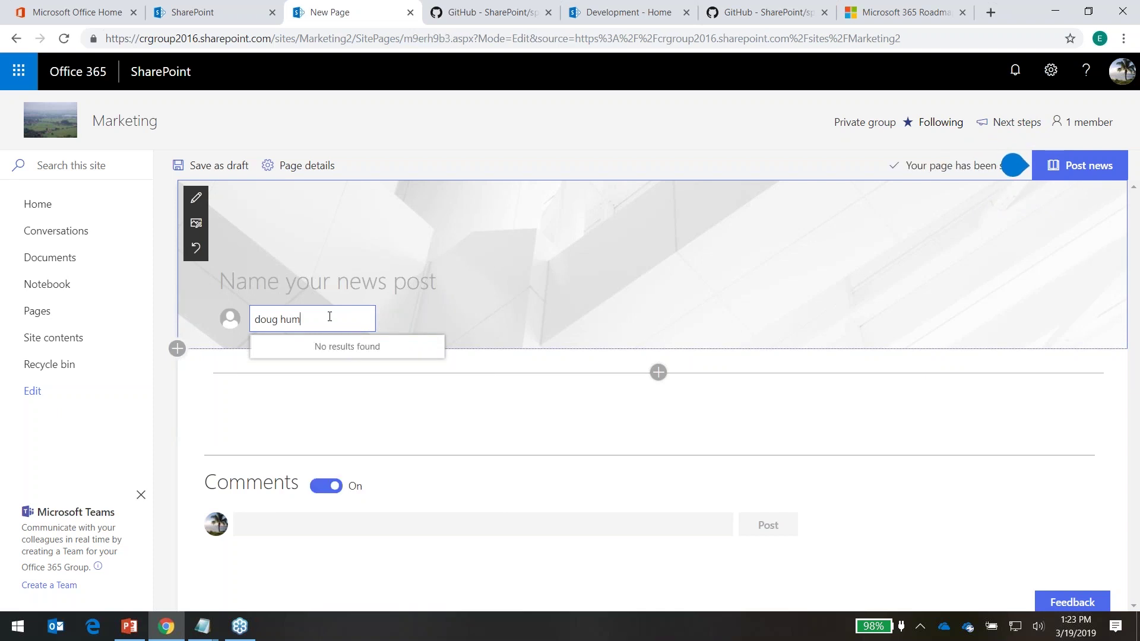
{"action": "key", "text": "BackSpace"}
{"action": "key", "text": "BackSpace"}
{"action": "key", "text": "BackSpace"}
{"action": "key", "text": "BackSpace"}
{"action": "key", "text": "BackSpace"}
{"action": "key", "text": "BackSpace"}
{"action": "key", "text": "BackSpace"}
{"action": "type", "text": "doug"}
{"action": "key", "text": "BackSpace"}
{"action": "key", "text": "BackSpace"}
{"action": "key", "text": "BackSpace"}
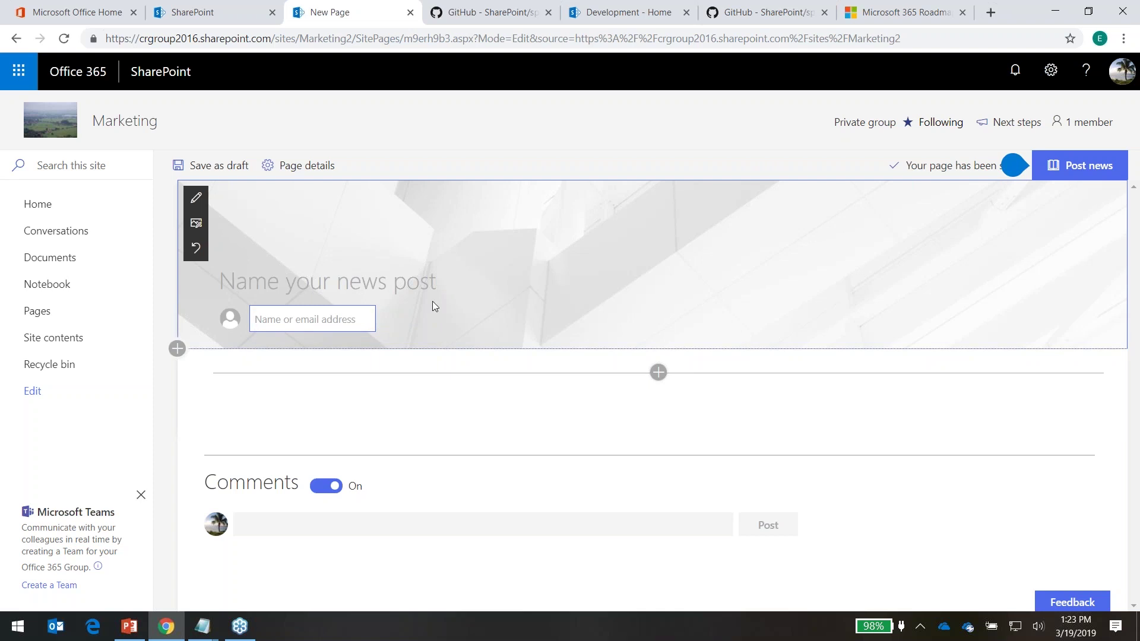
Paste the title 'Coffee with CRGroup Webinars' and open web search for the header image
{"action": "left_click", "coordinate": [261, 270]}
{"action": "type", "text": "Coffee with CRGroup Webinars"}
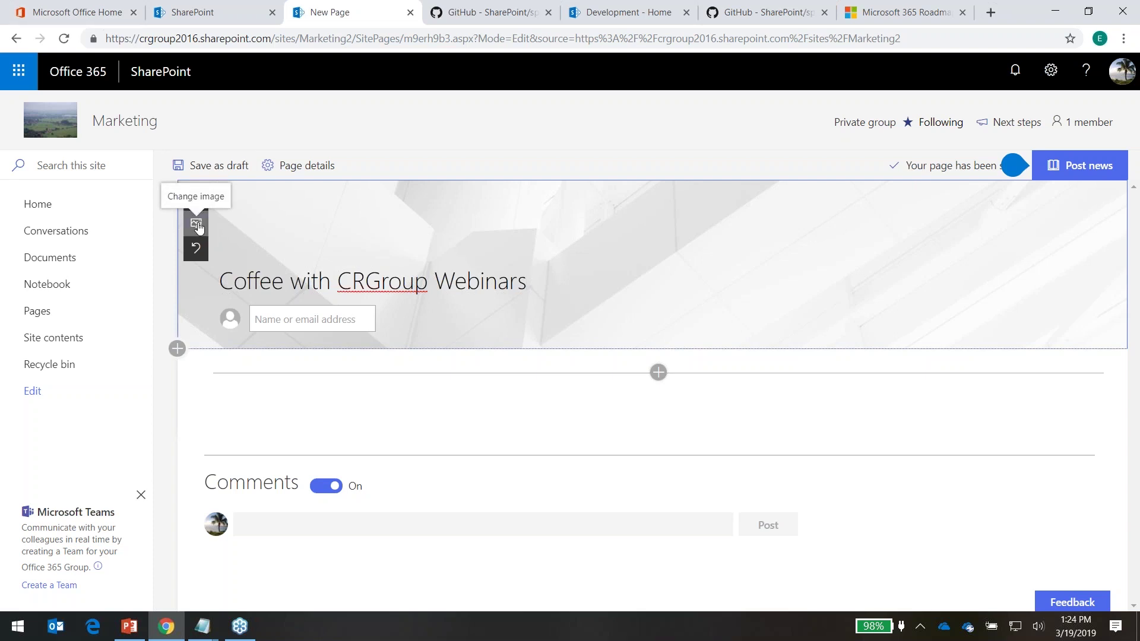
{"action": "left_click", "coordinate": [197, 225]}
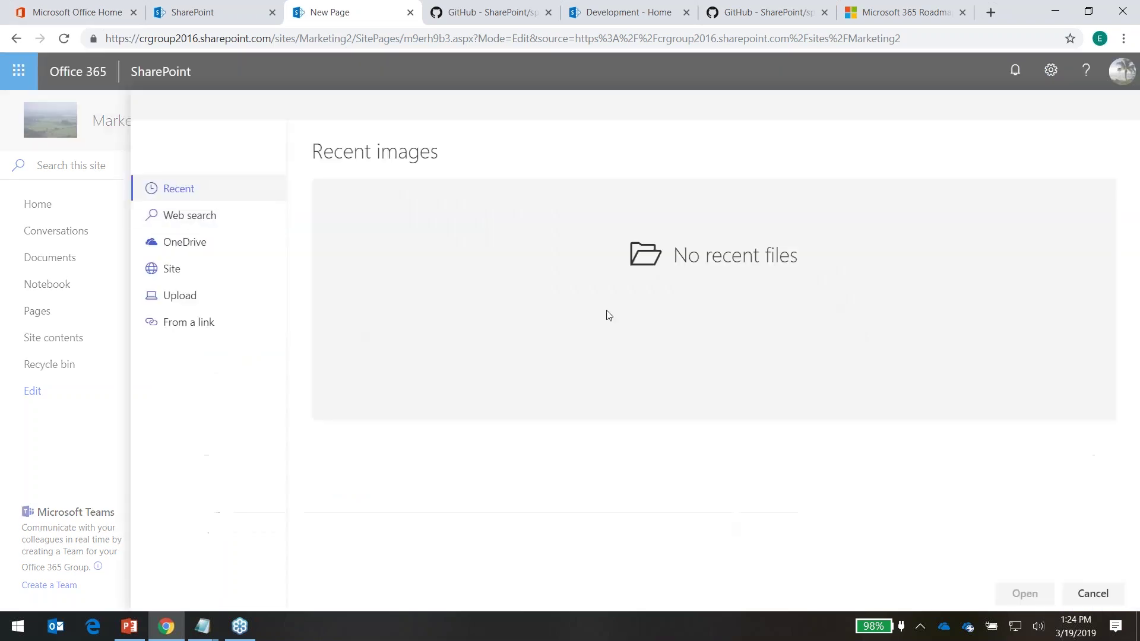
{"action": "left_click", "coordinate": [179, 216]}
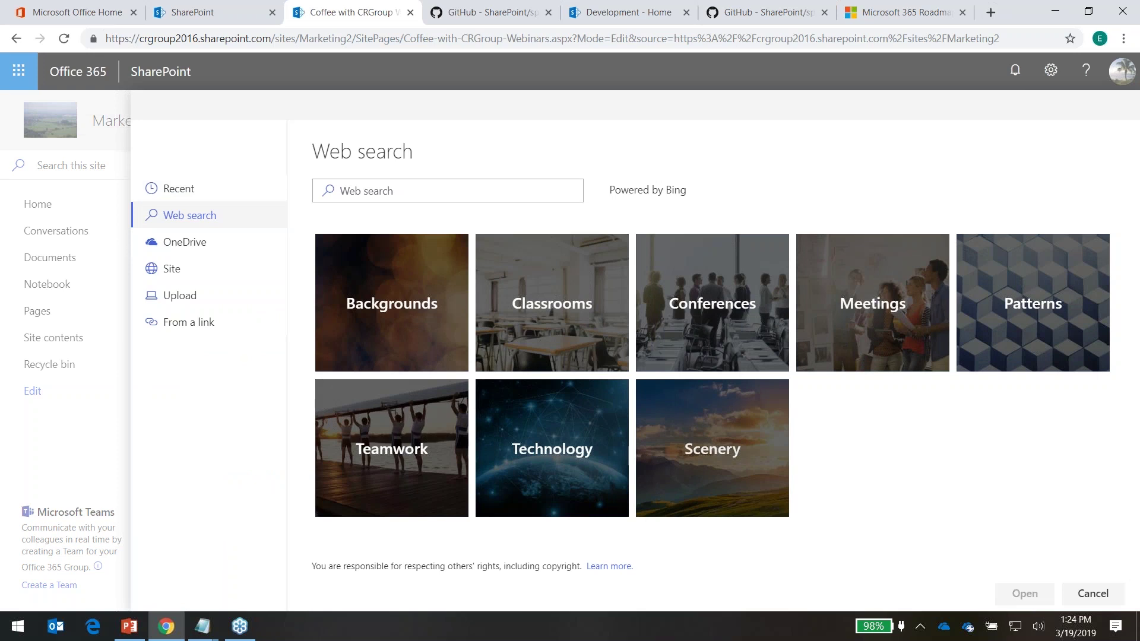
Search web images for 'cof' and insert the white cup of black coffee as header
{"action": "left_click", "coordinate": [712, 301]}
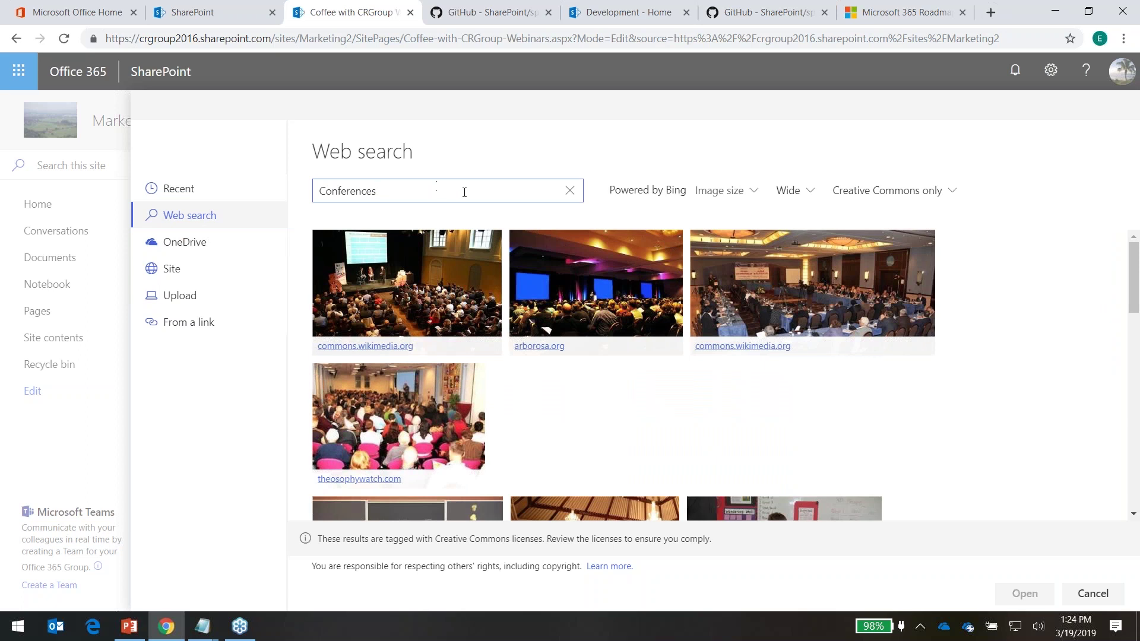
{"action": "key", "text": "BackSpace"}
{"action": "key", "text": "BackSpace"}
{"action": "key", "text": "BackSpace"}
{"action": "key", "text": "BackSpace"}
{"action": "key", "text": "BackSpace"}
{"action": "key", "text": "BackSpace"}
{"action": "key", "text": "BackSpace"}
{"action": "key", "text": "BackSpace"}
{"action": "key", "text": "BackSpace"}
{"action": "key", "text": "BackSpace"}
{"action": "type", "text": "coffee"}
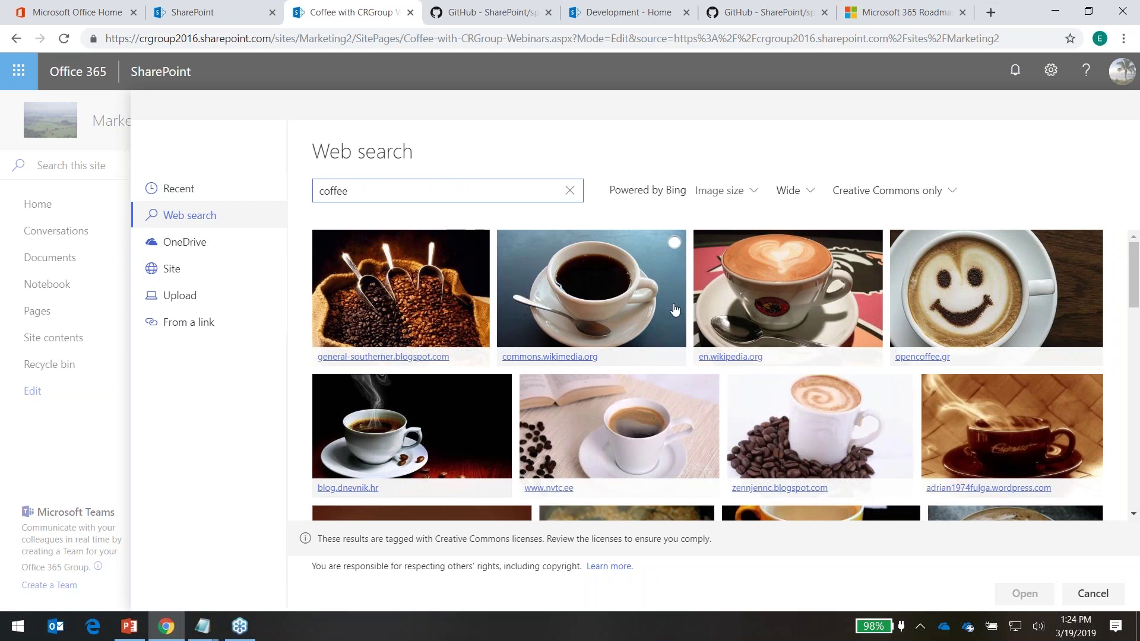
{"action": "left_click", "coordinate": [671, 242]}
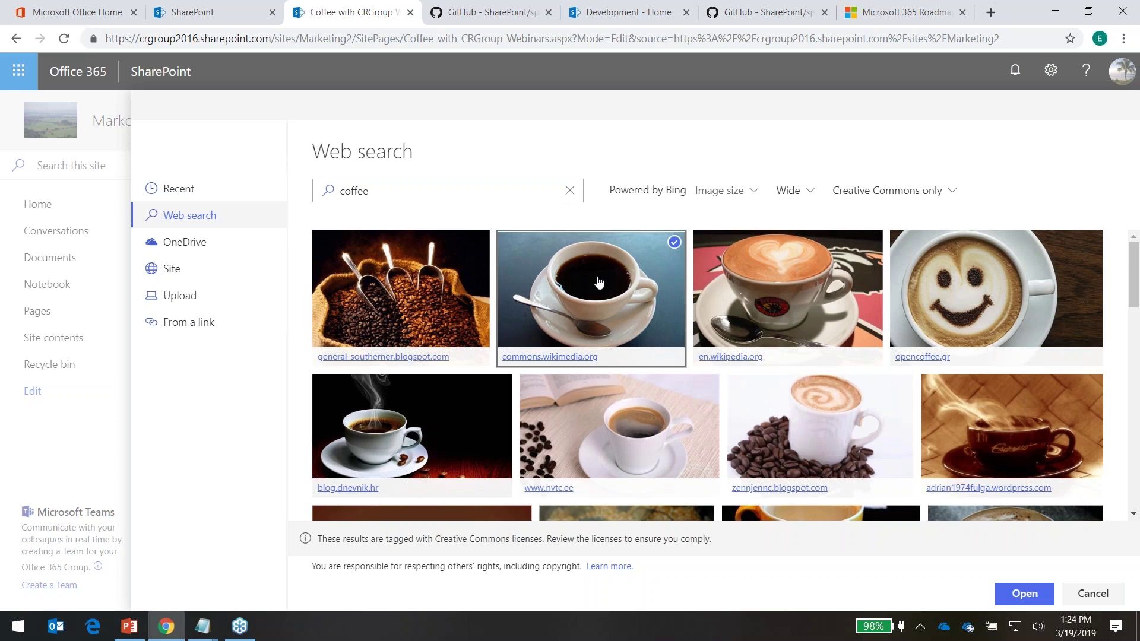
{"action": "left_click", "coordinate": [1039, 599]}
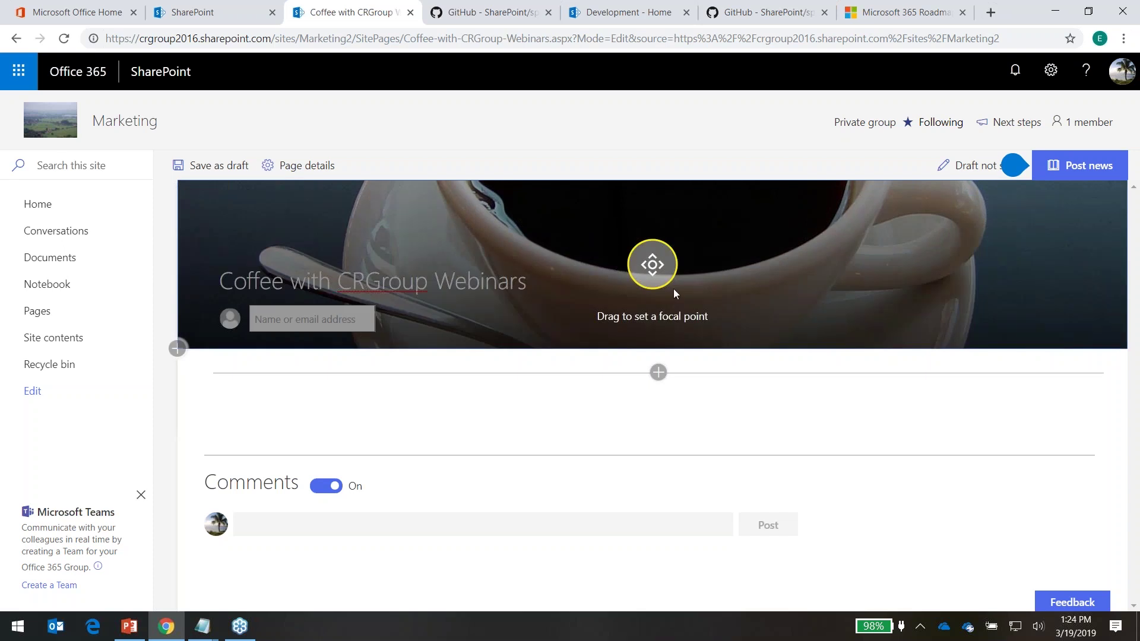
Move the header image's focal point onto the coffee and open the title area settings
{"action": "mouse_move", "coordinate": [656, 278]}
{"action": "left_mouse_down"}
{"action": "mouse_move", "coordinate": [648, 220]}
{"action": "mouse_move", "coordinate": [669, 283]}
{"action": "mouse_move", "coordinate": [675, 275]}
{"action": "left_mouse_up"}
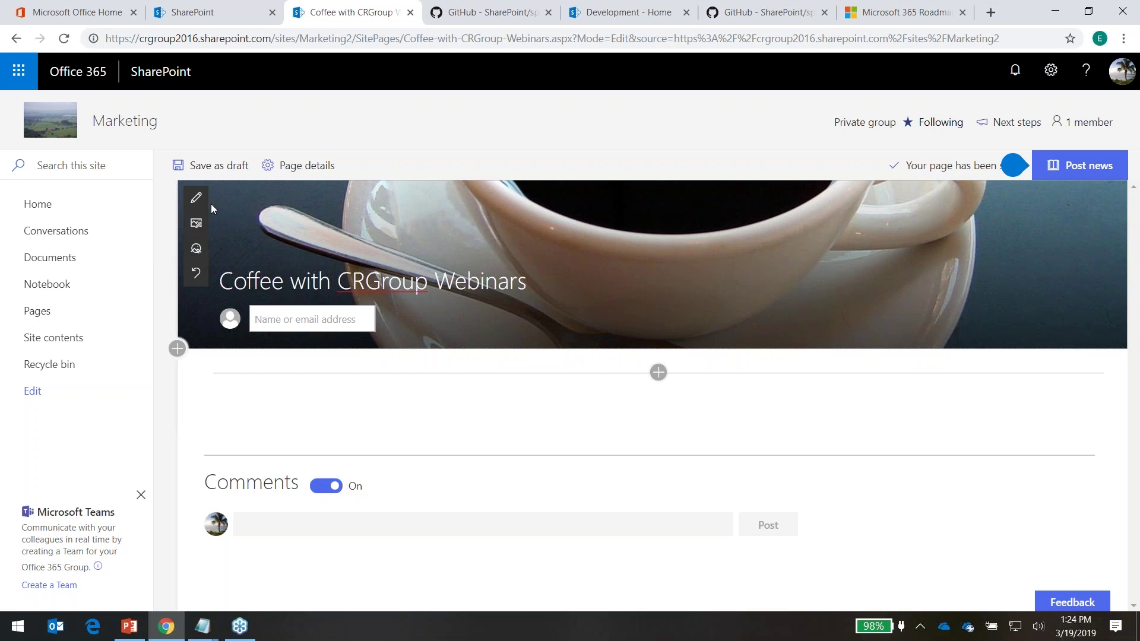
{"action": "left_click", "coordinate": [197, 200]}
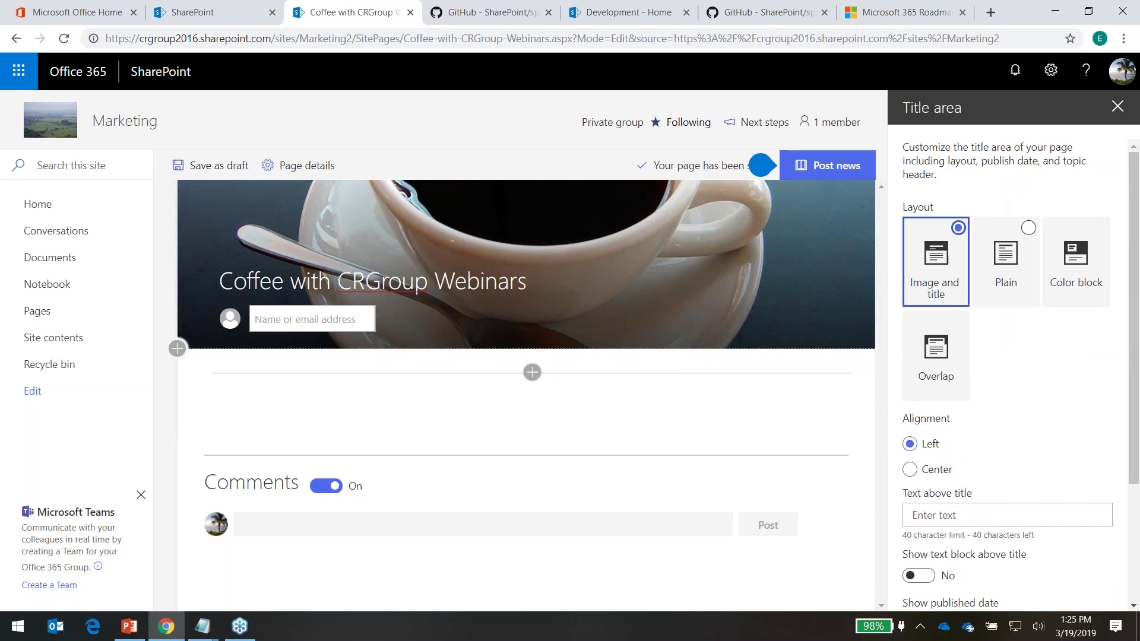
{"action": "left_click", "coordinate": [1007, 244]}
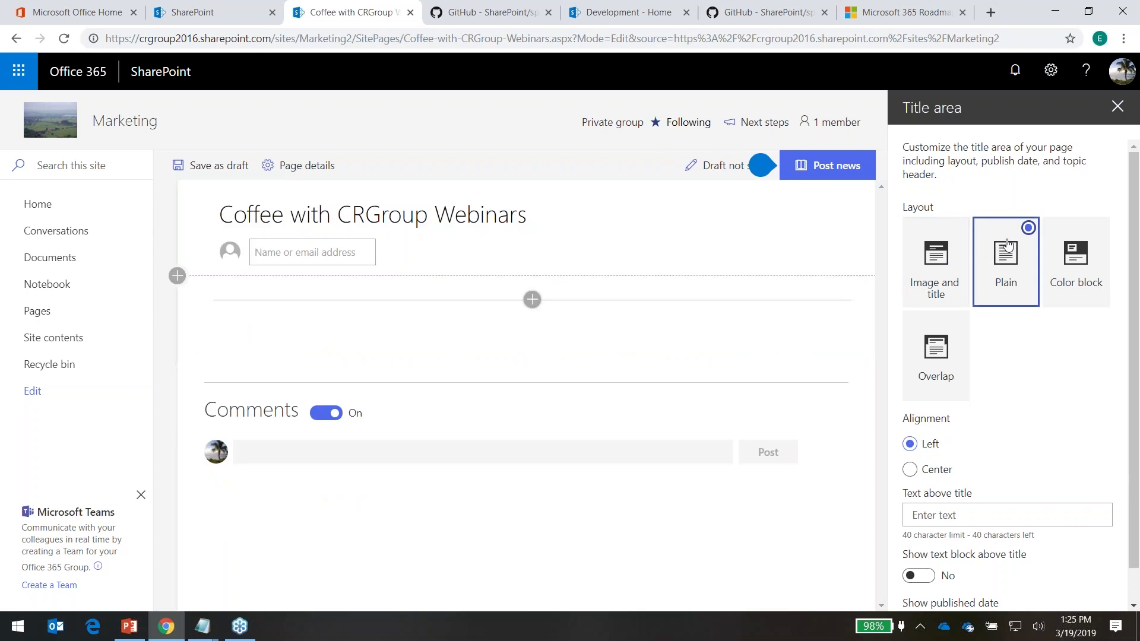
{"action": "left_click", "coordinate": [1068, 244]}
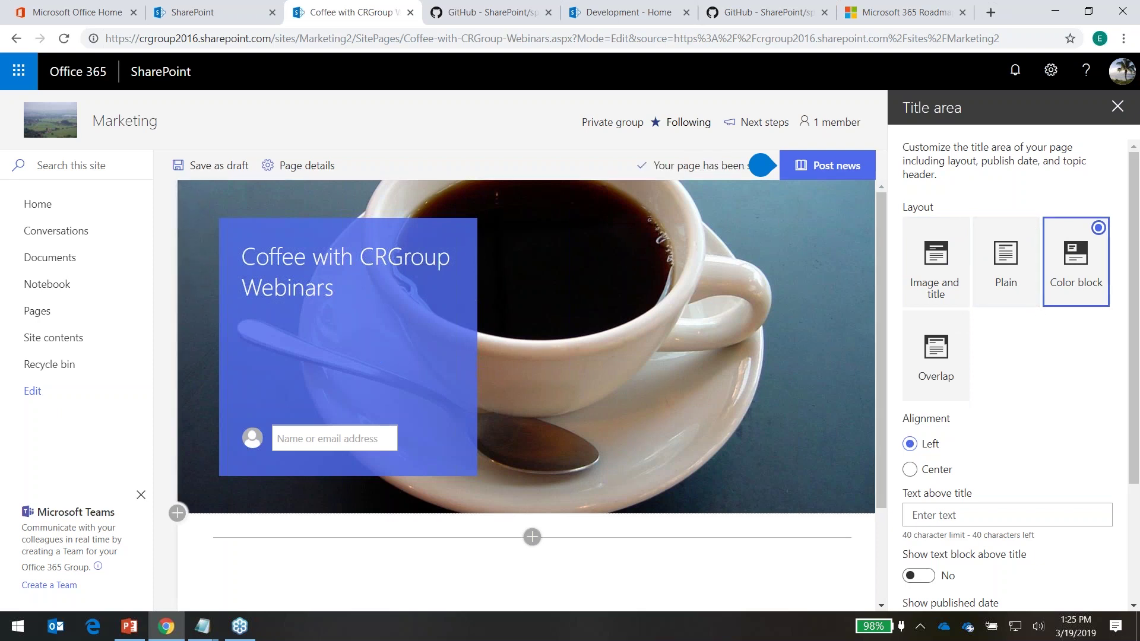
{"action": "left_click", "coordinate": [927, 366]}
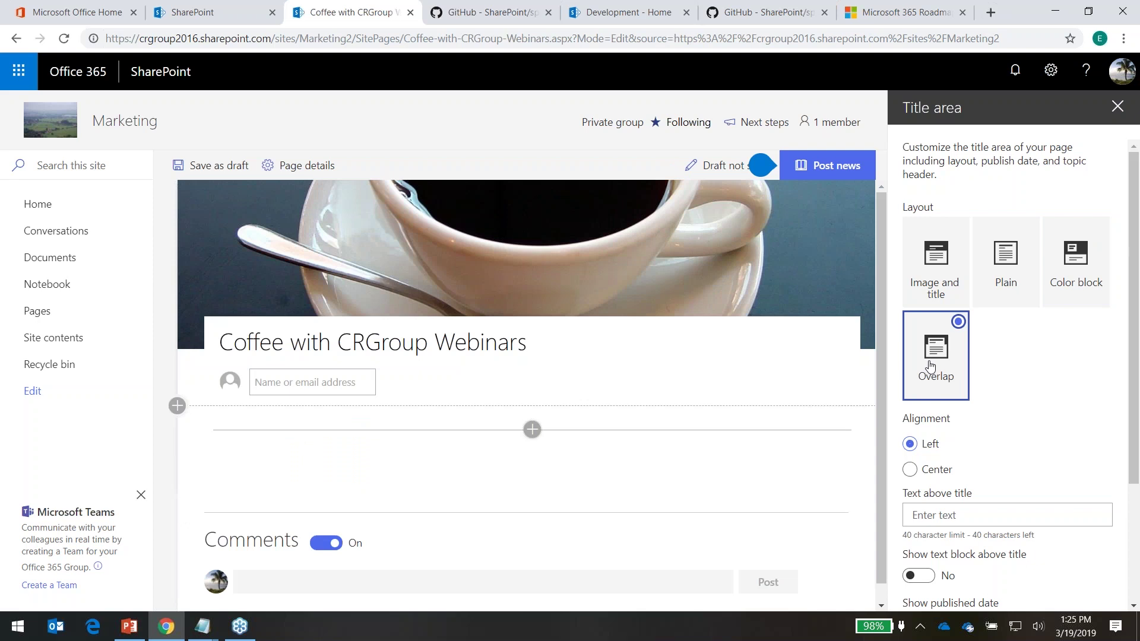
{"action": "left_click", "coordinate": [944, 270]}
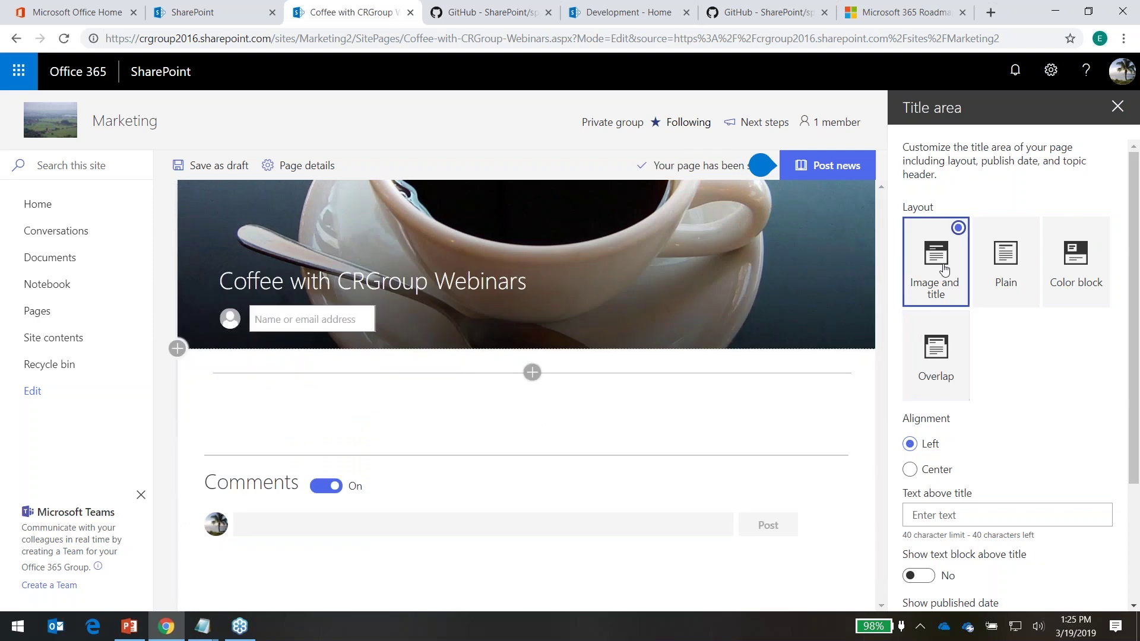
{"action": "left_click", "coordinate": [948, 354]}
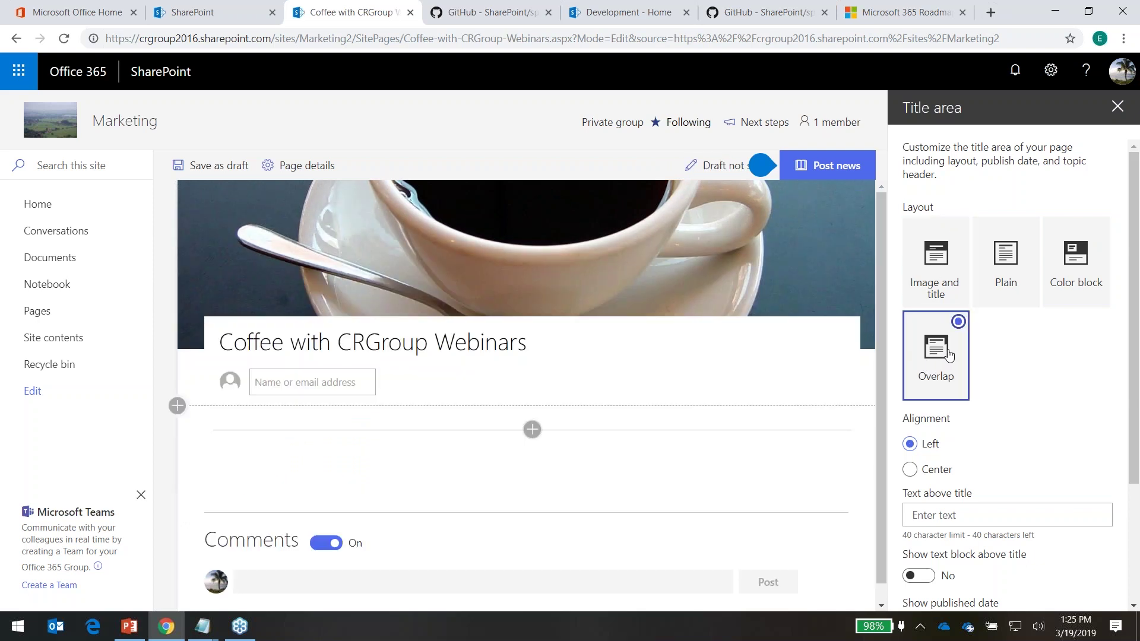
{"action": "mouse_move", "coordinate": [284, 327]}
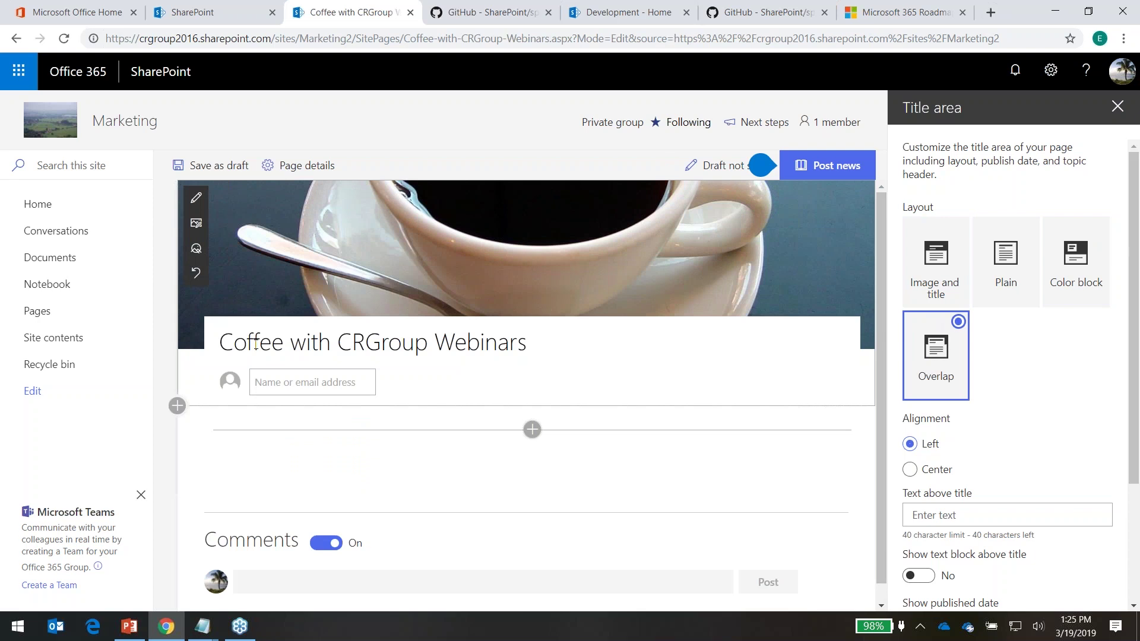
{"action": "left_click", "coordinate": [948, 242]}
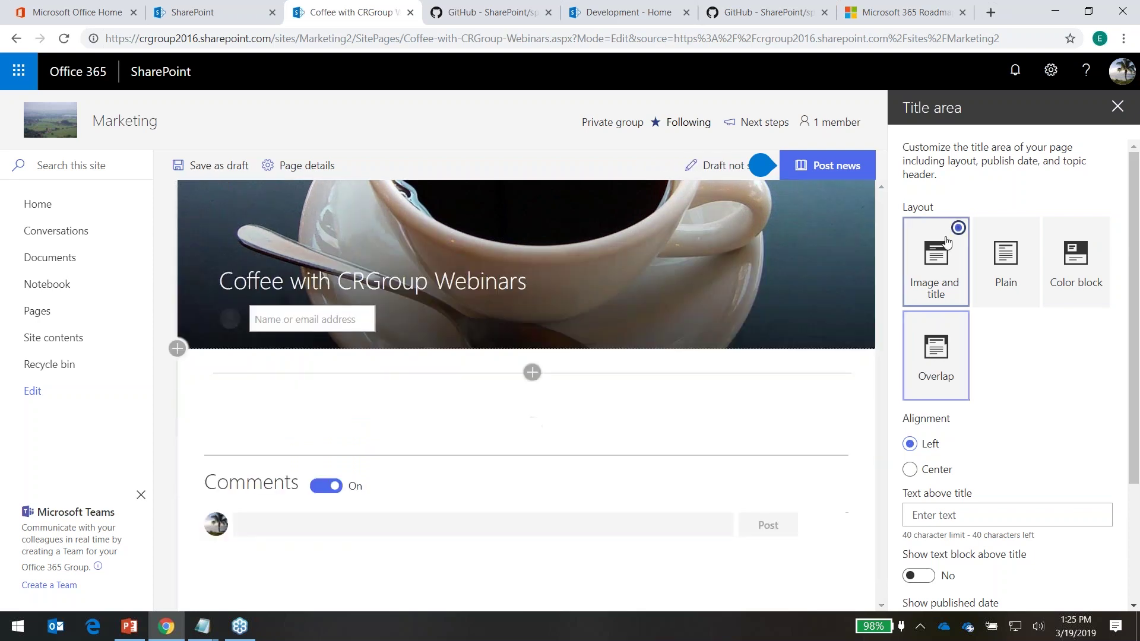
Centre the title, remove the NEW text above it, and show the published date
{"action": "scroll", "coordinate": [1056, 357], "scroll_direction": "down", "scroll_amount": 2}
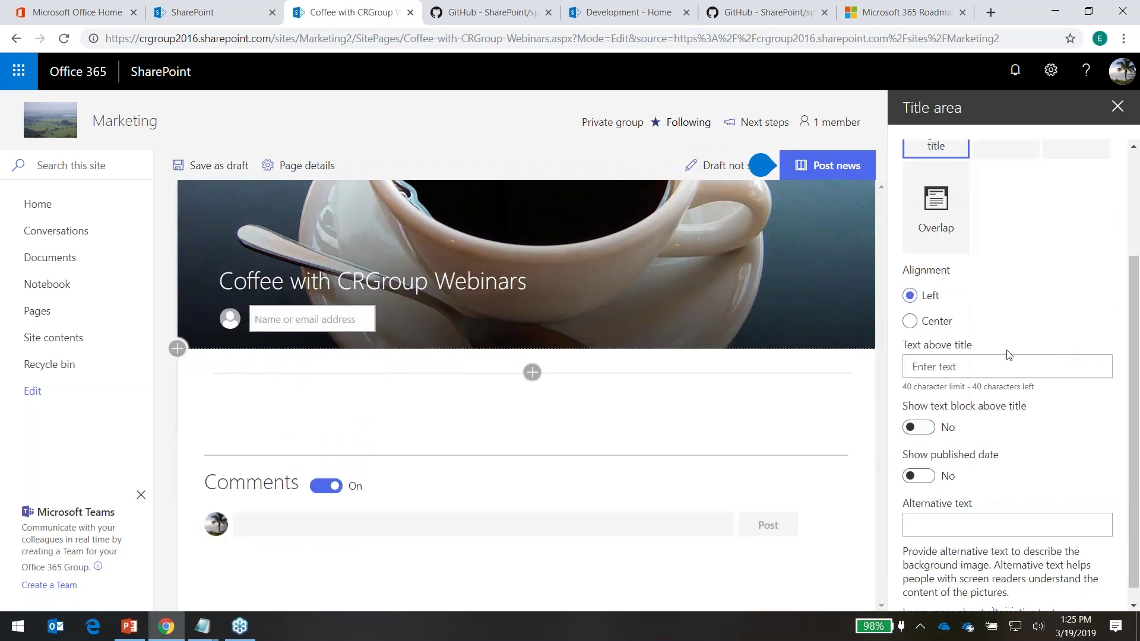
{"action": "left_click", "coordinate": [928, 326]}
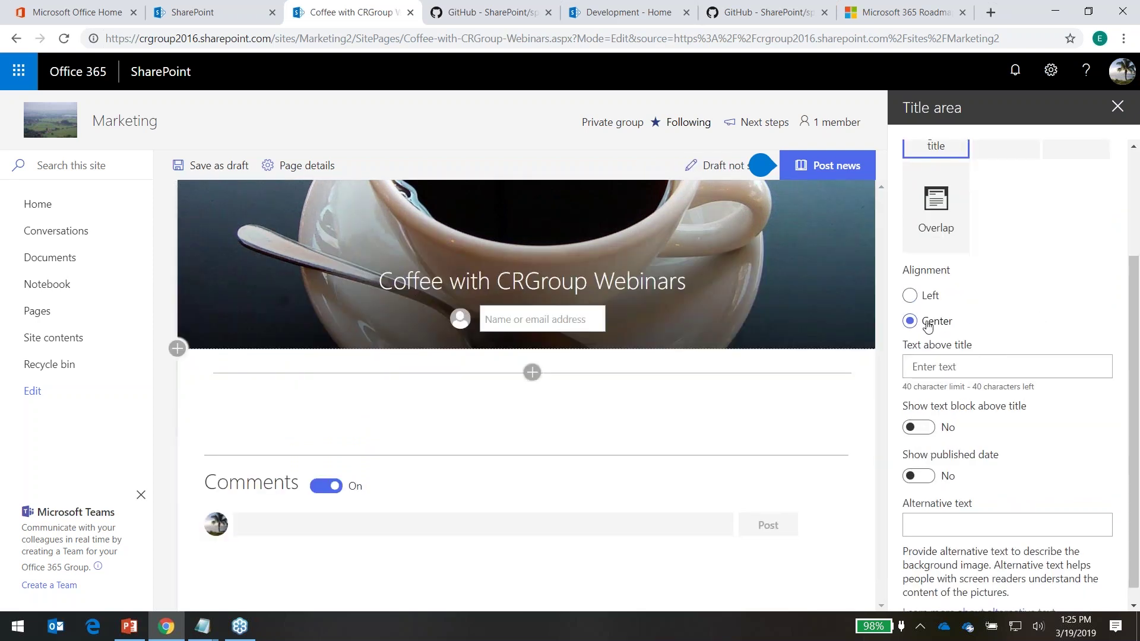
{"action": "left_click", "coordinate": [973, 366]}
{"action": "type", "text": "NEW"}
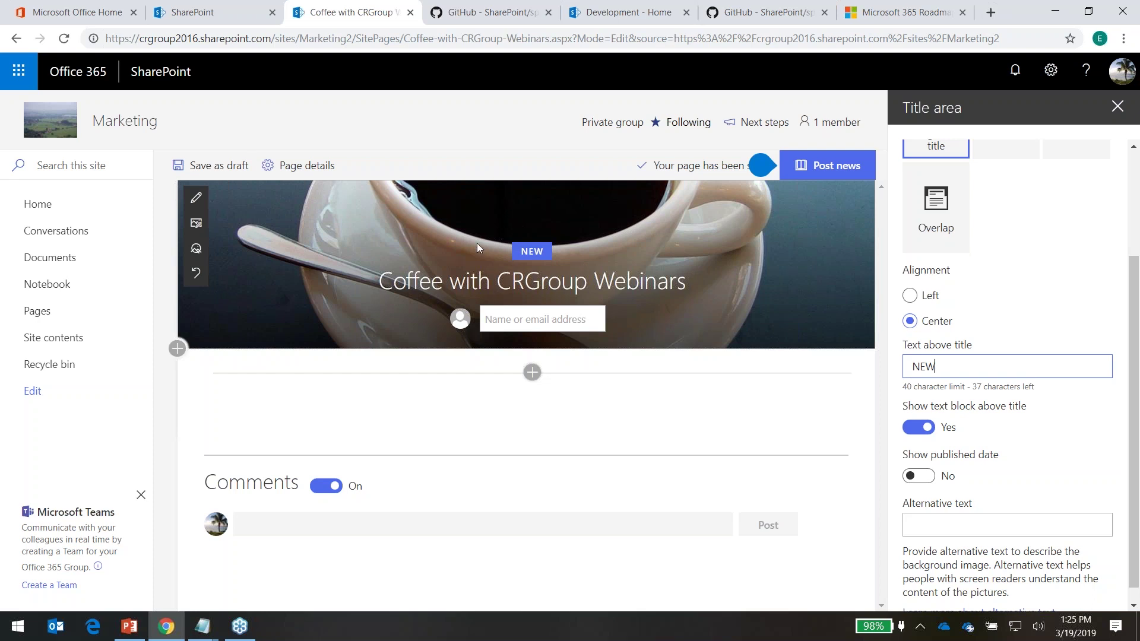
{"action": "scroll", "coordinate": [1058, 428], "scroll_direction": "down", "scroll_amount": 1}
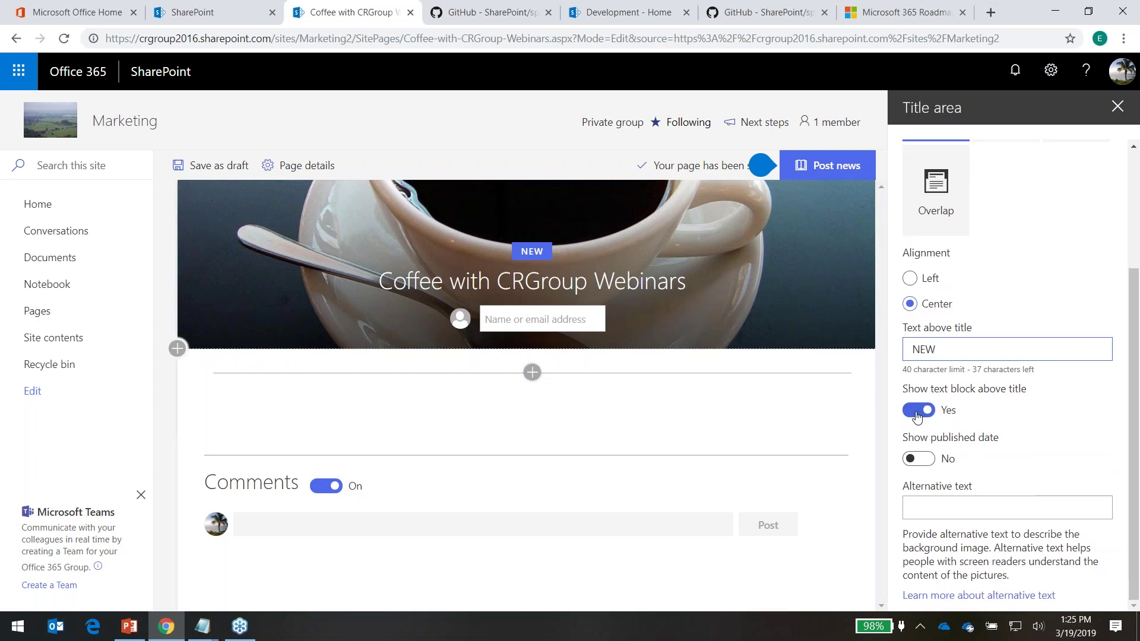
{"action": "left_click", "coordinate": [917, 415]}
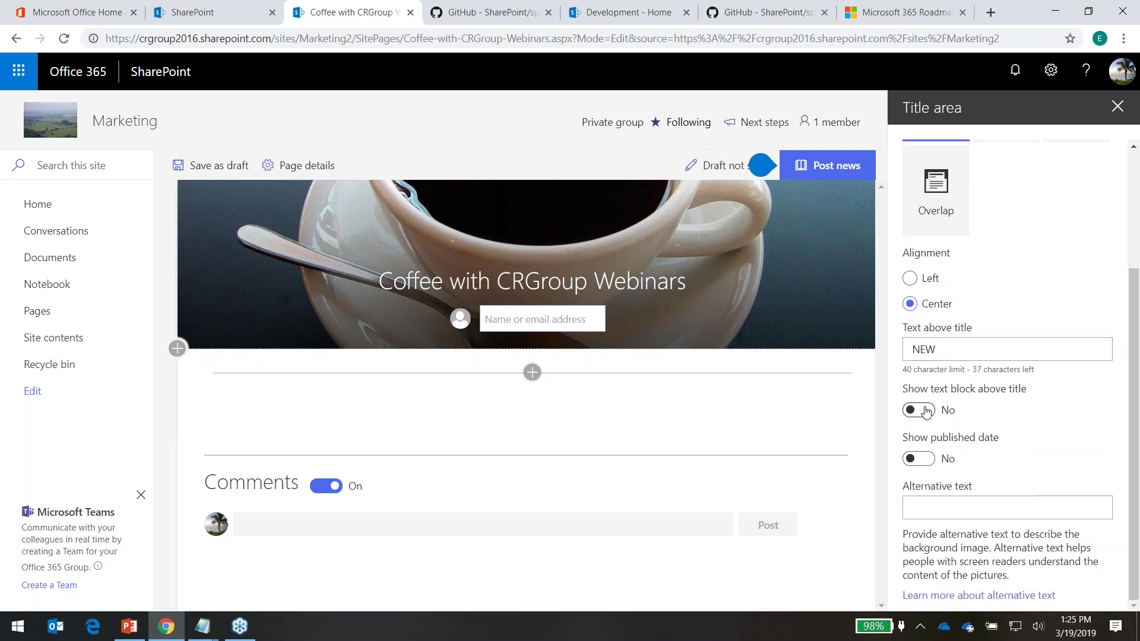
{"action": "left_click", "coordinate": [926, 411]}
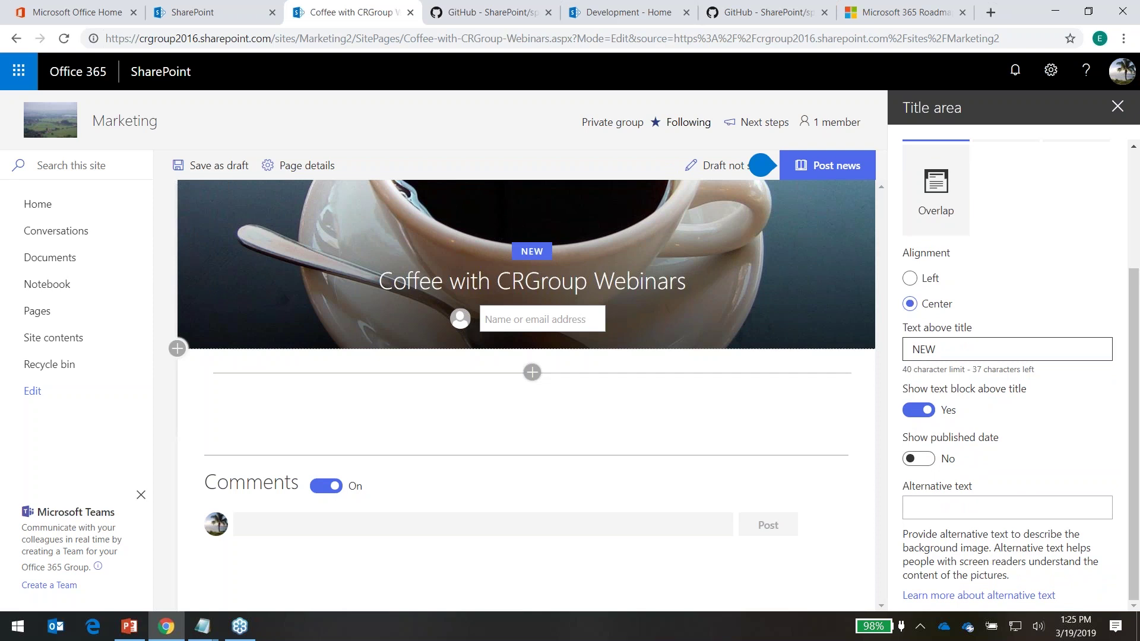
{"action": "left_click", "coordinate": [940, 349]}
{"action": "key", "text": "BackSpace"}
{"action": "key", "text": "BackSpace"}
{"action": "key", "text": "BackSpace"}
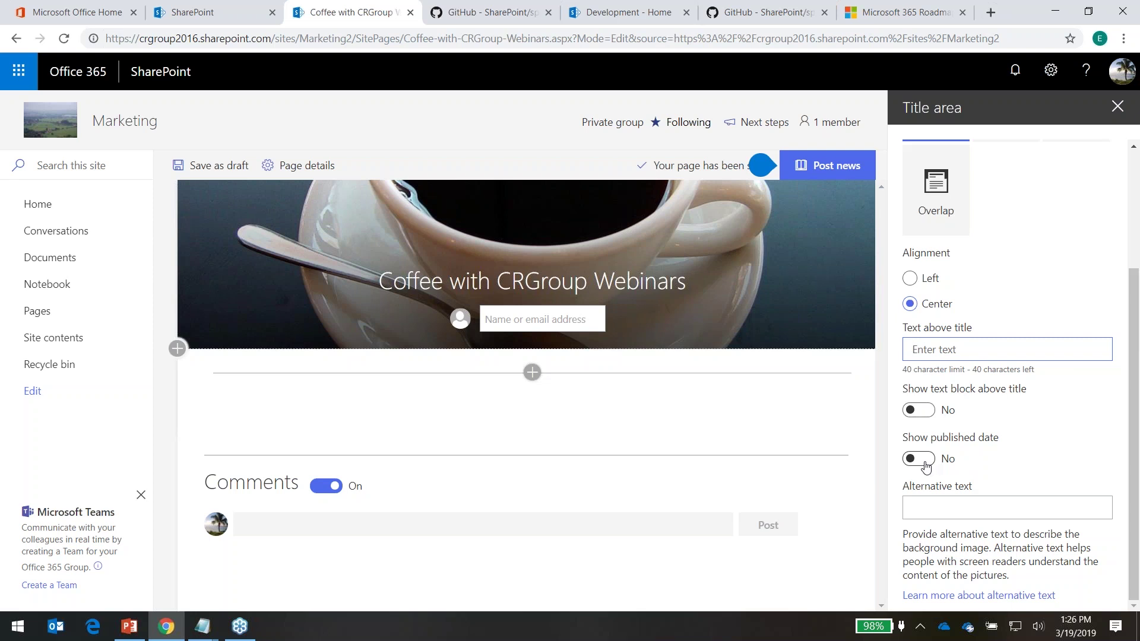
{"action": "left_click", "coordinate": [920, 460]}
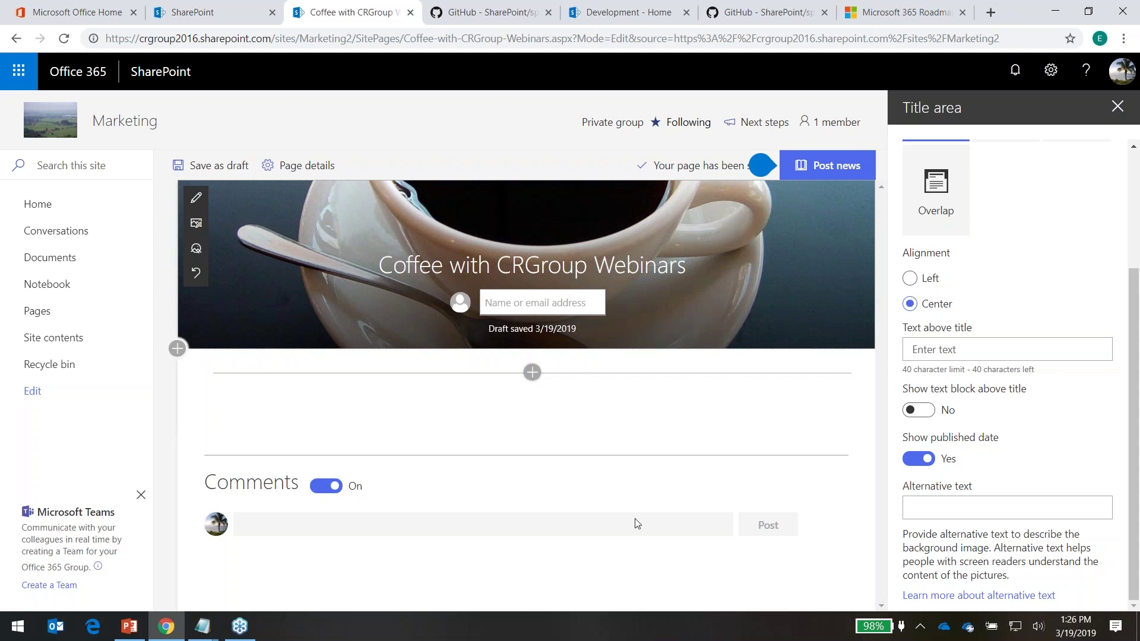
{"action": "left_click", "coordinate": [1033, 508]}
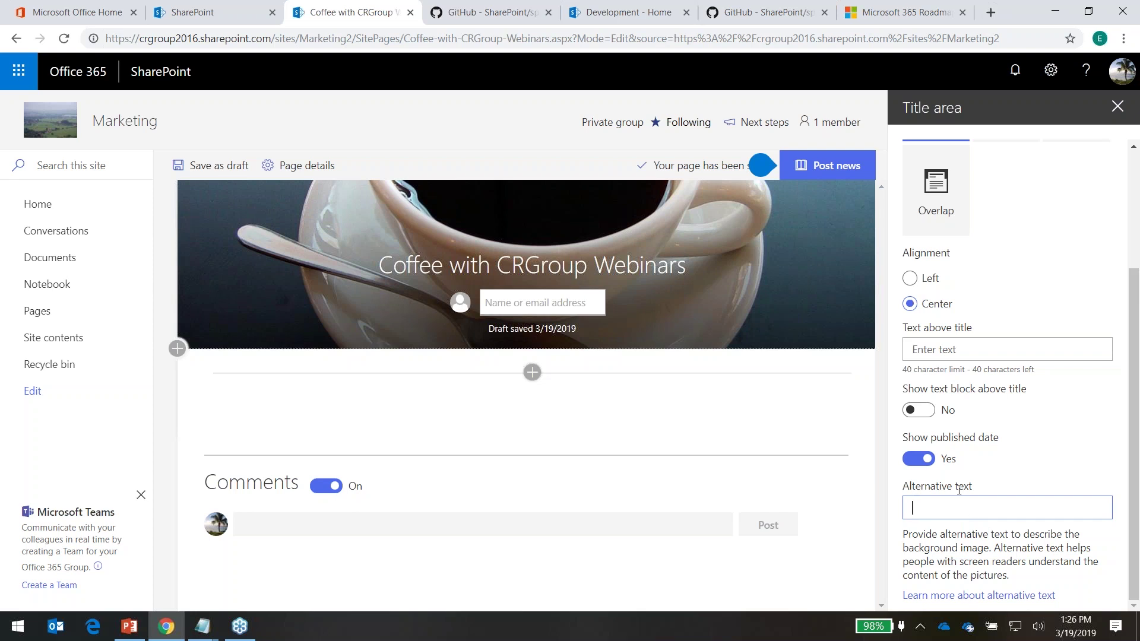
{"action": "mouse_move", "coordinate": [634, 208]}
{"action": "scroll", "coordinate": [948, 364], "scroll_direction": "up", "scroll_amount": 3}
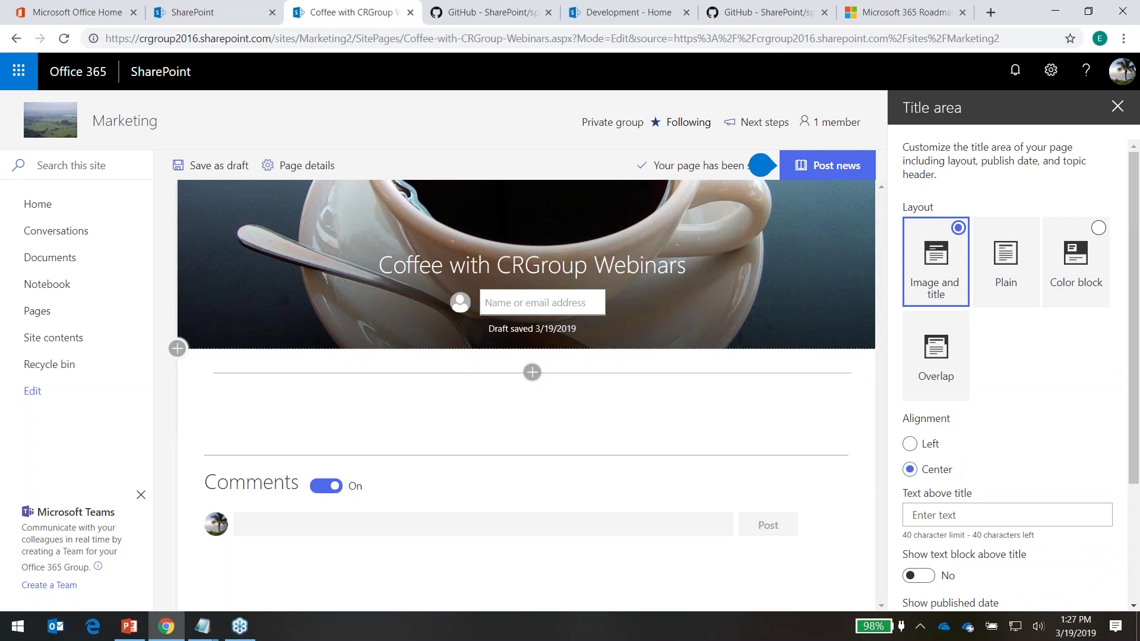
Add a one-third right column section with a Document library web part showing Documents
{"action": "left_click", "coordinate": [1117, 107]}
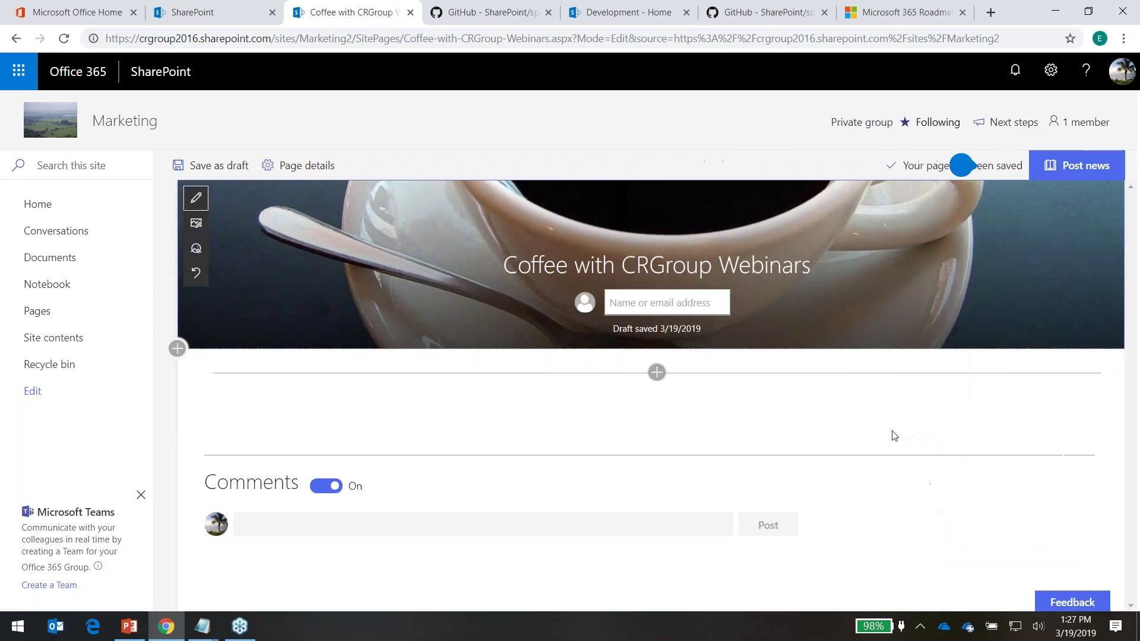
{"action": "left_click", "coordinate": [178, 349]}
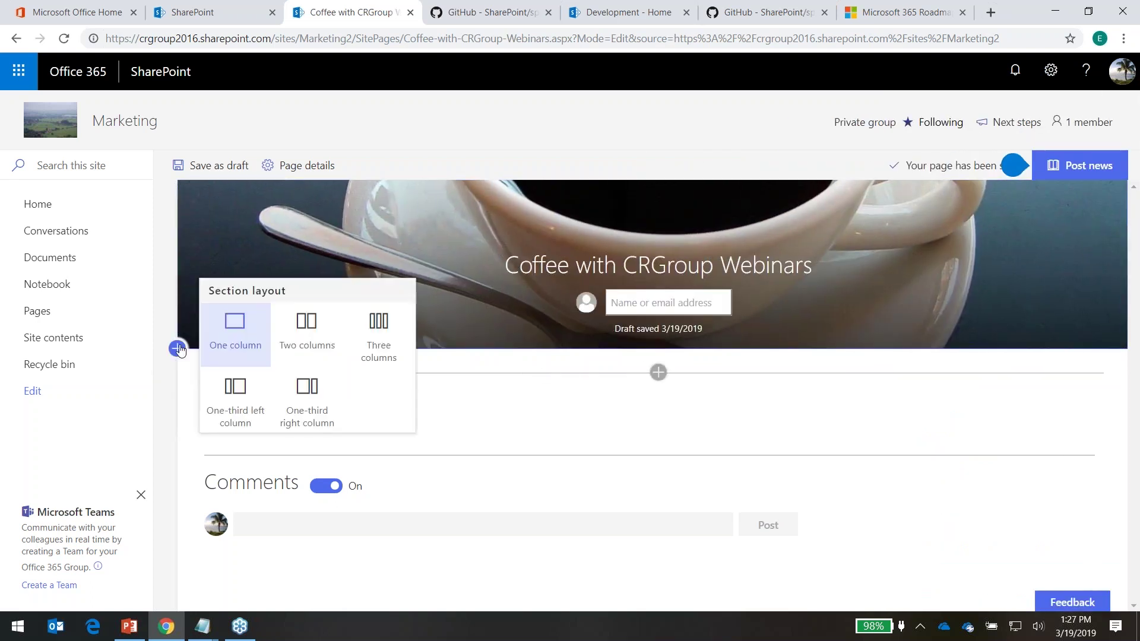
{"action": "left_click", "coordinate": [307, 397]}
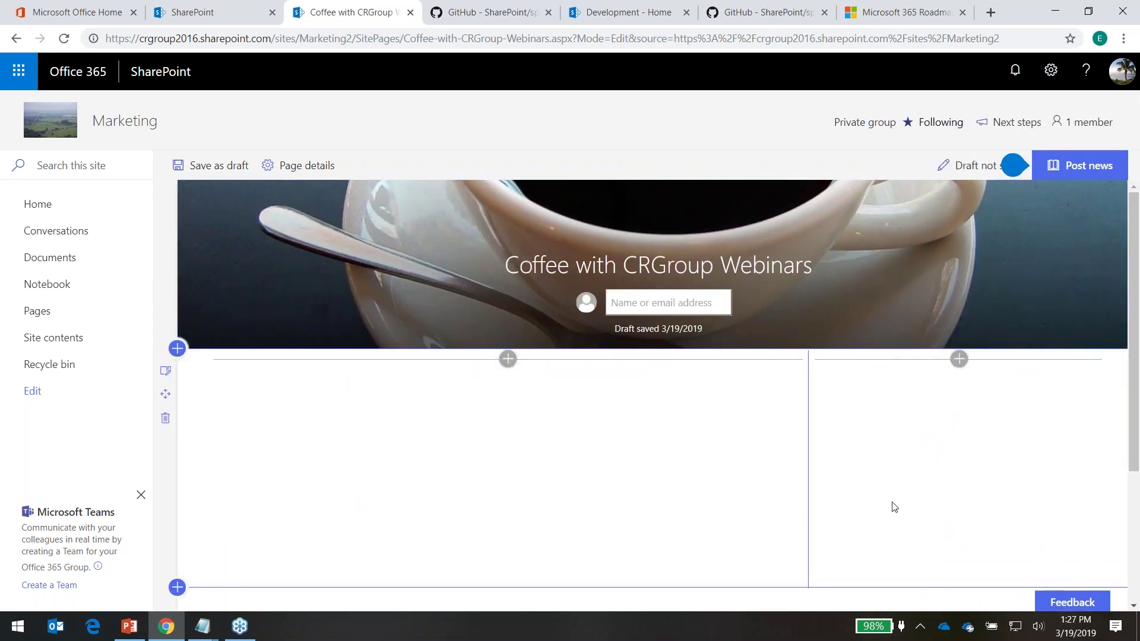
{"action": "left_click", "coordinate": [959, 359]}
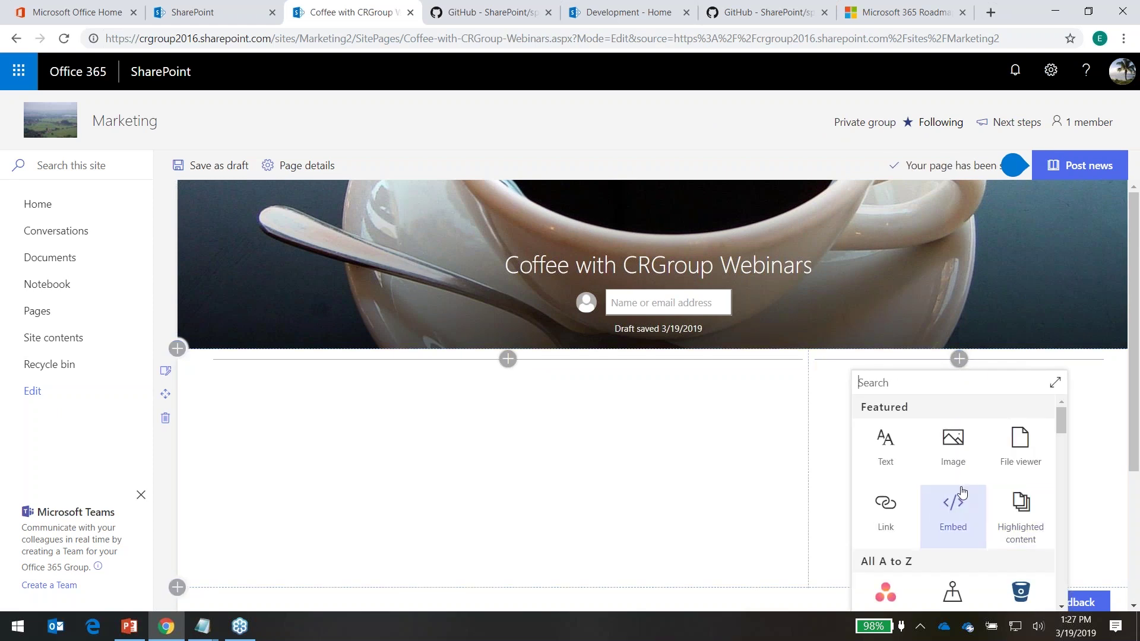
{"action": "scroll", "coordinate": [957, 479], "scroll_direction": "down", "scroll_amount": 3}
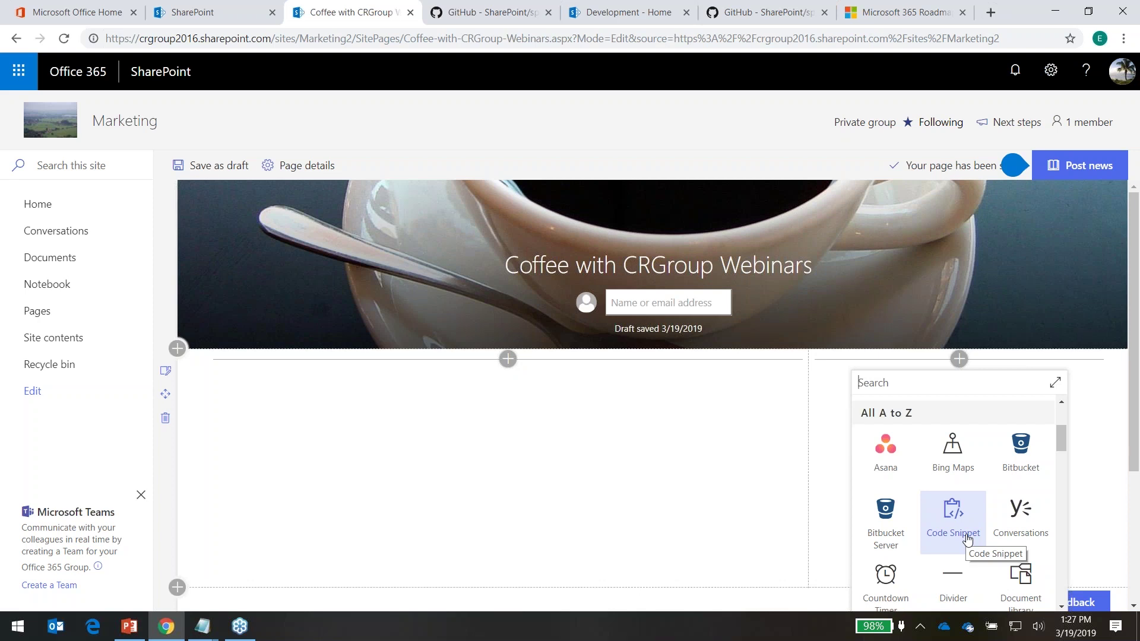
{"action": "left_click", "coordinate": [1025, 573]}
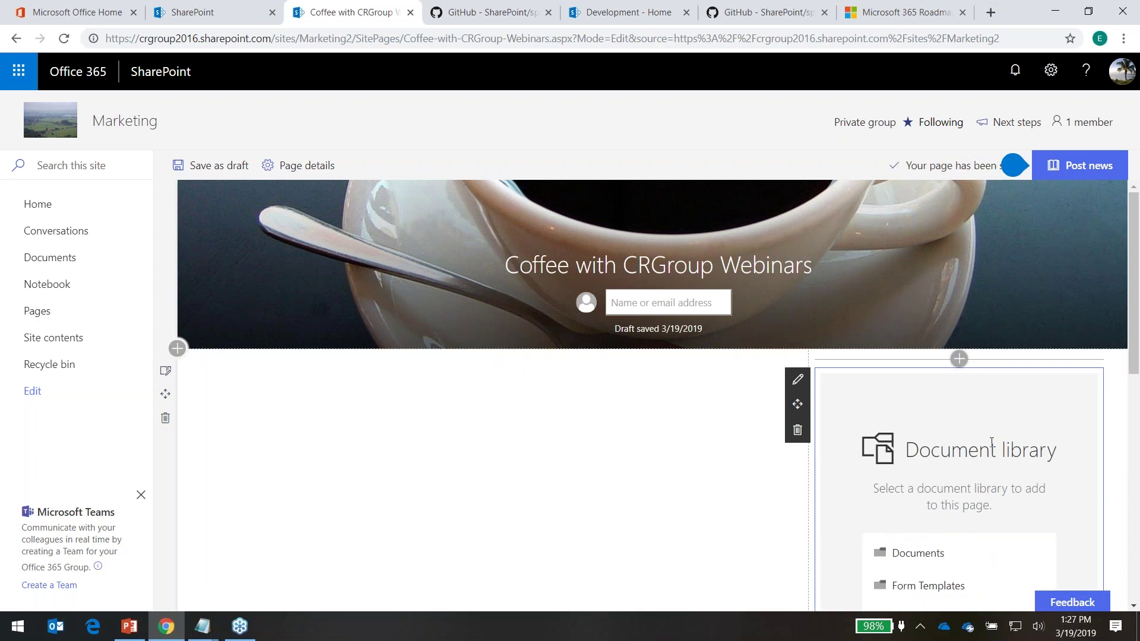
{"action": "left_click", "coordinate": [929, 559]}
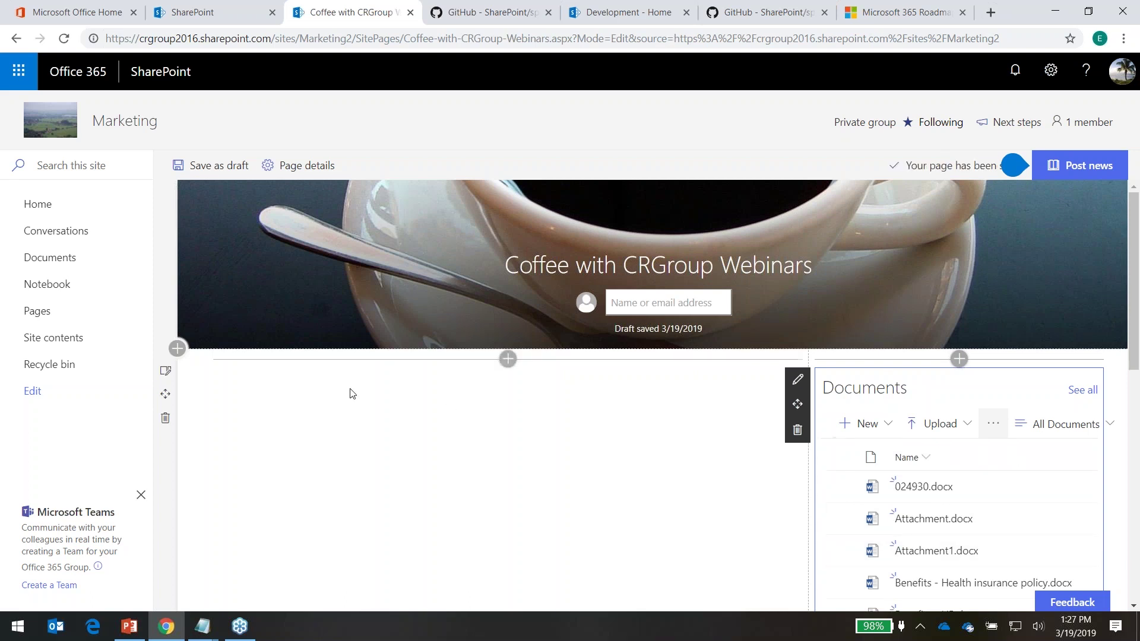
Add a File viewer with no file to the left column and open its settings
{"action": "left_click", "coordinate": [509, 360]}
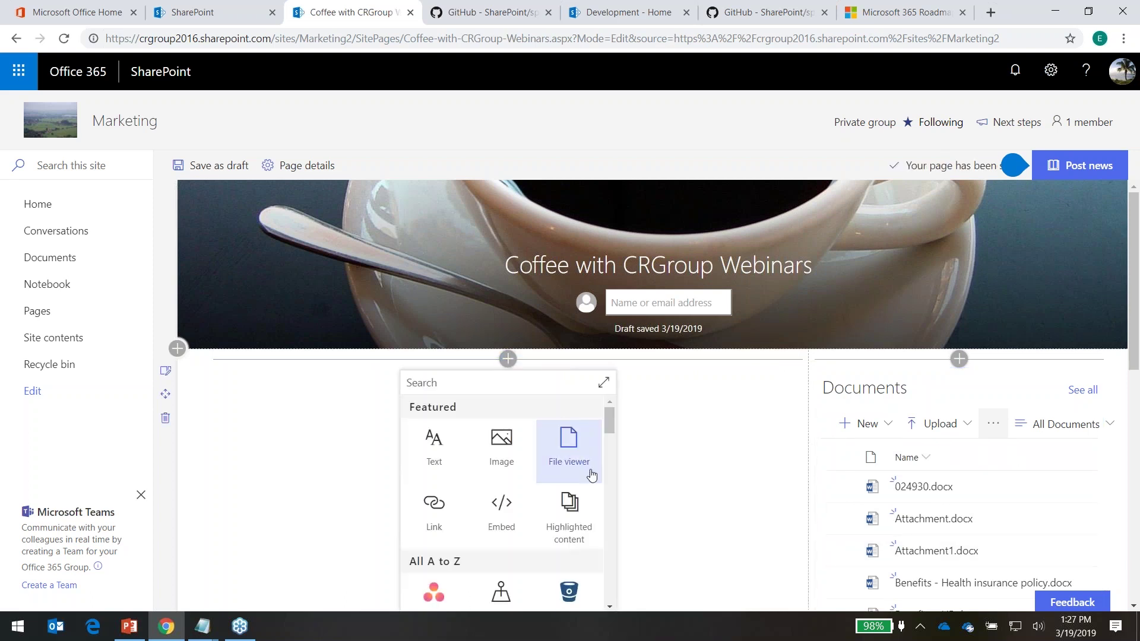
{"action": "left_click", "coordinate": [570, 449]}
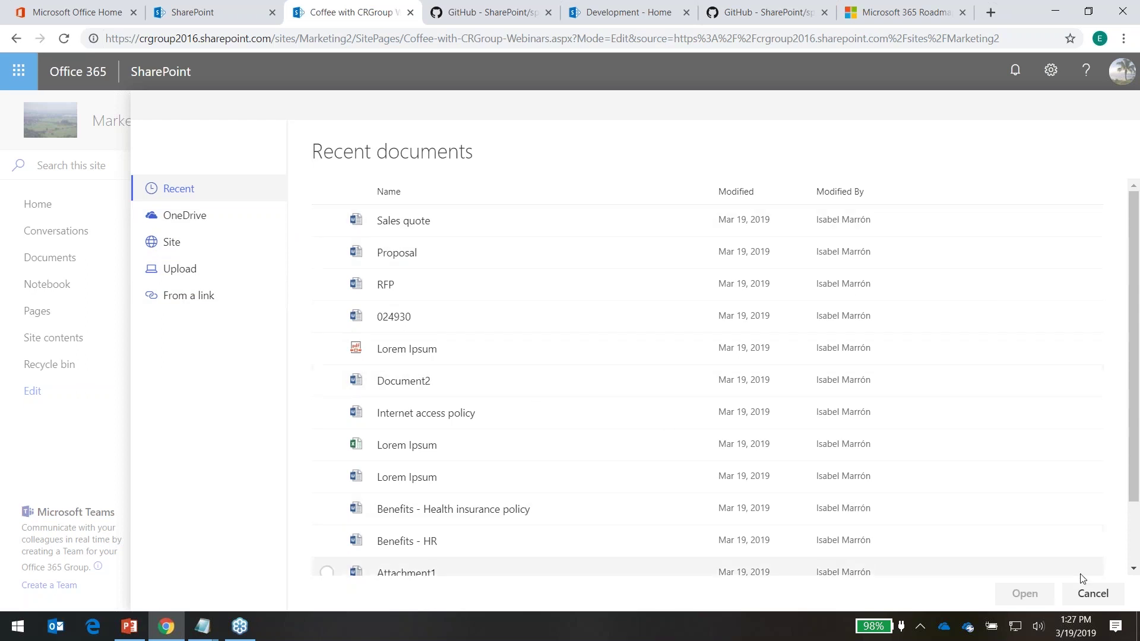
{"action": "left_click", "coordinate": [1091, 594]}
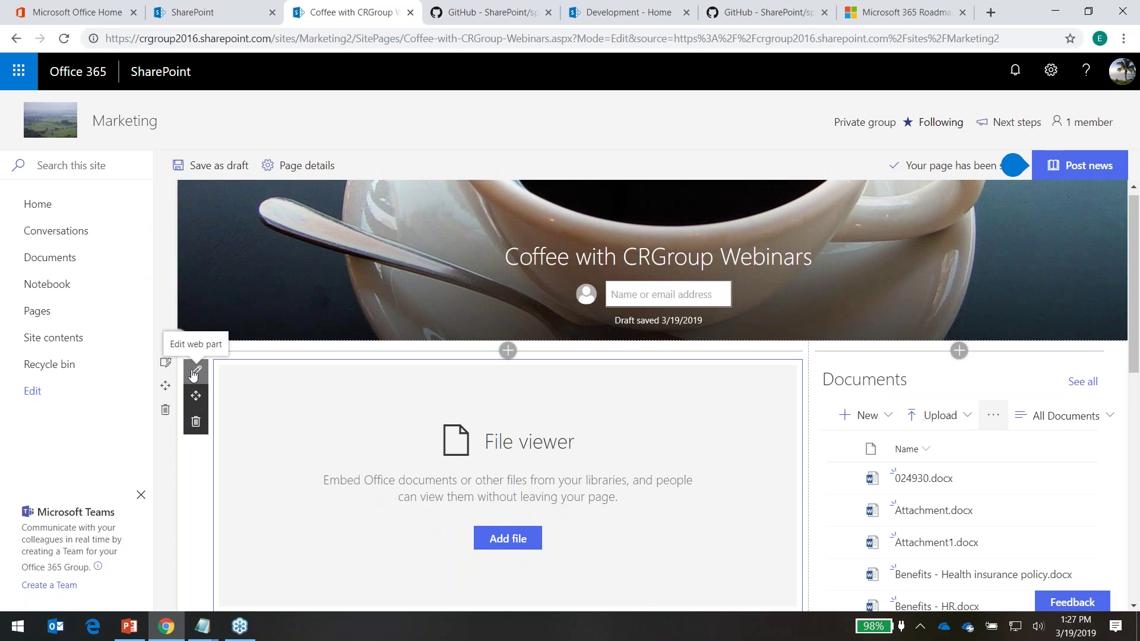
{"action": "left_click", "coordinate": [200, 373]}
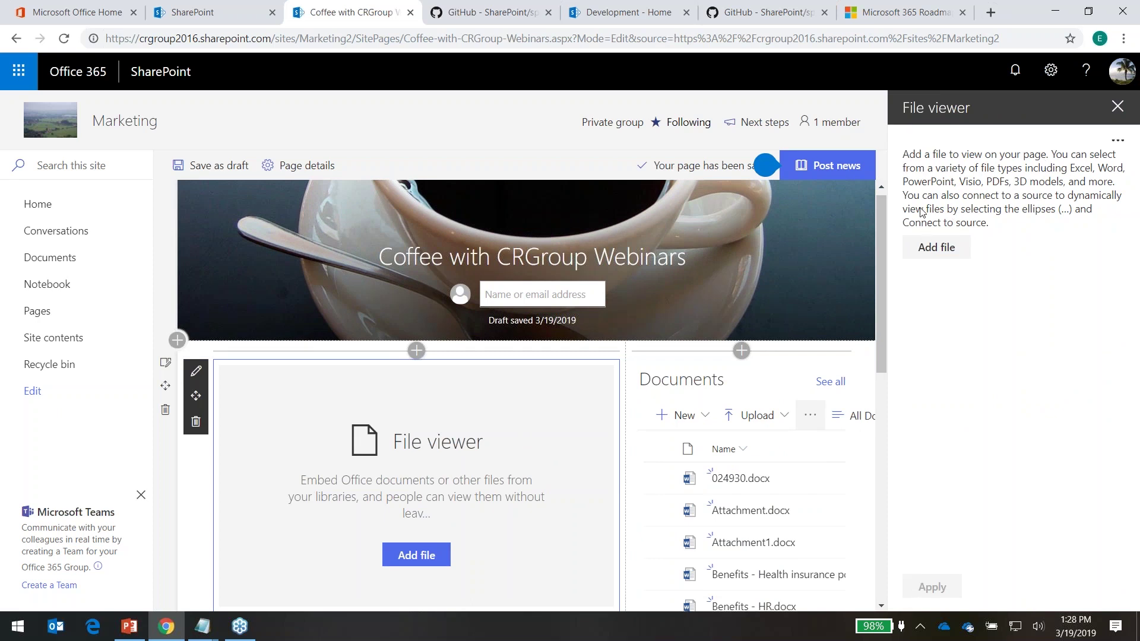
Connect the File viewer web part to the Documents library, then post the Coffee with CRGroup Webinars news page
{"action": "left_click_drag", "start_coordinate": [905, 199], "coordinate": [1067, 202]}
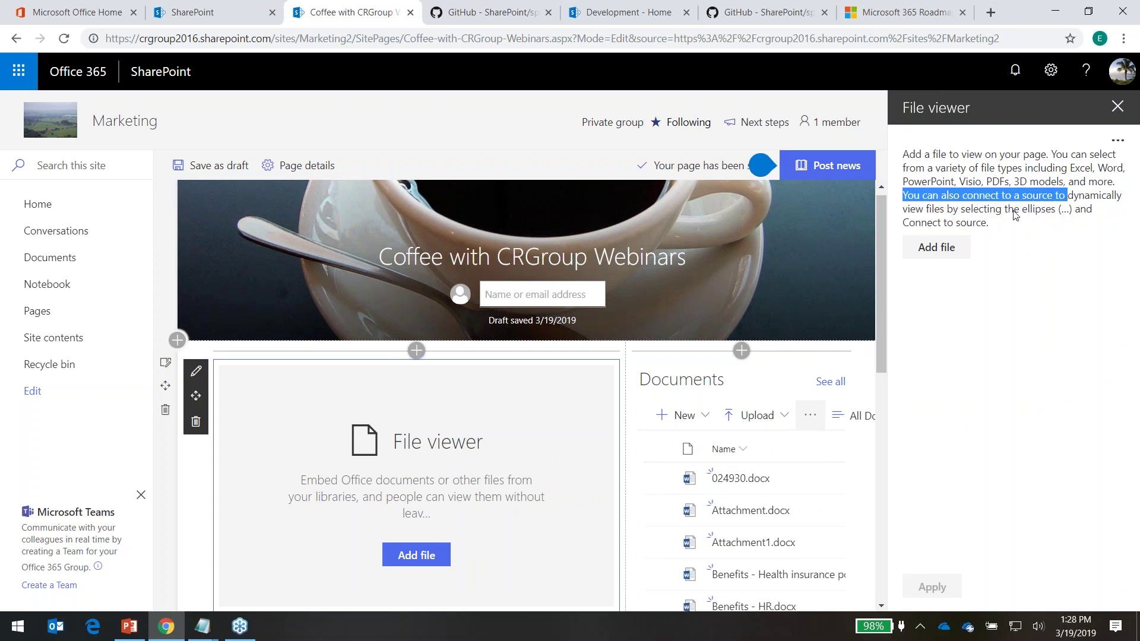
{"action": "left_click", "coordinate": [1117, 141]}
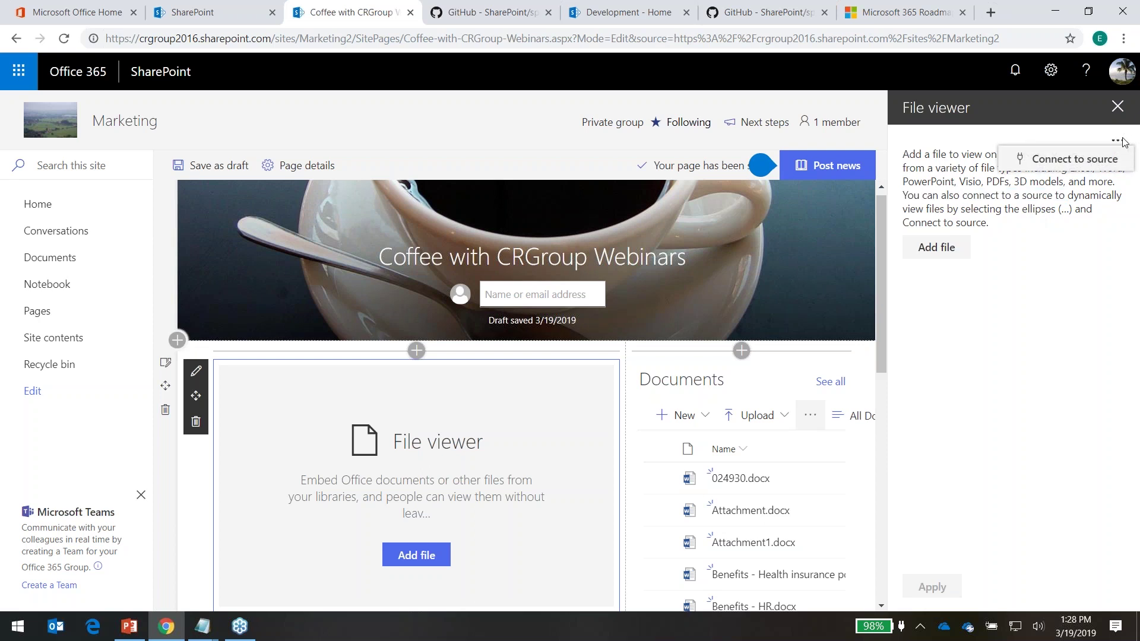
{"action": "left_click", "coordinate": [1080, 159]}
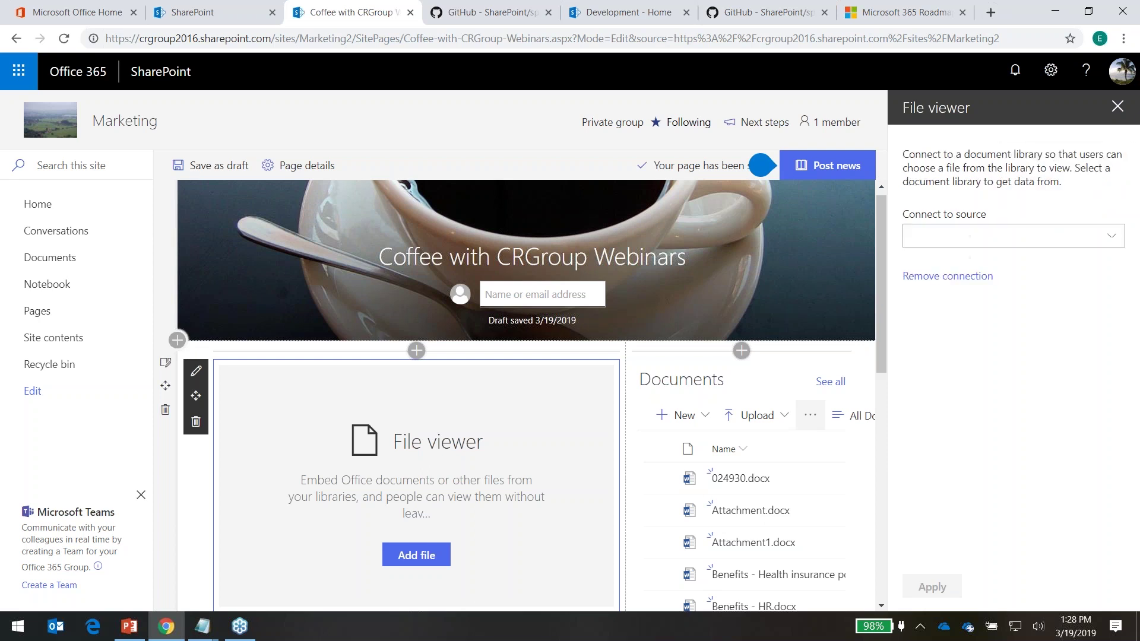
{"action": "left_click", "coordinate": [1110, 236]}
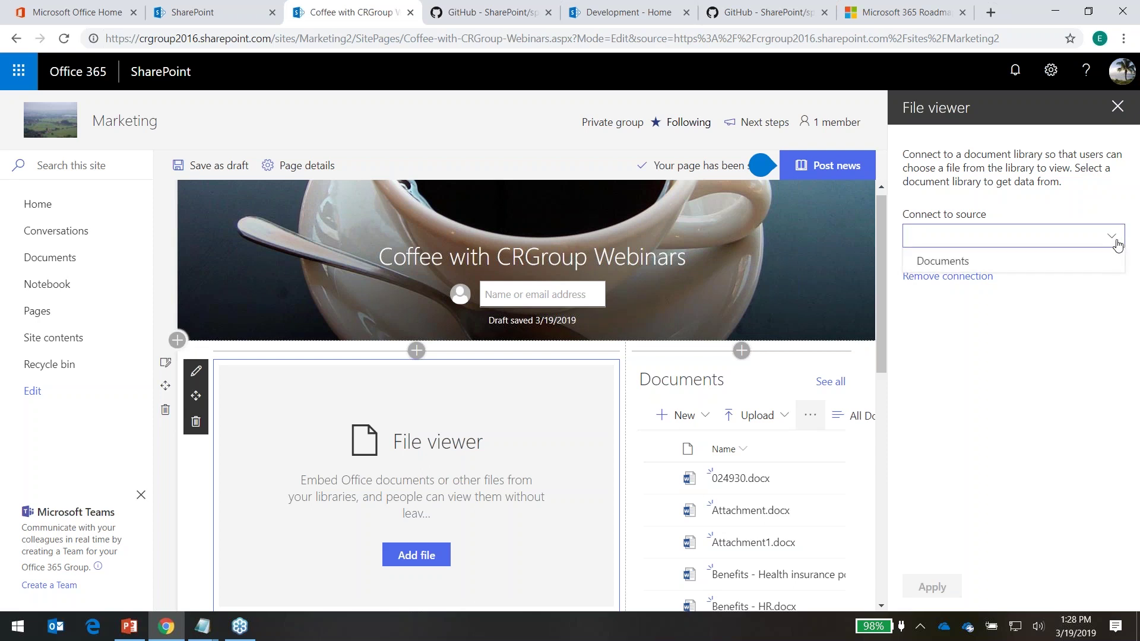
{"action": "left_click", "coordinate": [962, 264]}
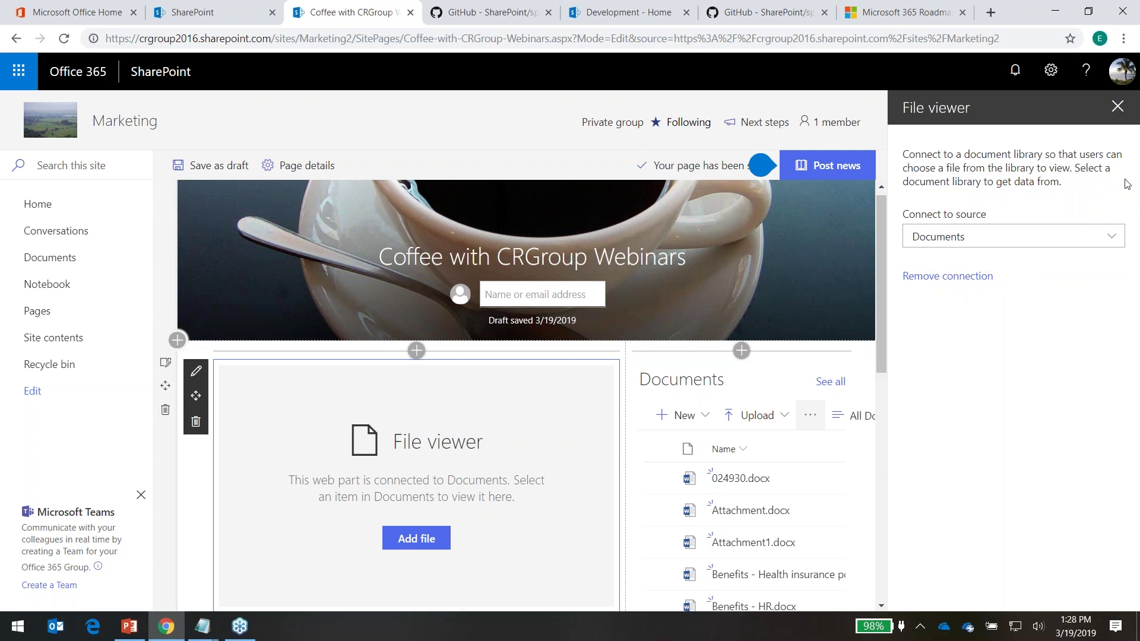
{"action": "left_click", "coordinate": [1116, 105]}
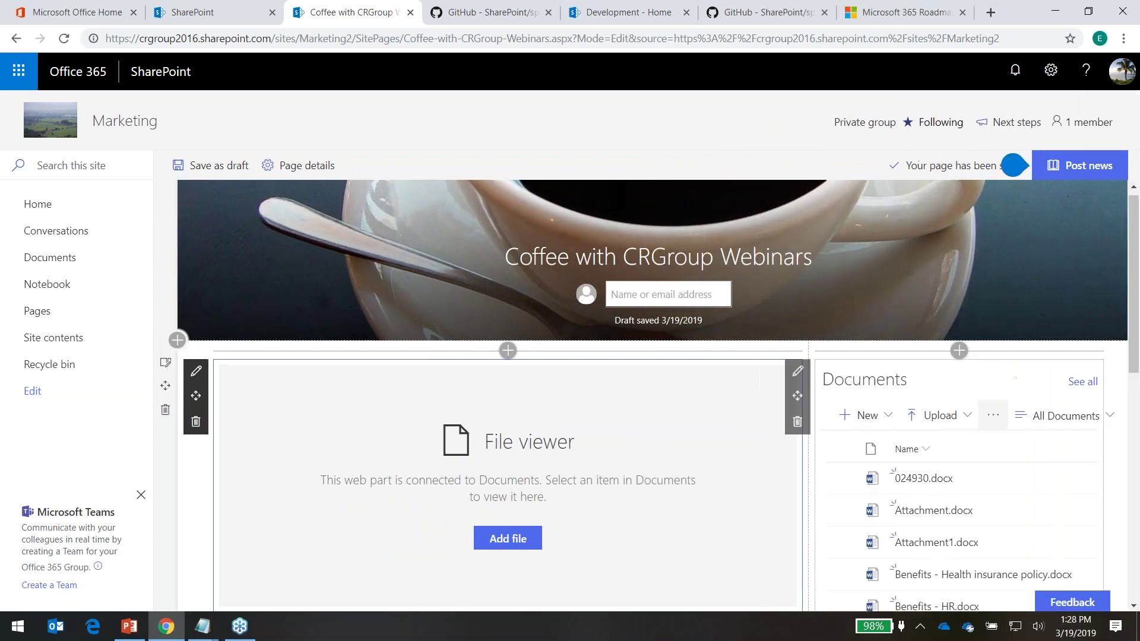
{"action": "left_click", "coordinate": [1100, 166]}
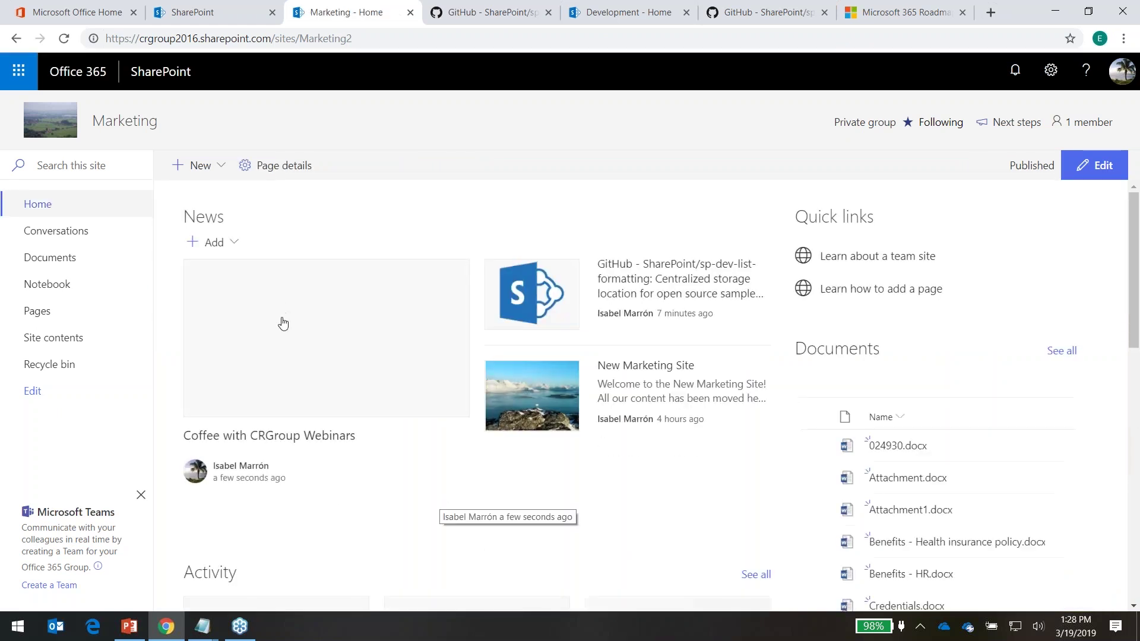
Open the Coffee with CRGroup Webinars page and preview 024930.docx, then Attachment1.docx
{"action": "left_click", "coordinate": [290, 318]}
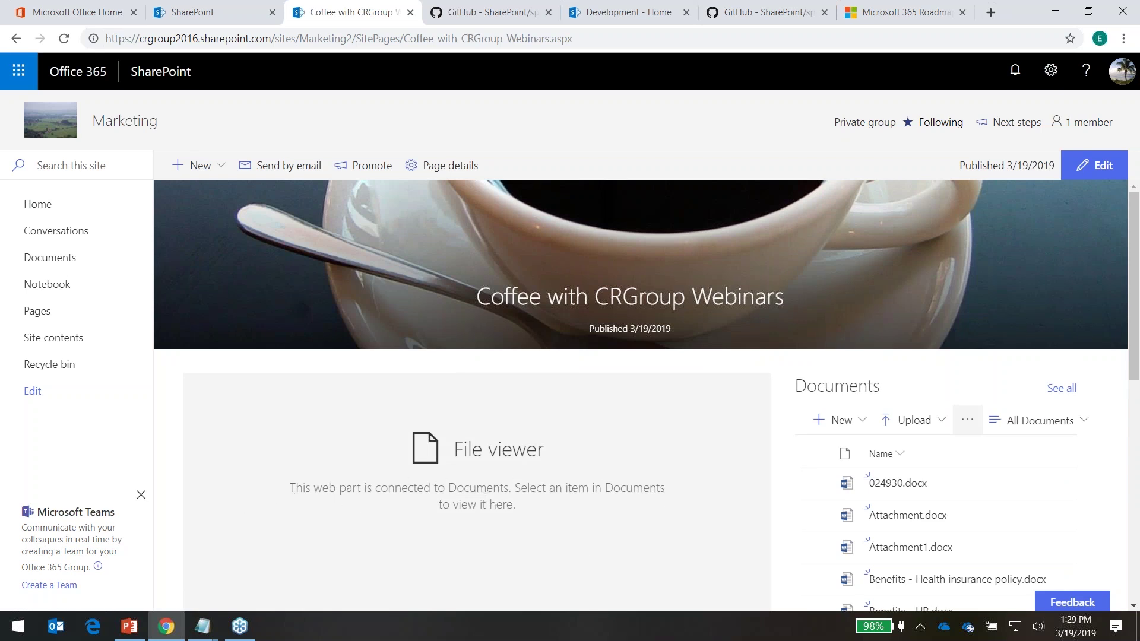
{"action": "left_click", "coordinate": [817, 485]}
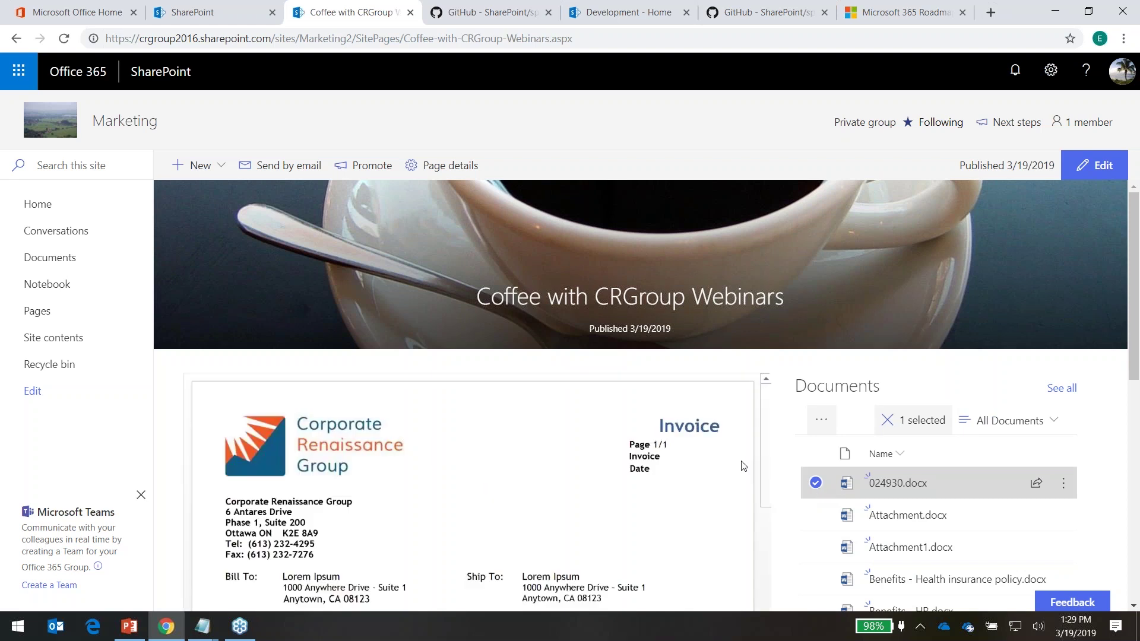
{"action": "scroll", "coordinate": [563, 516], "scroll_direction": "down", "scroll_amount": 3}
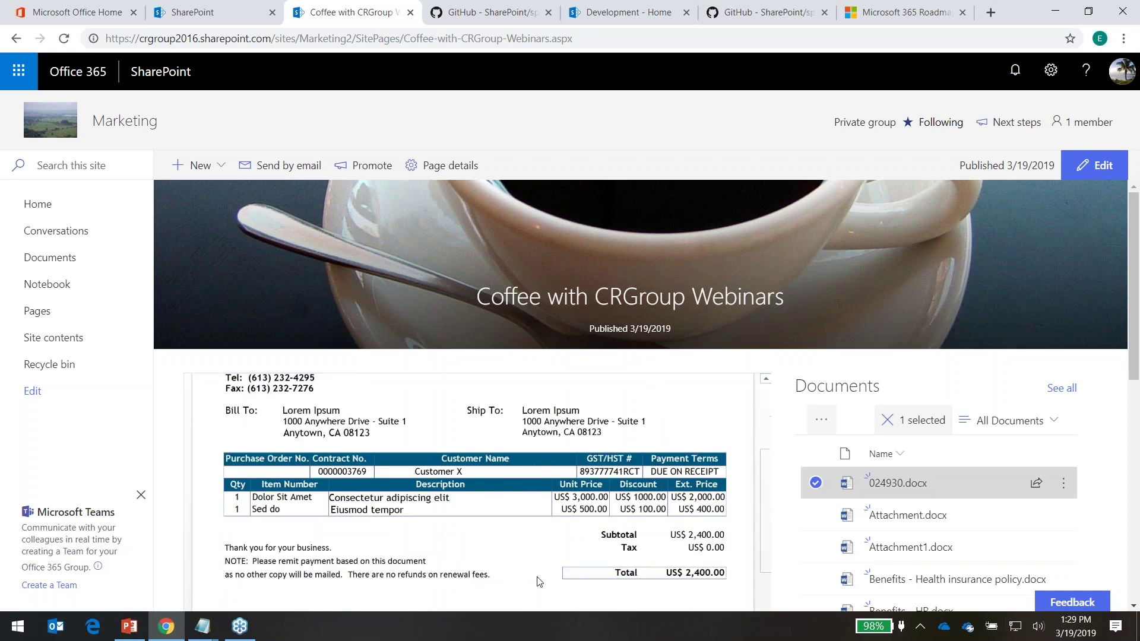
{"action": "left_click", "coordinate": [817, 486]}
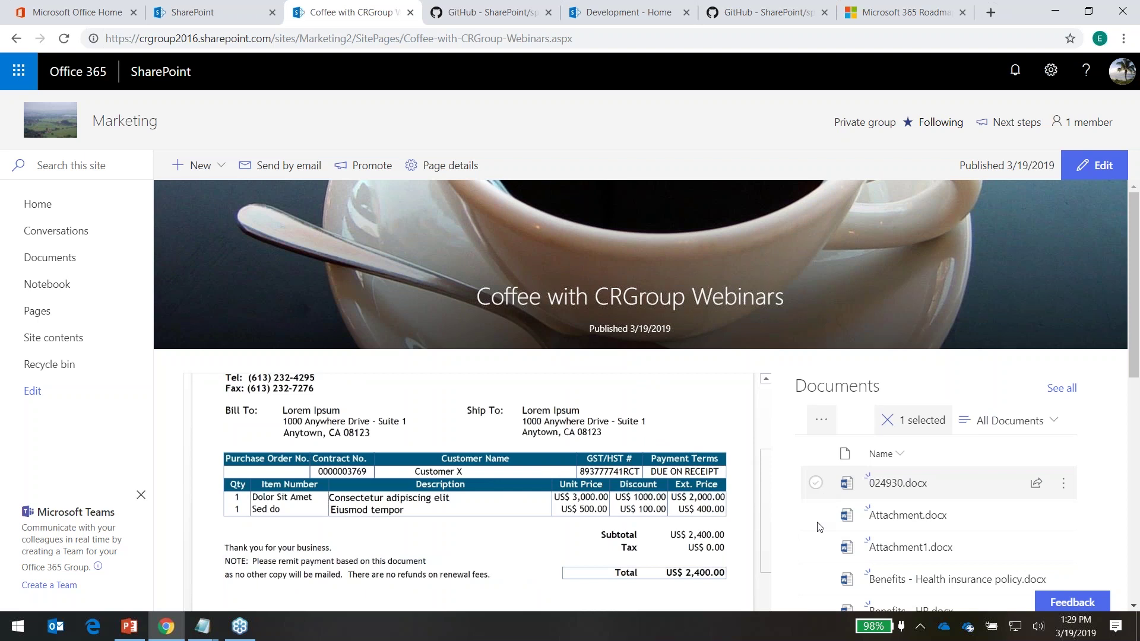
{"action": "left_click", "coordinate": [816, 546]}
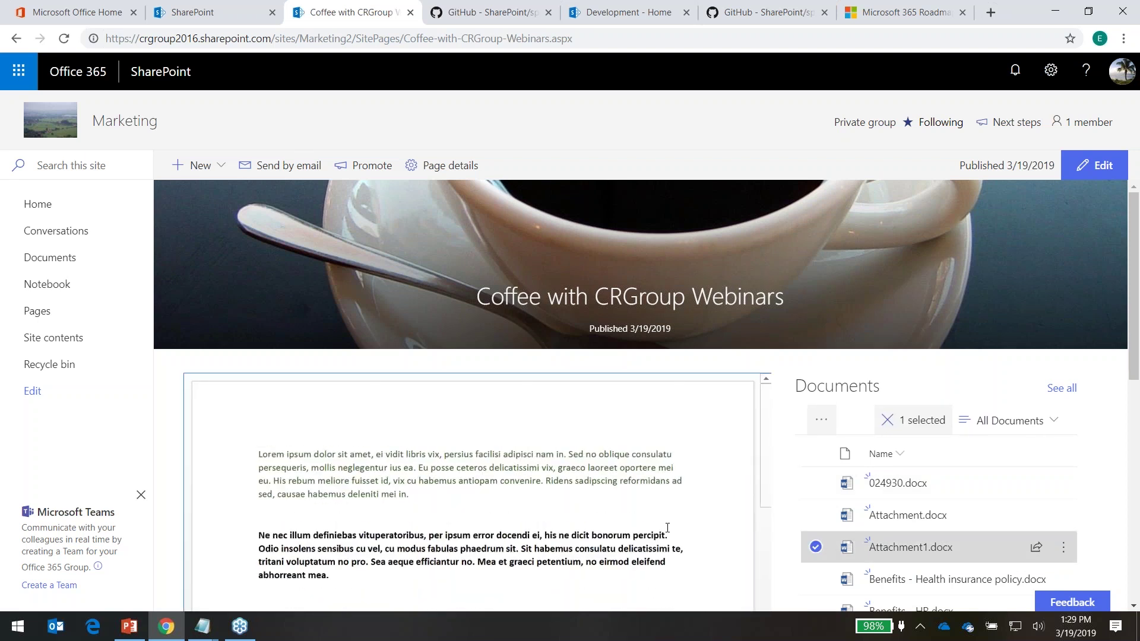
{"action": "scroll", "coordinate": [822, 333], "scroll_direction": "down", "scroll_amount": 4}
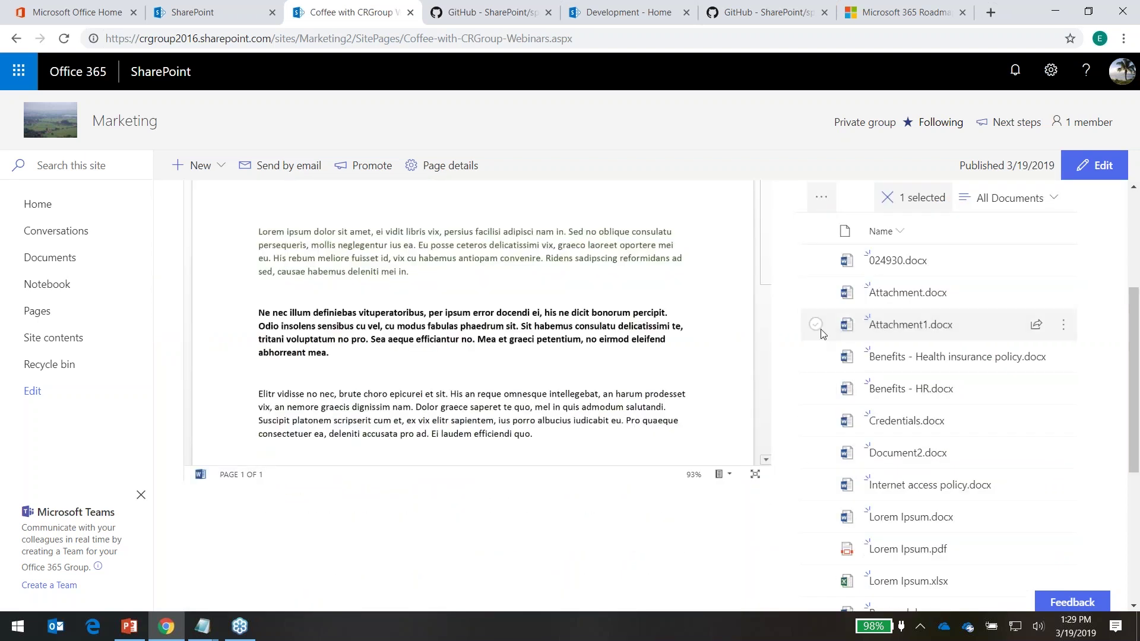
{"action": "left_click", "coordinate": [821, 332]}
Preview Benefits - Health insurance policy.docx in the File viewer and scroll through it
{"action": "left_click", "coordinate": [815, 356]}
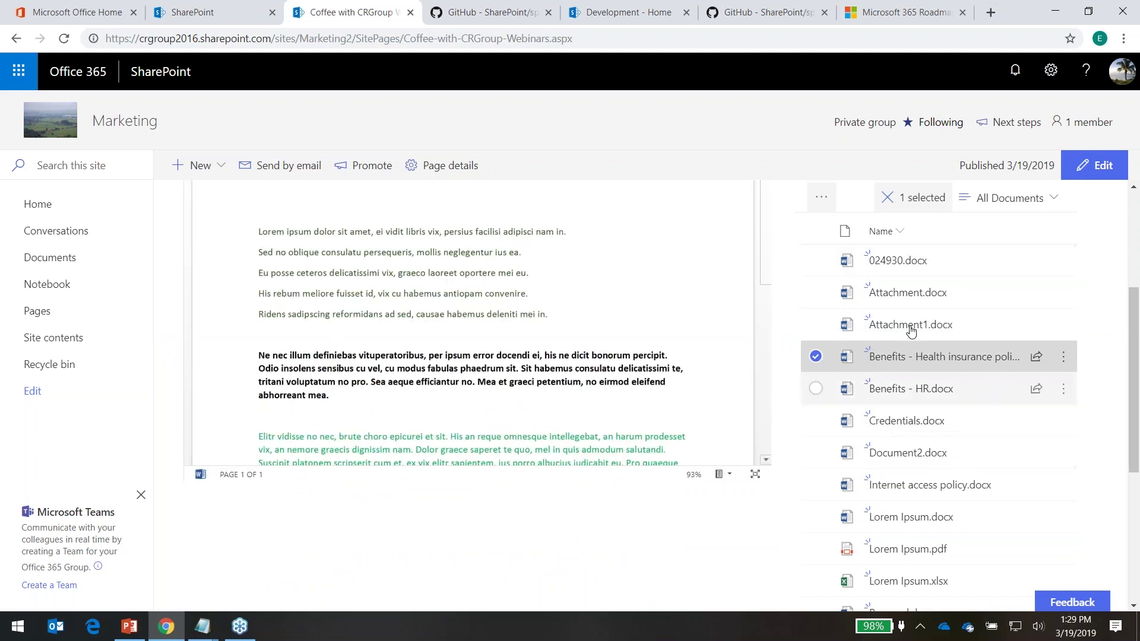
{"action": "scroll", "coordinate": [884, 567], "scroll_direction": "up", "scroll_amount": 4}
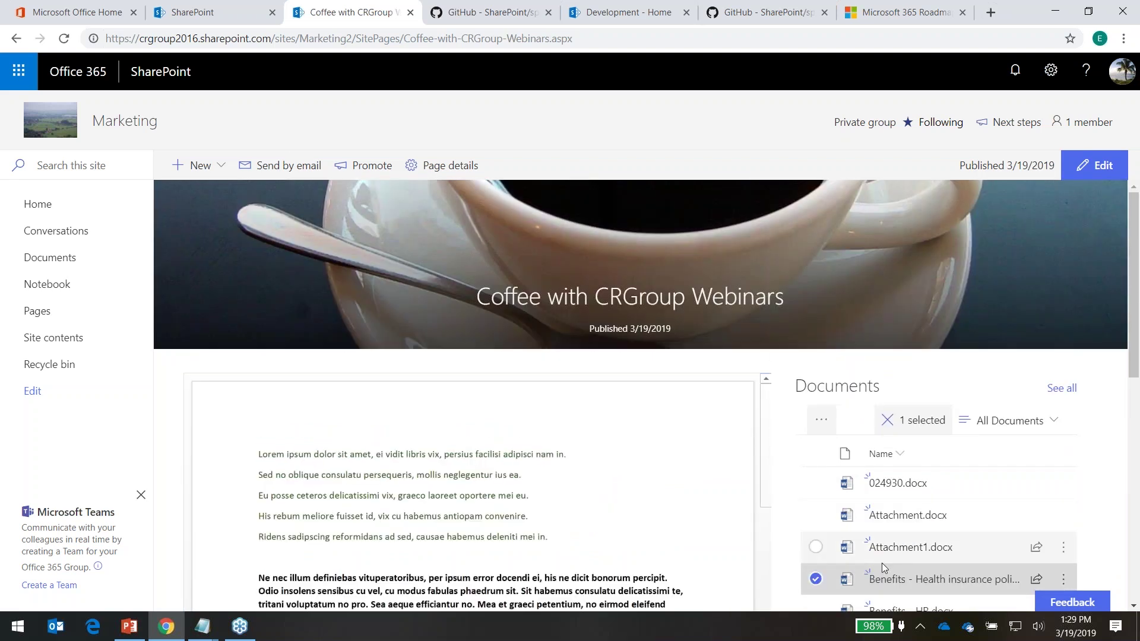
{"action": "scroll", "coordinate": [852, 552], "scroll_direction": "down", "scroll_amount": 3}
{"action": "scroll", "coordinate": [671, 303], "scroll_direction": "down", "scroll_amount": 8}
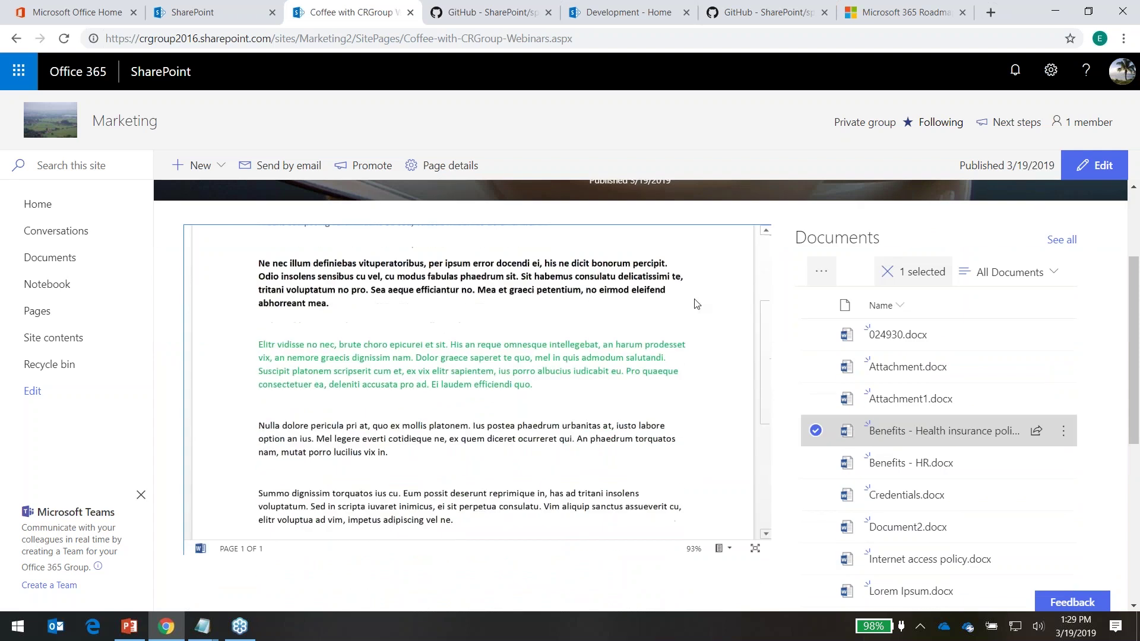
{"action": "scroll", "coordinate": [663, 288], "scroll_direction": "up", "scroll_amount": 6}
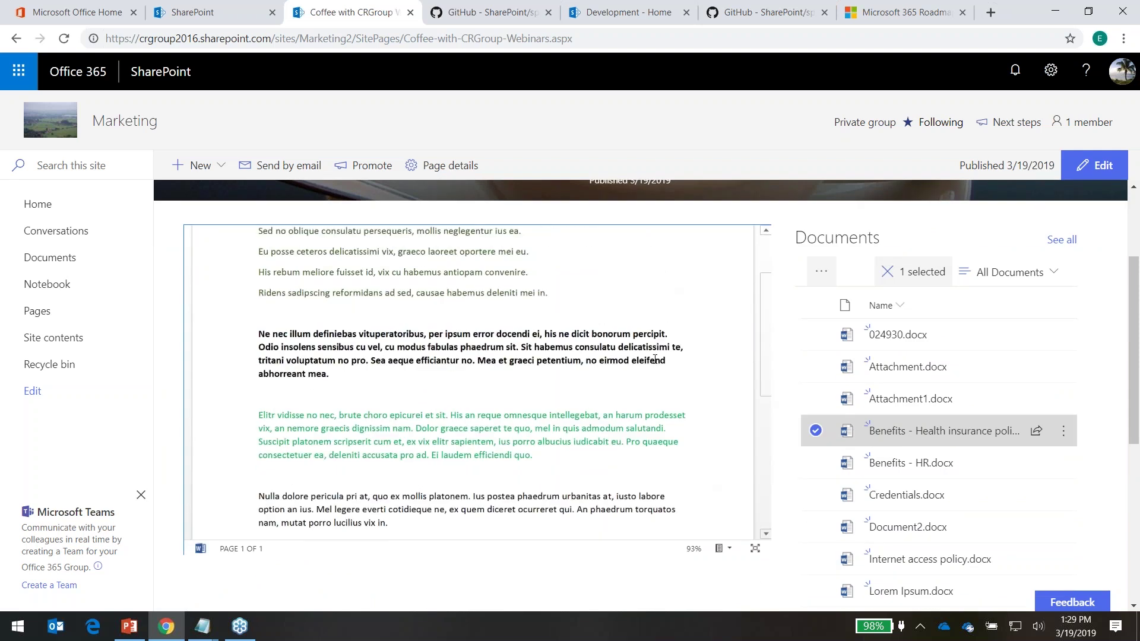
{"action": "scroll", "coordinate": [659, 345], "scroll_direction": "up", "scroll_amount": 2}
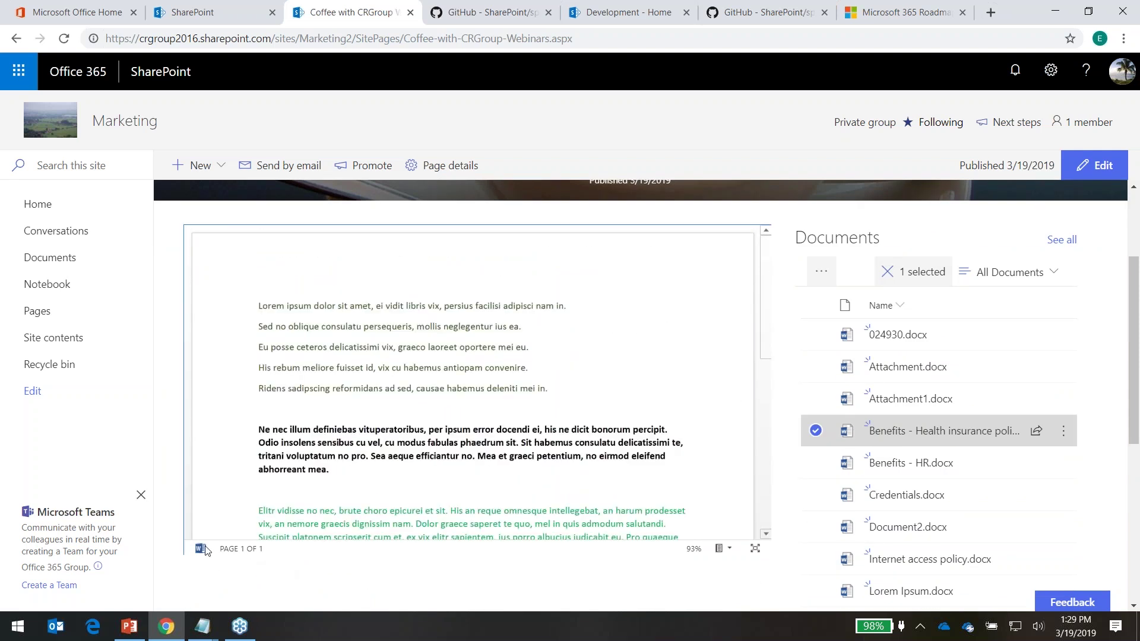
{"action": "left_click", "coordinate": [755, 552]}
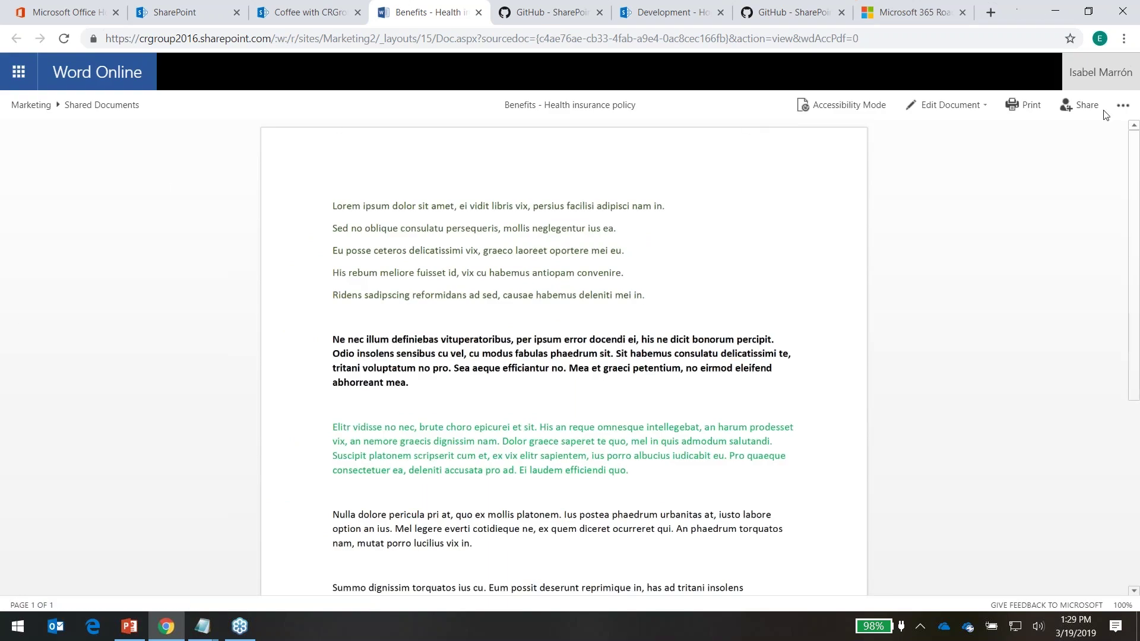
{"action": "left_click", "coordinate": [982, 103]}
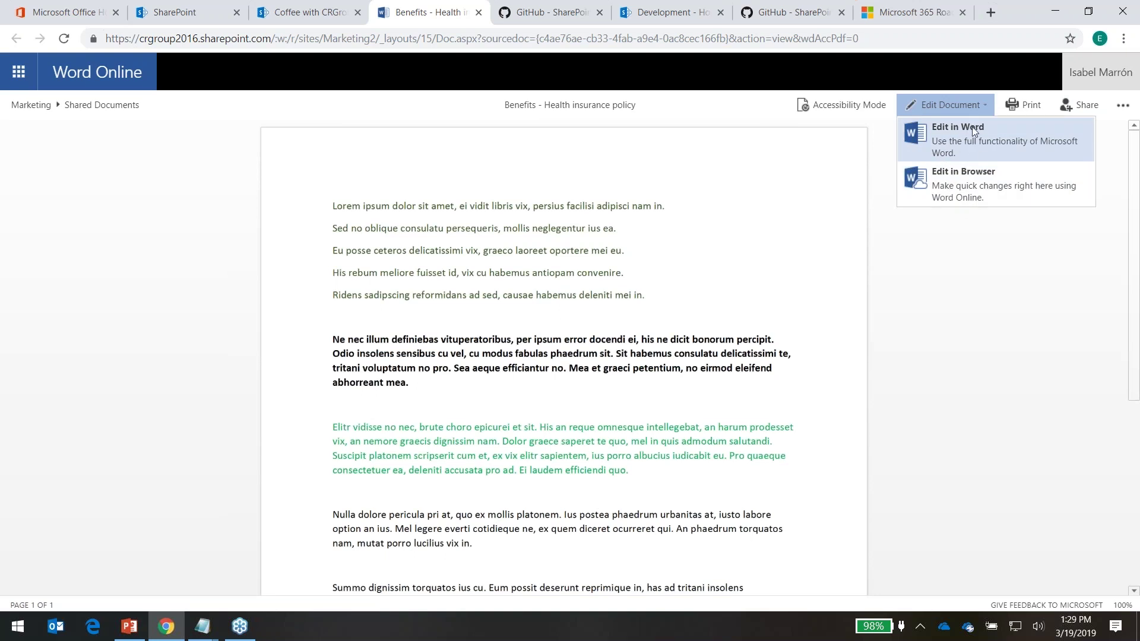
{"action": "left_click", "coordinate": [988, 279]}
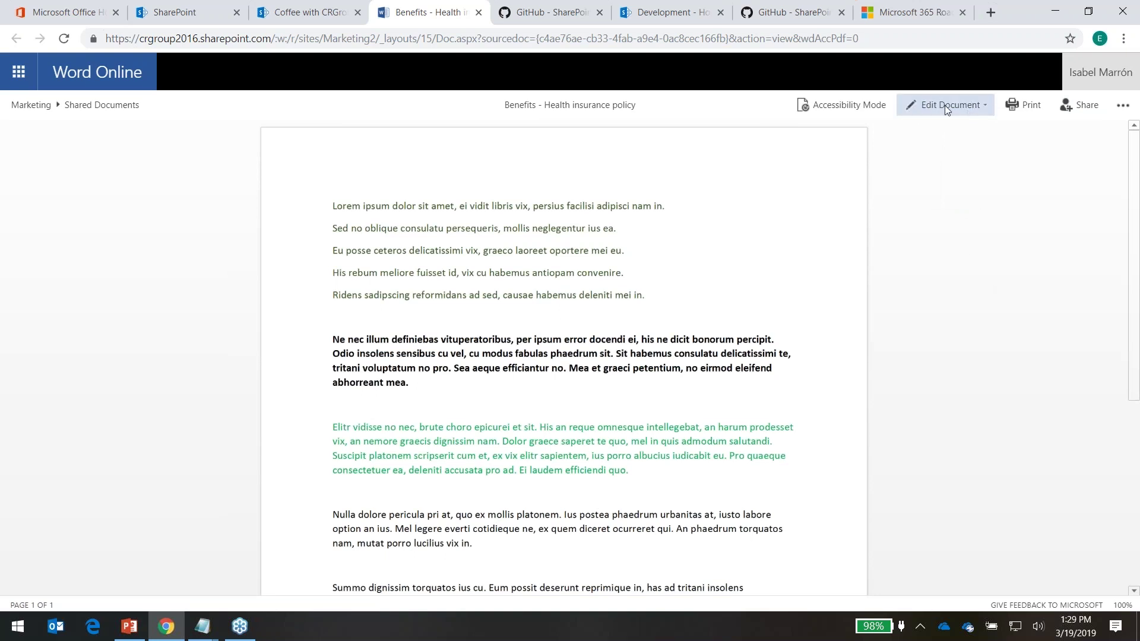
{"action": "left_click", "coordinate": [479, 13]}
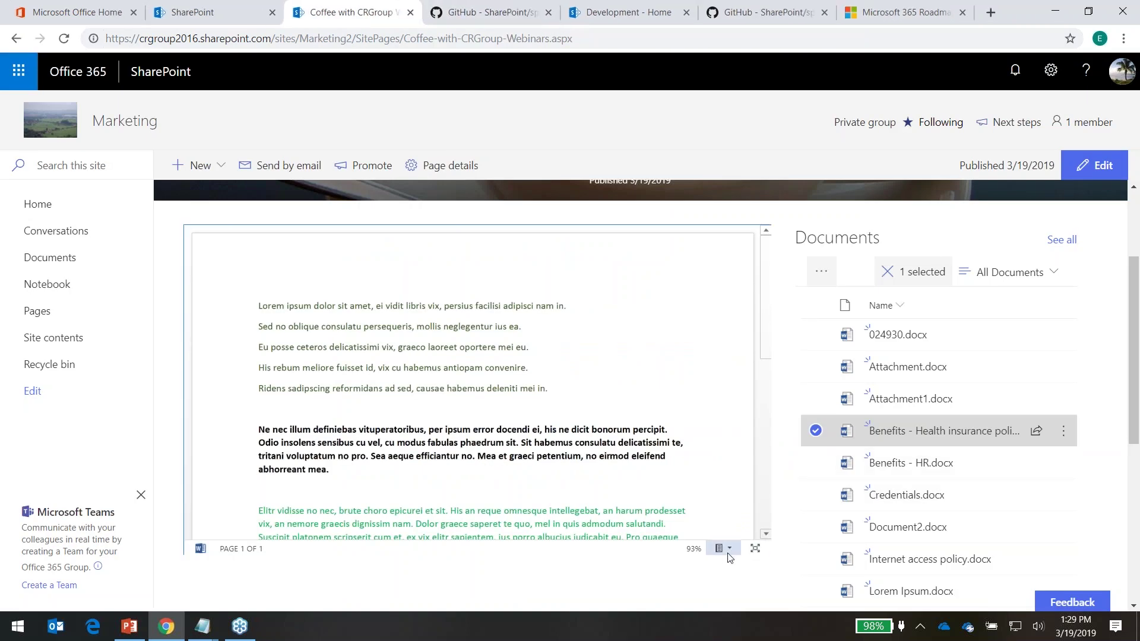
Clear the Benefits document from the File viewer, and briefly preview then clear Credentials.docx
{"action": "left_click", "coordinate": [728, 548]}
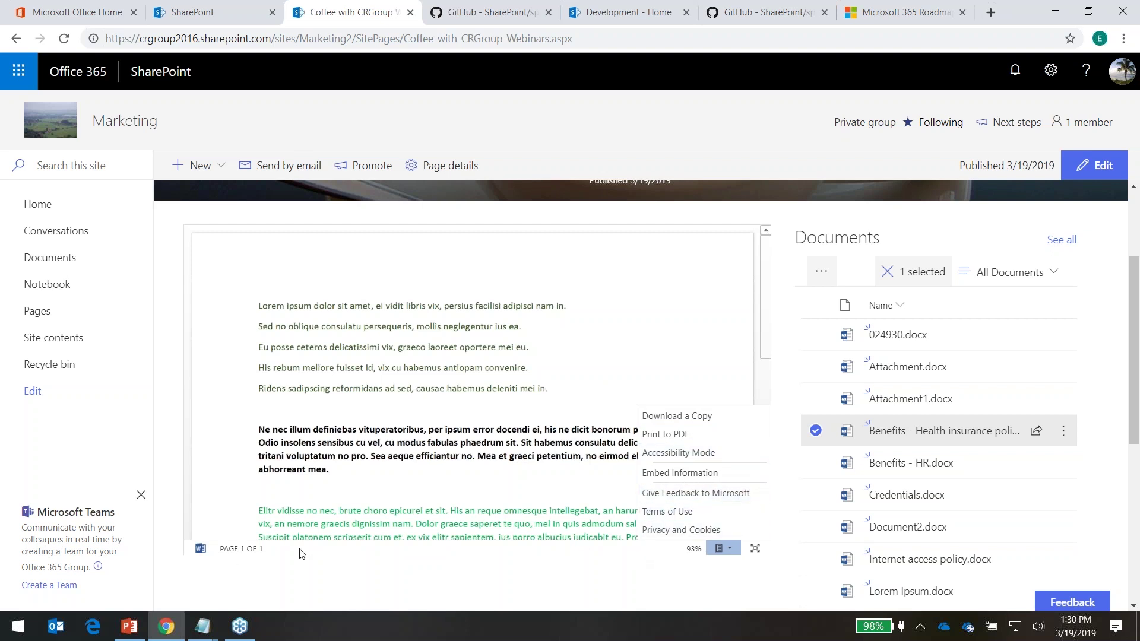
{"action": "left_click", "coordinate": [724, 557]}
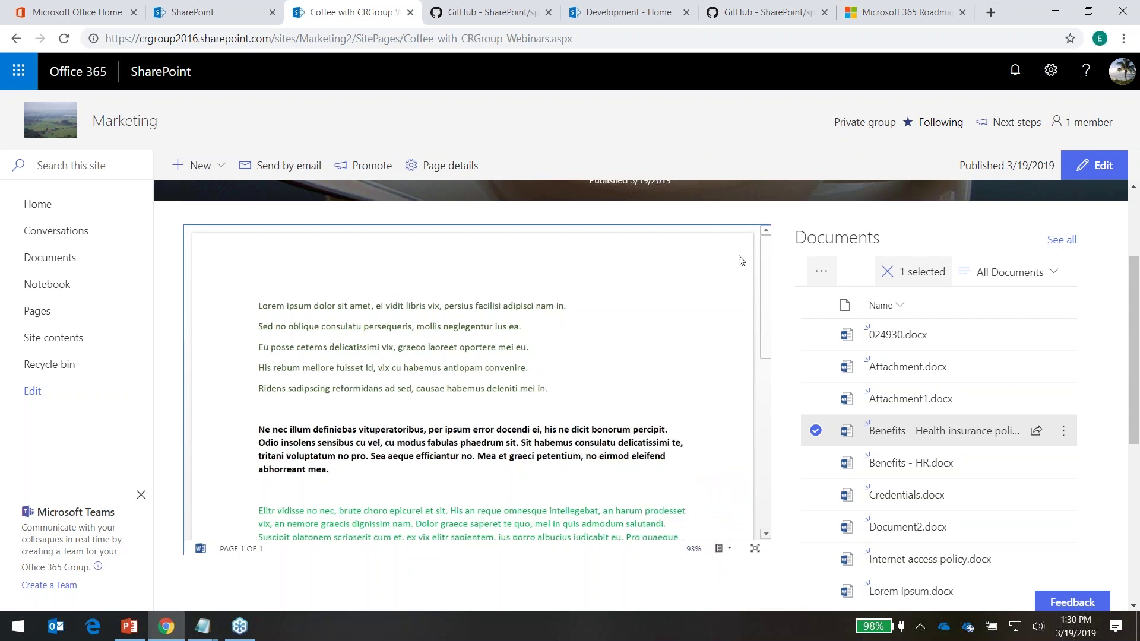
{"action": "left_click", "coordinate": [816, 430]}
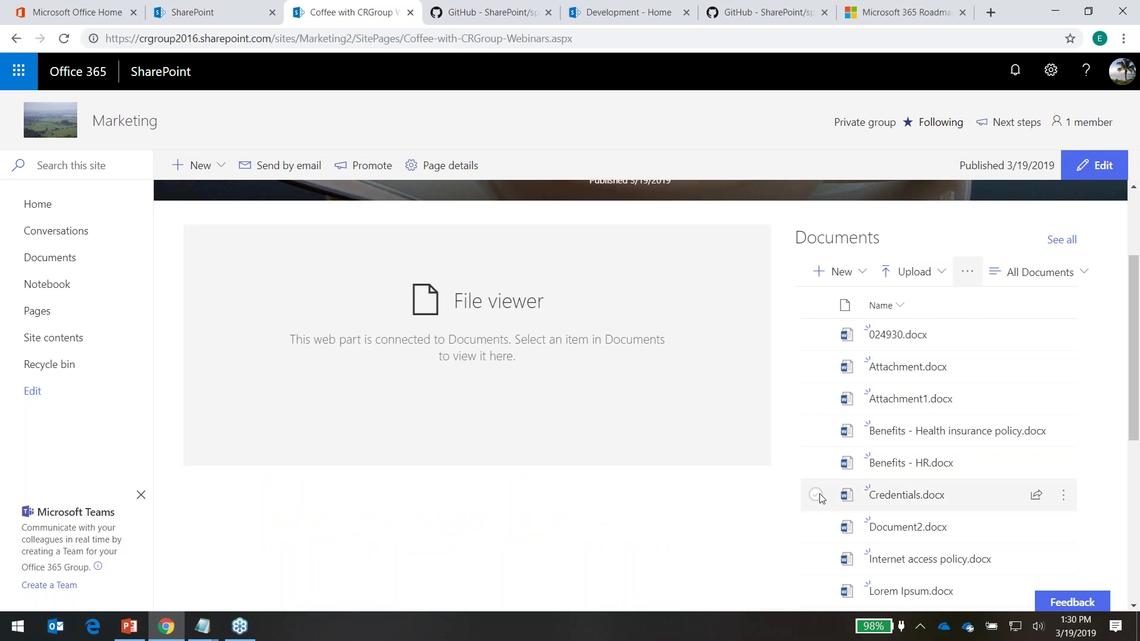
{"action": "left_click", "coordinate": [816, 495]}
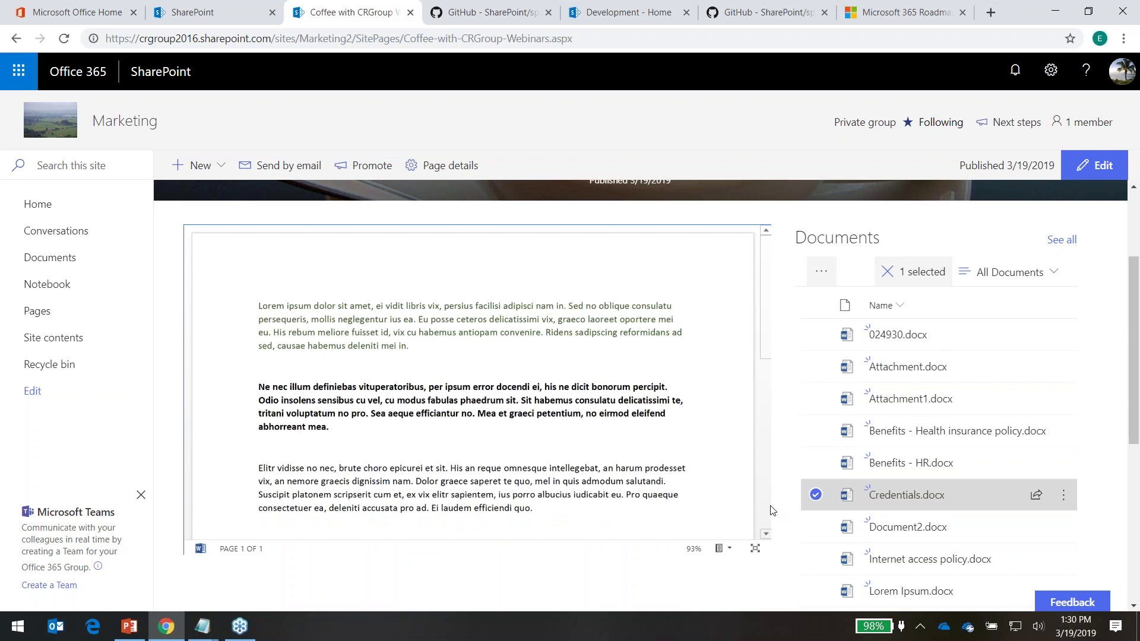
{"action": "left_click", "coordinate": [816, 496]}
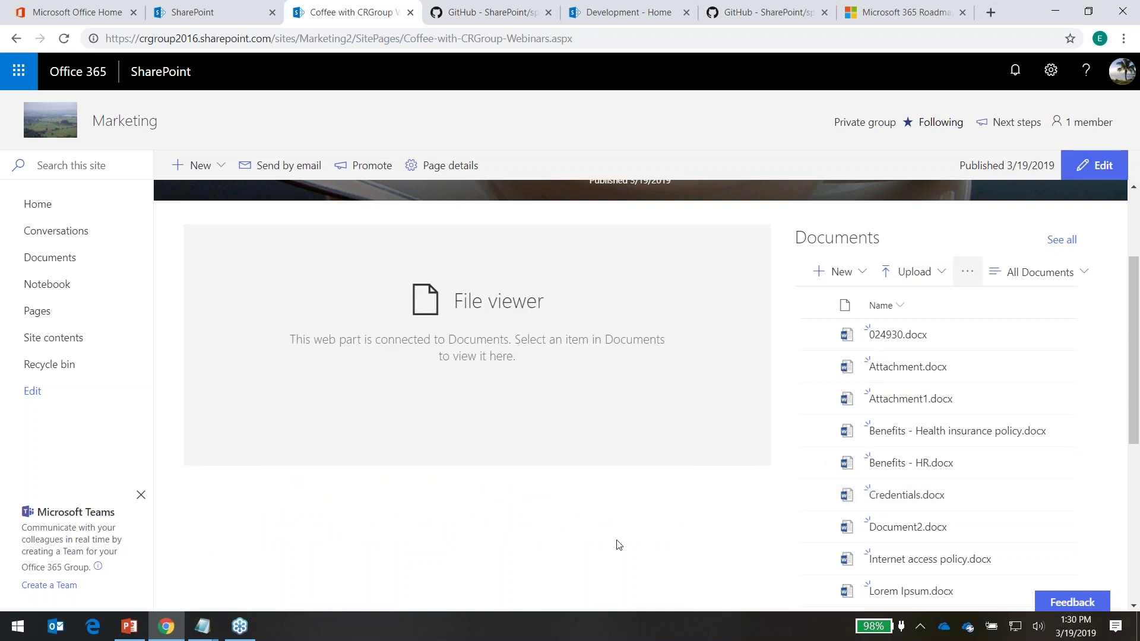
{"action": "scroll", "coordinate": [647, 552], "scroll_direction": "down", "scroll_amount": 10}
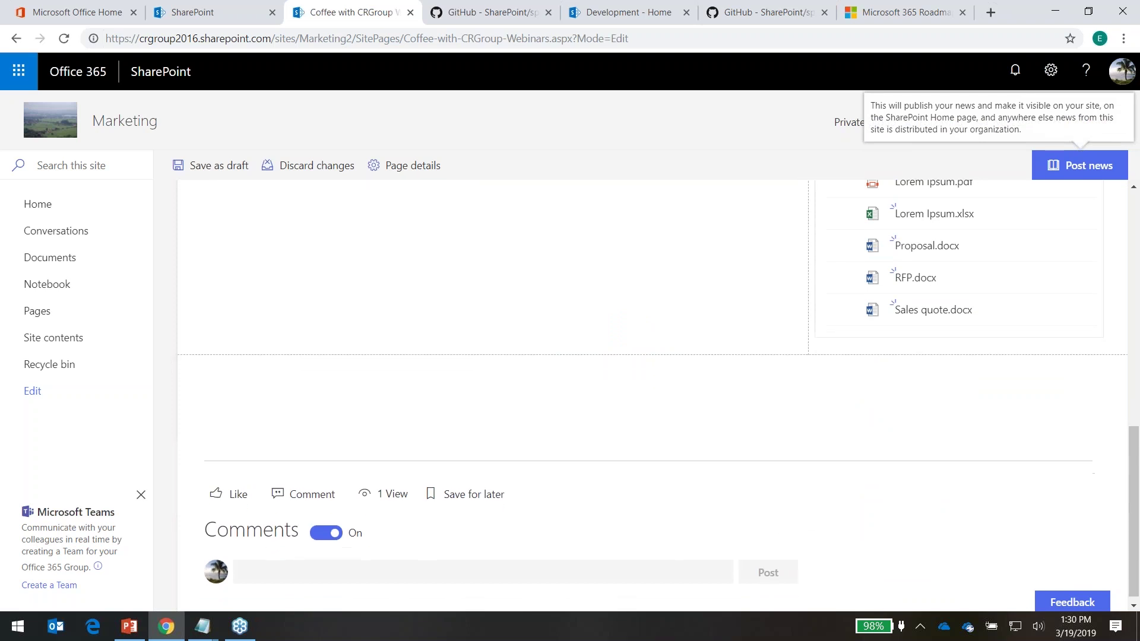
Browse the web part toolbox without adding anything, then discard the page edits and confirm with Yes
{"action": "left_click", "coordinate": [658, 378]}
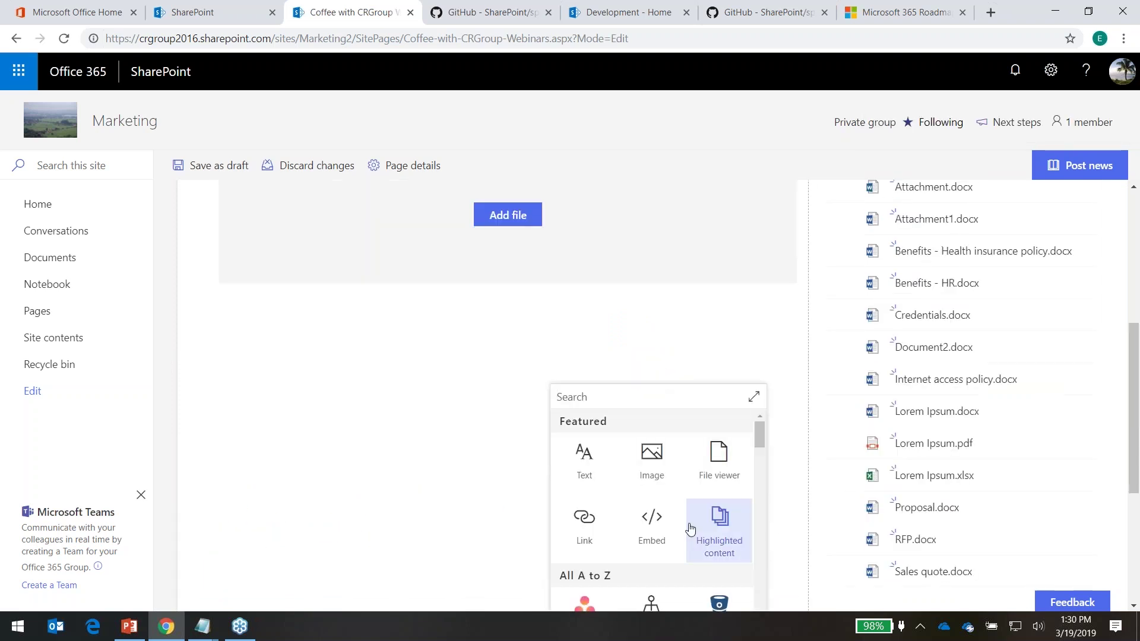
{"action": "scroll", "coordinate": [712, 535], "scroll_direction": "down", "scroll_amount": 3}
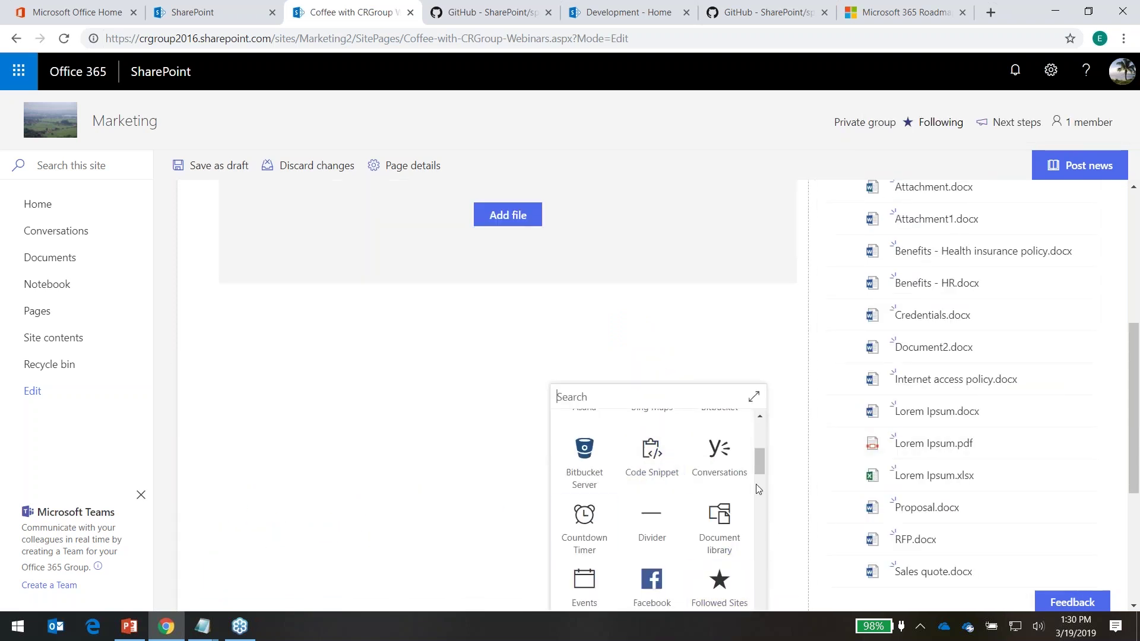
{"action": "left_click_drag", "start_coordinate": [760, 455], "coordinate": [760, 499]}
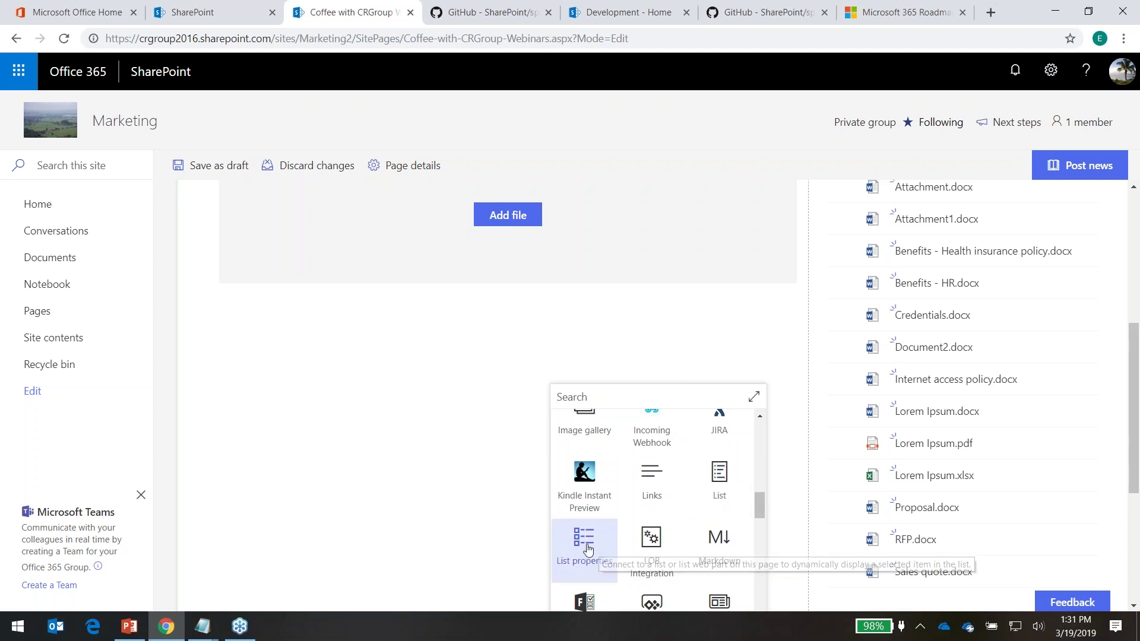
{"action": "left_click", "coordinate": [580, 349]}
{"action": "scroll", "coordinate": [782, 420], "scroll_direction": "up", "scroll_amount": 5}
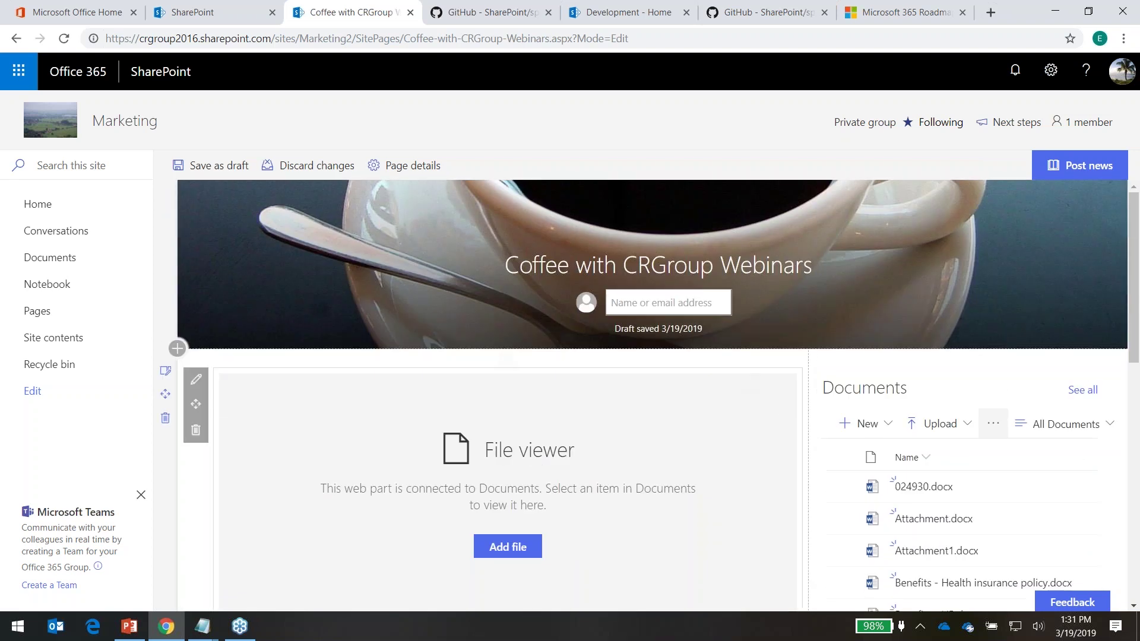
{"action": "left_click", "coordinate": [305, 168]}
{"action": "left_click", "coordinate": [580, 375]}
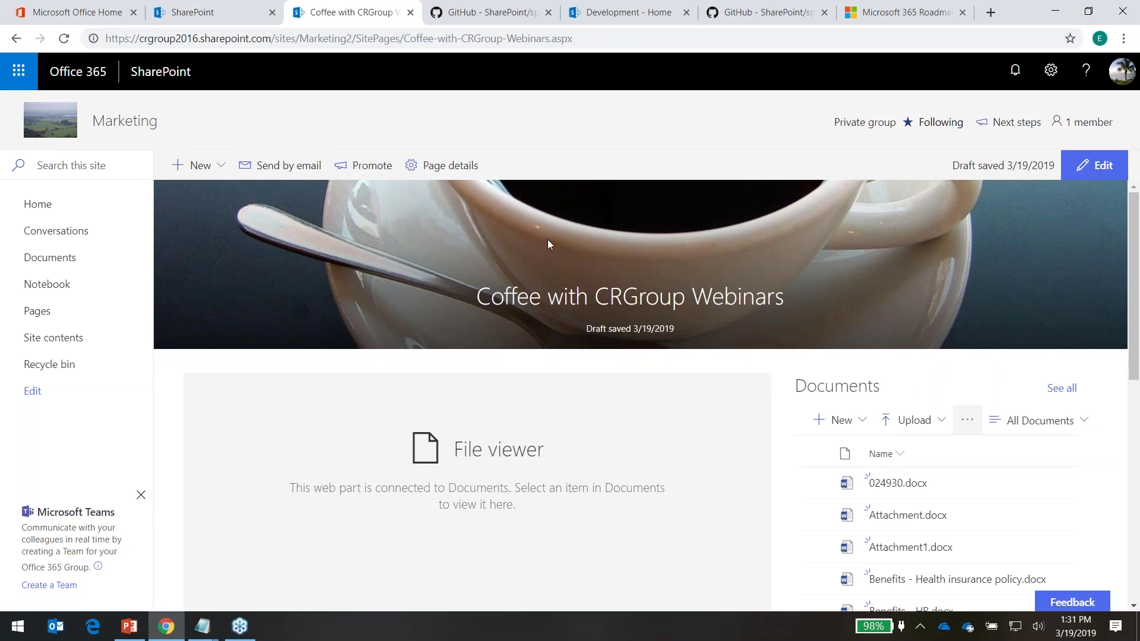
From the SharePoint start page, view the GitHub and Coffee with CRGroup Webinars news posts, then return home
{"action": "left_click", "coordinate": [153, 73]}
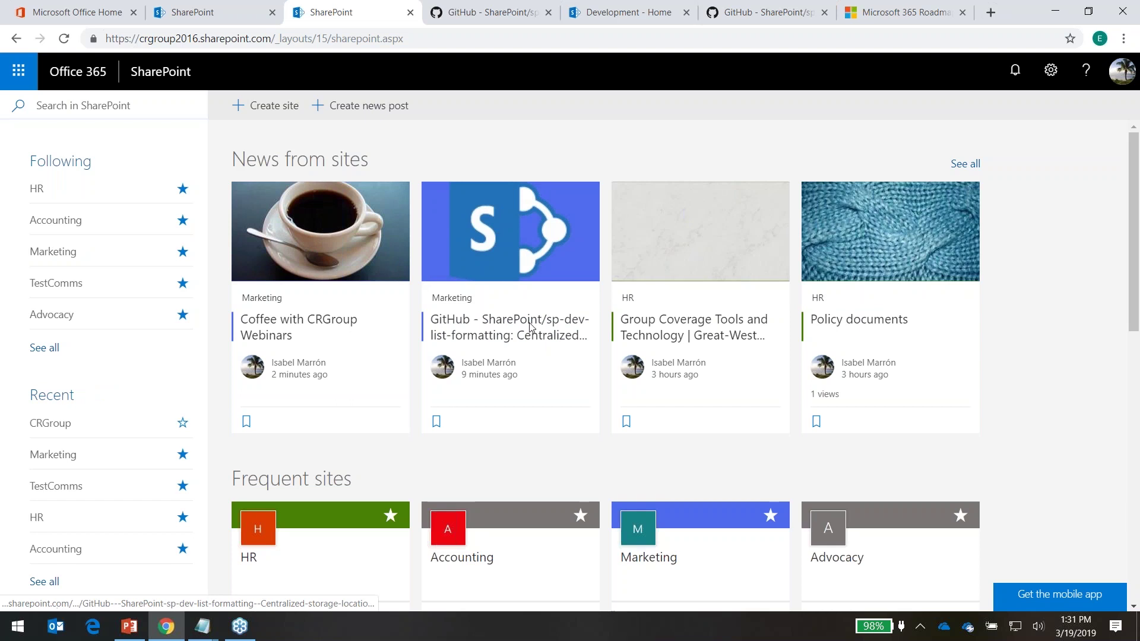
{"action": "left_click", "coordinate": [477, 229]}
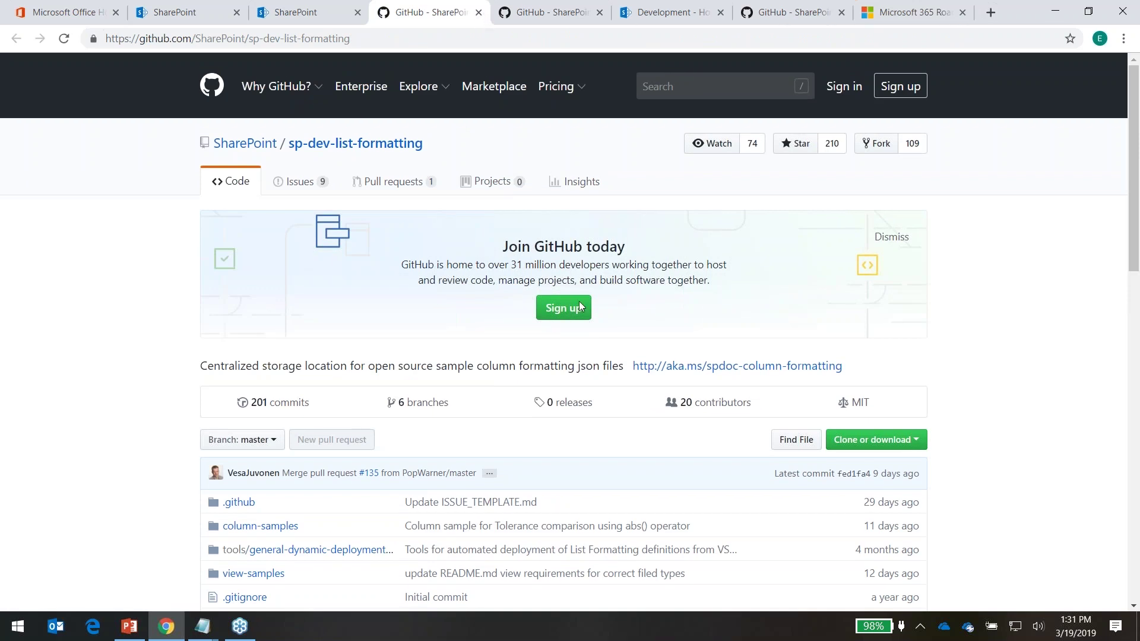
{"action": "left_click", "coordinate": [309, 11]}
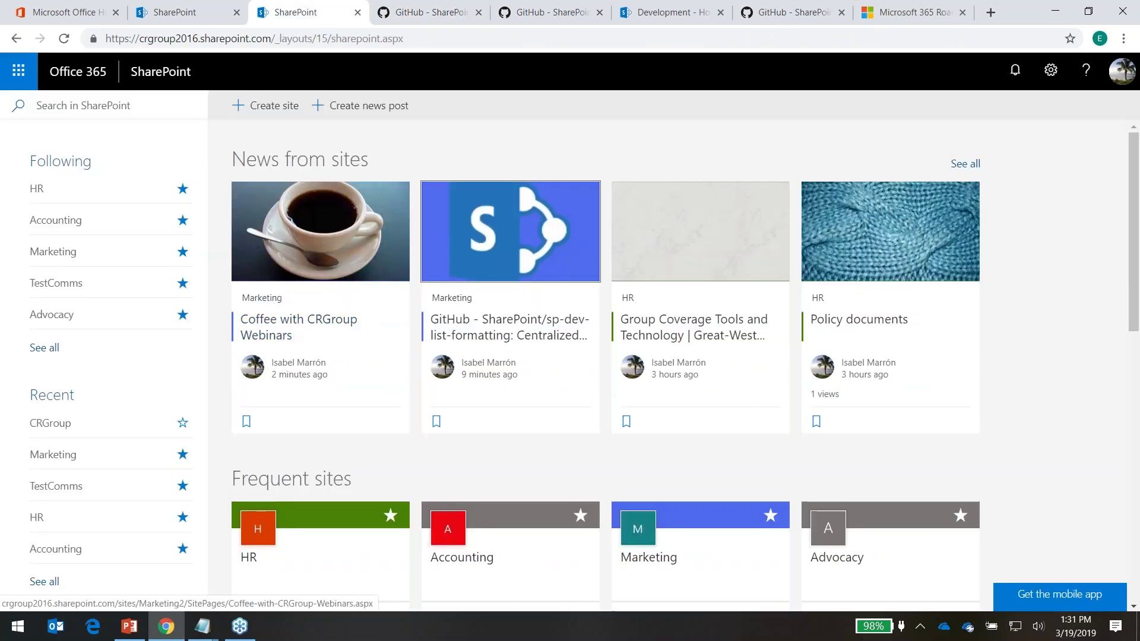
{"action": "left_click", "coordinate": [334, 235]}
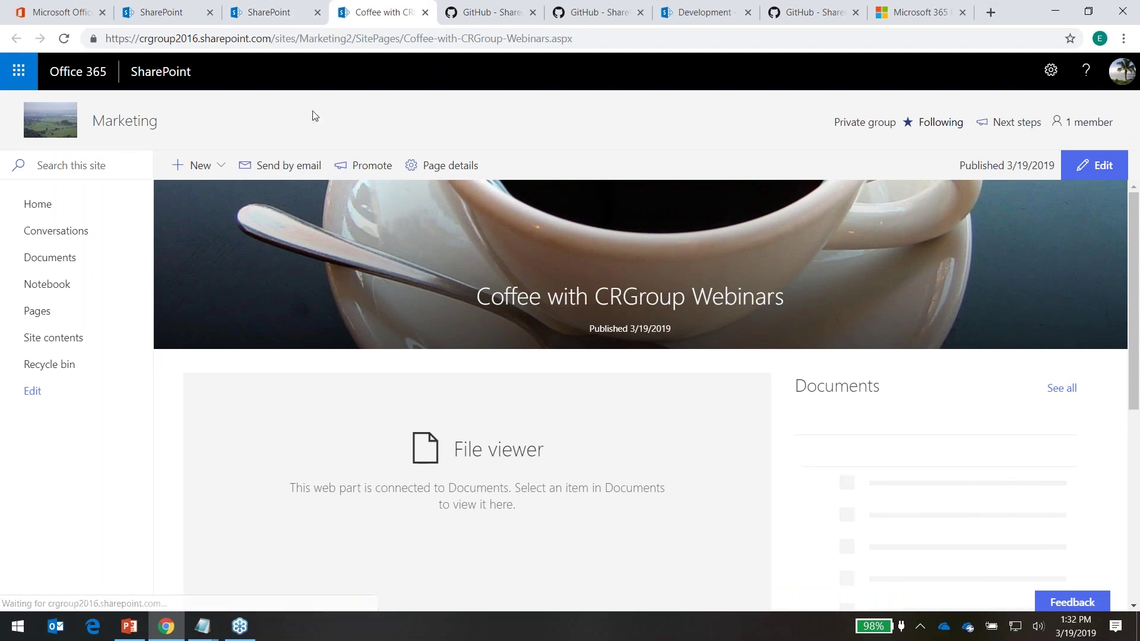
{"action": "left_click", "coordinate": [145, 72]}
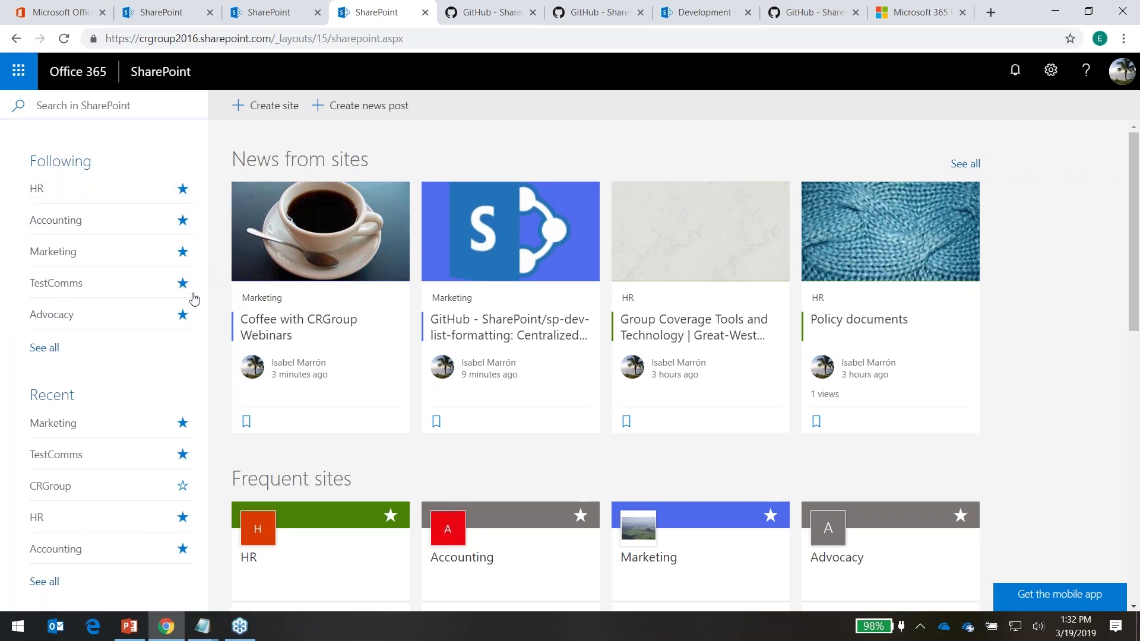
Open the Coffee with CRGroup Webinars post separately and leave the Marketing site unfollowed after toggling its star
{"action": "left_click", "coordinate": [327, 256]}
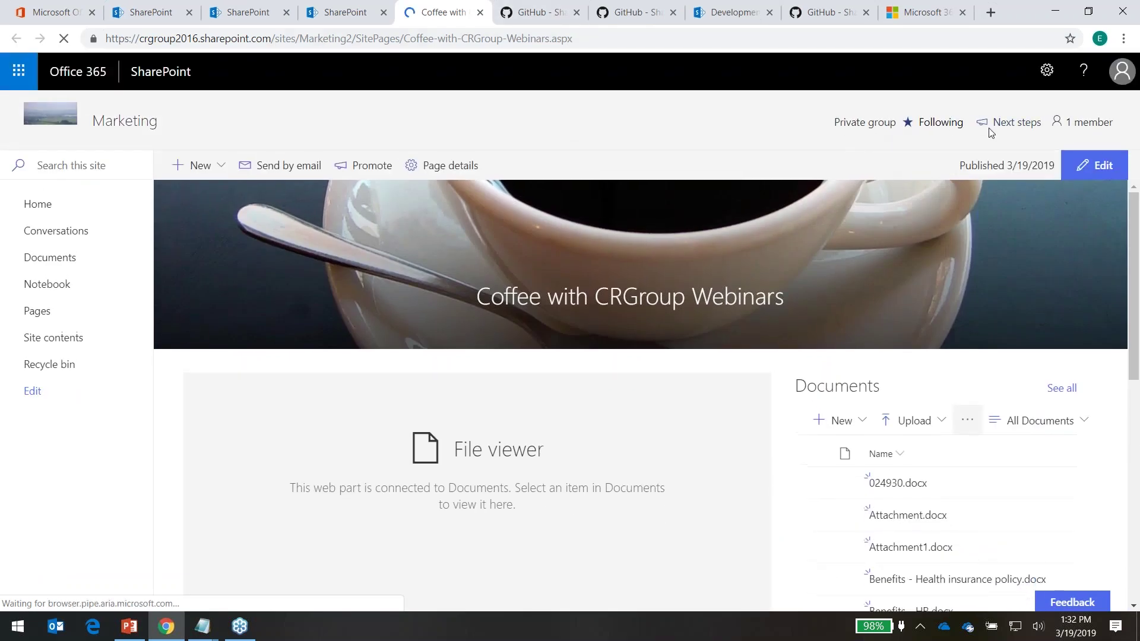
{"action": "left_click", "coordinate": [907, 126]}
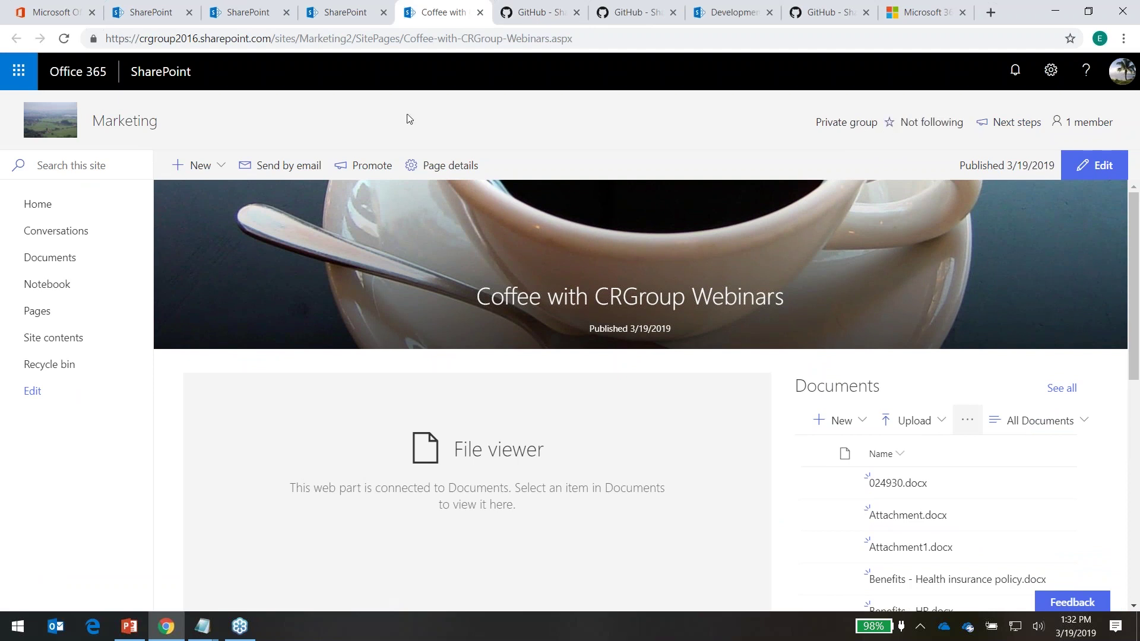
{"action": "left_click", "coordinate": [347, 13]}
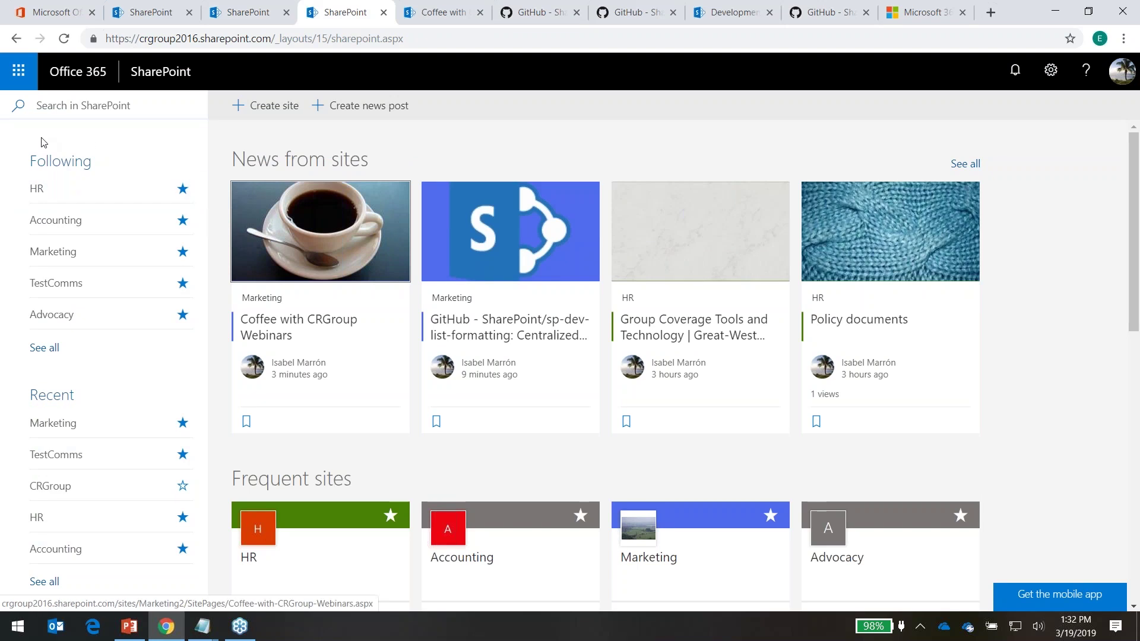
{"action": "left_click", "coordinate": [434, 17]}
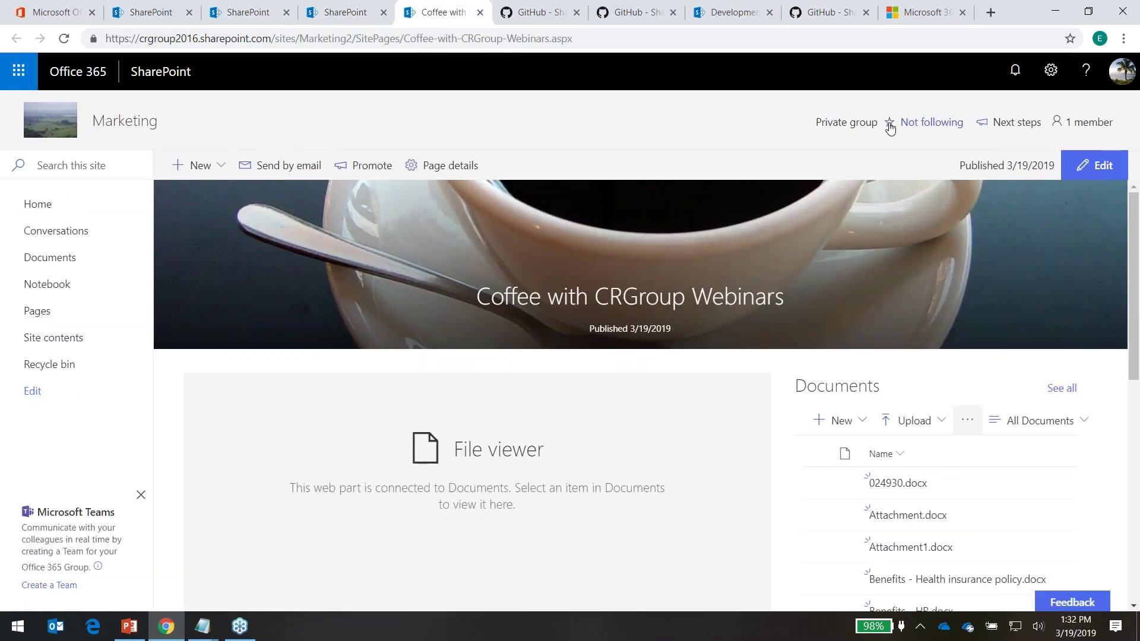
{"action": "left_click", "coordinate": [889, 124]}
{"action": "left_click", "coordinate": [910, 124]}
{"action": "left_click", "coordinate": [227, 12]}
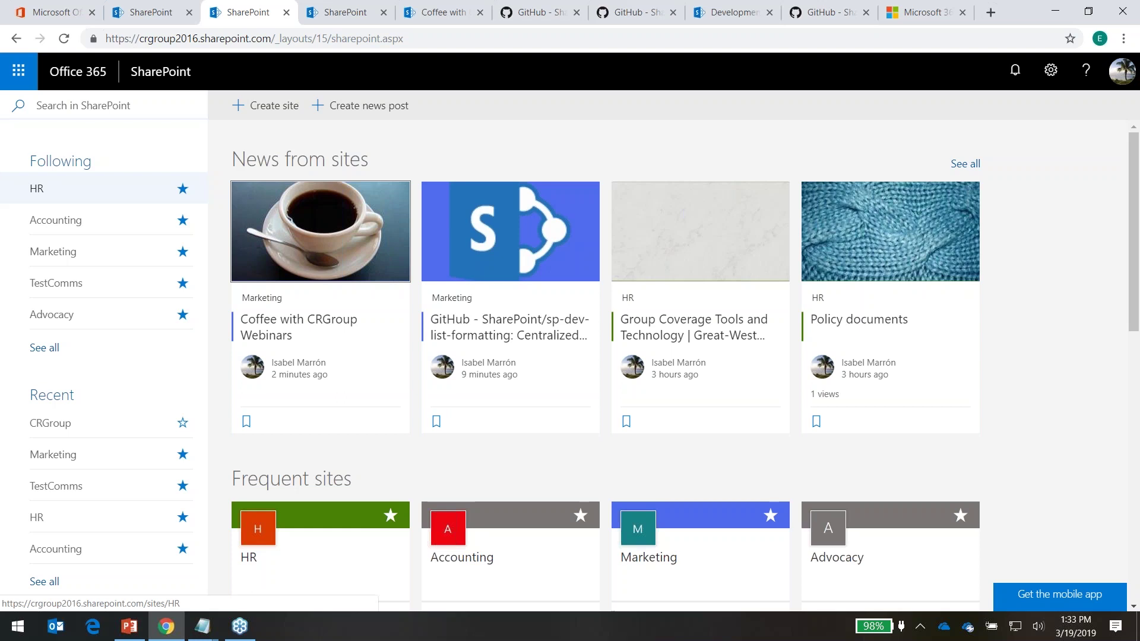
{"action": "left_click", "coordinate": [731, 14]}
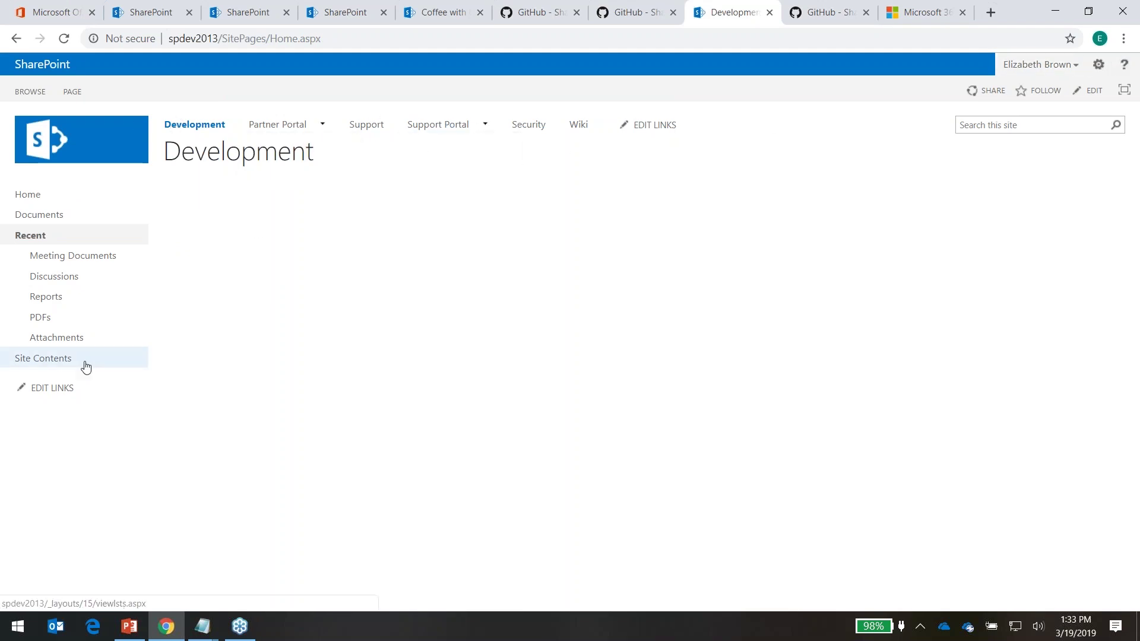
Review the Development site's contents and its Navigation settings under Site settings, then close that page
{"action": "left_click", "coordinate": [58, 364]}
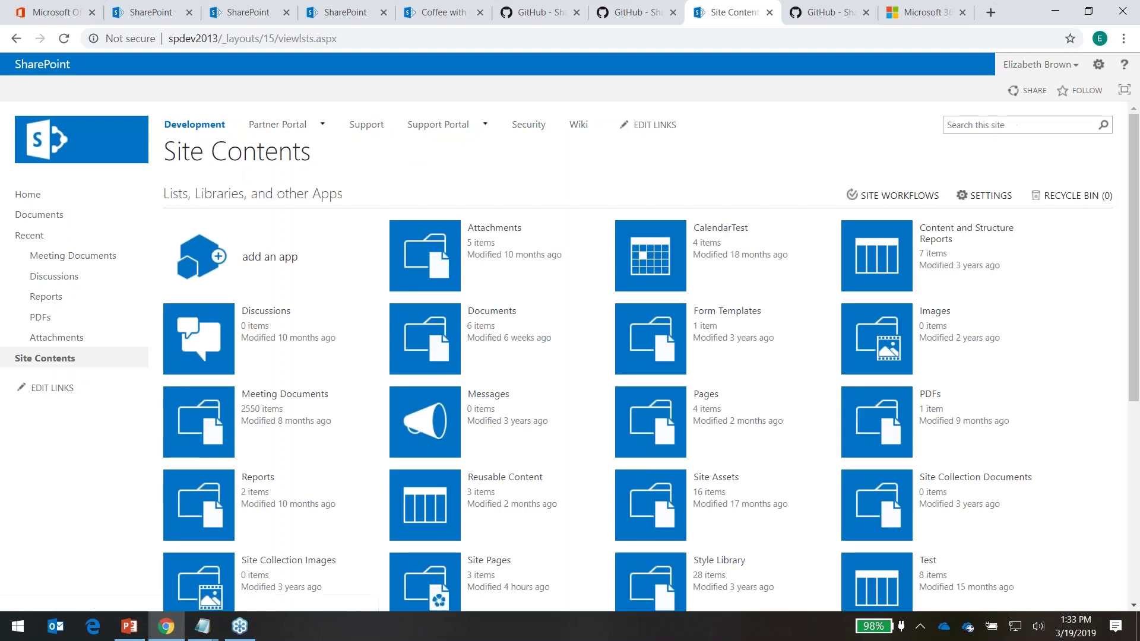
{"action": "scroll", "coordinate": [631, 432], "scroll_direction": "down", "scroll_amount": 6}
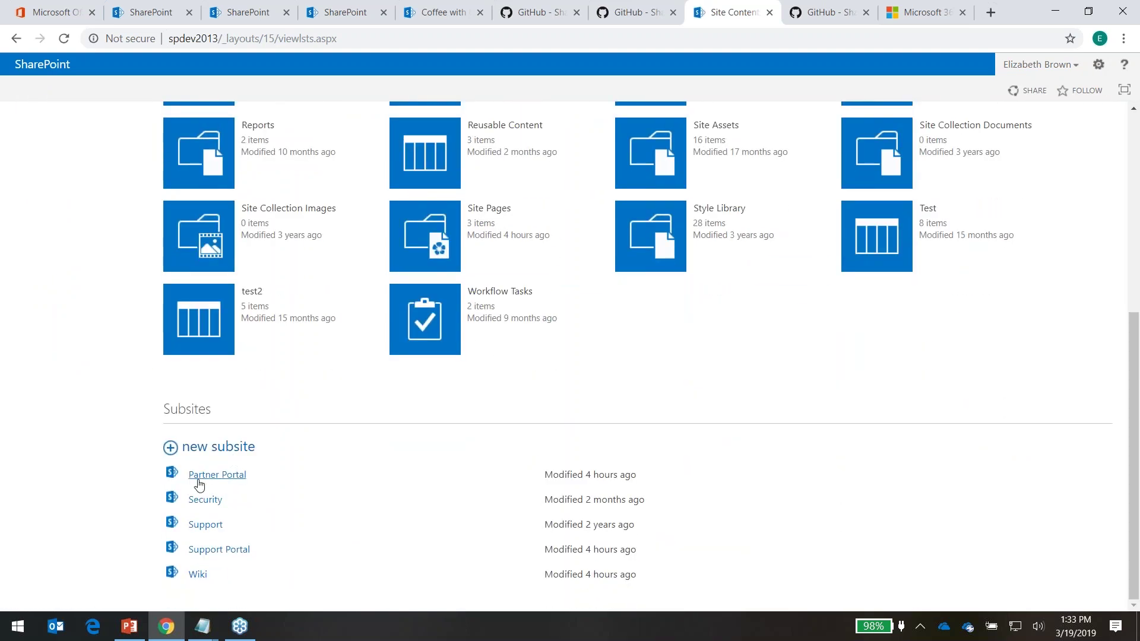
{"action": "scroll", "coordinate": [333, 333], "scroll_direction": "up", "scroll_amount": 6}
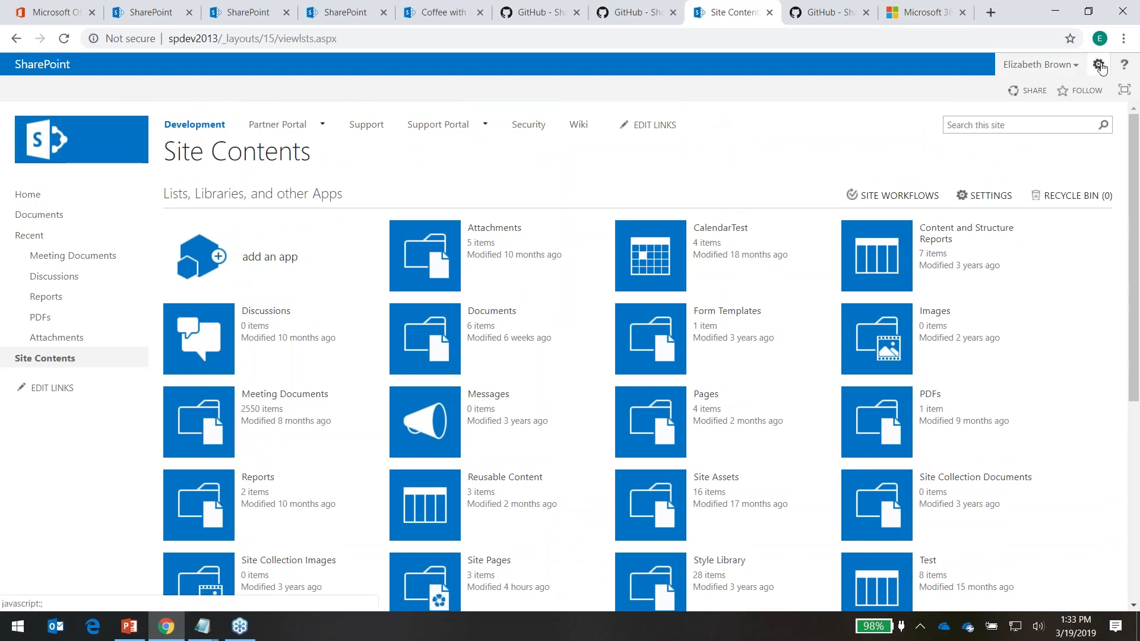
{"action": "left_click", "coordinate": [1098, 64]}
{"action": "left_click", "coordinate": [1069, 224]}
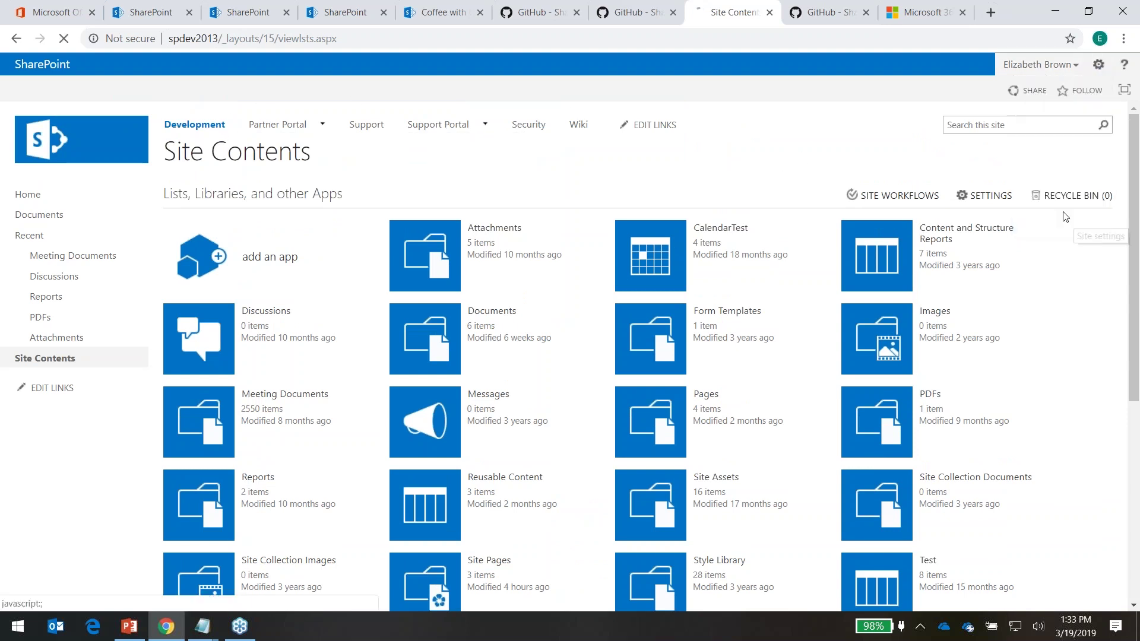
{"action": "left_click", "coordinate": [445, 327]}
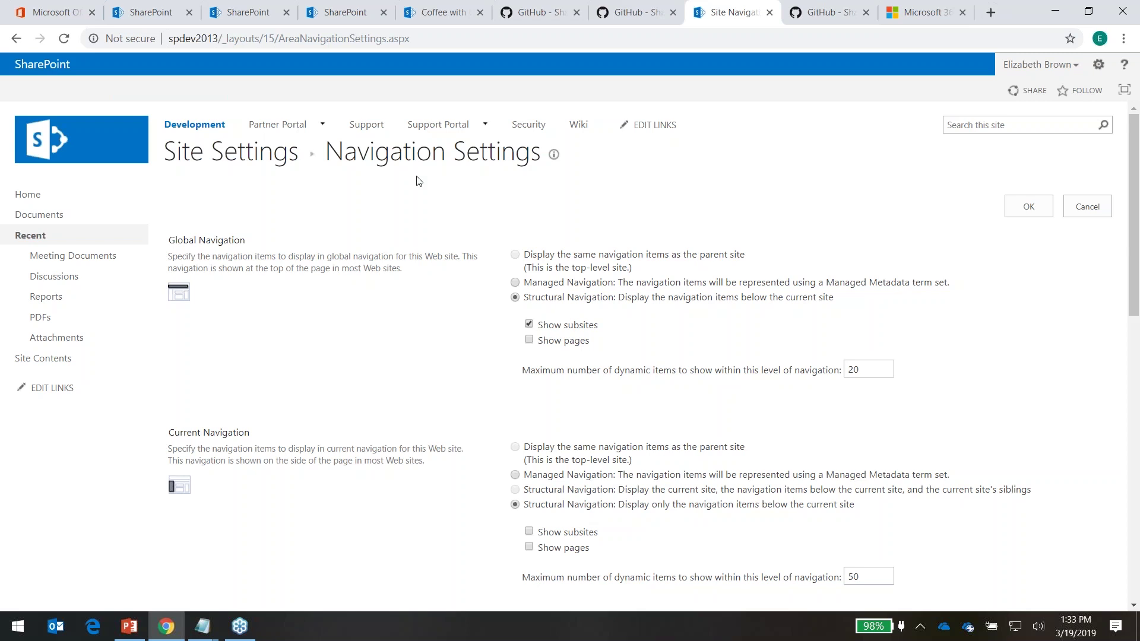
{"action": "left_click", "coordinate": [773, 15]}
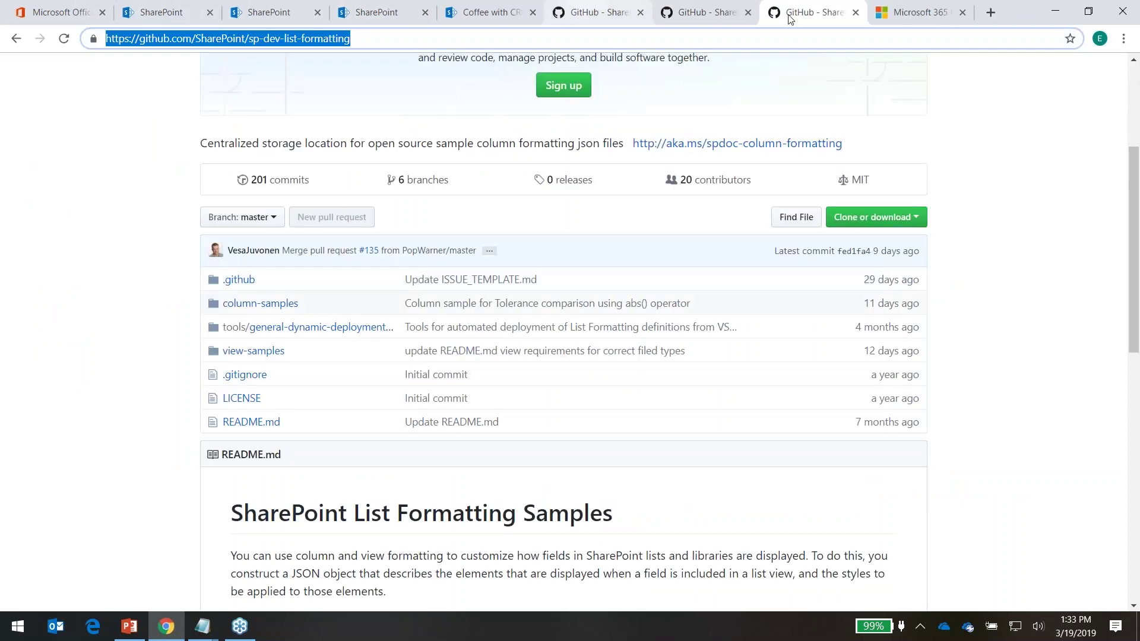
Close both GitHub repository tabs and return to the SharePoint start page
{"action": "left_click", "coordinate": [855, 12]}
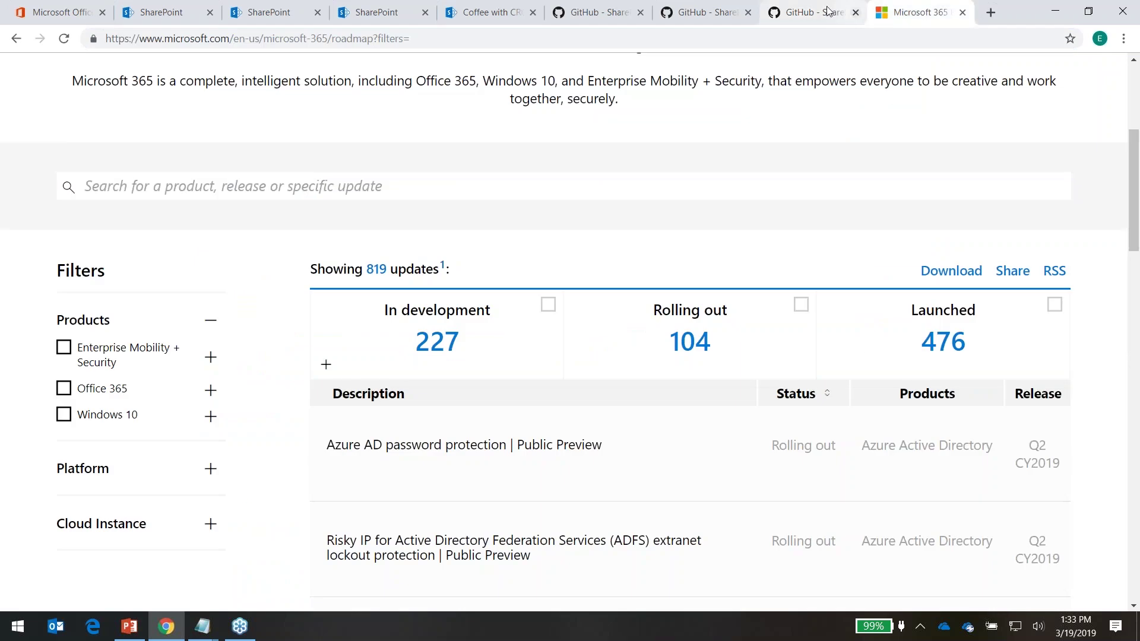
{"action": "left_click", "coordinate": [749, 14]}
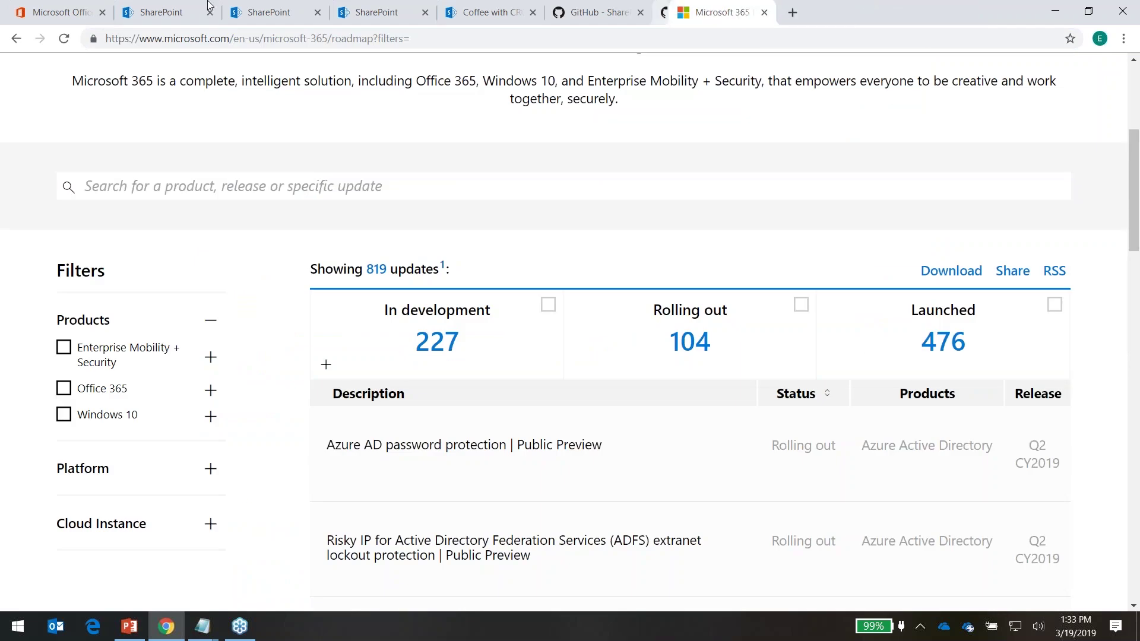
{"action": "left_click", "coordinate": [153, 21]}
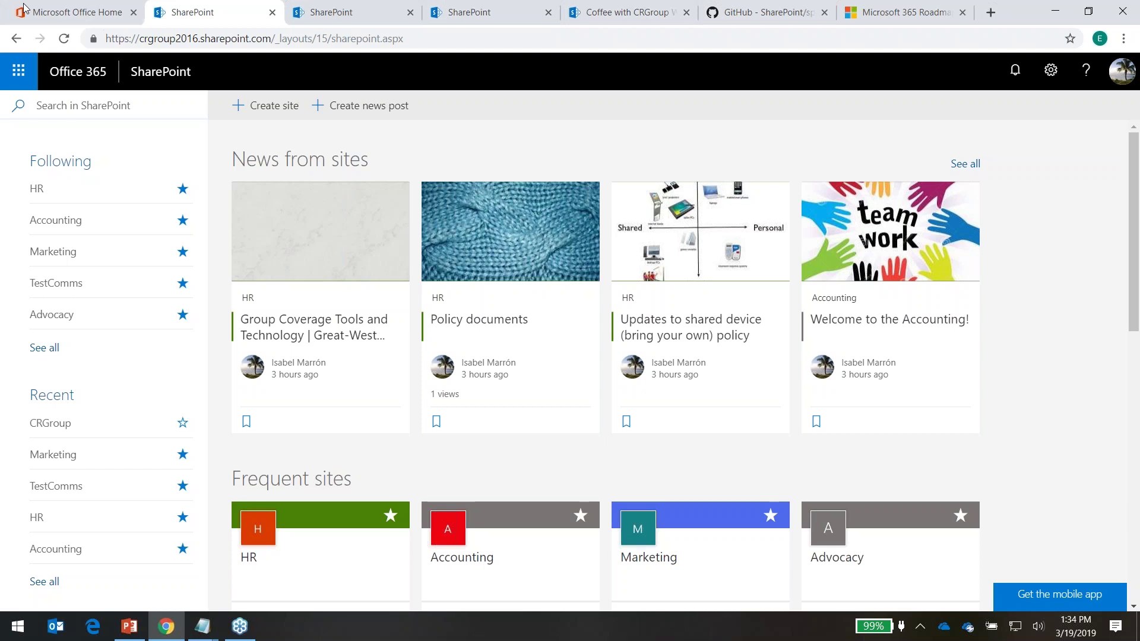
Go from Office home to the Microsoft 365 admin center, then into the new SharePoint admin center
{"action": "left_click", "coordinate": [63, 15]}
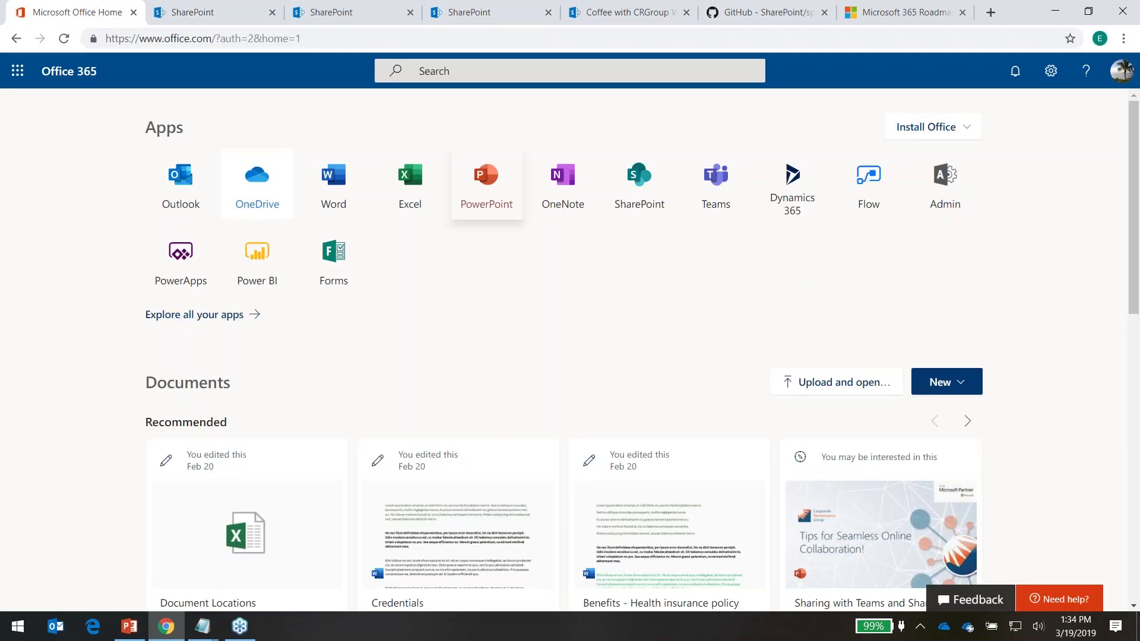
{"action": "left_click", "coordinate": [934, 193]}
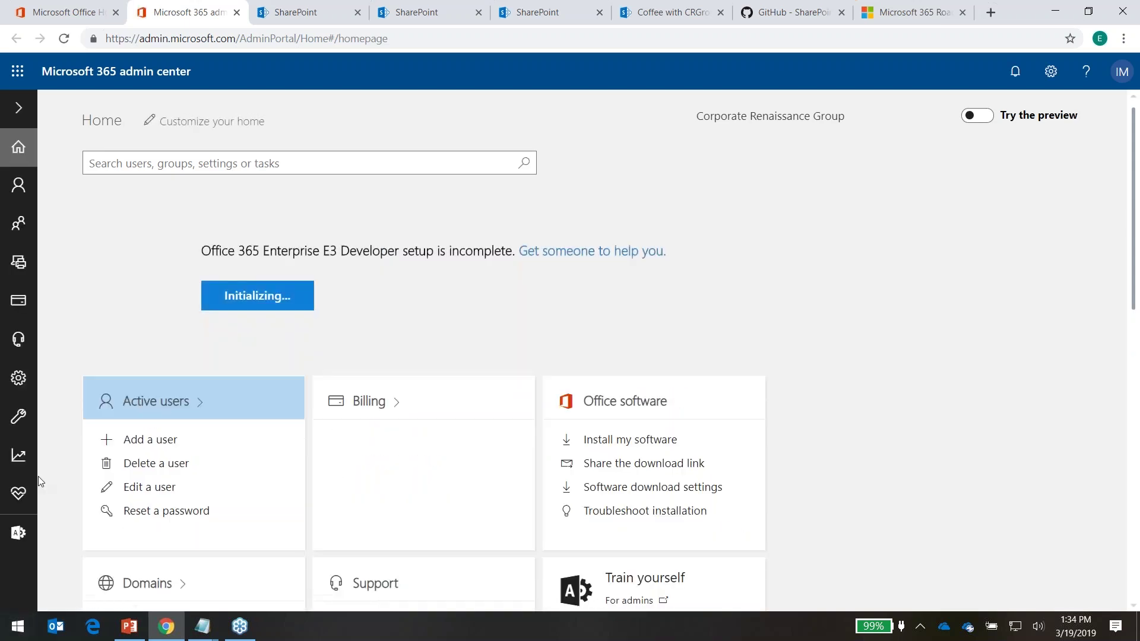
{"action": "mouse_move", "coordinate": [9, 537]}
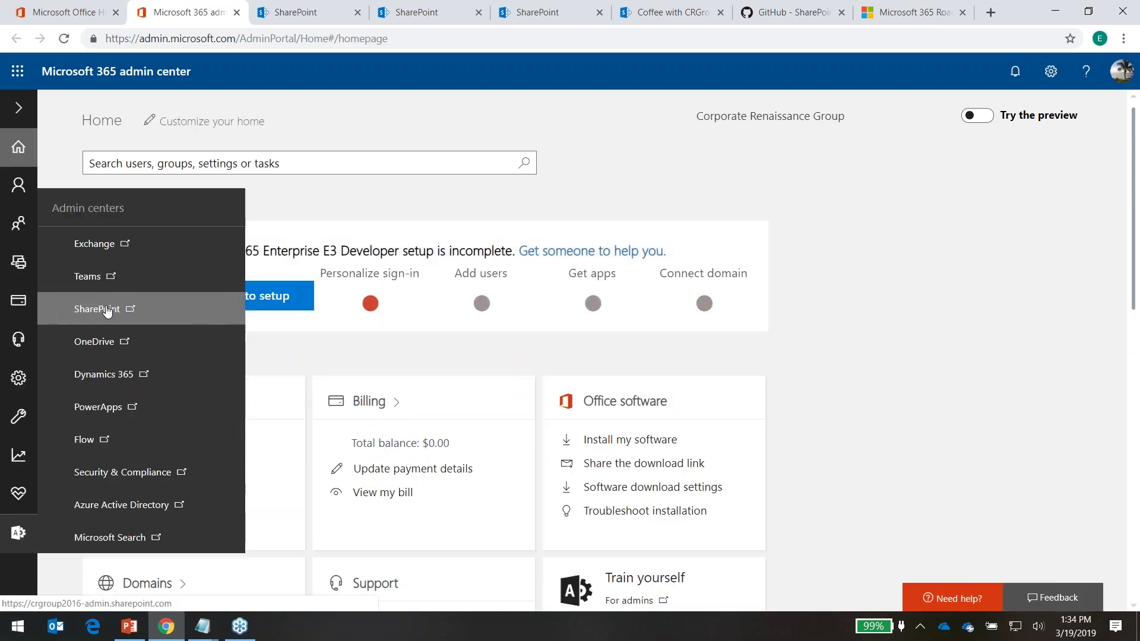
{"action": "left_click", "coordinate": [107, 310]}
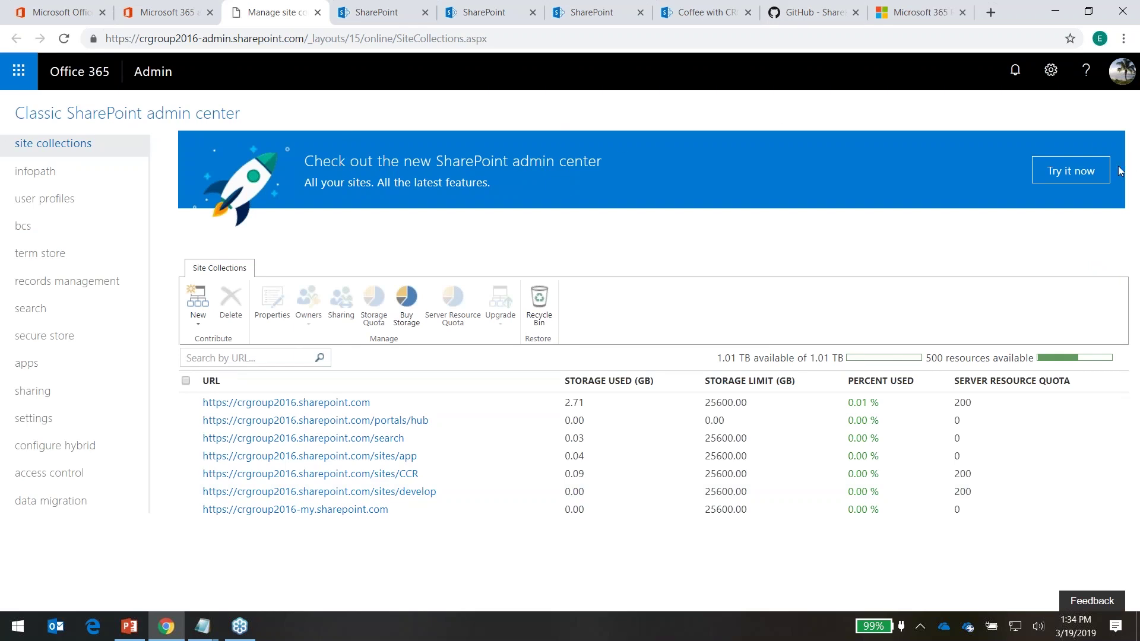
{"action": "left_click", "coordinate": [1089, 174]}
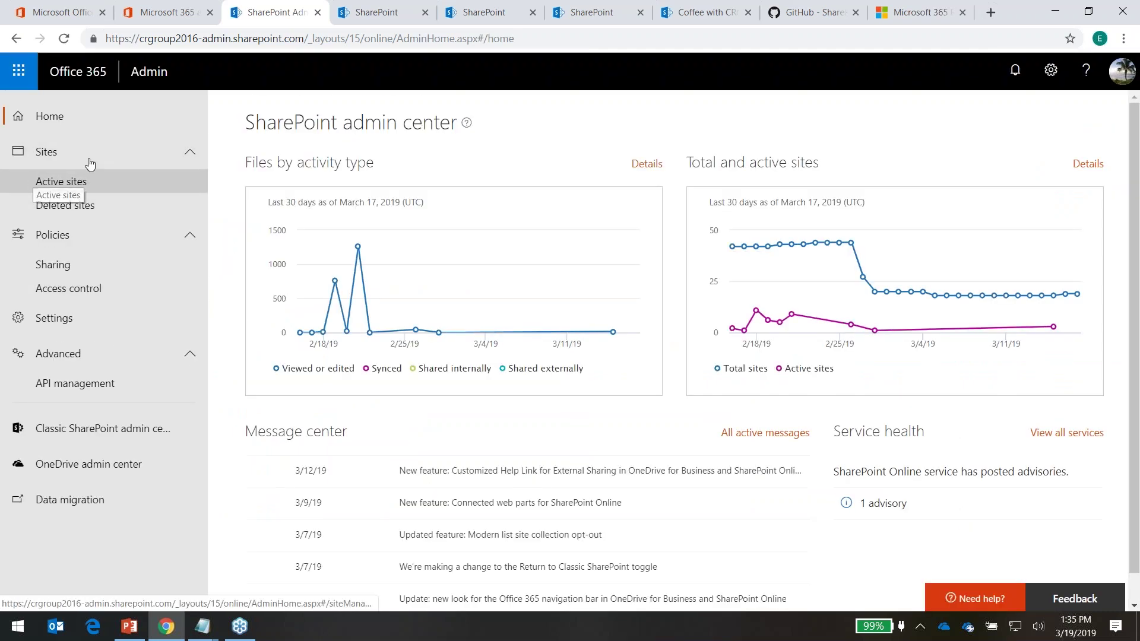
Register TestComms from Active sites as hub site 'Company Demo', allowing one chosen person to associate sites
{"action": "left_click", "coordinate": [75, 181]}
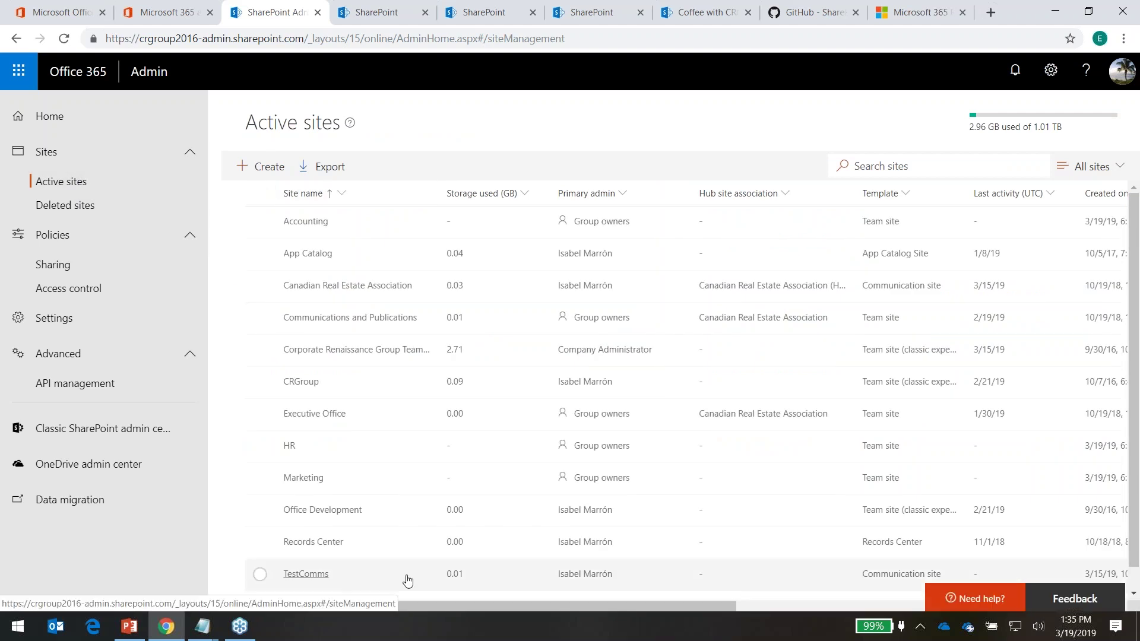
{"action": "scroll", "coordinate": [481, 495], "scroll_direction": "down", "scroll_amount": 1}
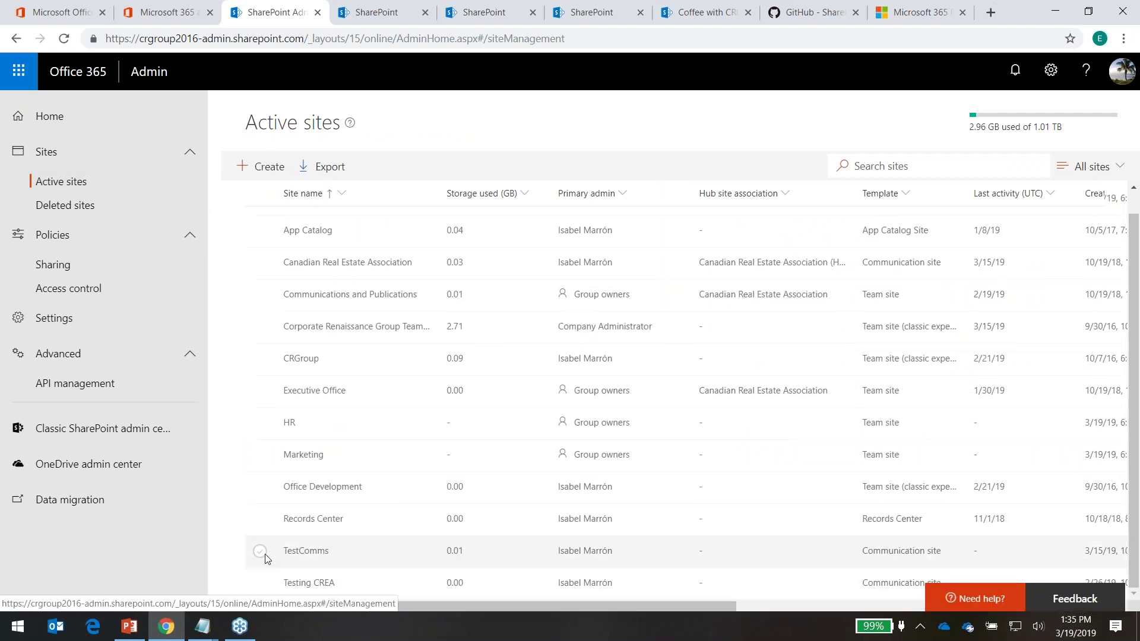
{"action": "left_click", "coordinate": [264, 555]}
{"action": "left_click", "coordinate": [413, 167]}
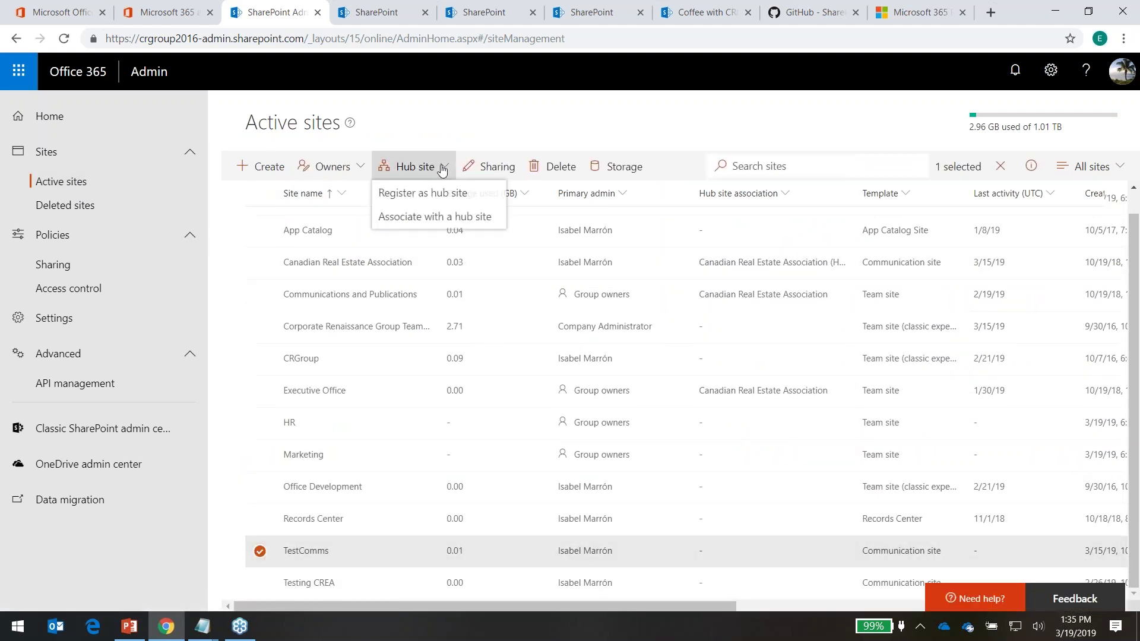
{"action": "left_click", "coordinate": [439, 194]}
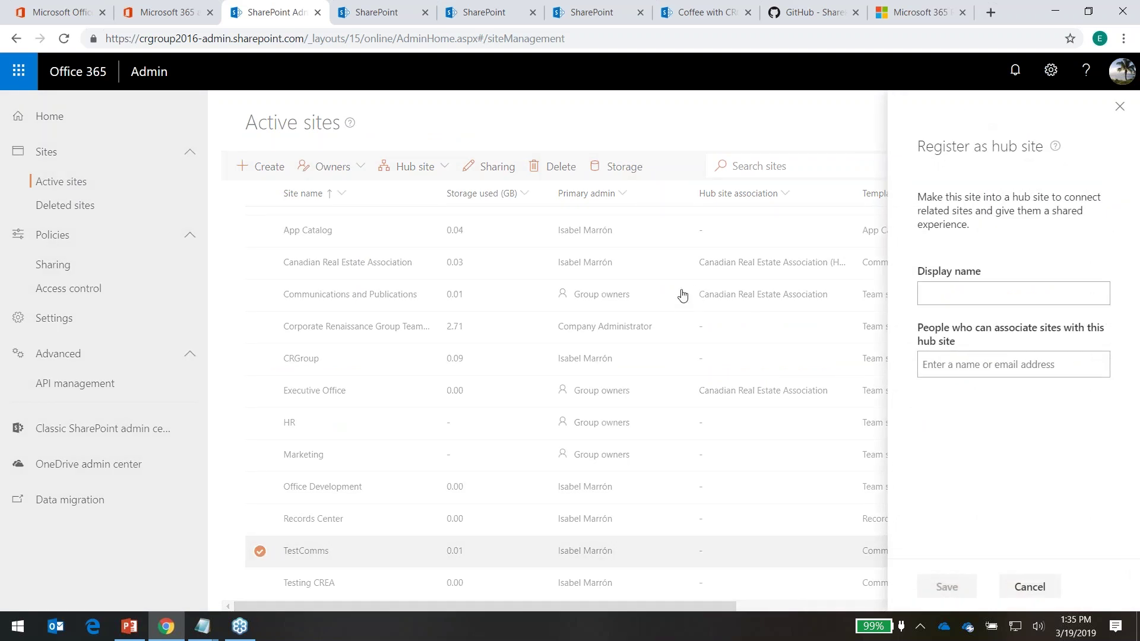
{"action": "type", "text": "Company Demo"}
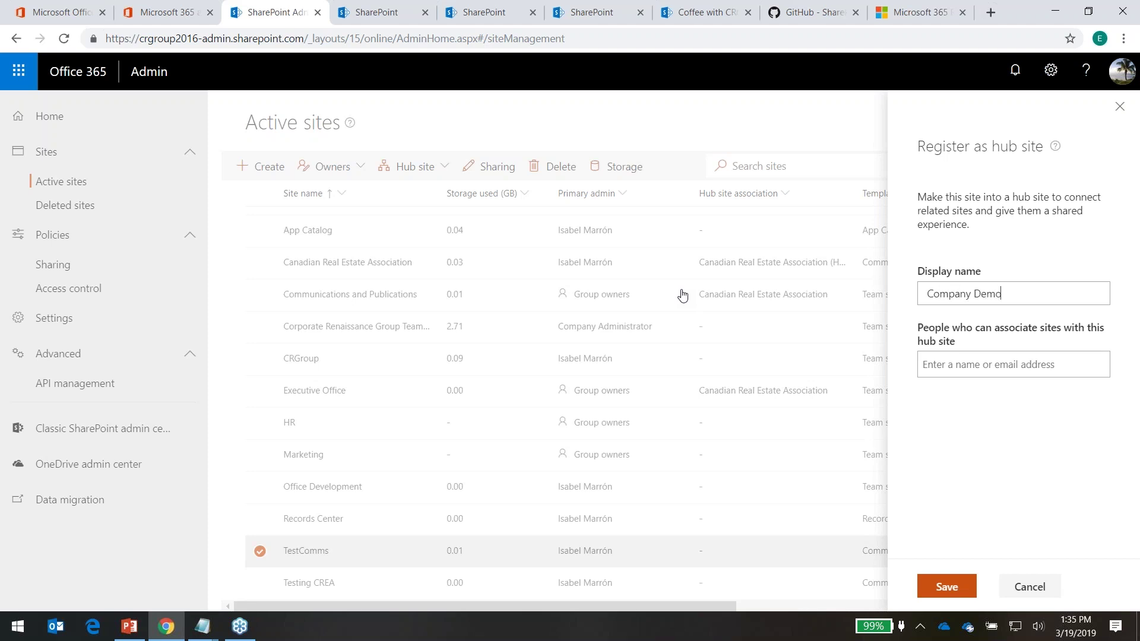
{"action": "left_click", "coordinate": [936, 373]}
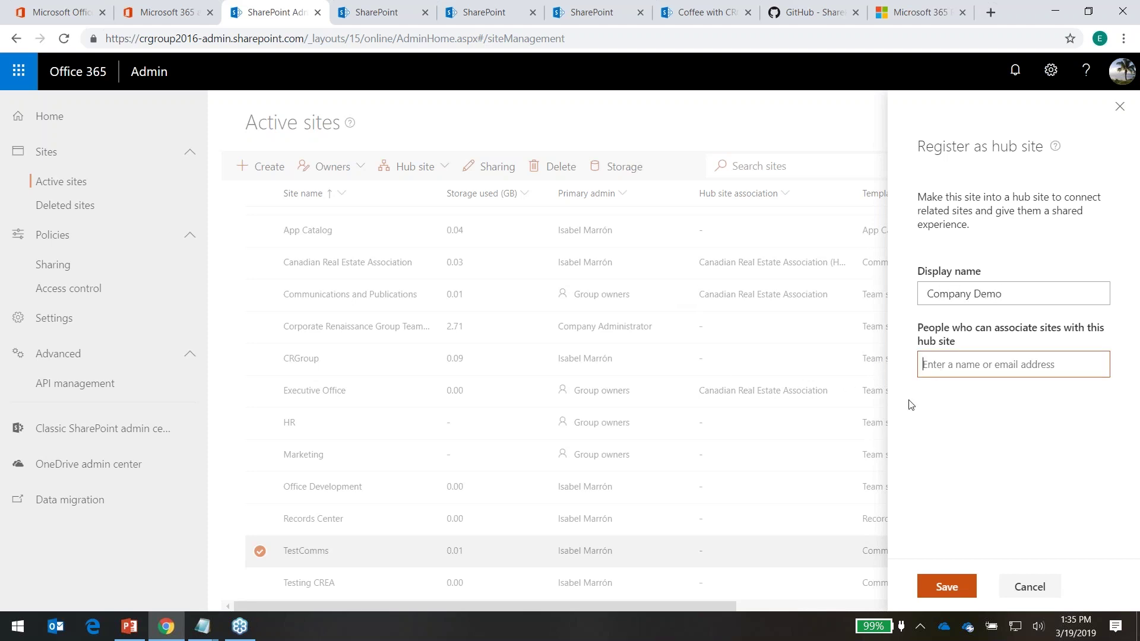
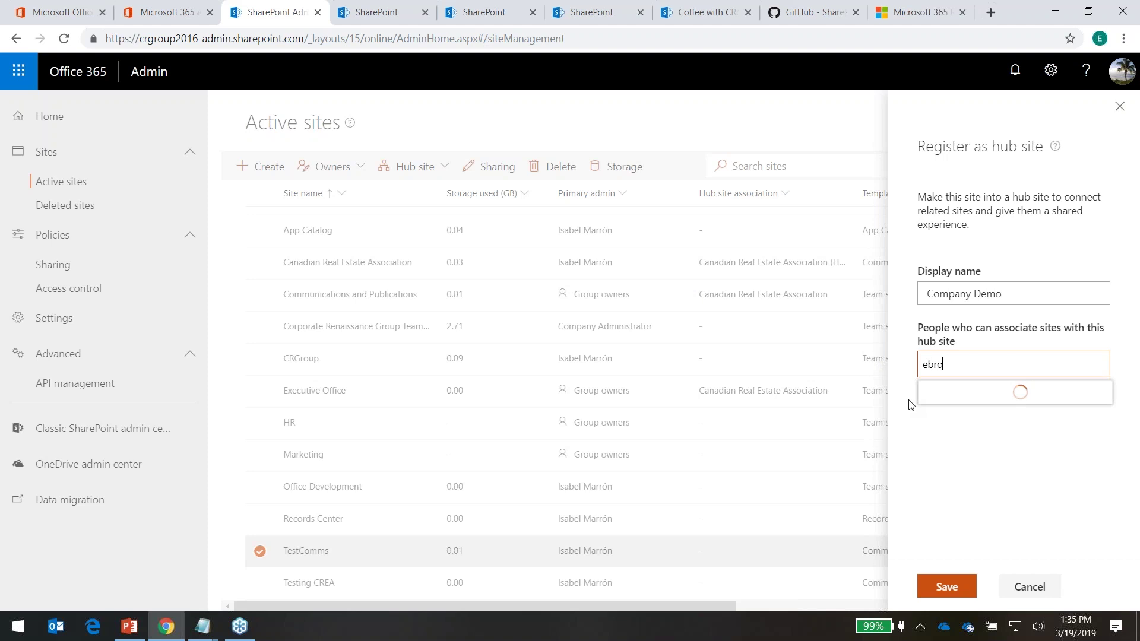
{"action": "left_click", "coordinate": [963, 405]}
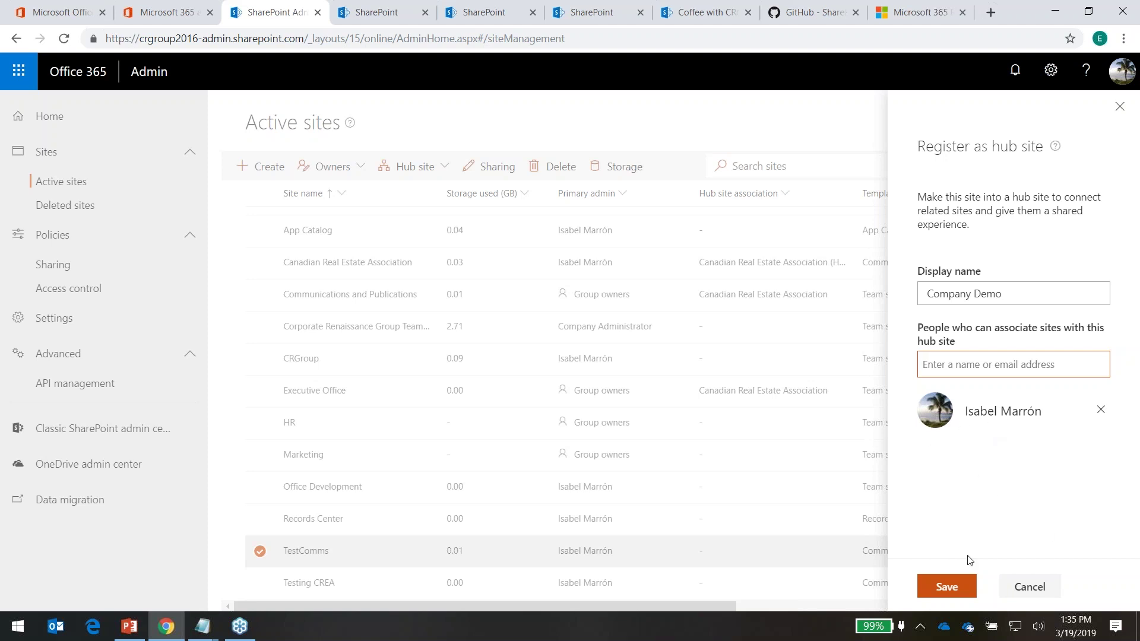
{"action": "left_click", "coordinate": [945, 587]}
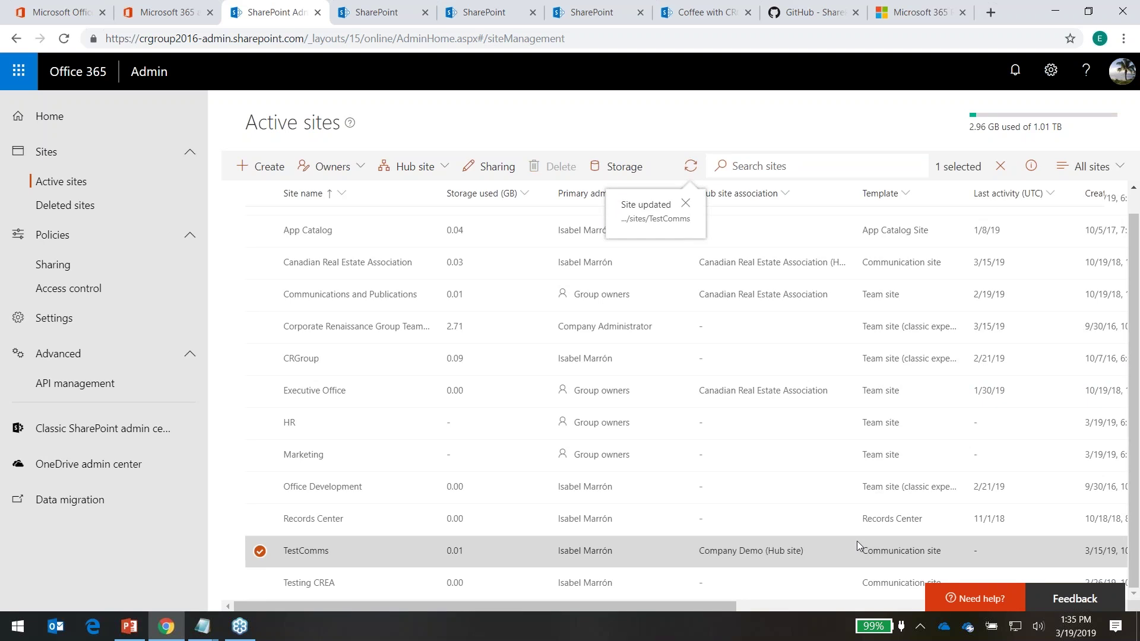
Open TestComms from the start page to confirm its Company Demo hub bar, closing leftover pages
{"action": "left_click", "coordinate": [358, 8]}
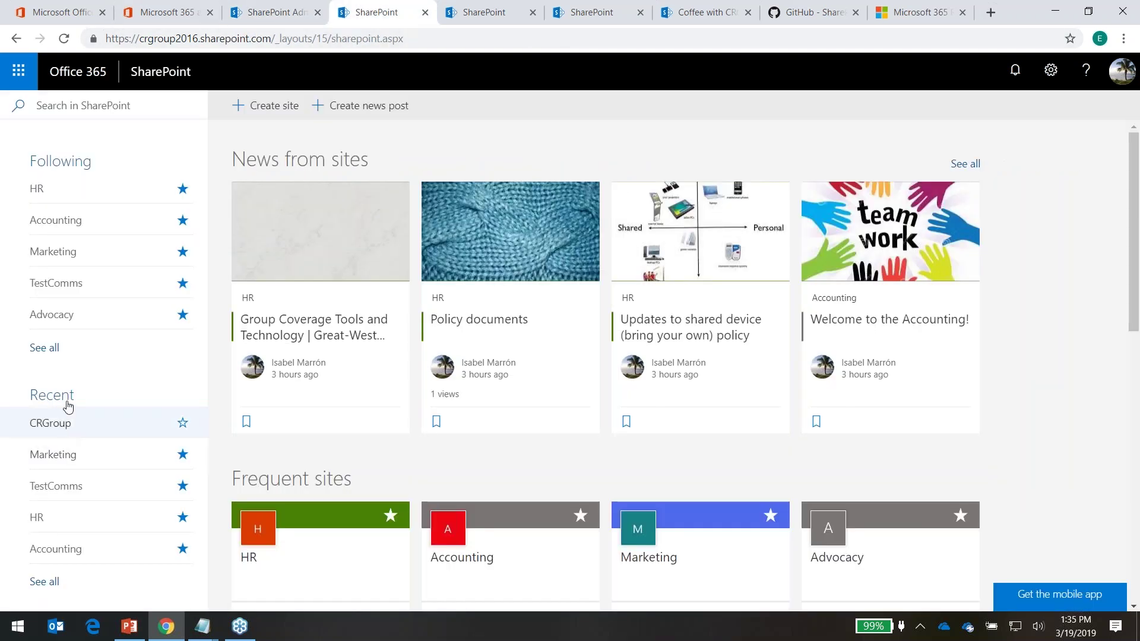
{"action": "left_click", "coordinate": [71, 284]}
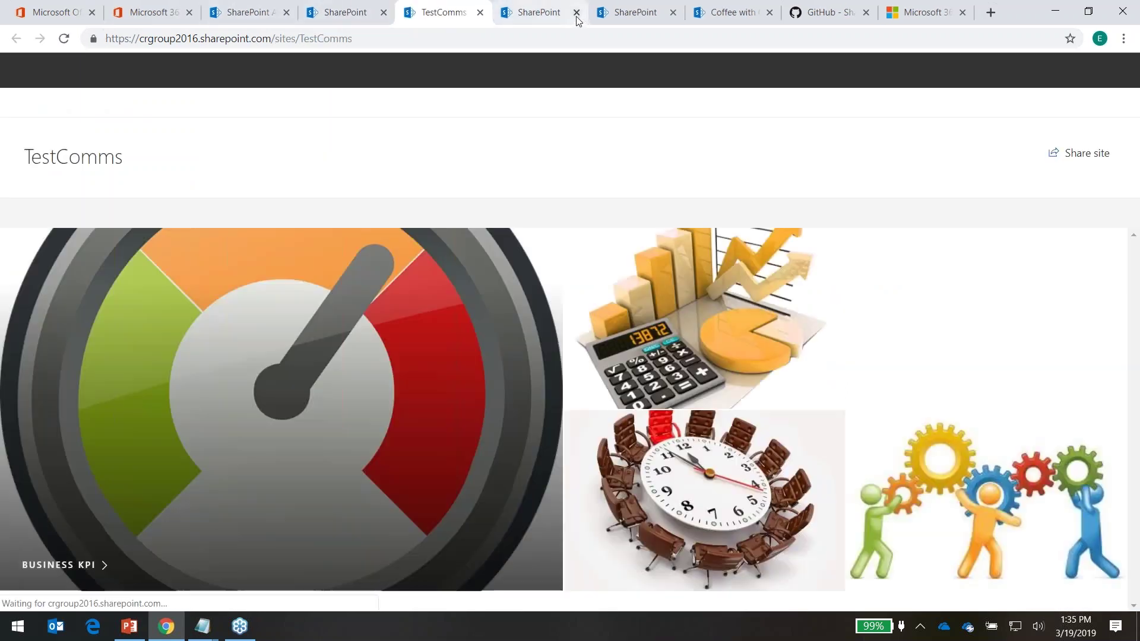
{"action": "left_click", "coordinate": [577, 14]}
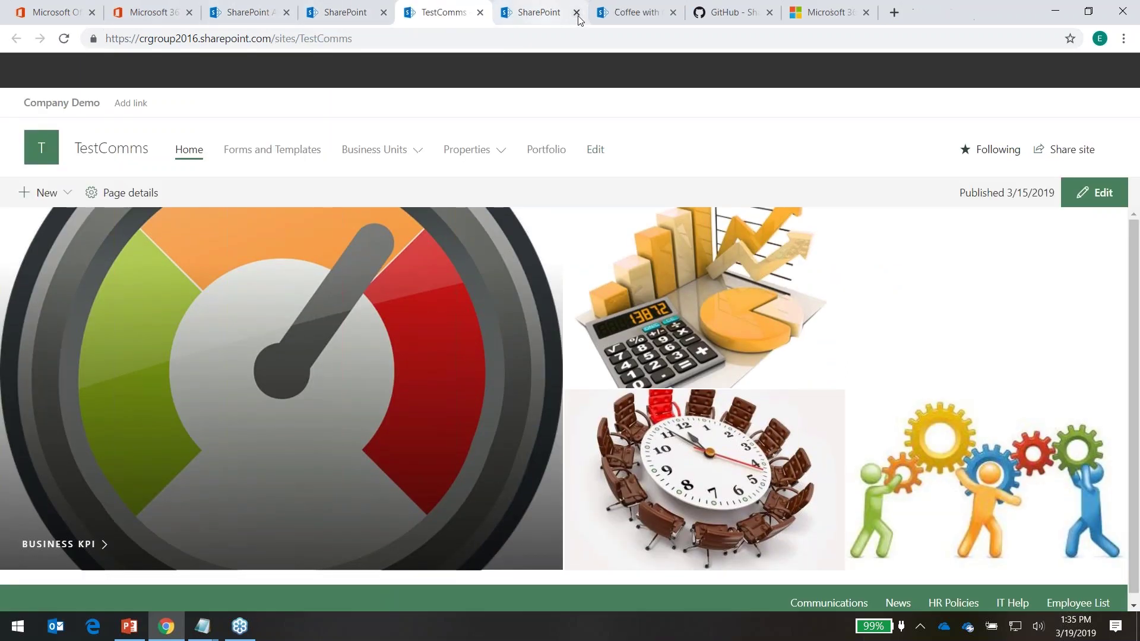
{"action": "left_click", "coordinate": [577, 15]}
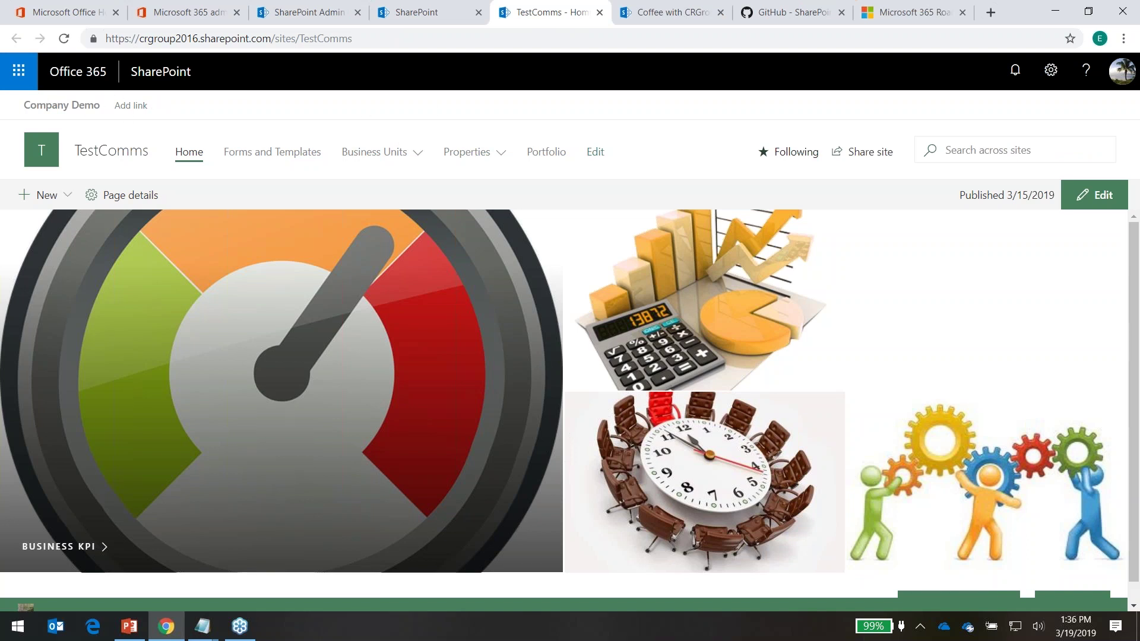
Open the HR site's Policy documents news post from the SharePoint start page
{"action": "left_click", "coordinate": [442, 20]}
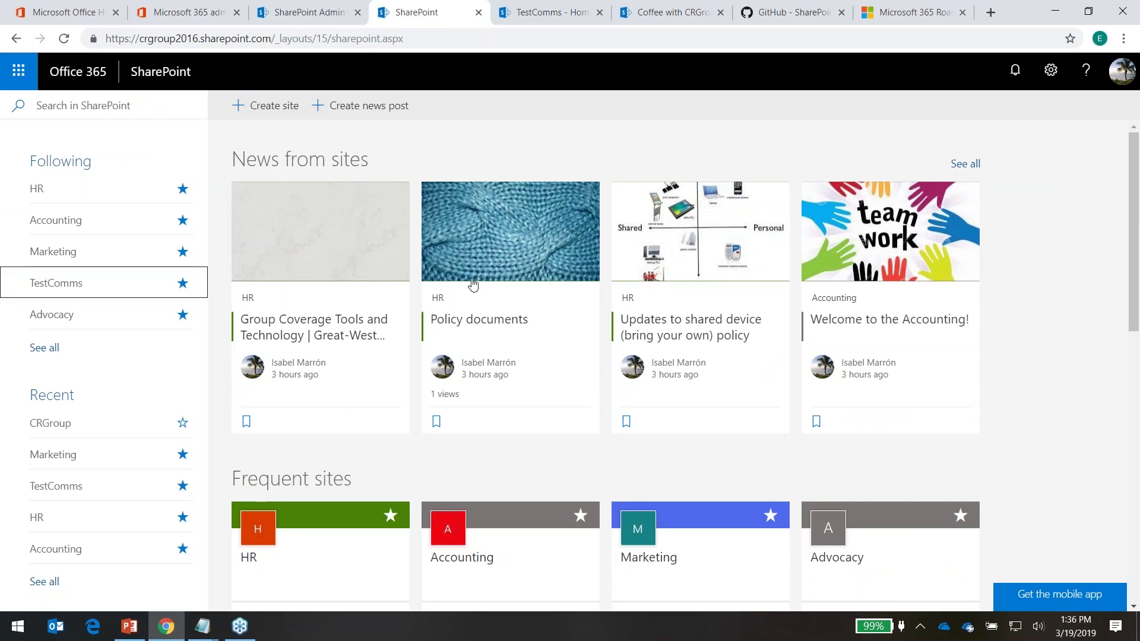
{"action": "left_click", "coordinate": [472, 238]}
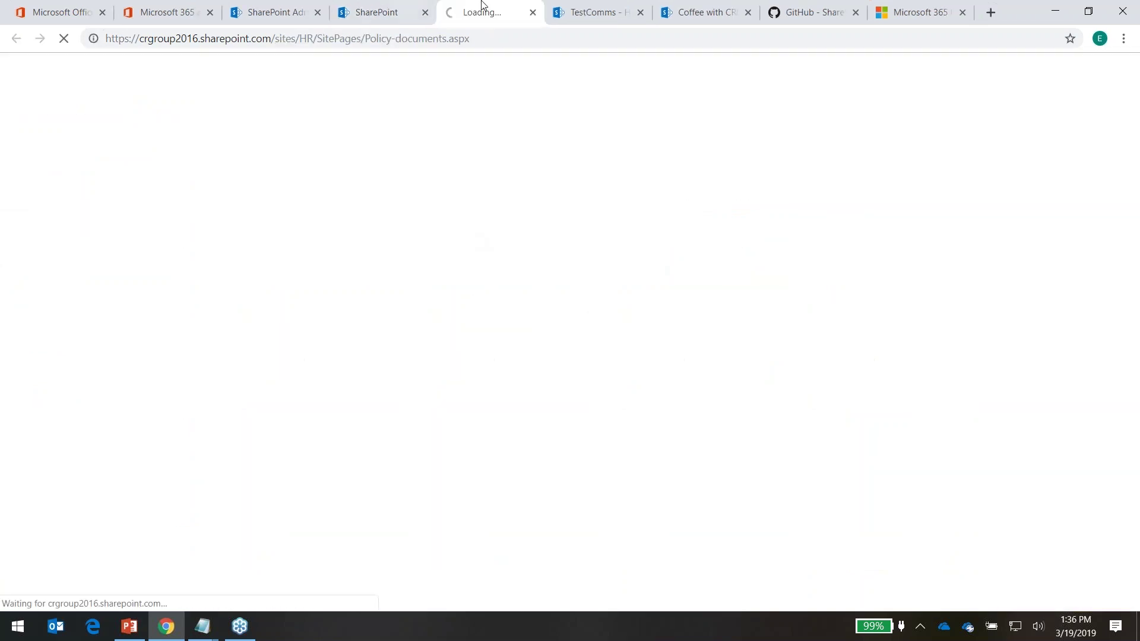
{"action": "left_click", "coordinate": [426, 14]}
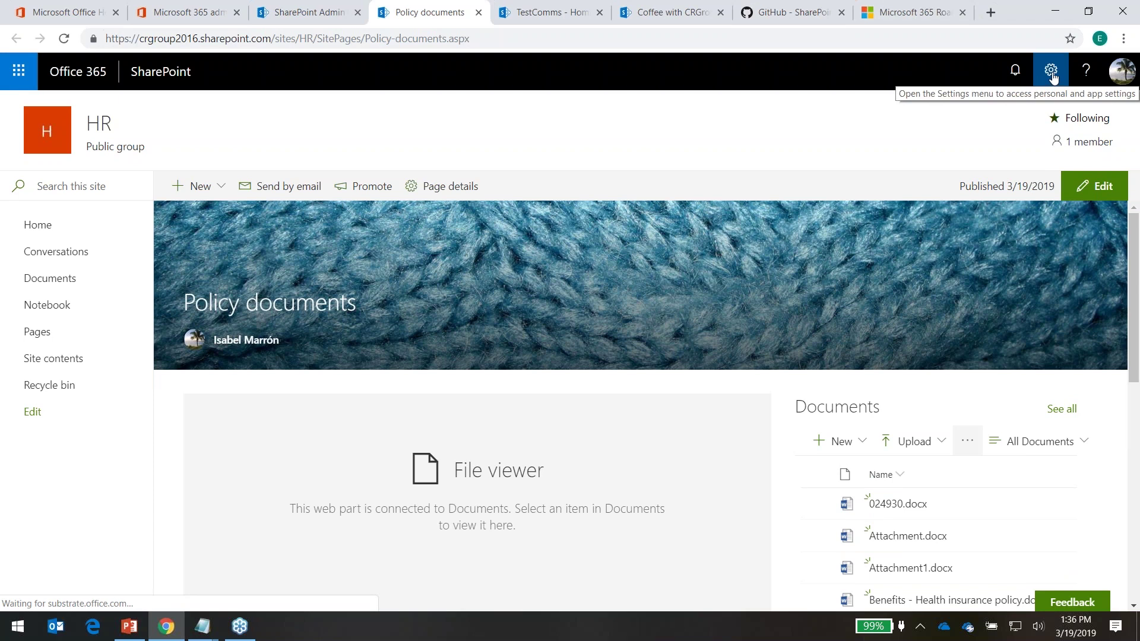
{"action": "left_click", "coordinate": [1051, 73]}
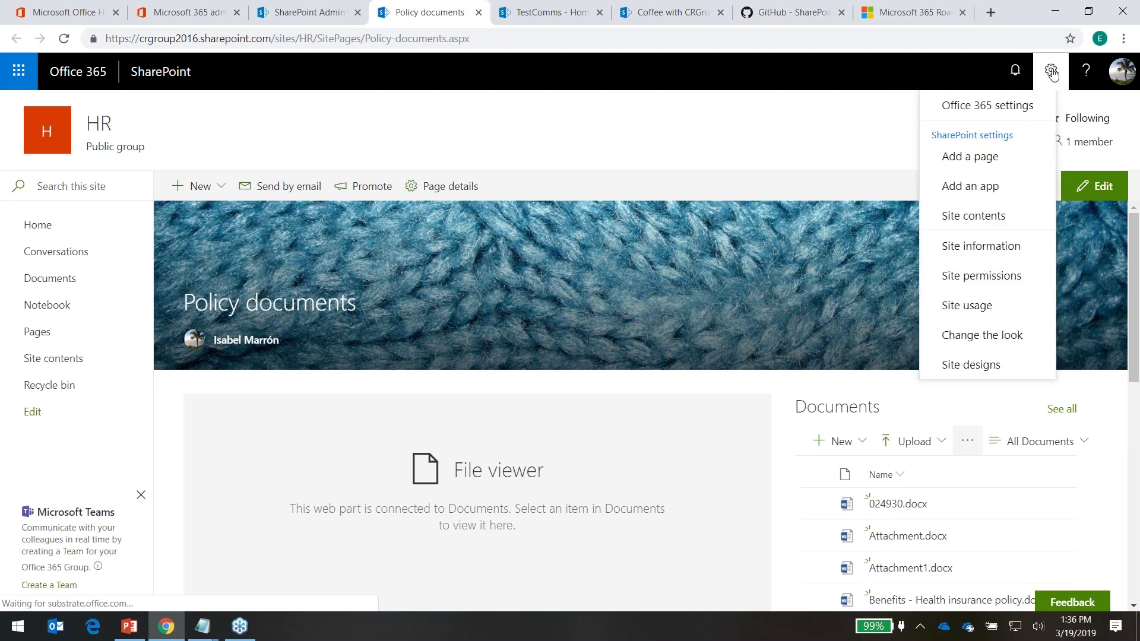
In Site information, rename HR to Human Resources, keep it public, associate it with Company Demo hub, and save
{"action": "left_click", "coordinate": [982, 246]}
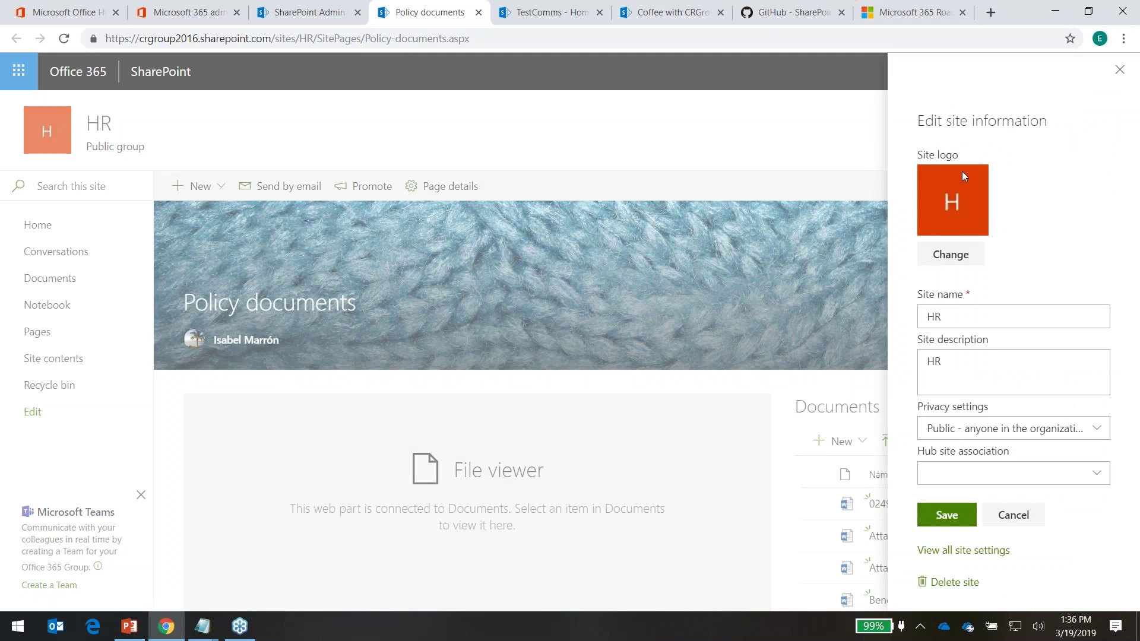
{"action": "left_click", "coordinate": [953, 320]}
{"action": "type", "text": "uman"}
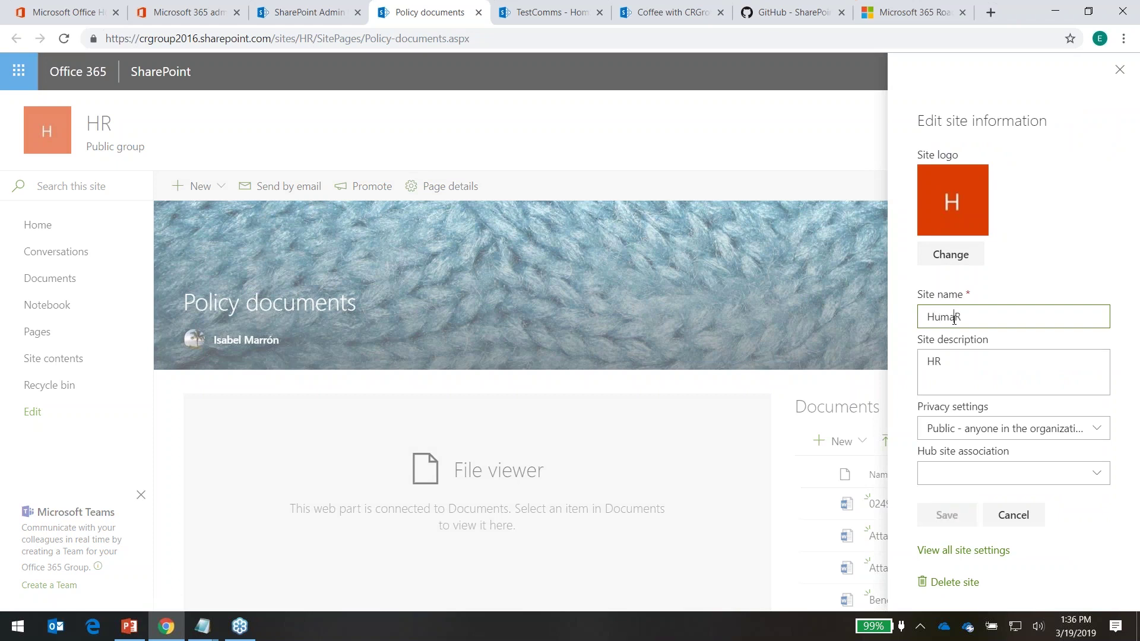
{"action": "key", "text": "Right"}
{"action": "type", "text": "e"}
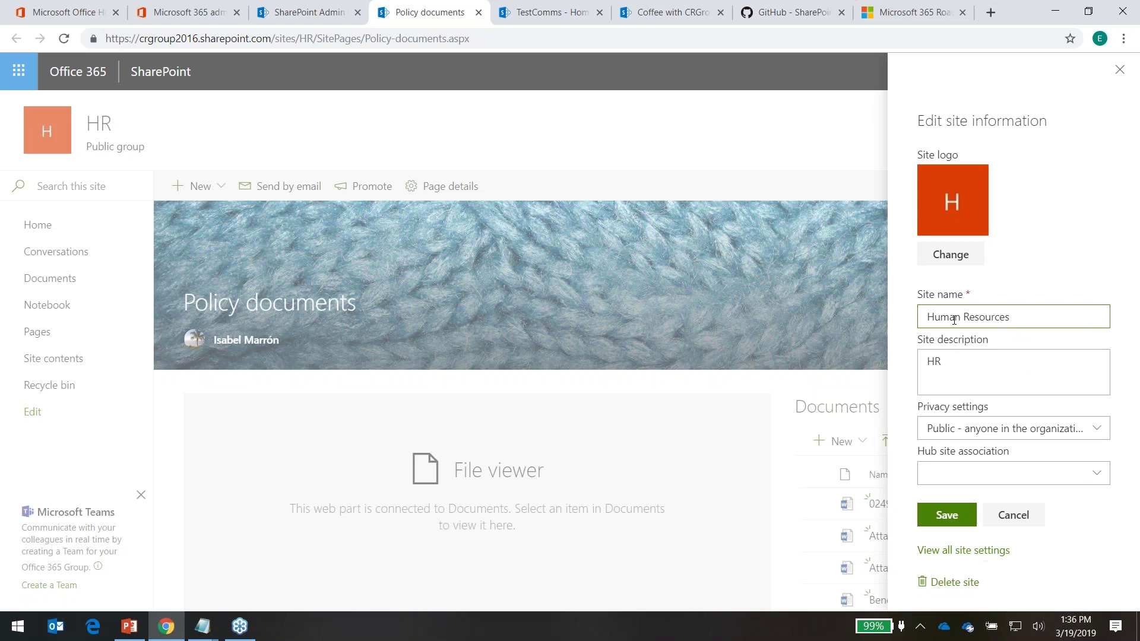
{"action": "left_click", "coordinate": [997, 368]}
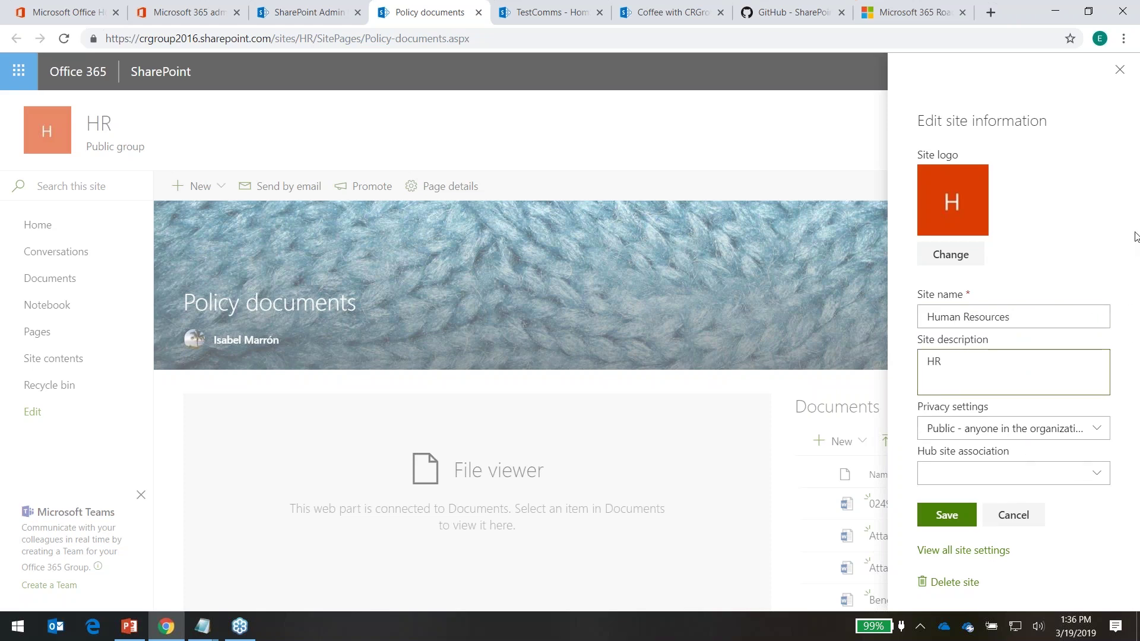
{"action": "left_click", "coordinate": [1062, 434]}
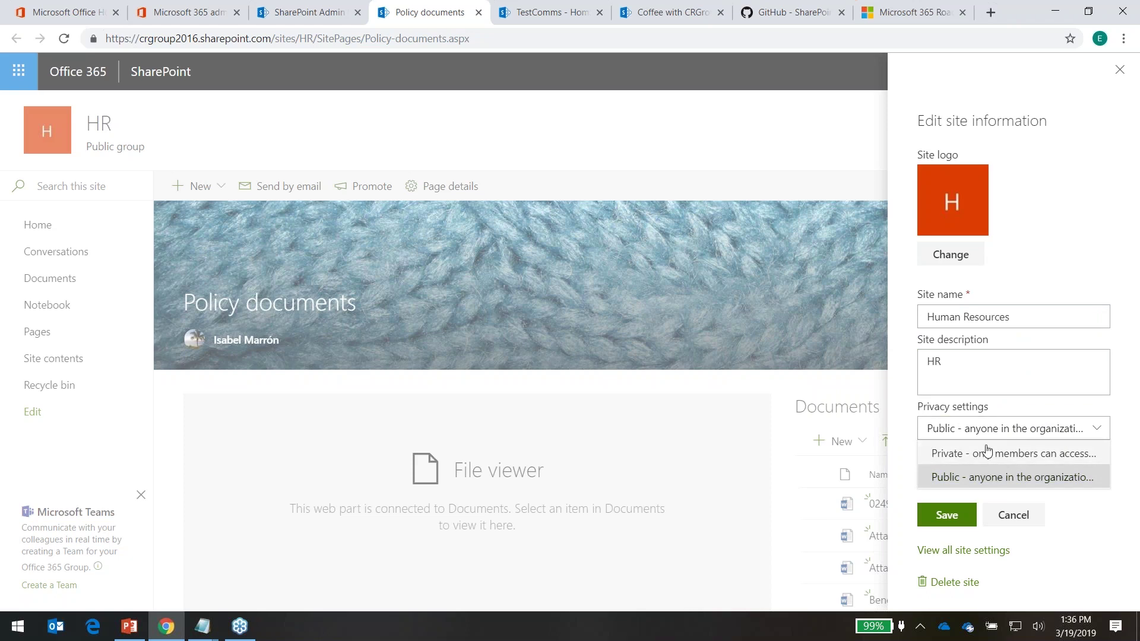
{"action": "left_click", "coordinate": [930, 478]}
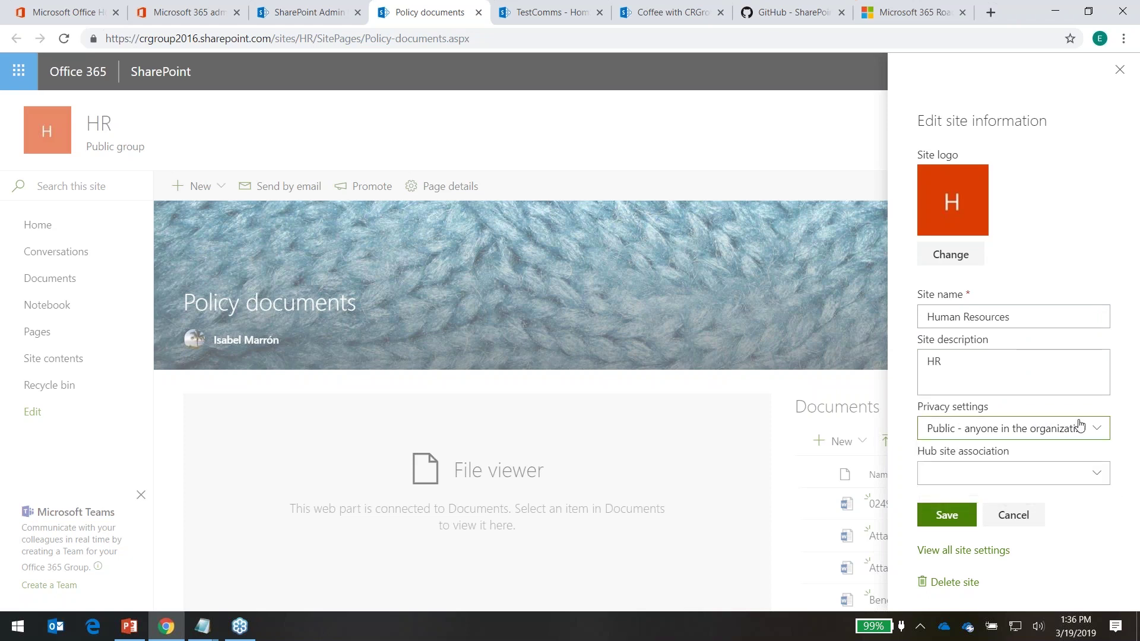
{"action": "left_click", "coordinate": [1072, 476]}
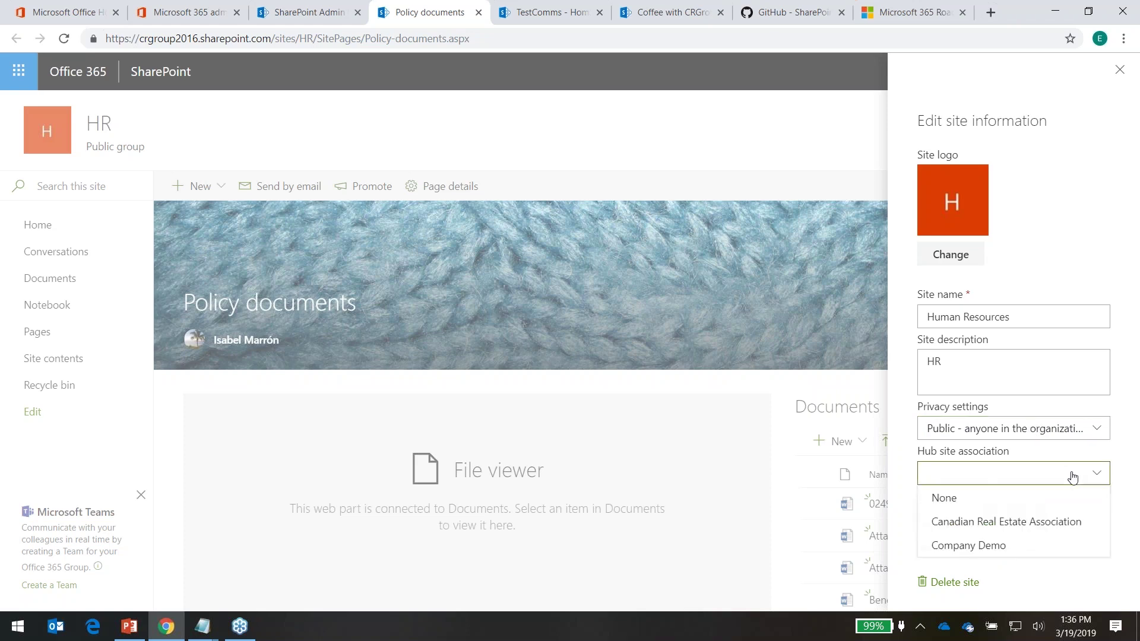
{"action": "left_click", "coordinate": [954, 544]}
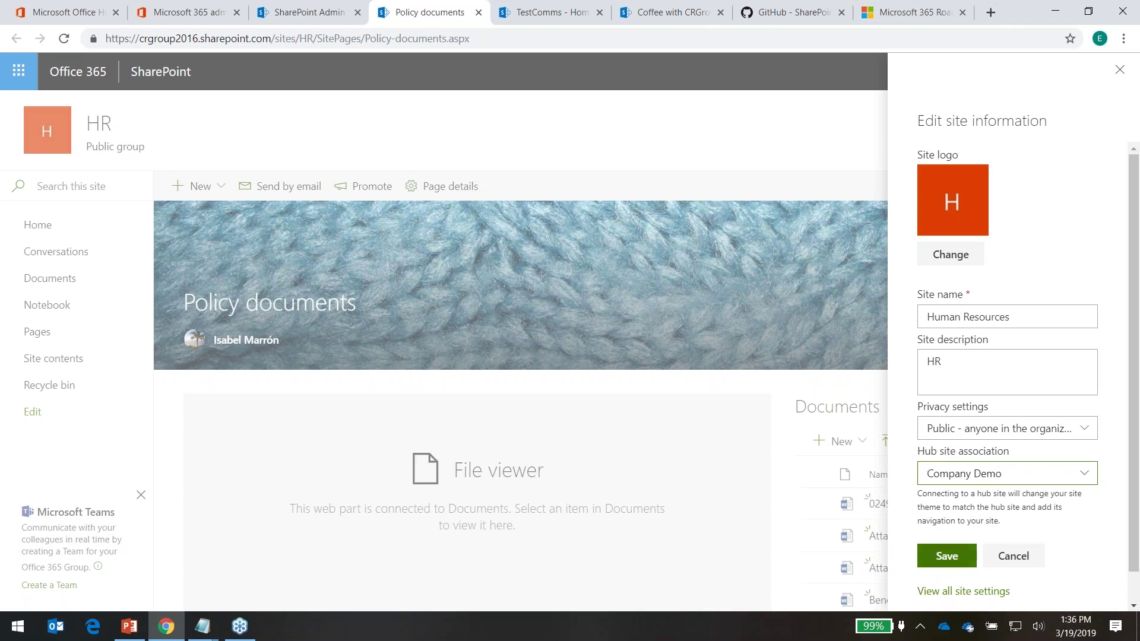
{"action": "left_click", "coordinate": [951, 559]}
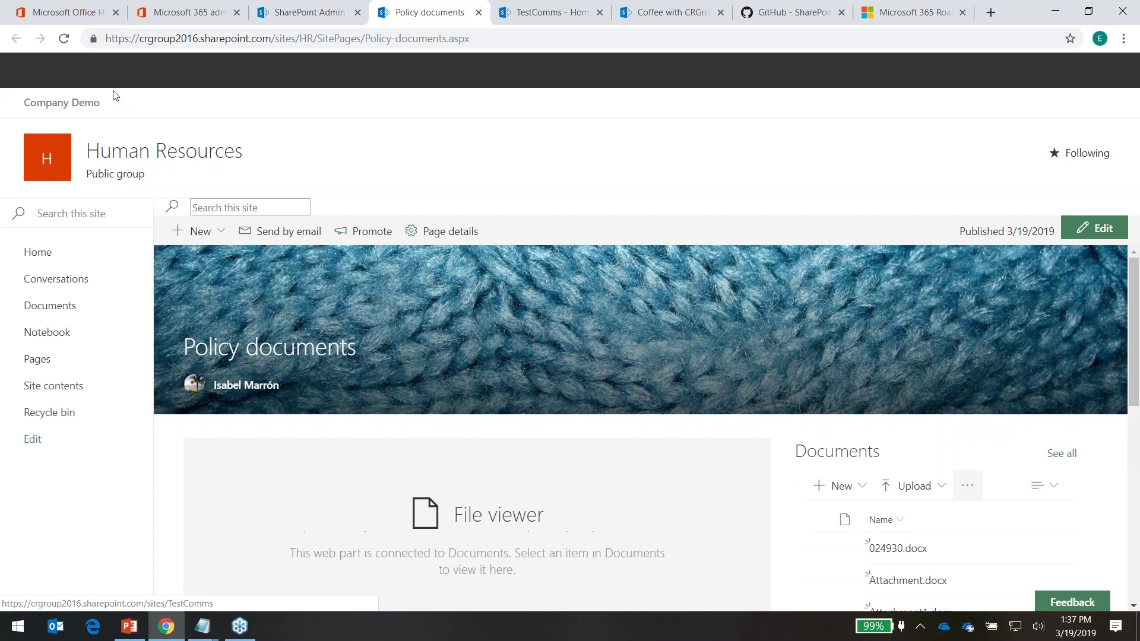
On the Company Demo hub site, start a navigation link with the base sites address and display name HR
{"action": "left_click", "coordinate": [71, 106]}
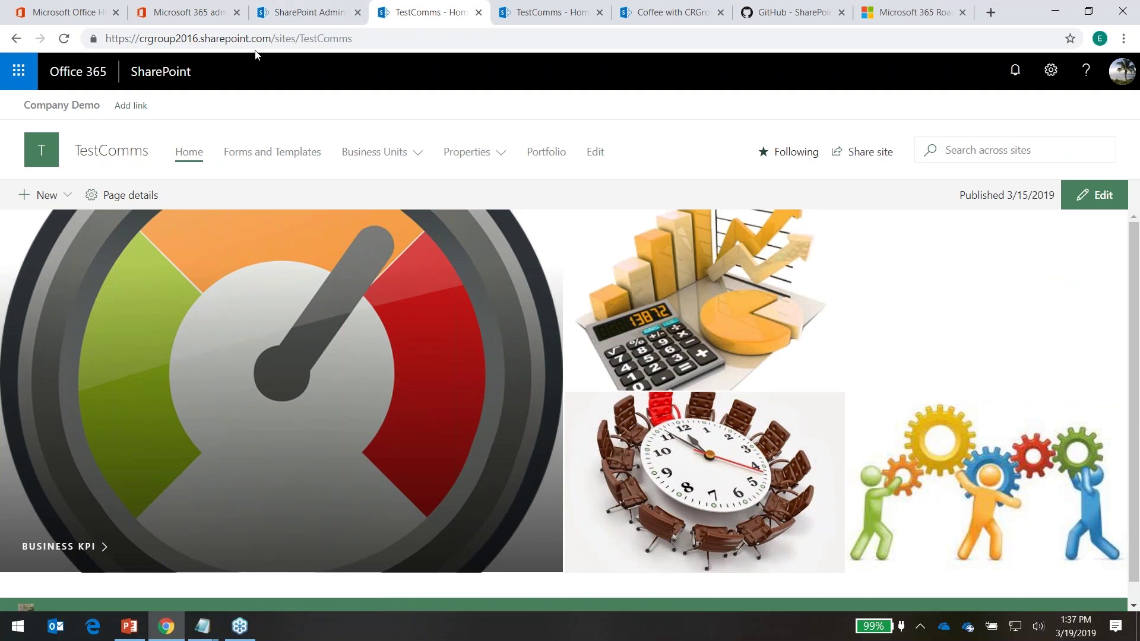
{"action": "left_click_drag", "start_coordinate": [301, 39], "coordinate": [97, 36]}
{"action": "key", "text": "ctrl+c"}
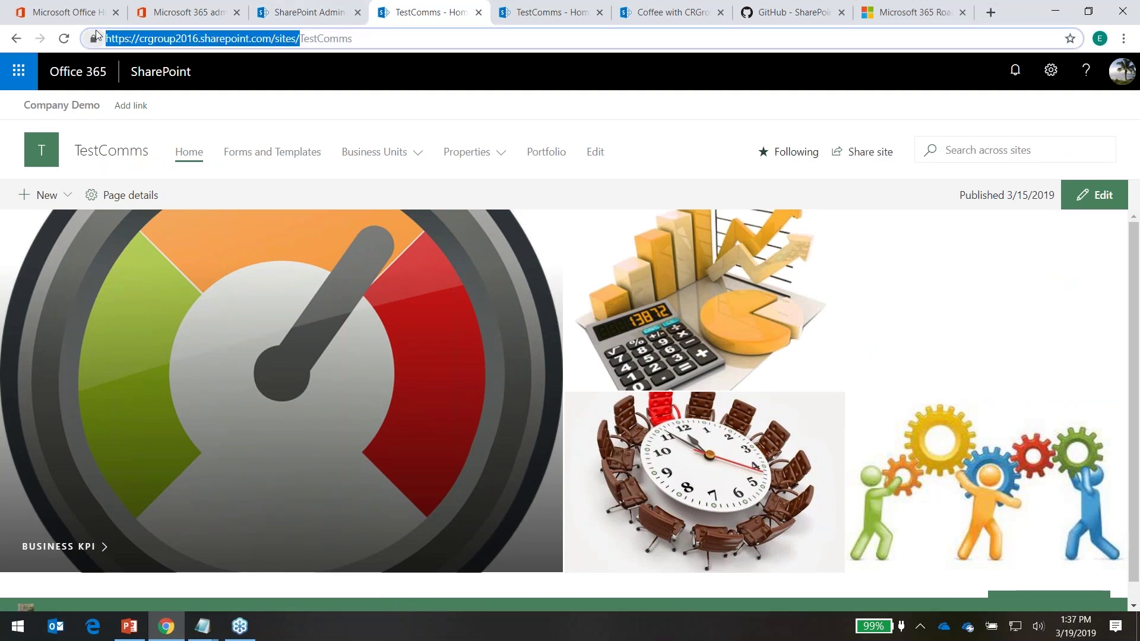
{"action": "left_click", "coordinate": [130, 107]}
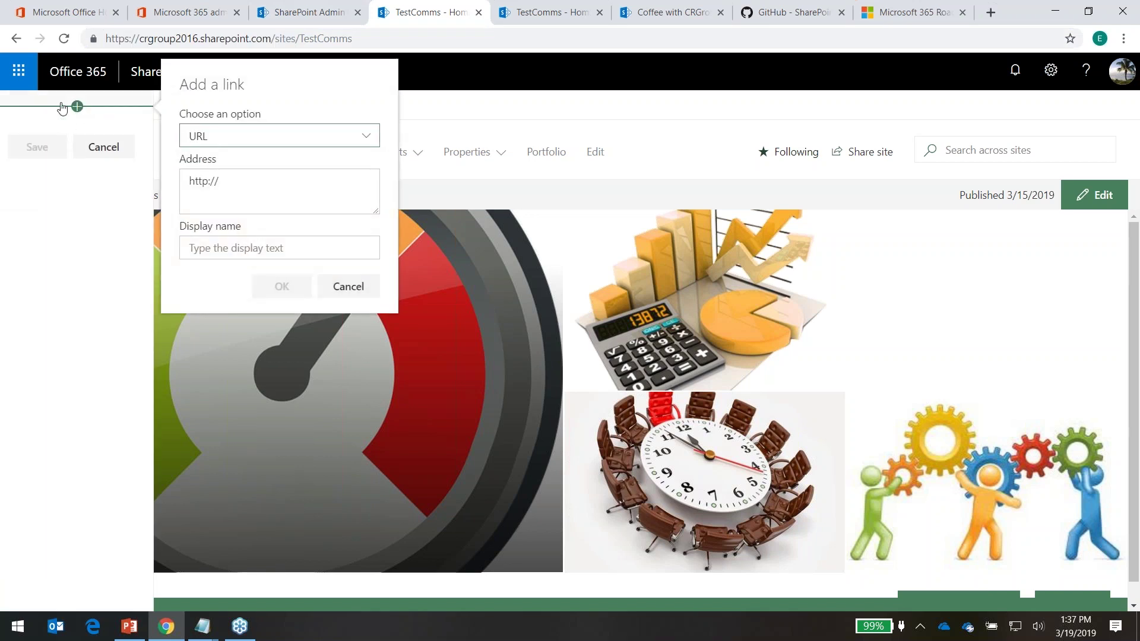
{"action": "left_click", "coordinate": [242, 181]}
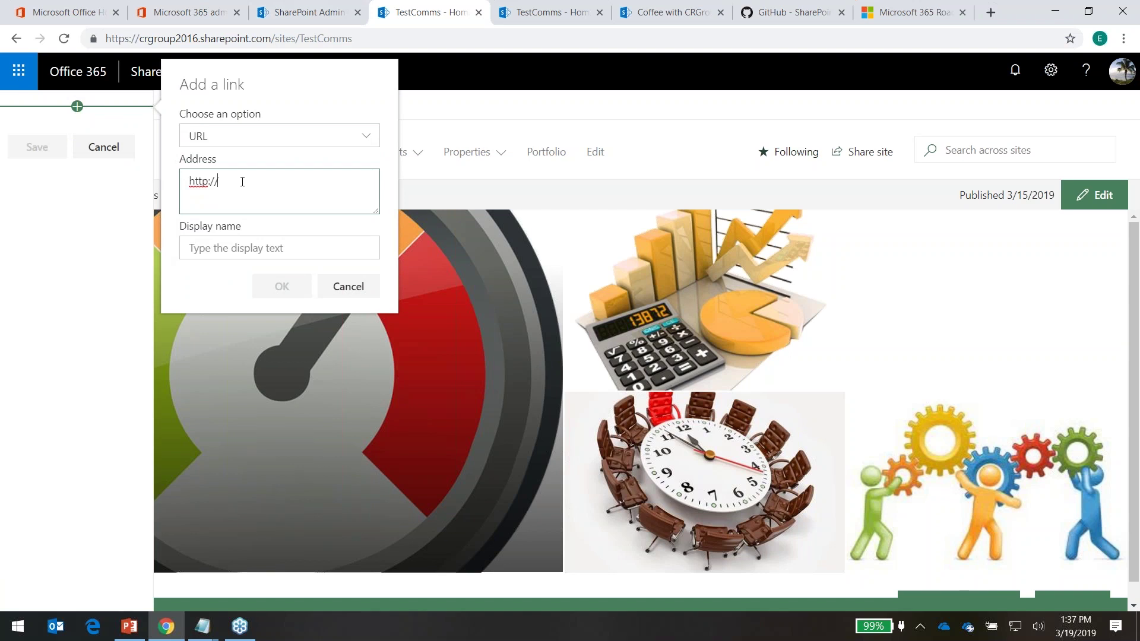
{"action": "key", "text": "BackSpace"}
{"action": "key", "text": "BackSpace"}
{"action": "key", "text": "BackSpace"}
{"action": "key", "text": "BackSpace"}
{"action": "key", "text": "BackSpace"}
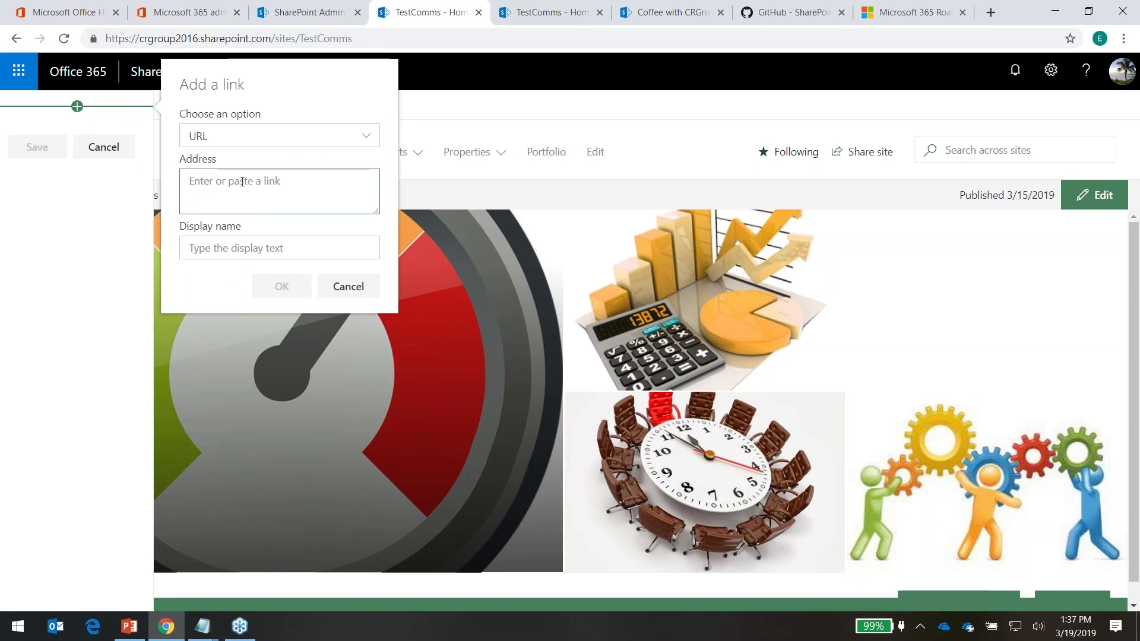
{"action": "key", "text": "ctrl+v"}
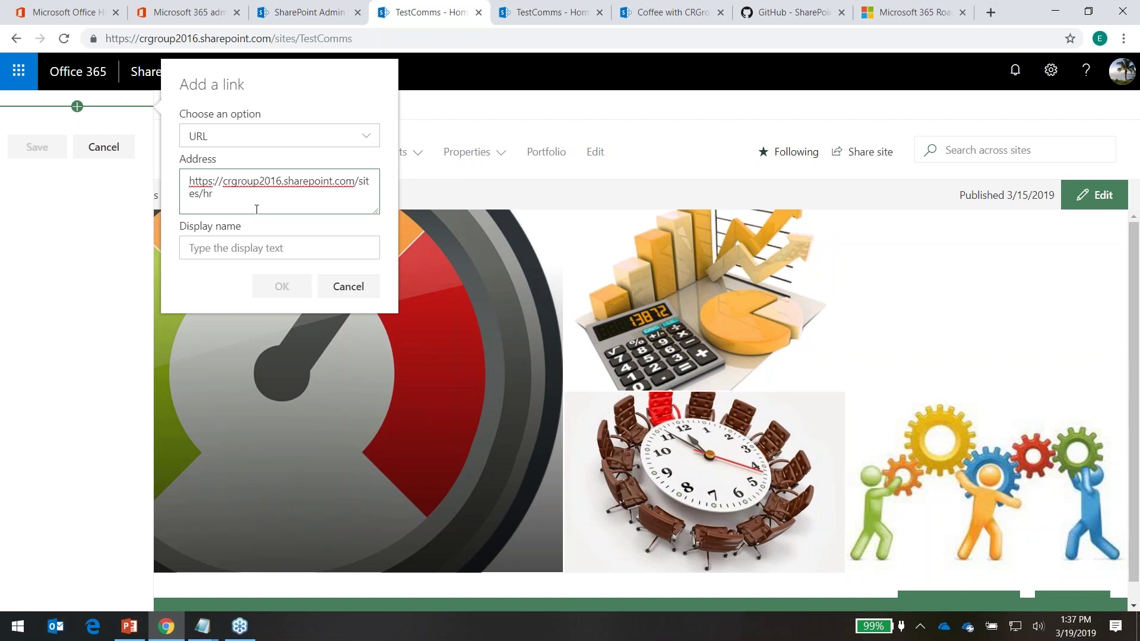
{"action": "left_click", "coordinate": [301, 237]}
{"action": "type", "text": "HR"}
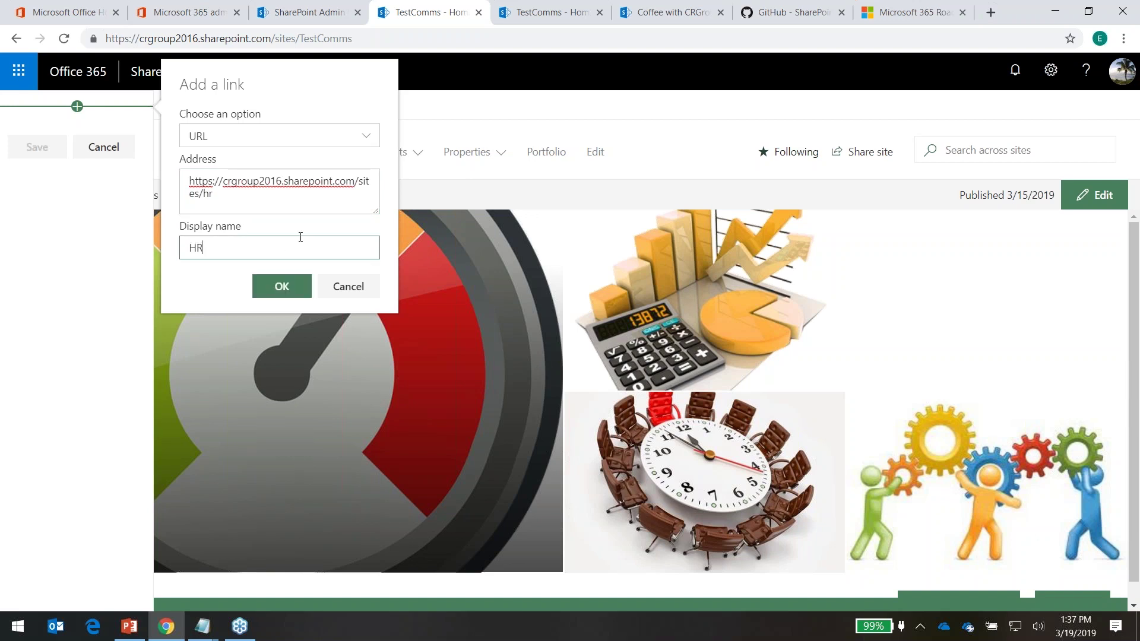
{"action": "left_click", "coordinate": [242, 139]}
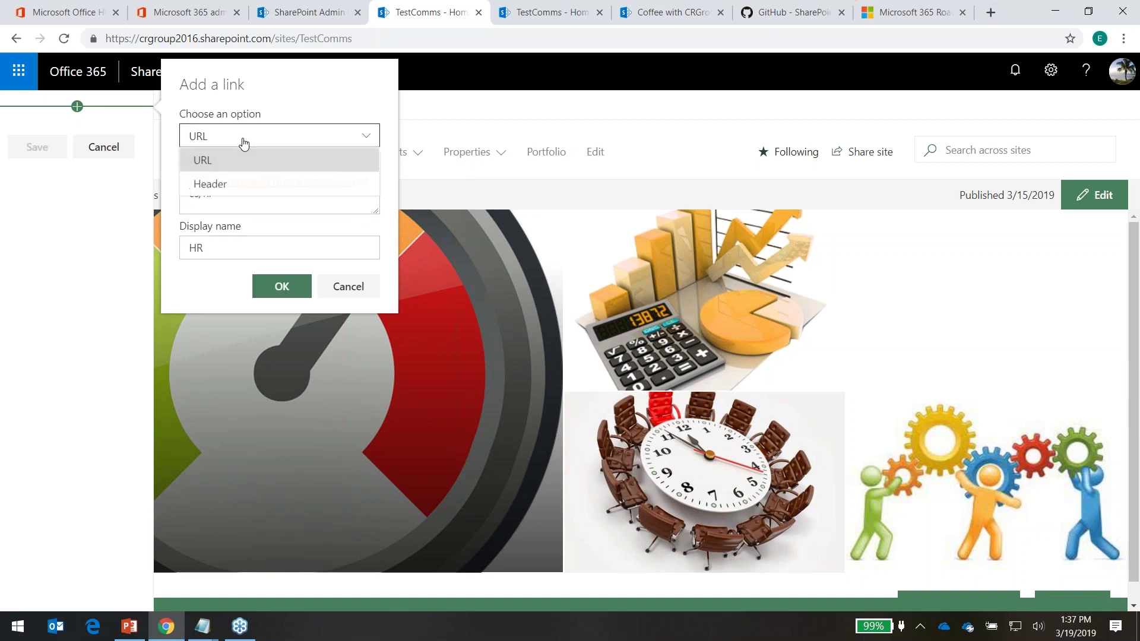
{"action": "left_click", "coordinate": [218, 186]}
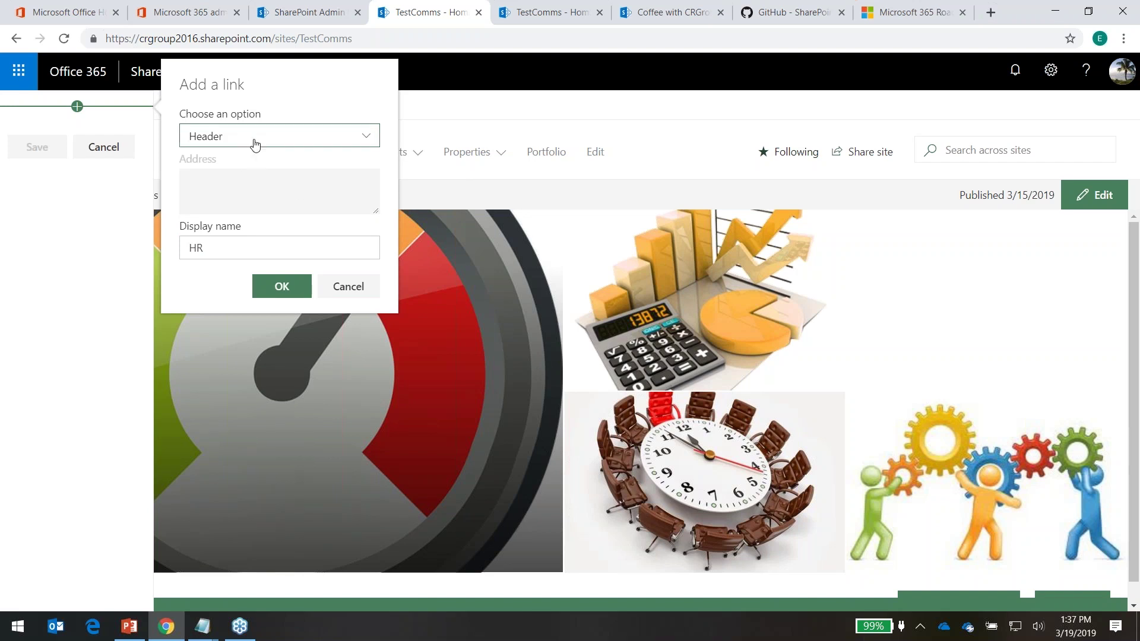
{"action": "left_click", "coordinate": [255, 143]}
{"action": "left_click", "coordinate": [222, 164]}
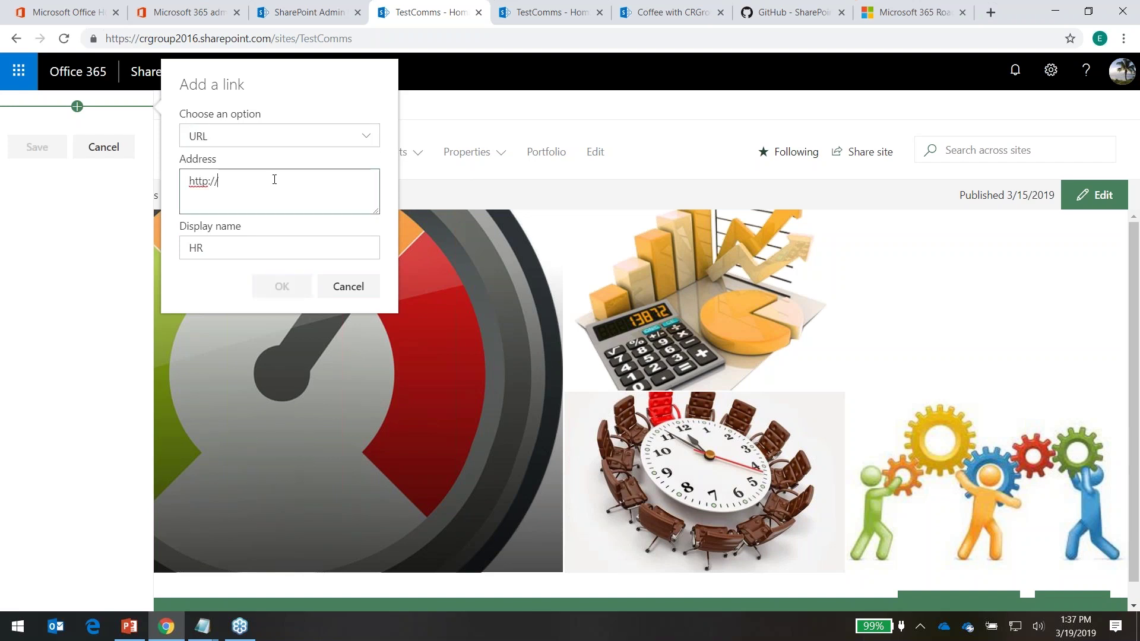
{"action": "key", "text": "BackSpace"}
{"action": "key", "text": "BackSpace"}
{"action": "key", "text": "BackSpace"}
{"action": "key", "text": "BackSpace"}
{"action": "key", "text": "BackSpace"}
{"action": "key", "text": "BackSpace"}
{"action": "key", "text": "BackSpace"}
{"action": "key", "text": "ctrl+v"}
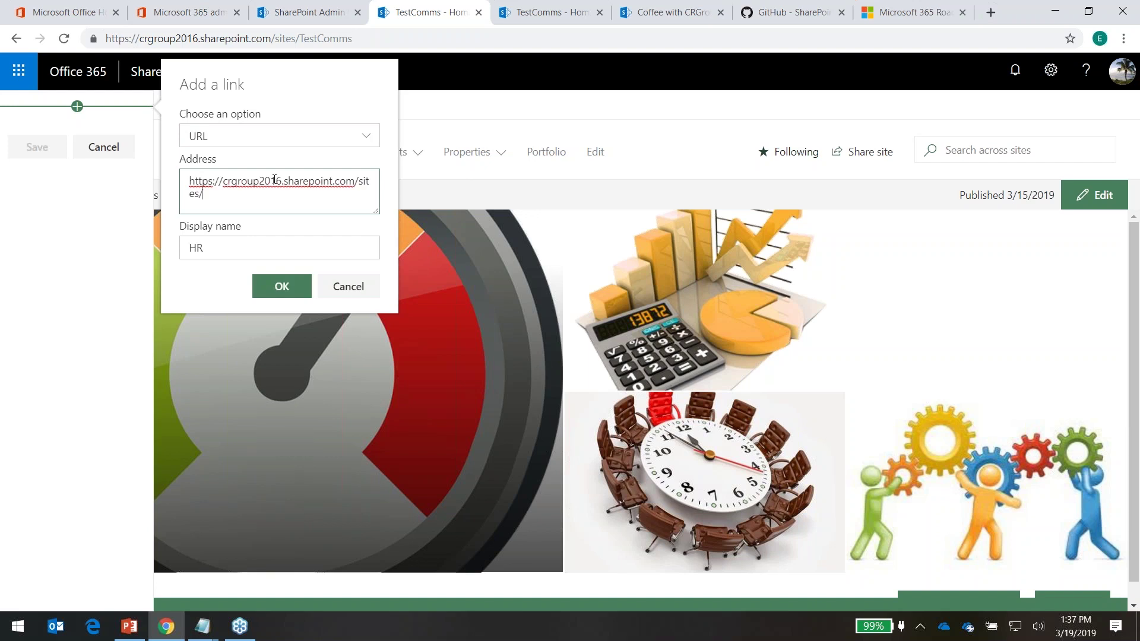
{"action": "type", "text": "hr"}
{"action": "left_click", "coordinate": [282, 287]}
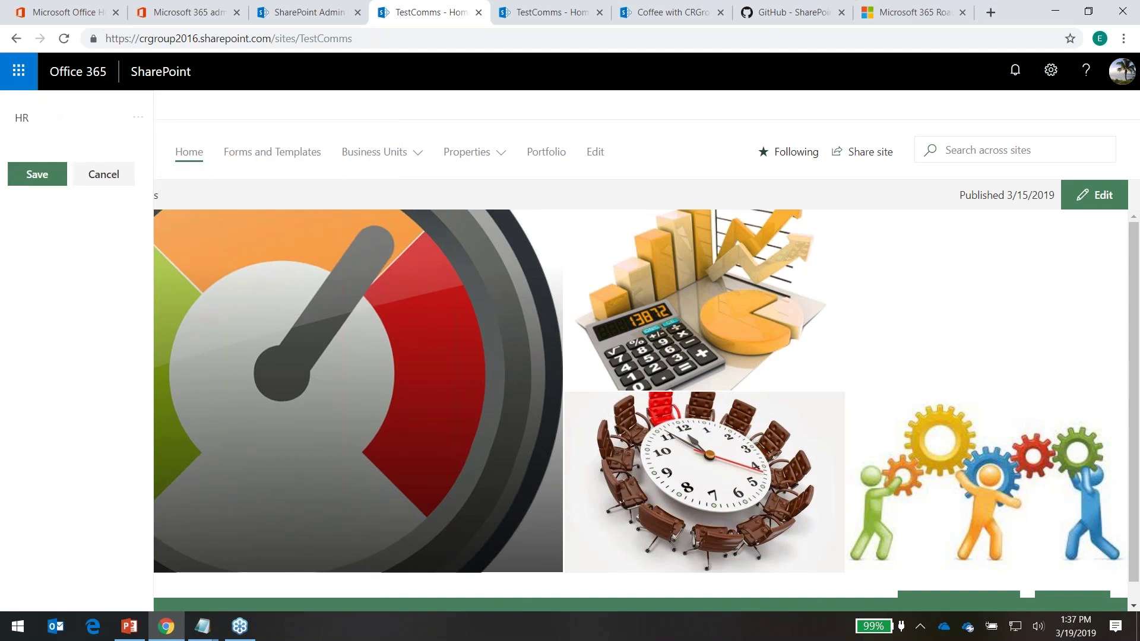
{"action": "left_click", "coordinate": [30, 174]}
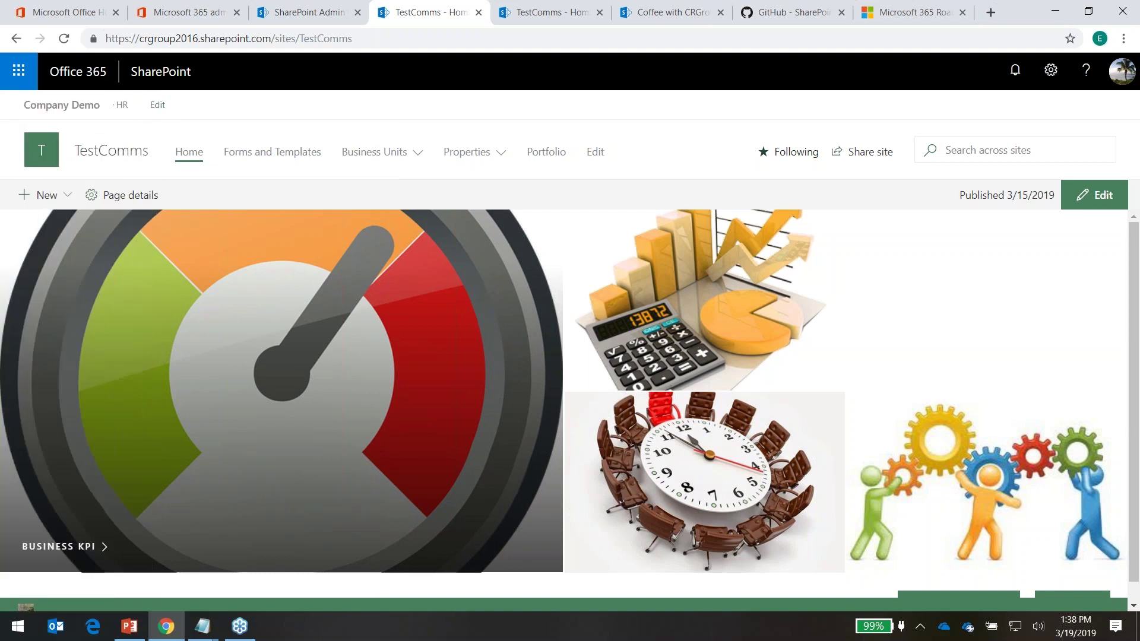
Open Human Resources via the HR hub link, return through Company Demo, then open HR again
{"action": "left_click", "coordinate": [122, 107]}
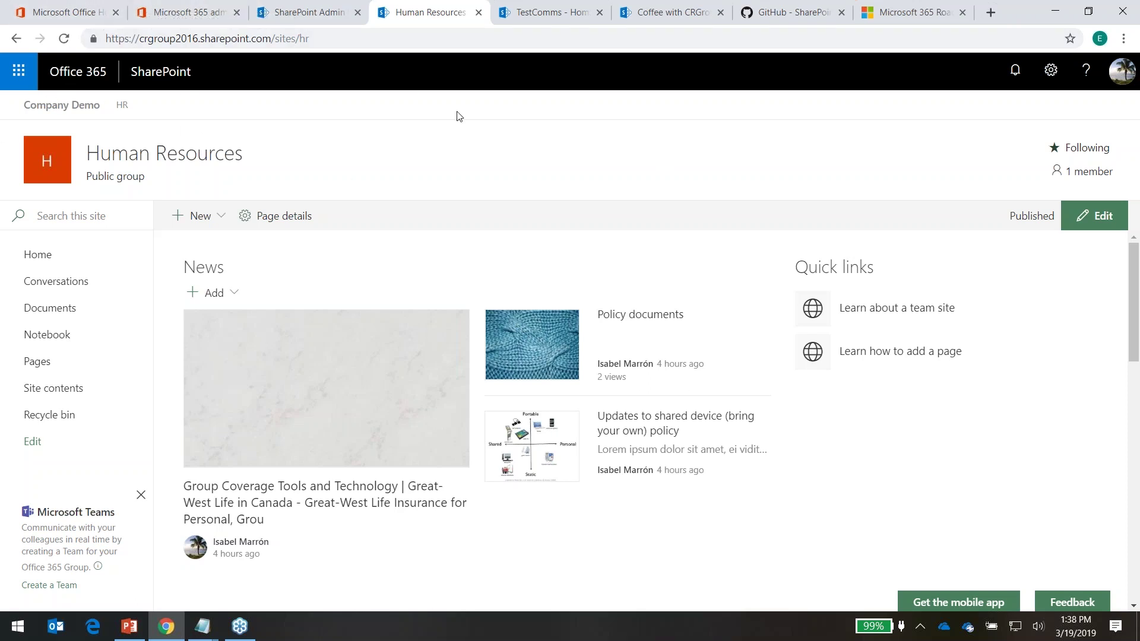
{"action": "left_click", "coordinate": [76, 108]}
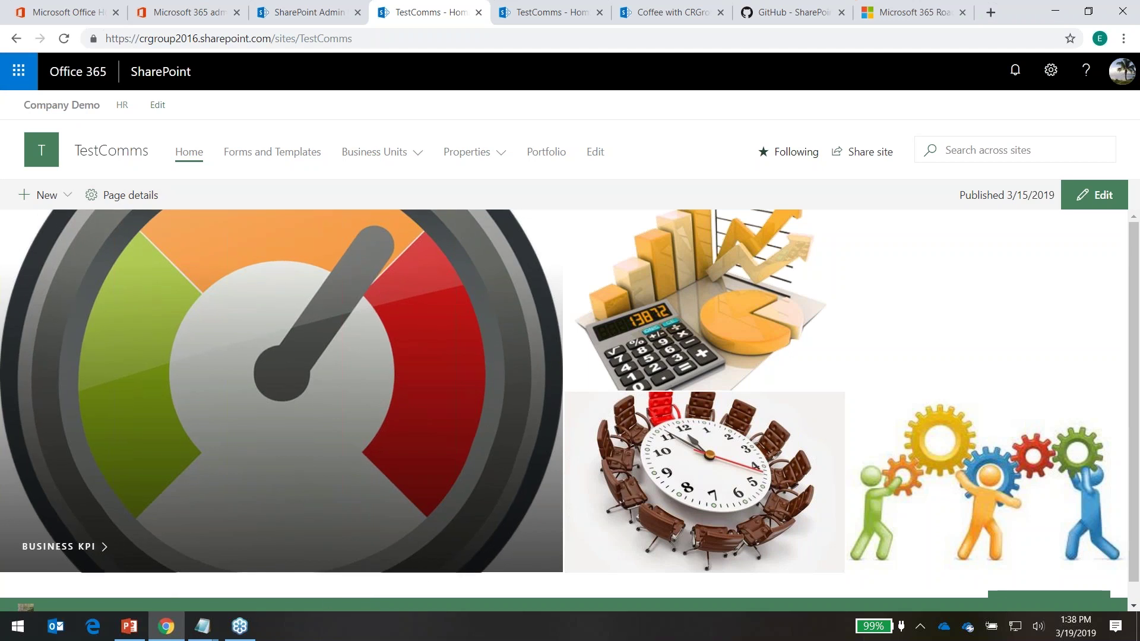
{"action": "left_click", "coordinate": [123, 109]}
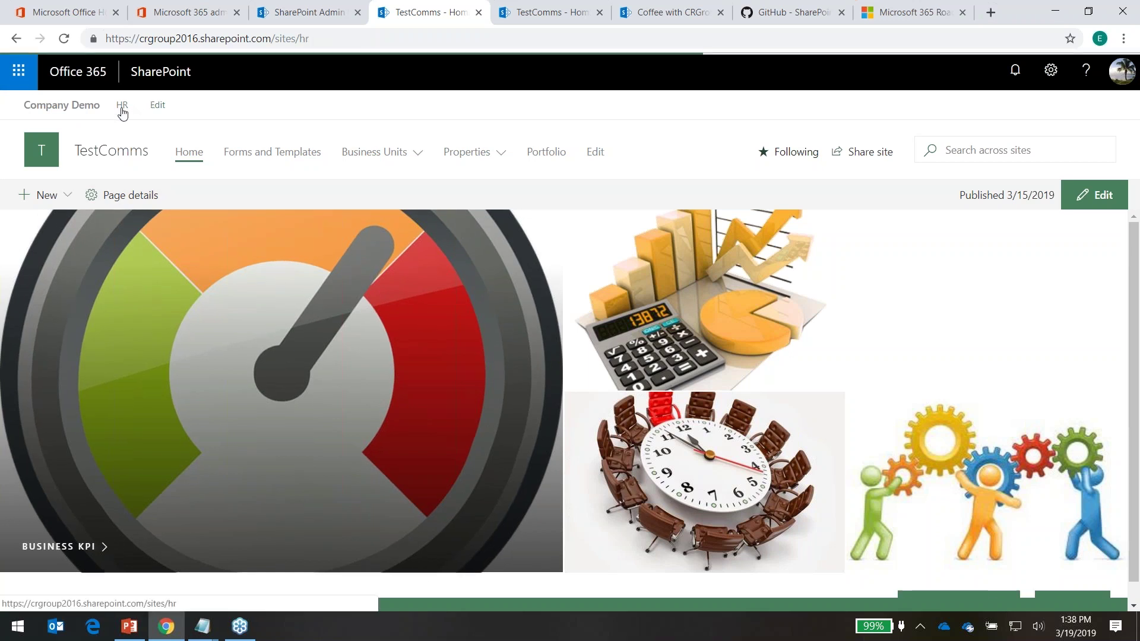
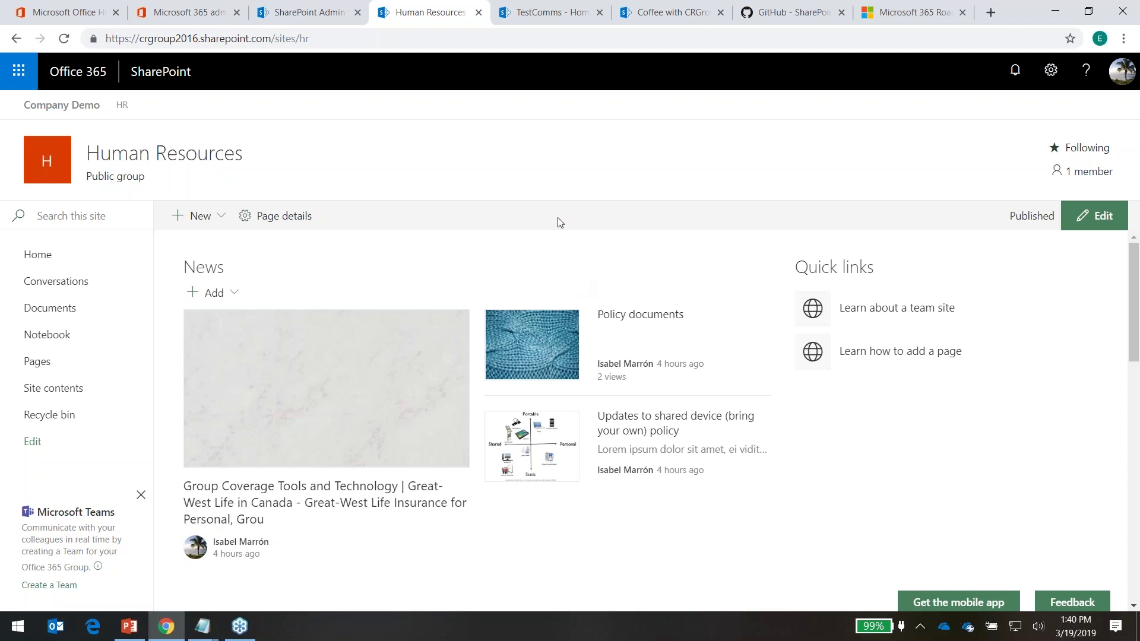
Launch Microsoft Teams from the Office 365 apps home, landing on Accounting's General channel files
{"action": "left_click", "coordinate": [84, 19]}
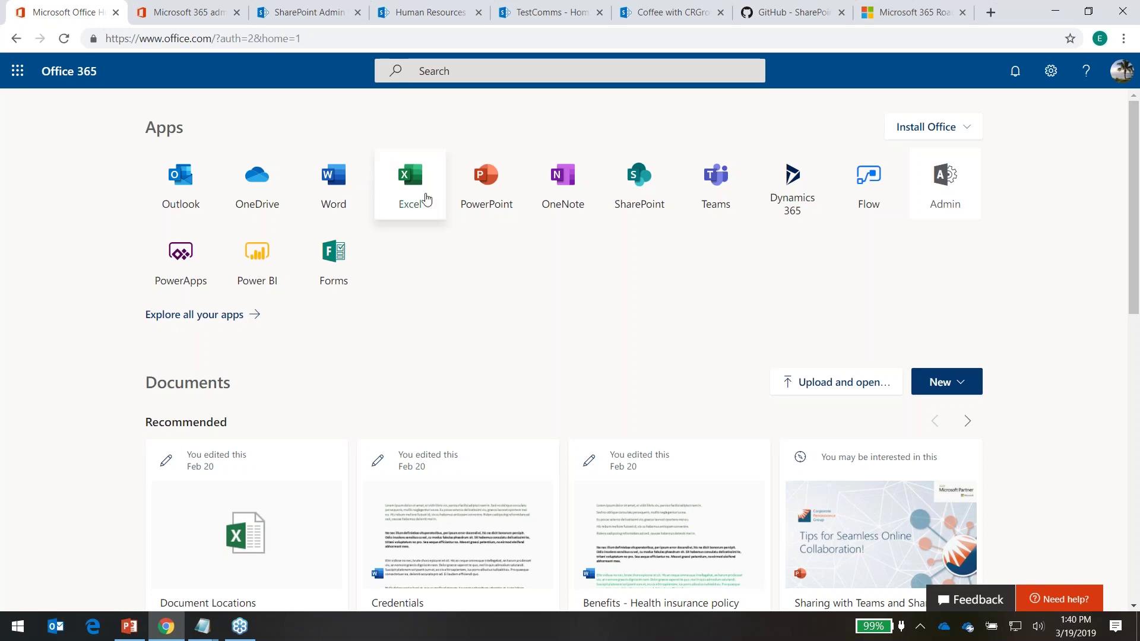
{"action": "left_click", "coordinate": [694, 196]}
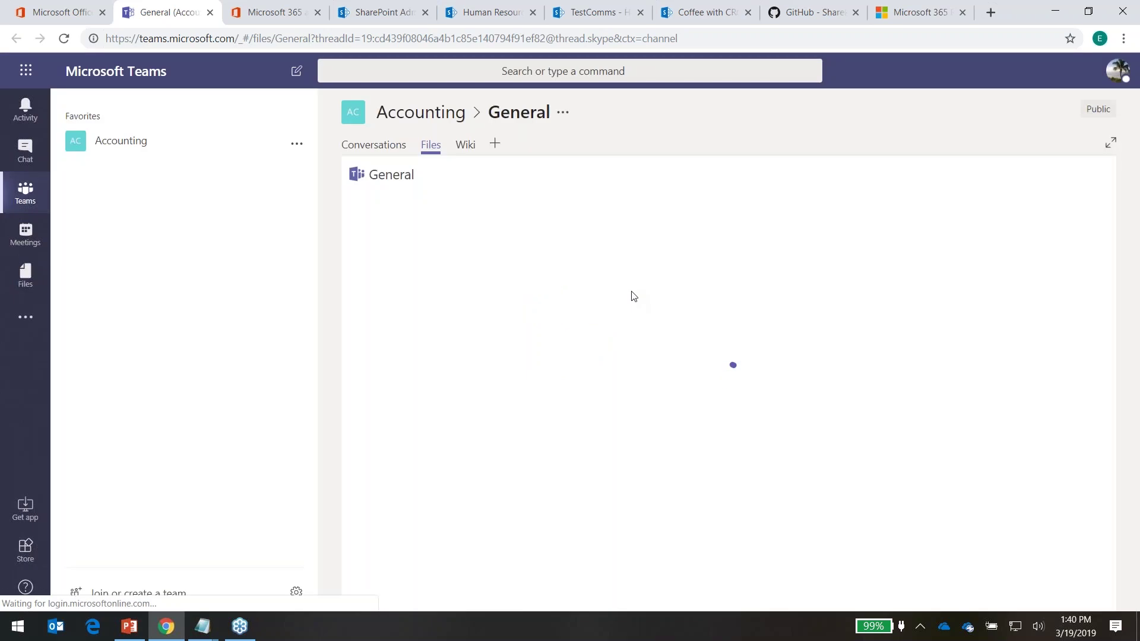
{"action": "left_click", "coordinate": [655, 282]}
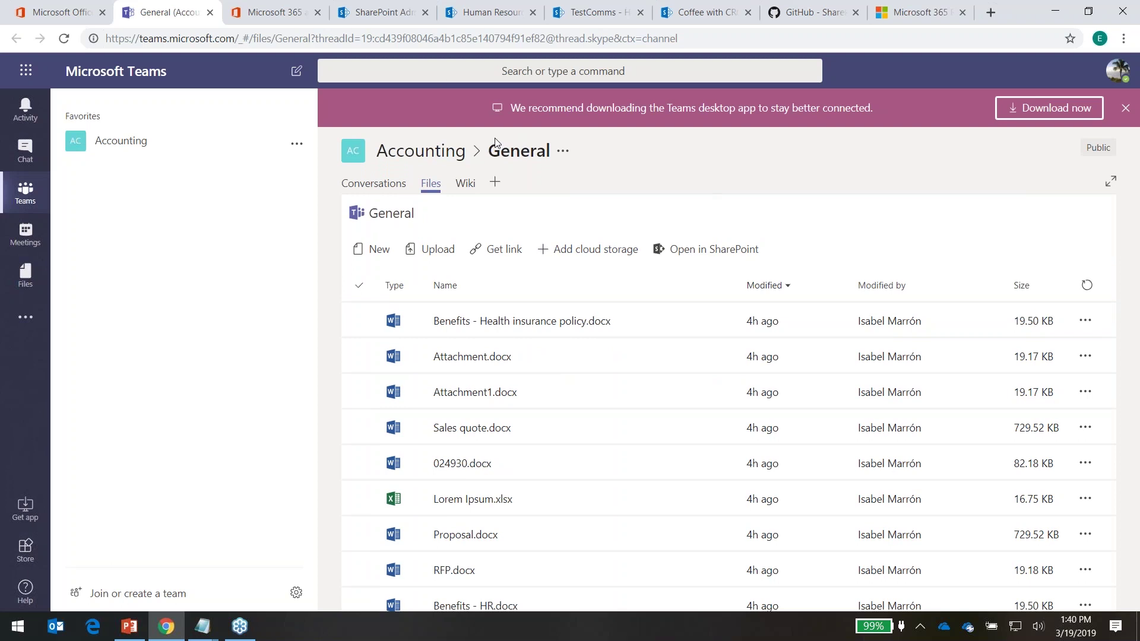
Dismiss the download banner and open the Accounting General channel's Files in SharePoint
{"action": "left_click", "coordinate": [1124, 108]}
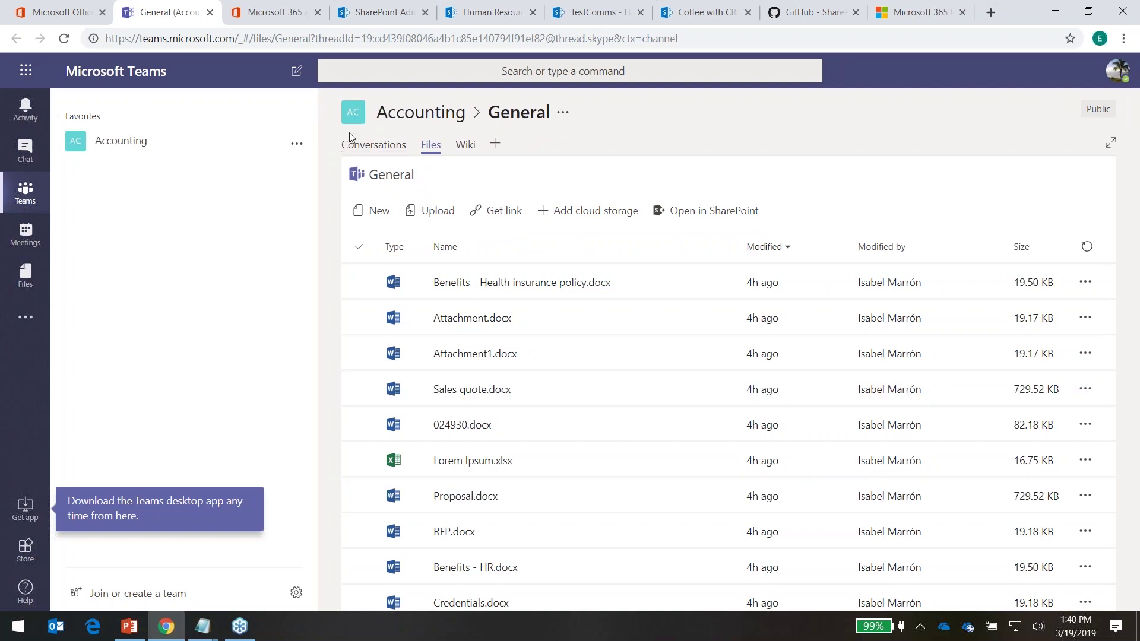
{"action": "left_click", "coordinate": [97, 139]}
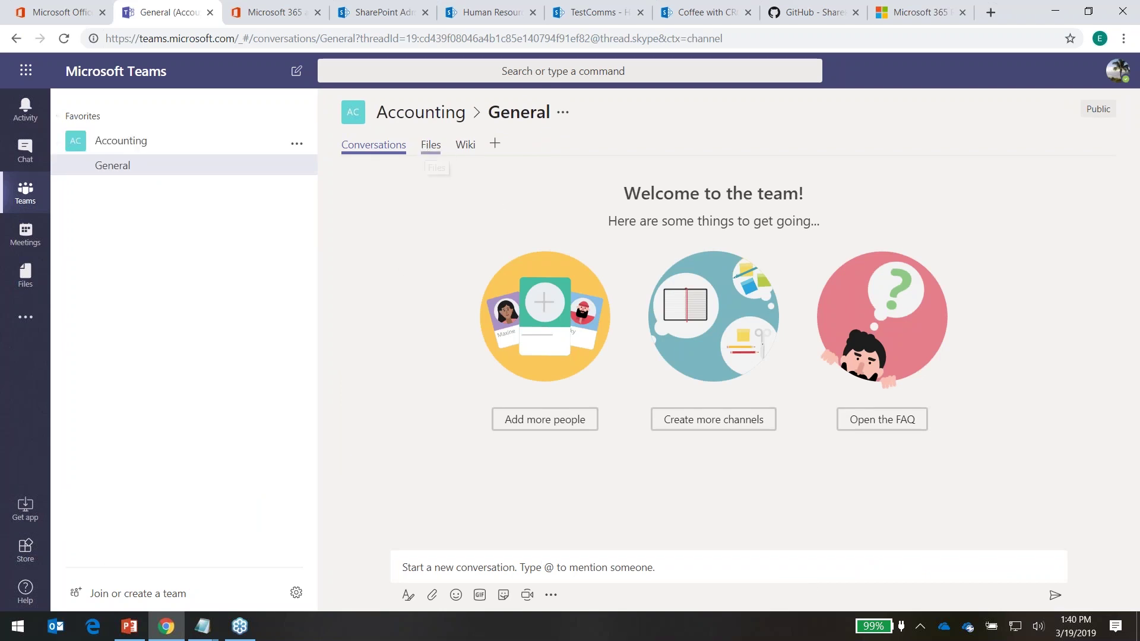
{"action": "left_click", "coordinate": [431, 145]}
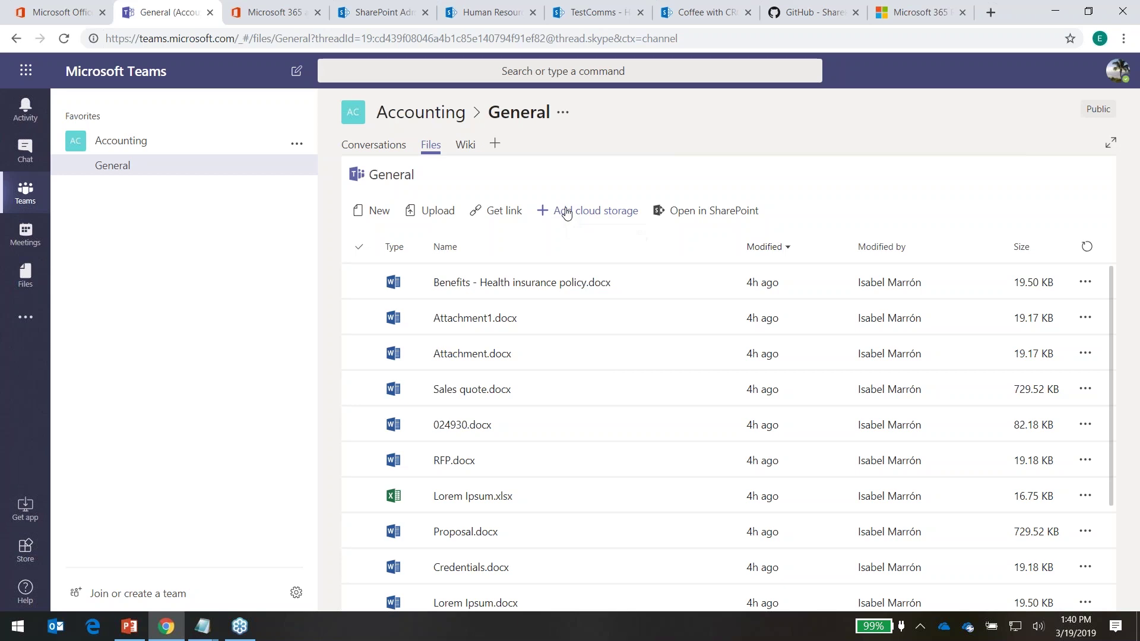
{"action": "left_click", "coordinate": [722, 213]}
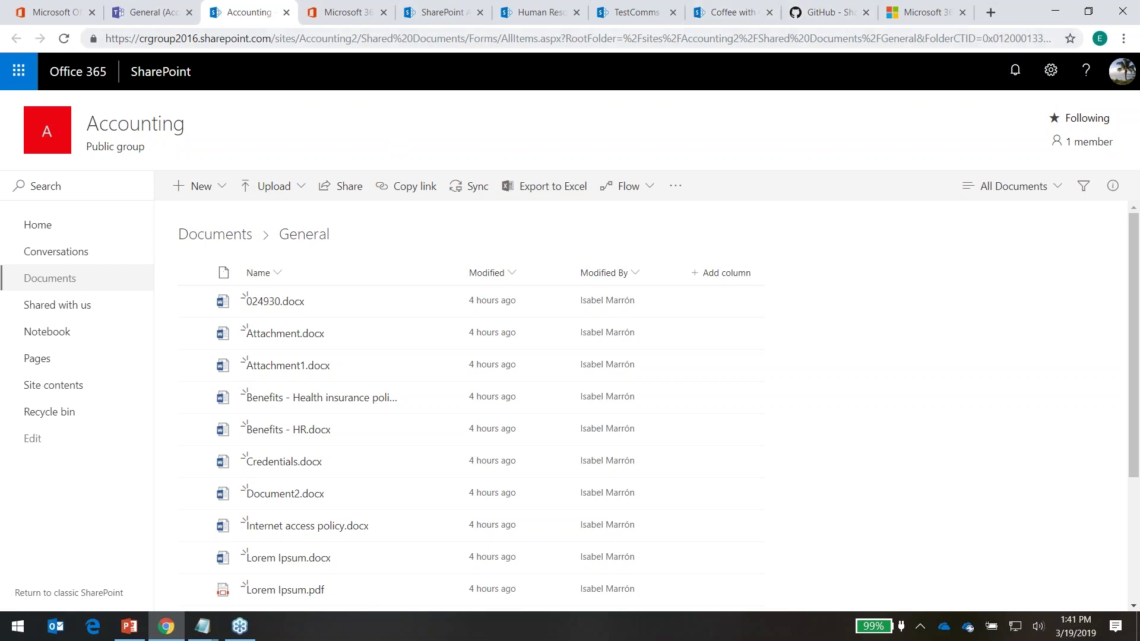
In Site information, set the Accounting site's hub association to Company Demo and save
{"action": "left_click", "coordinate": [1049, 71]}
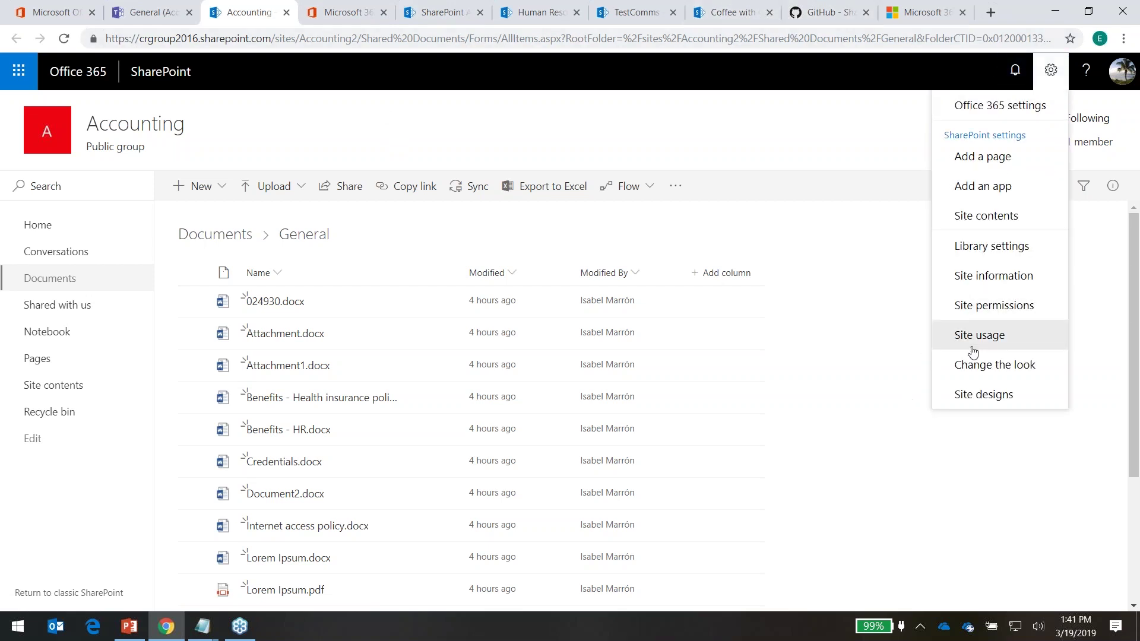
{"action": "left_click", "coordinate": [1021, 279]}
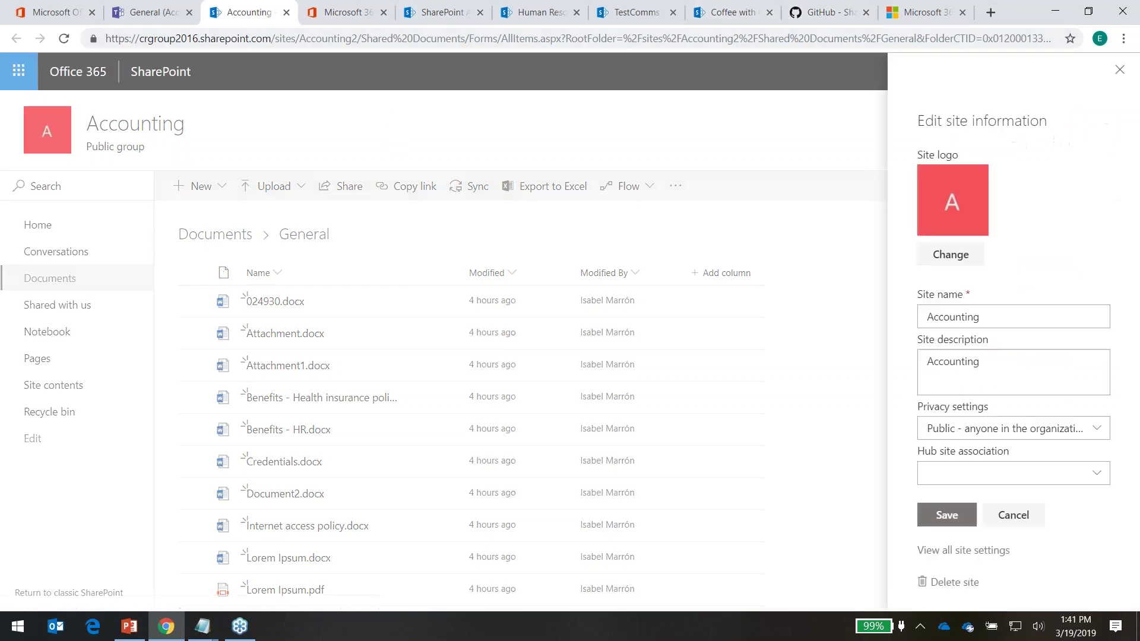
{"action": "left_click", "coordinate": [1089, 474]}
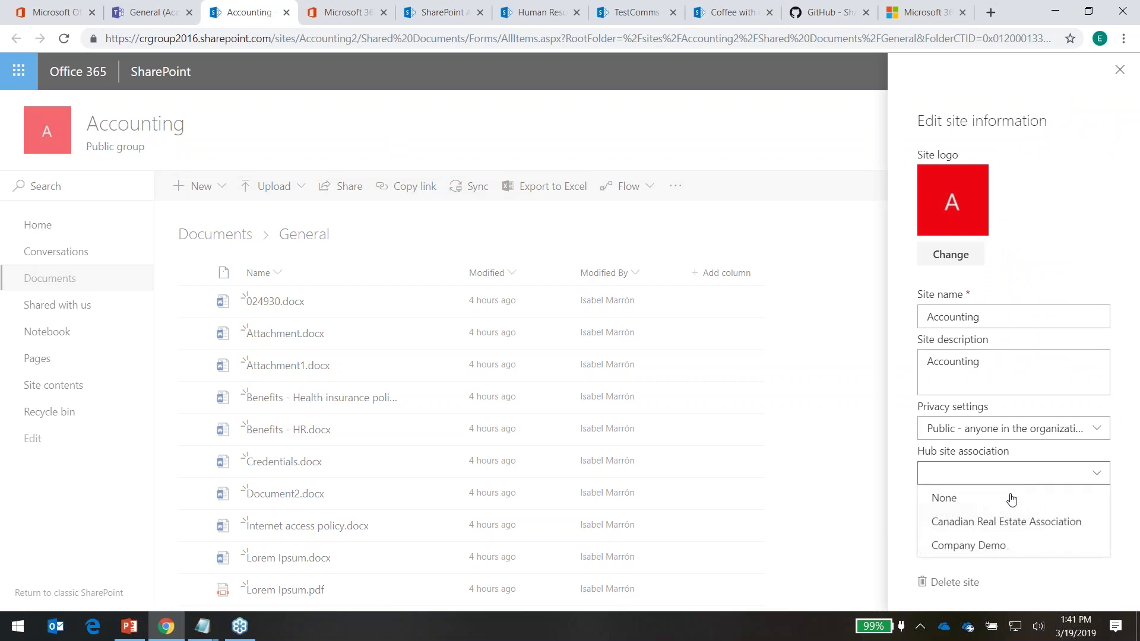
{"action": "left_click", "coordinate": [993, 546]}
{"action": "left_click", "coordinate": [940, 548]}
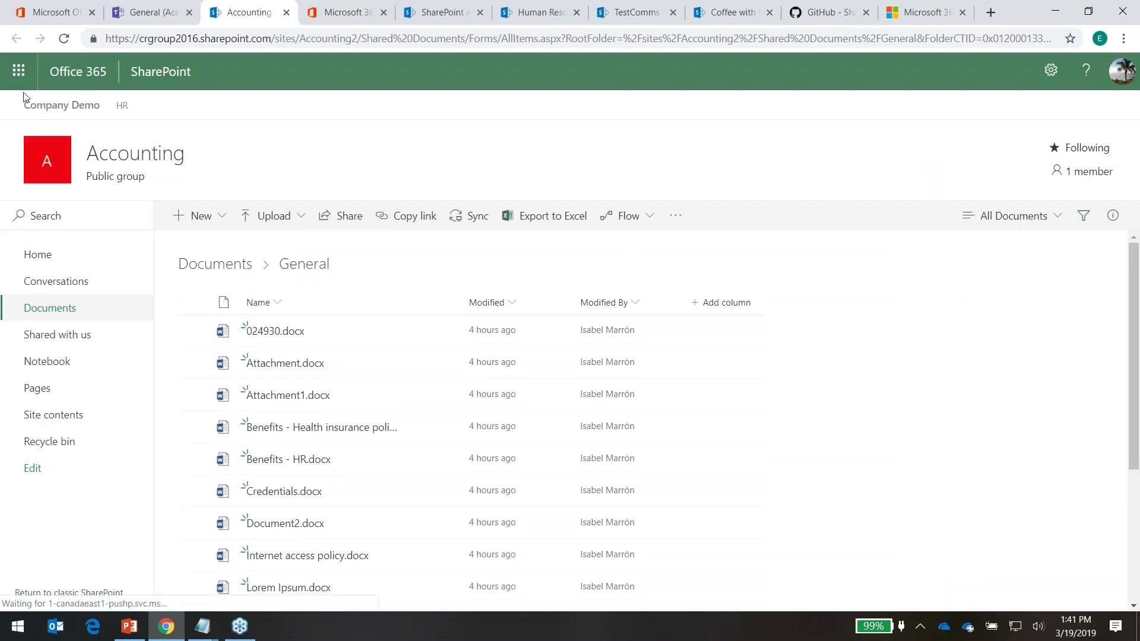
Check the Teams tab, visit the SharePoint start page from Accounting, then close that tab
{"action": "left_click", "coordinate": [148, 14]}
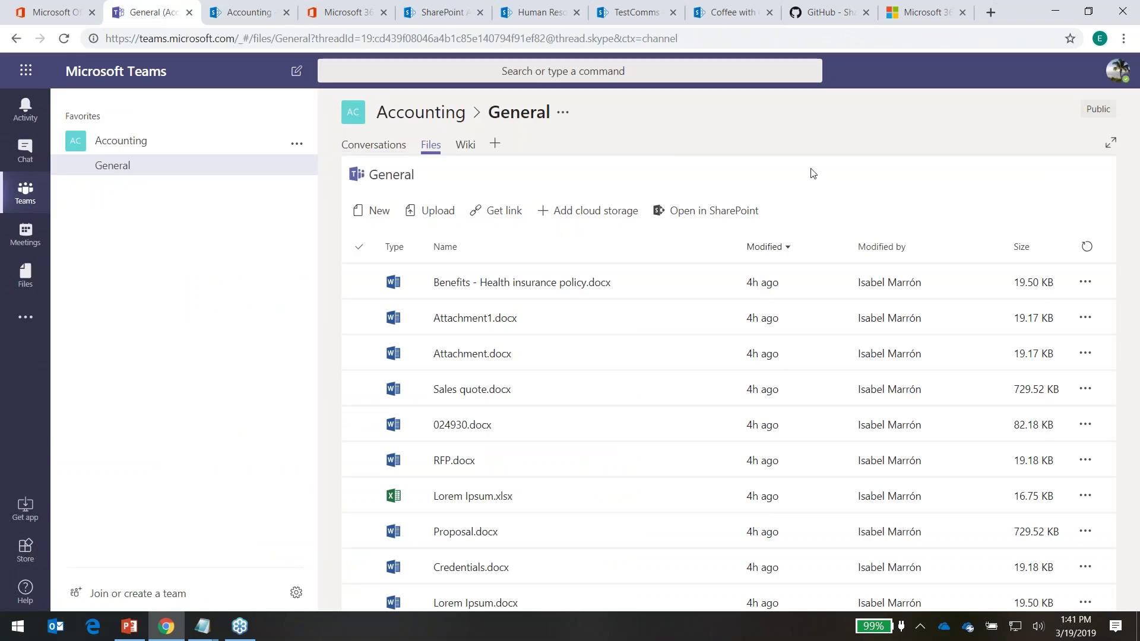
{"action": "left_click", "coordinate": [222, 12]}
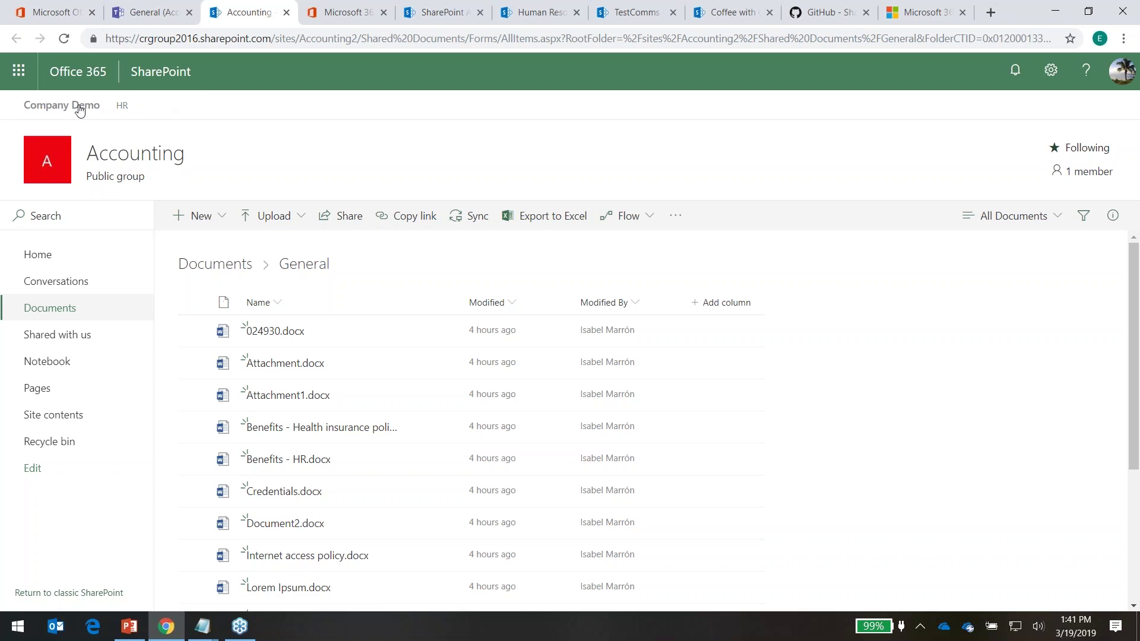
{"action": "left_click", "coordinate": [157, 73]}
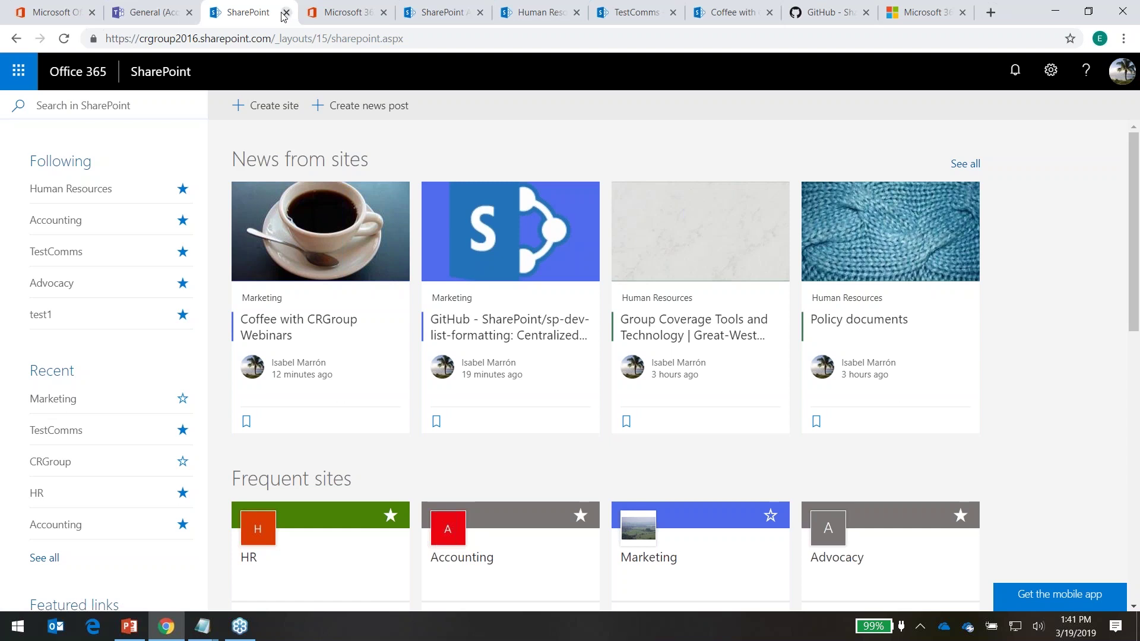
{"action": "left_click", "coordinate": [286, 15]}
Close the Accounting Teams, Microsoft 365 admin center and SharePoint admin center tabs
{"action": "left_click", "coordinate": [189, 13]}
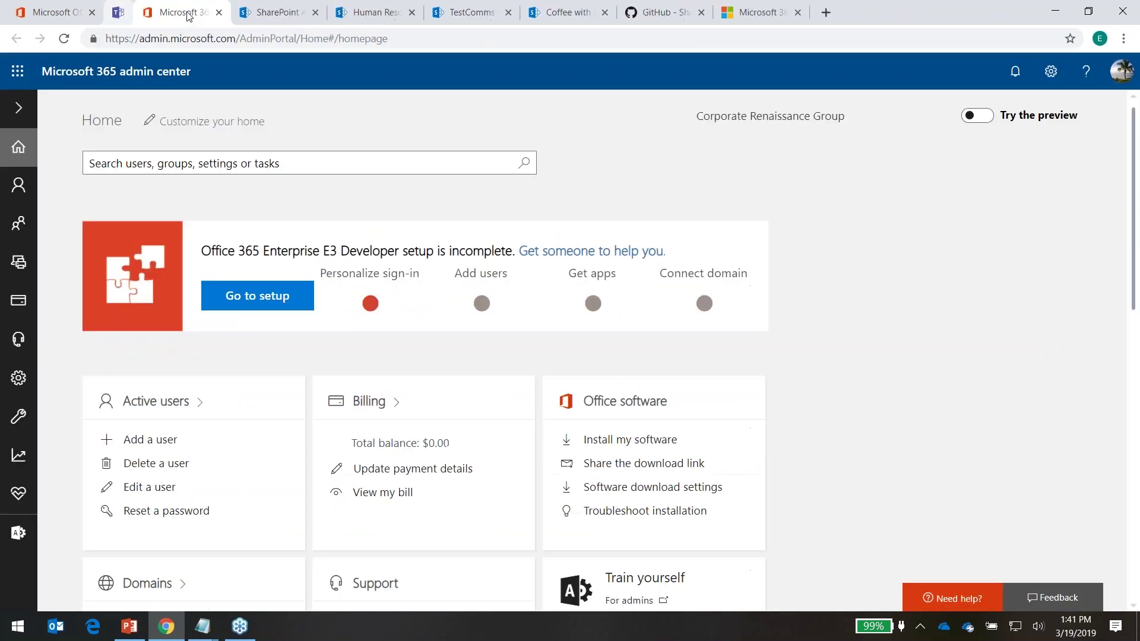
{"action": "left_click", "coordinate": [189, 13]}
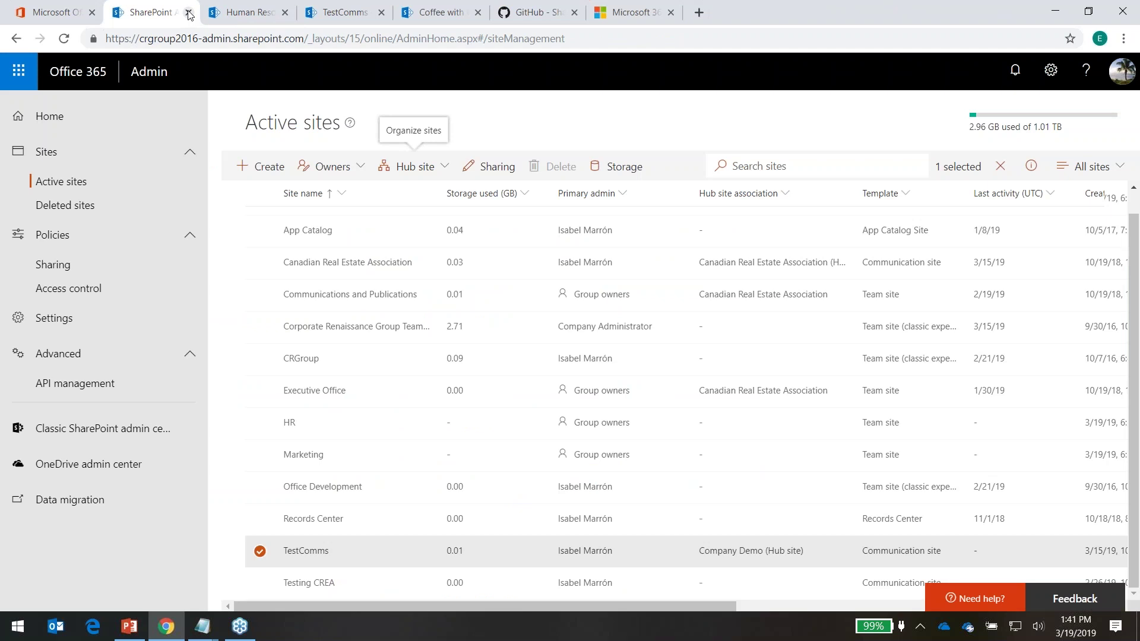
{"action": "left_click", "coordinate": [189, 13]}
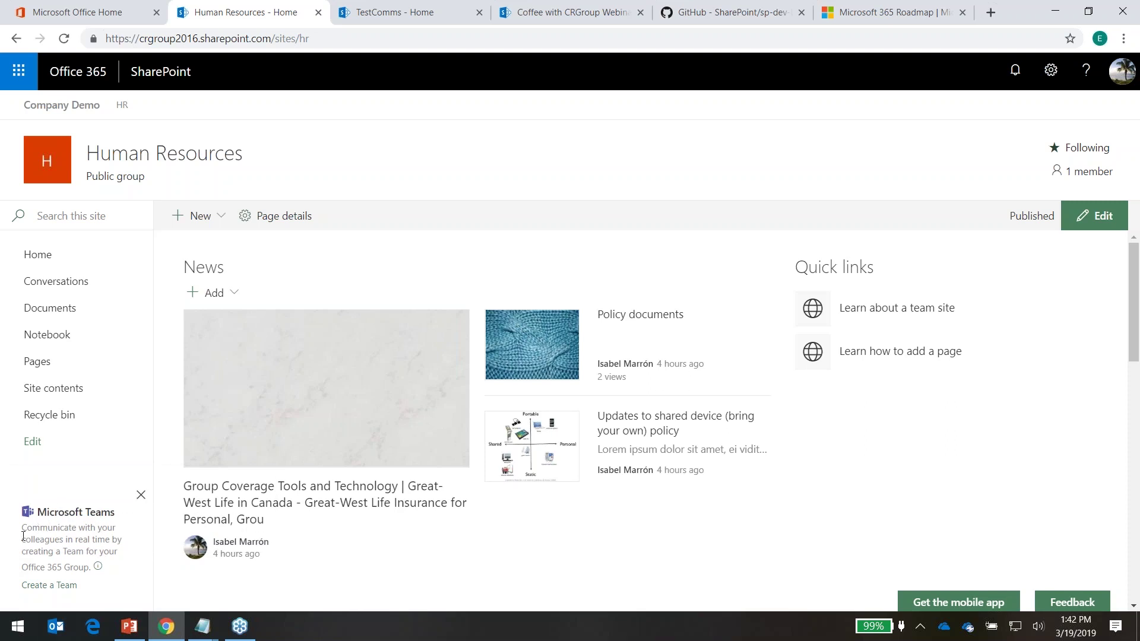
Create a team for the Human Resources group and open it in the Teams web app, not the desktop app
{"action": "left_click", "coordinate": [69, 585]}
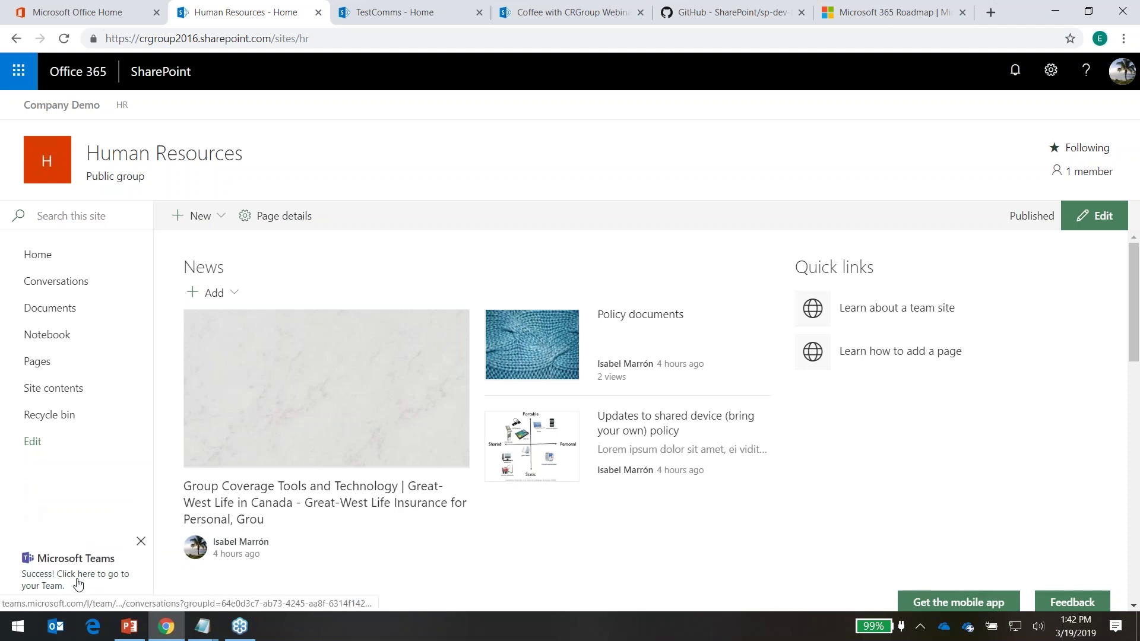
{"action": "left_click", "coordinate": [92, 568]}
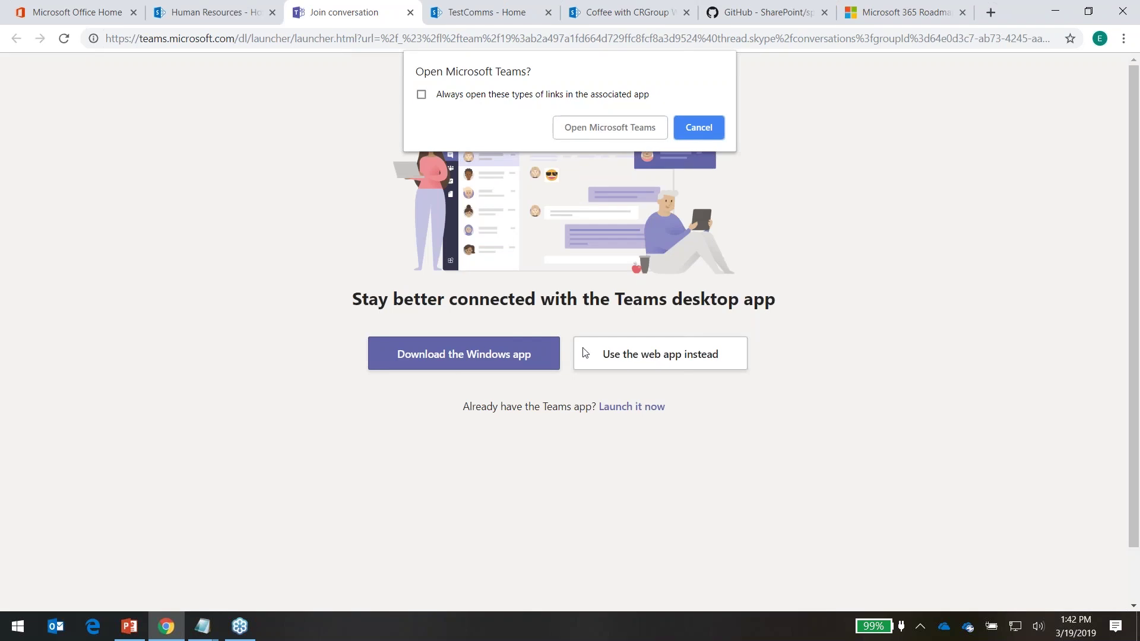
{"action": "left_click", "coordinate": [717, 126]}
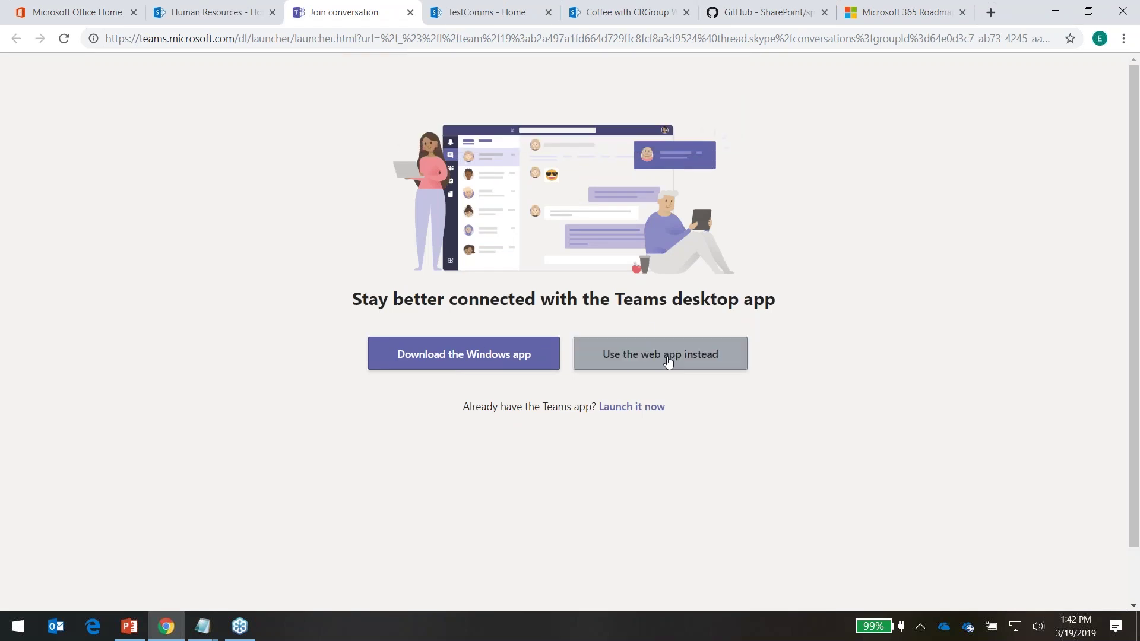
{"action": "left_click", "coordinate": [666, 359]}
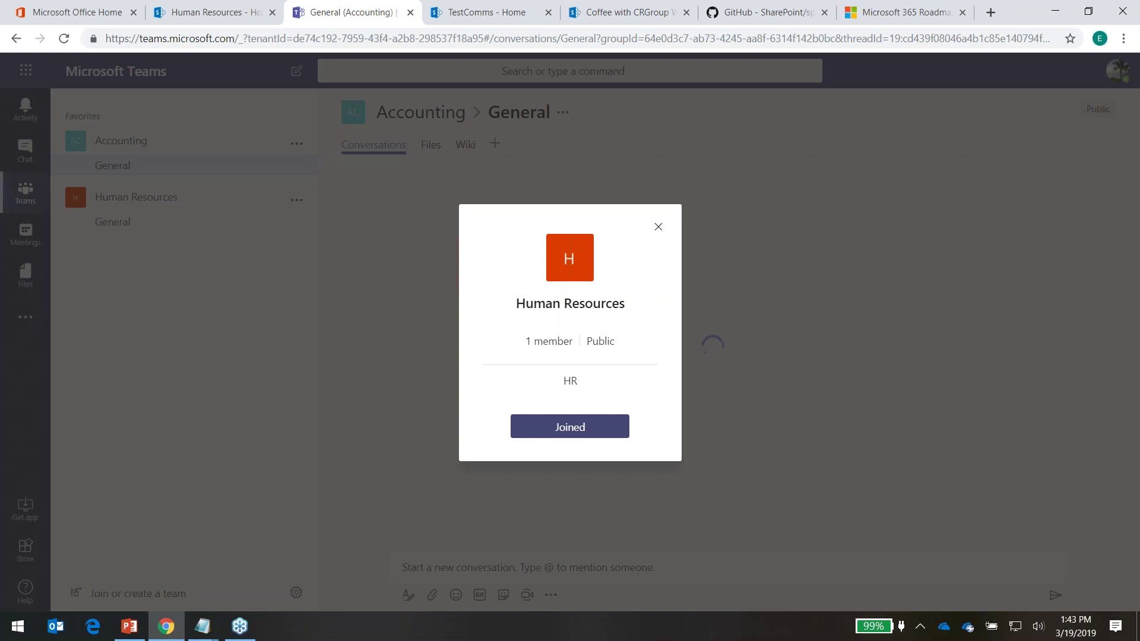
Close the team info dialog, view Human Resources' General channel, then go to Join or create a team
{"action": "left_click", "coordinate": [666, 224]}
{"action": "left_click", "coordinate": [155, 203]}
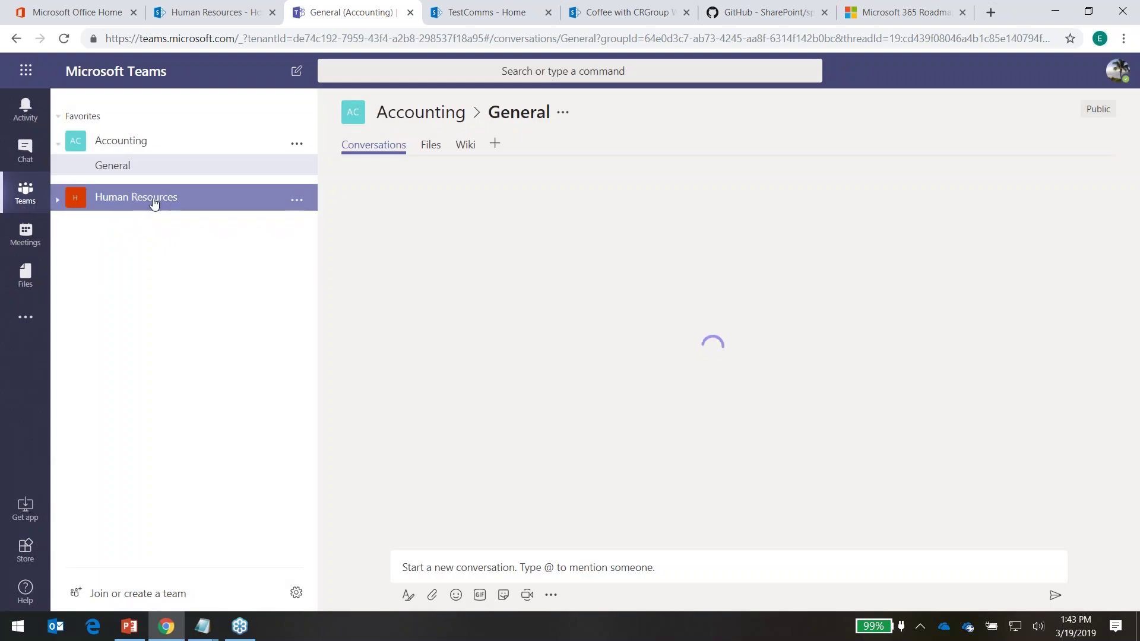
{"action": "left_click", "coordinate": [58, 199]}
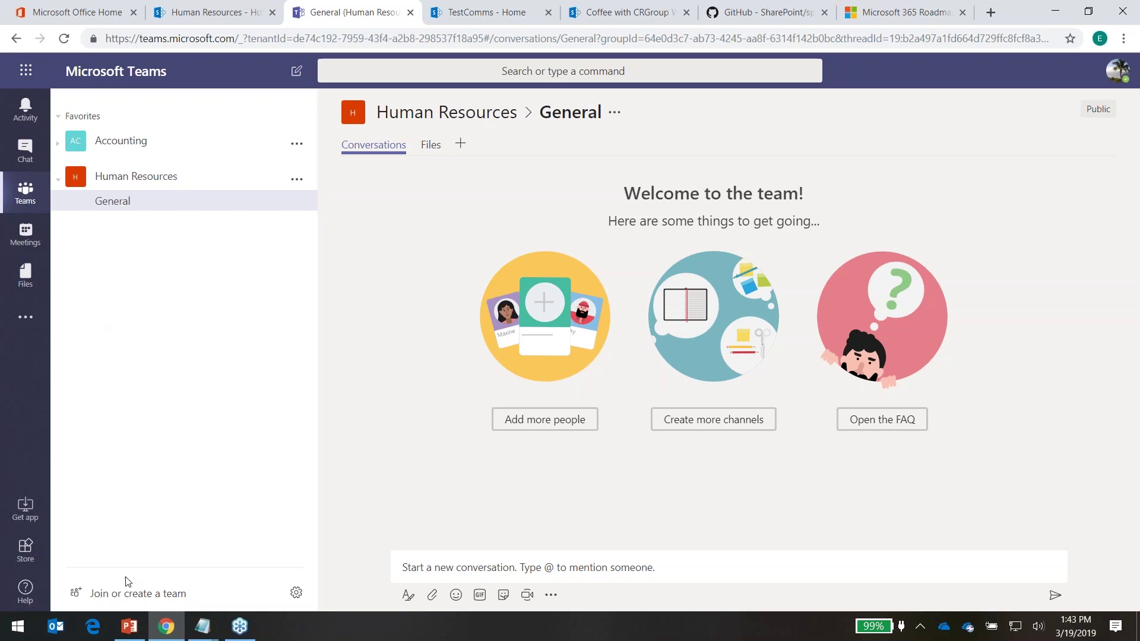
{"action": "left_click", "coordinate": [151, 599]}
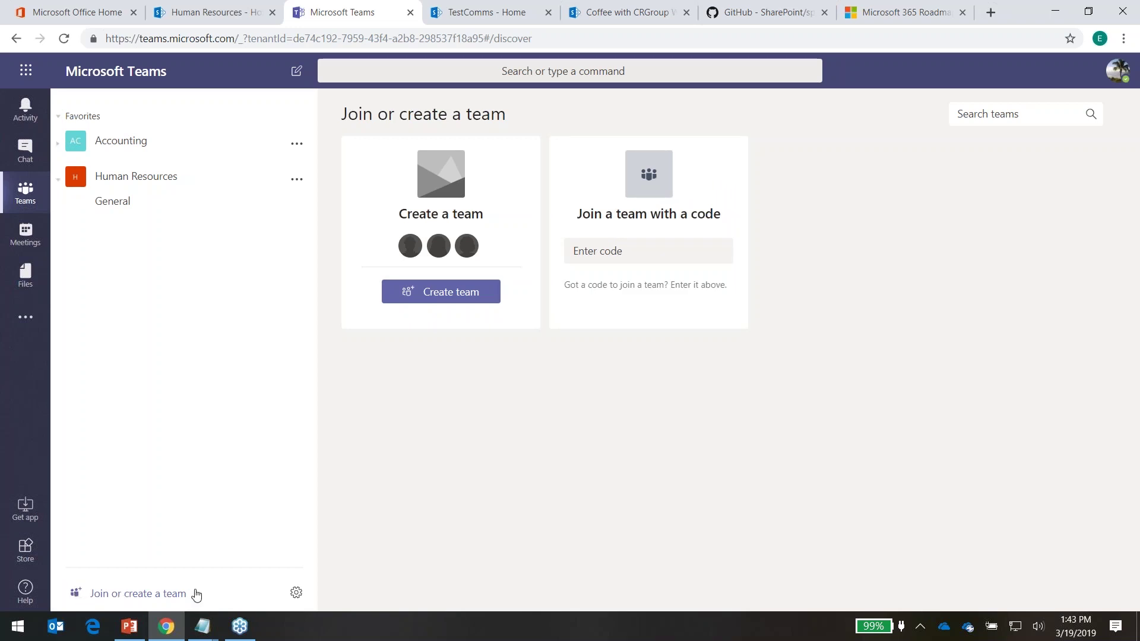
Create a new team from the existing Marketing Office 365 group
{"action": "left_click", "coordinate": [296, 592]}
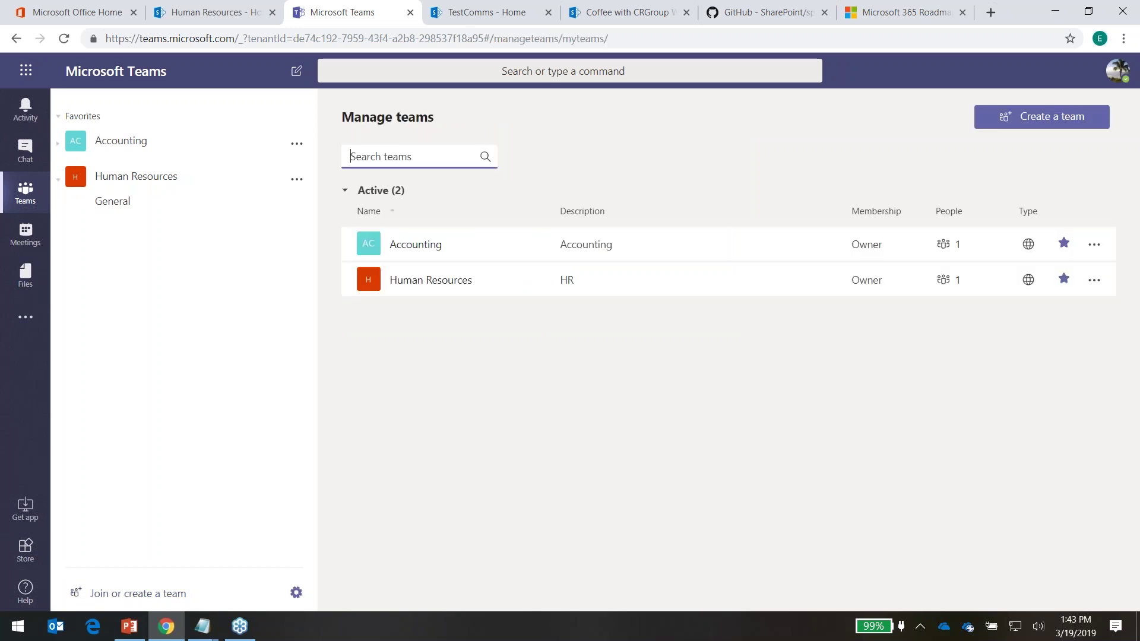
{"action": "left_click", "coordinate": [1003, 119]}
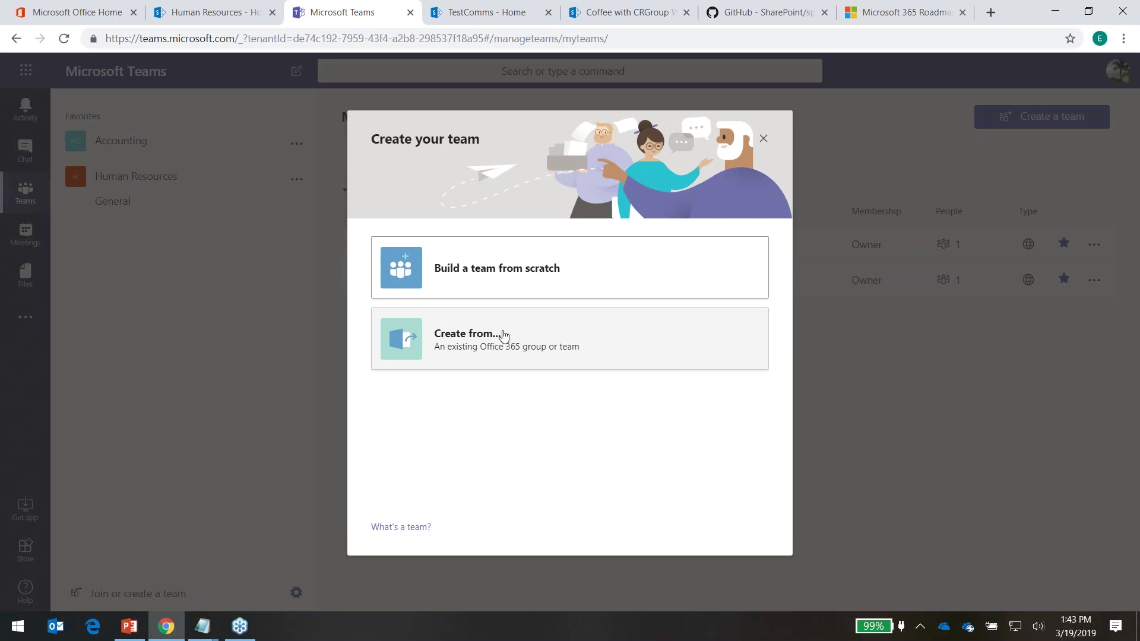
{"action": "left_click", "coordinate": [504, 336]}
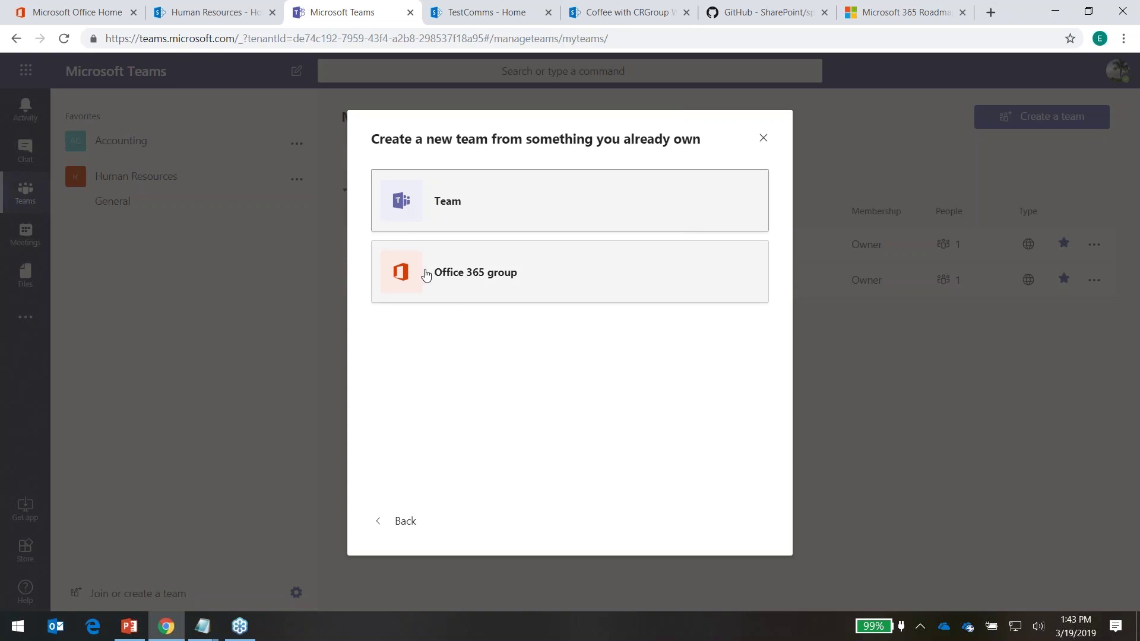
{"action": "left_click", "coordinate": [473, 285]}
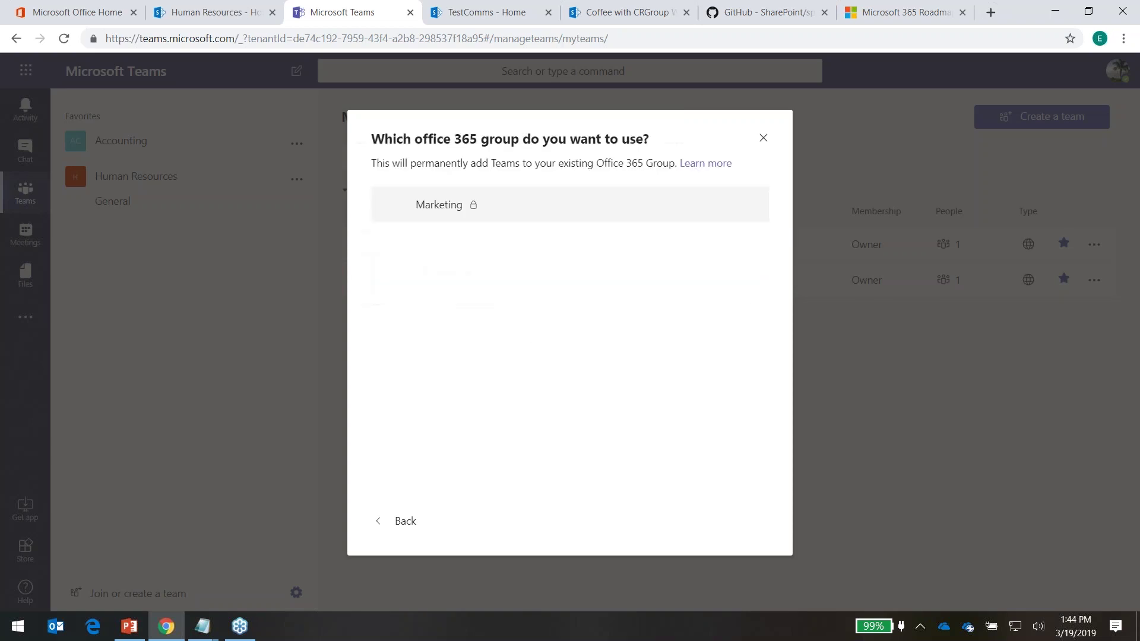
{"action": "left_click", "coordinate": [468, 208]}
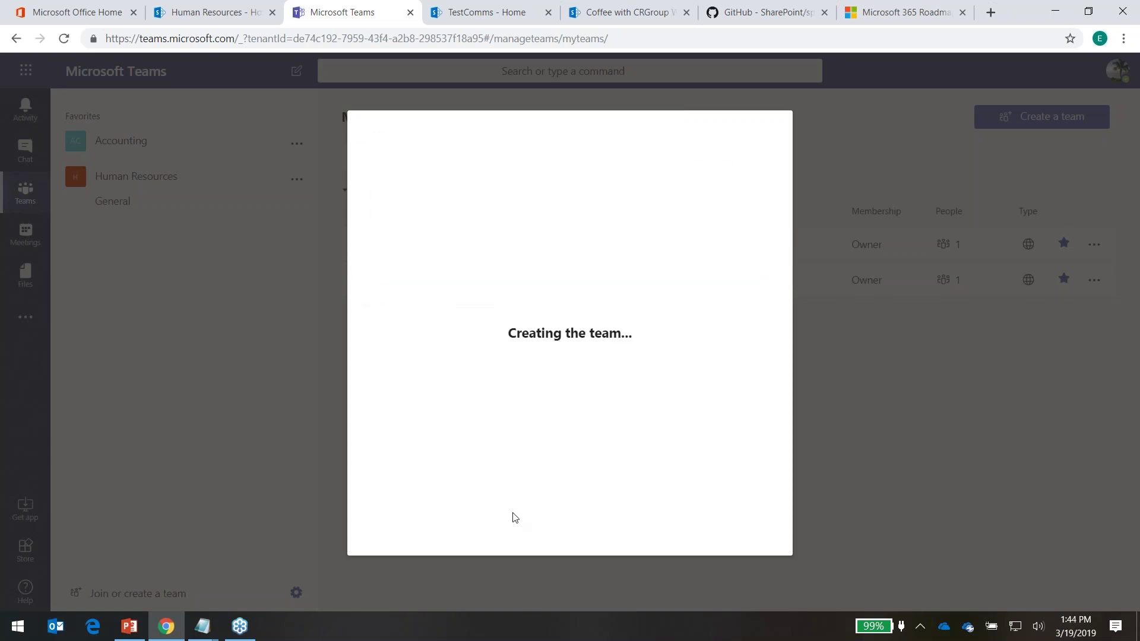
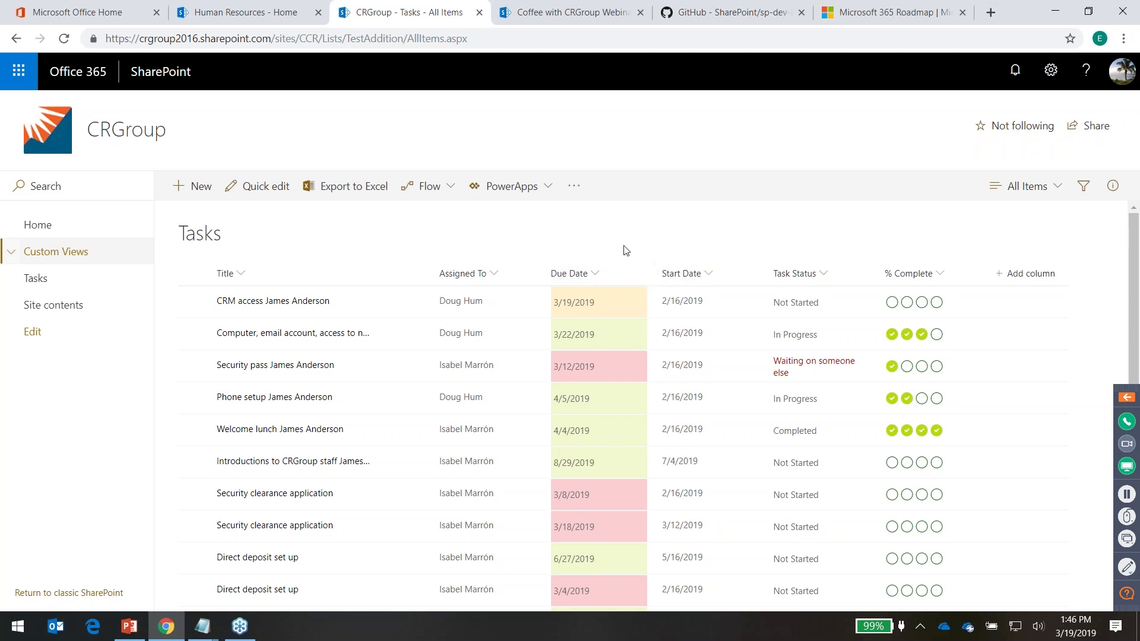
Create a Due Date reminder flow for the Tasks list that alerts 3 days in advance
{"action": "left_click", "coordinate": [456, 188]}
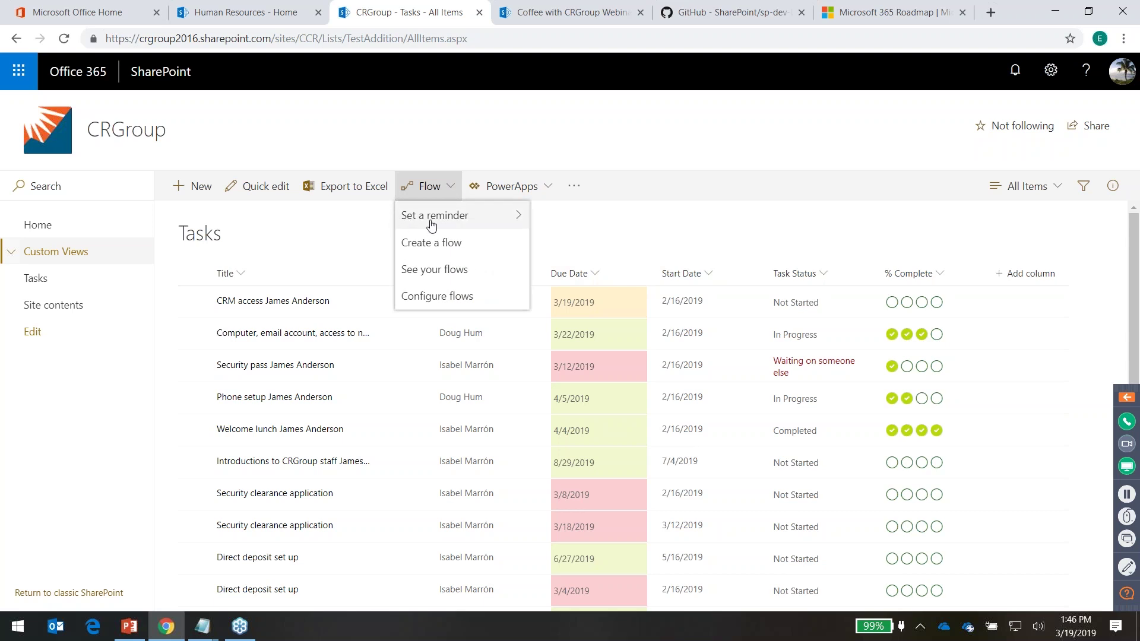
{"action": "left_click", "coordinate": [438, 219]}
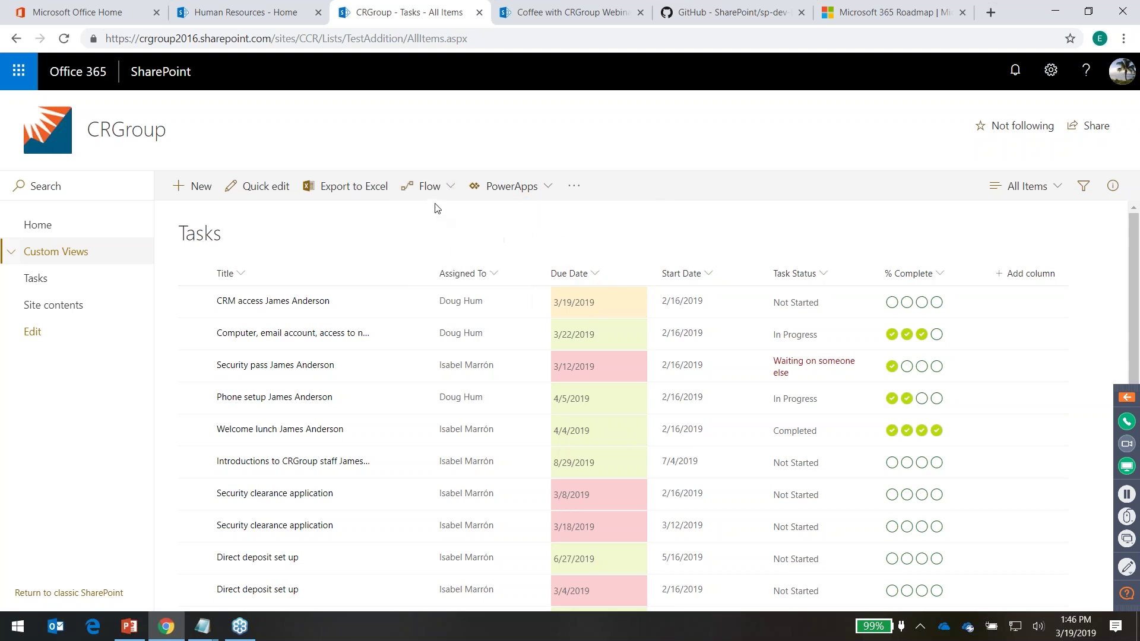
{"action": "left_click", "coordinate": [453, 185]}
{"action": "left_click", "coordinate": [446, 224]}
{"action": "left_click", "coordinate": [457, 187]}
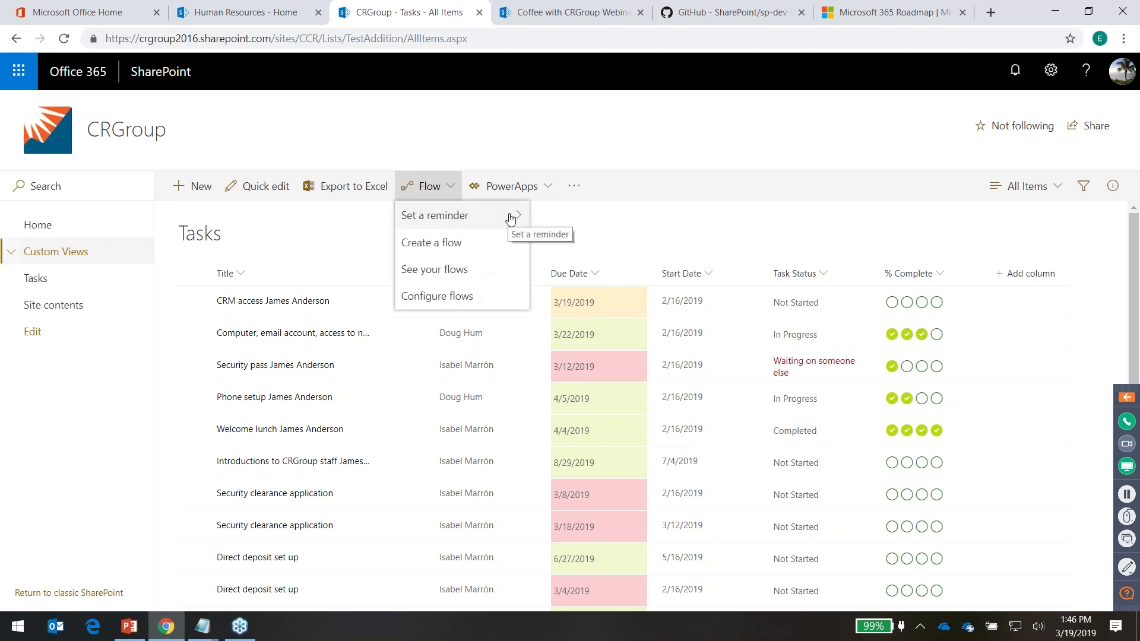
{"action": "mouse_move", "coordinate": [511, 217]}
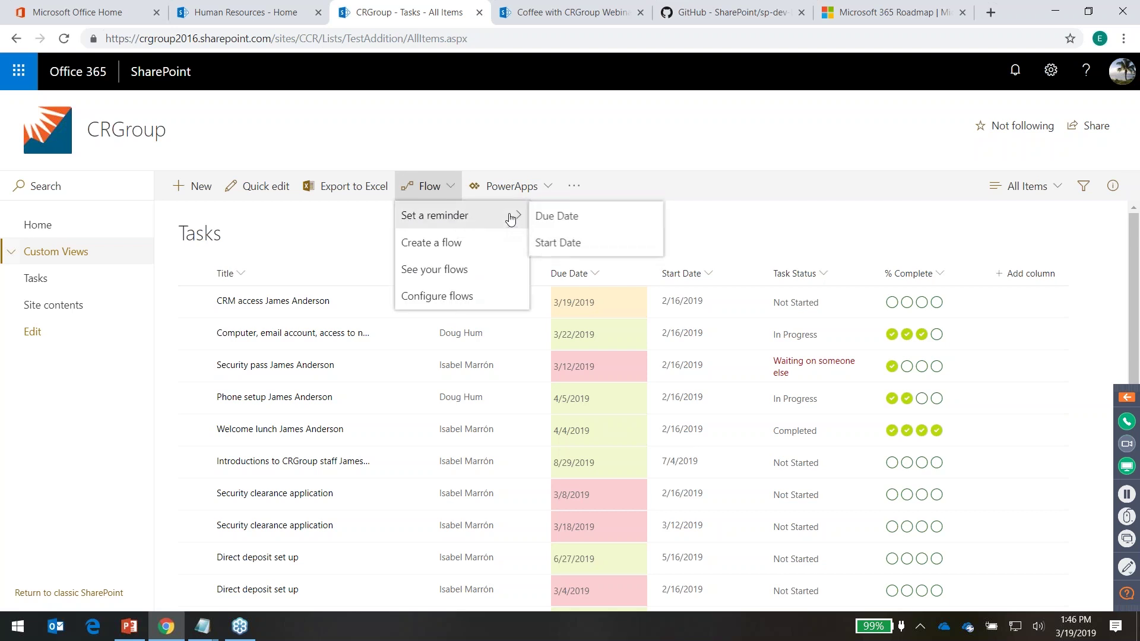
{"action": "left_click", "coordinate": [571, 217]}
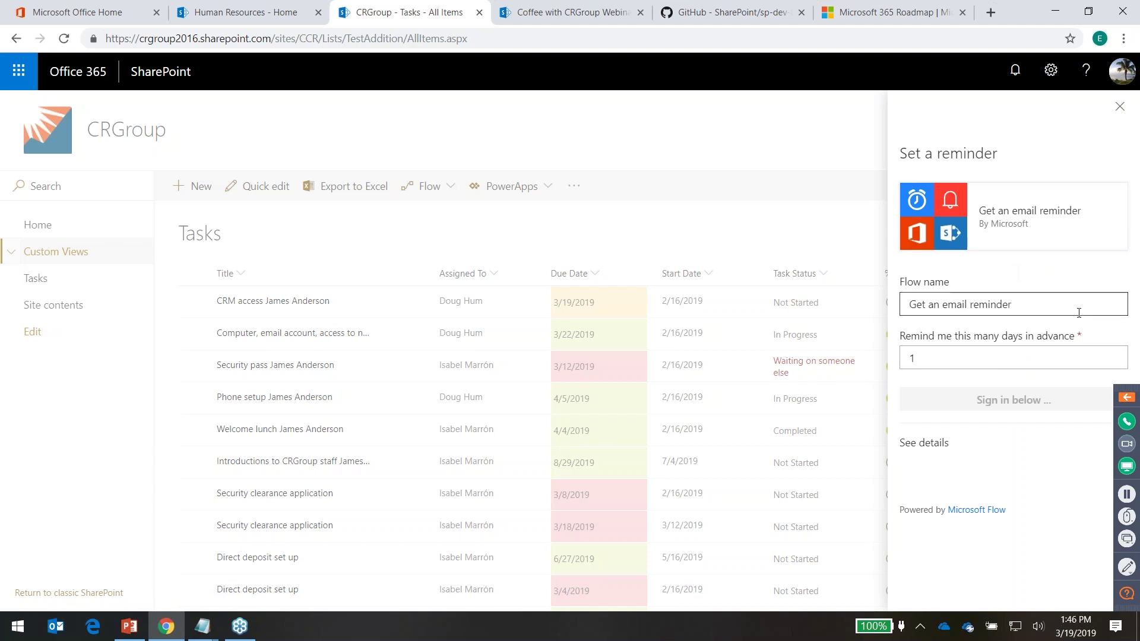
{"action": "left_click", "coordinate": [995, 355]}
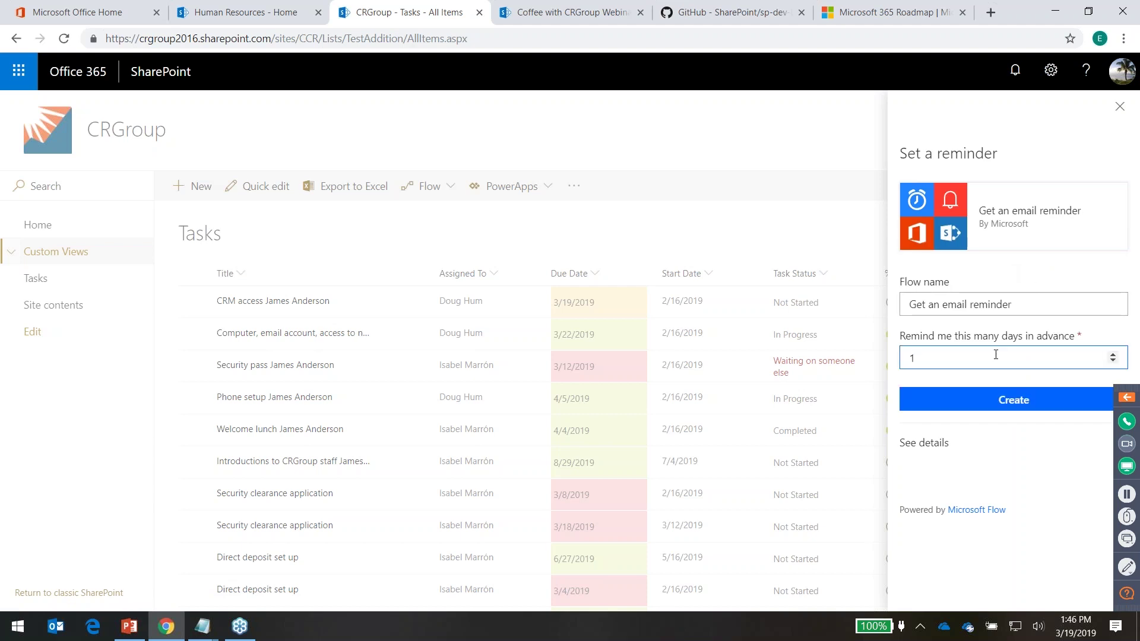
{"action": "key", "text": "BackSpace"}
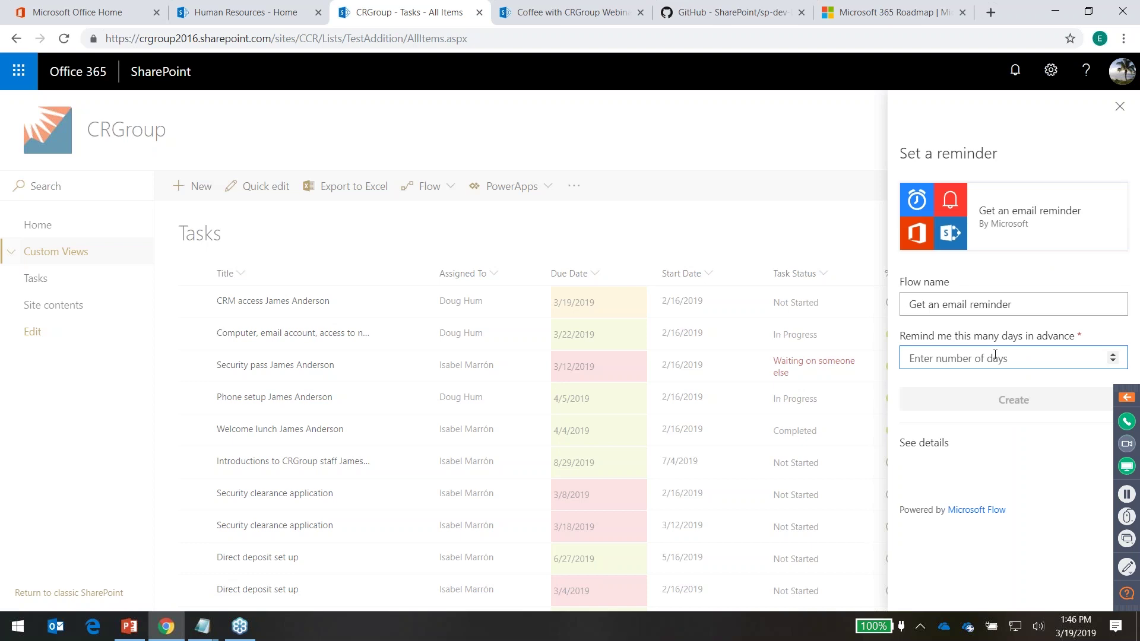
{"action": "type", "text": "3"}
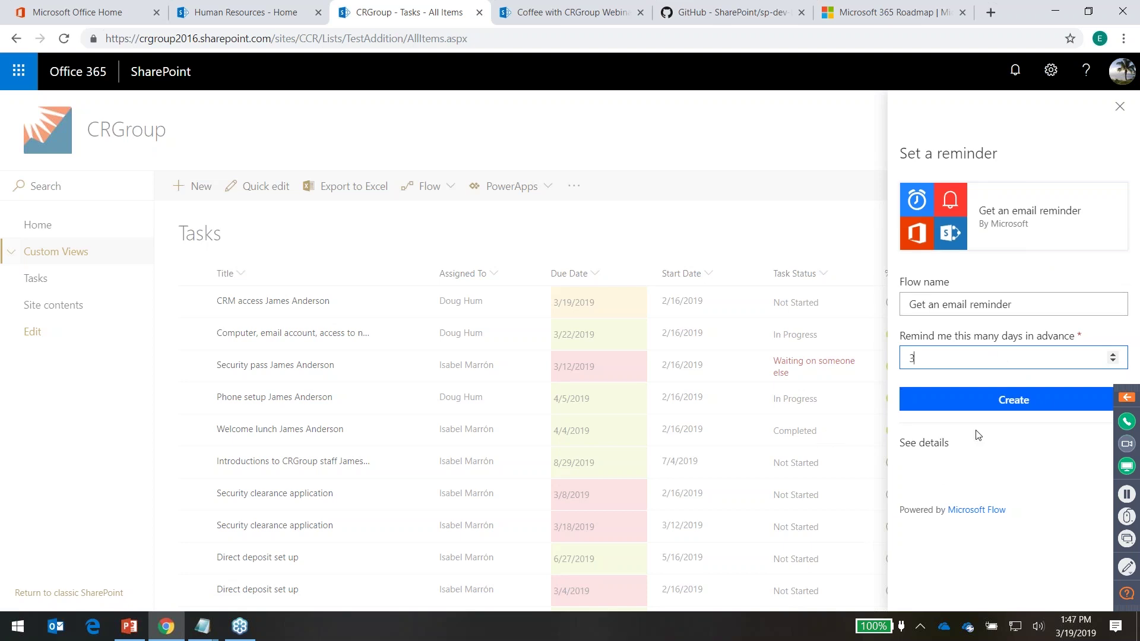
{"action": "left_click", "coordinate": [997, 408]}
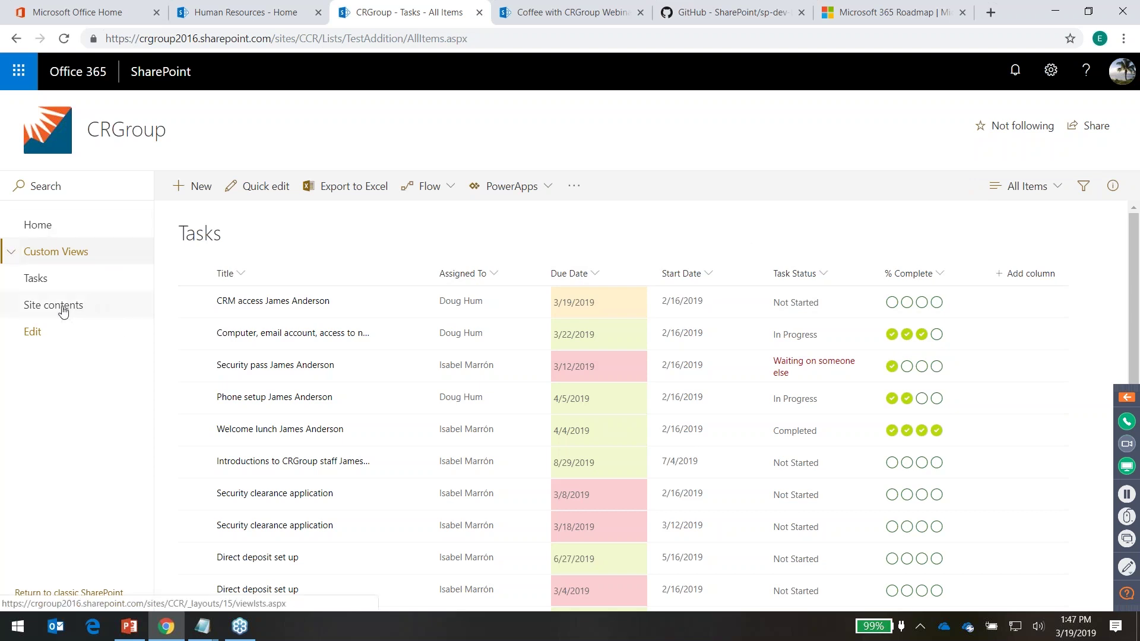
From Site contents, add a date column named CustomDate to the Documents library
{"action": "left_click", "coordinate": [63, 311]}
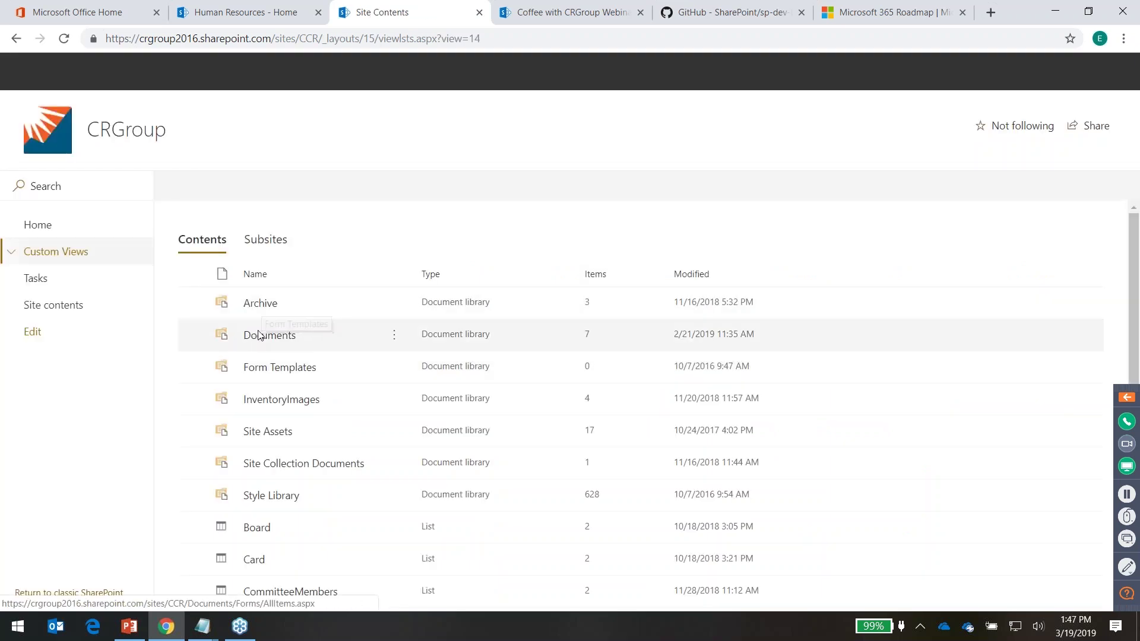
{"action": "left_click", "coordinate": [258, 336]}
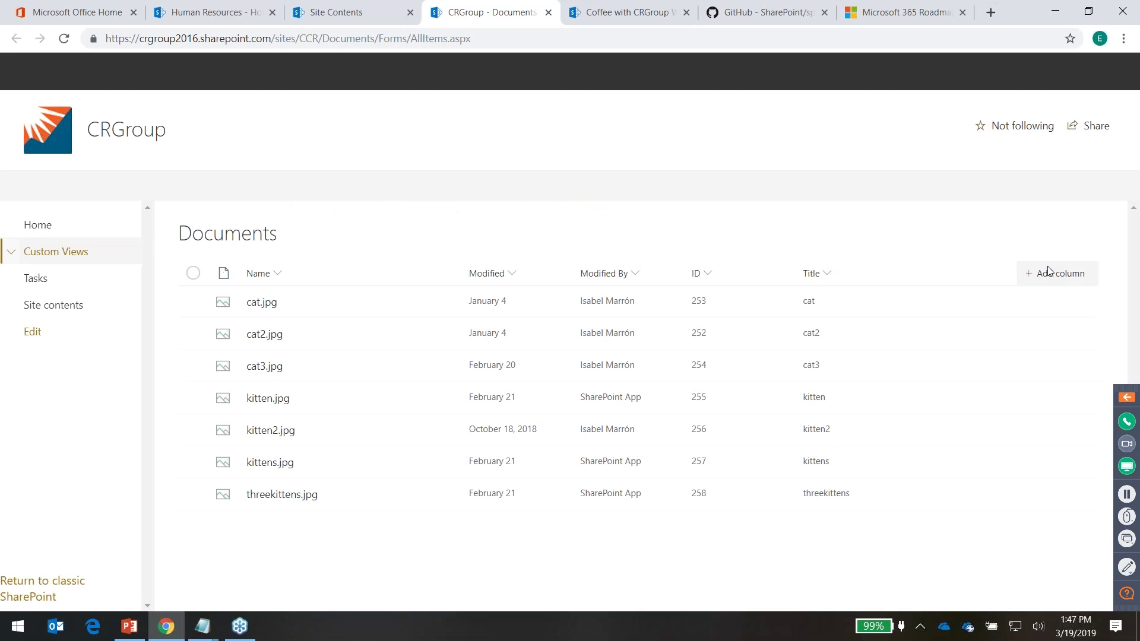
{"action": "left_click", "coordinate": [1048, 271]}
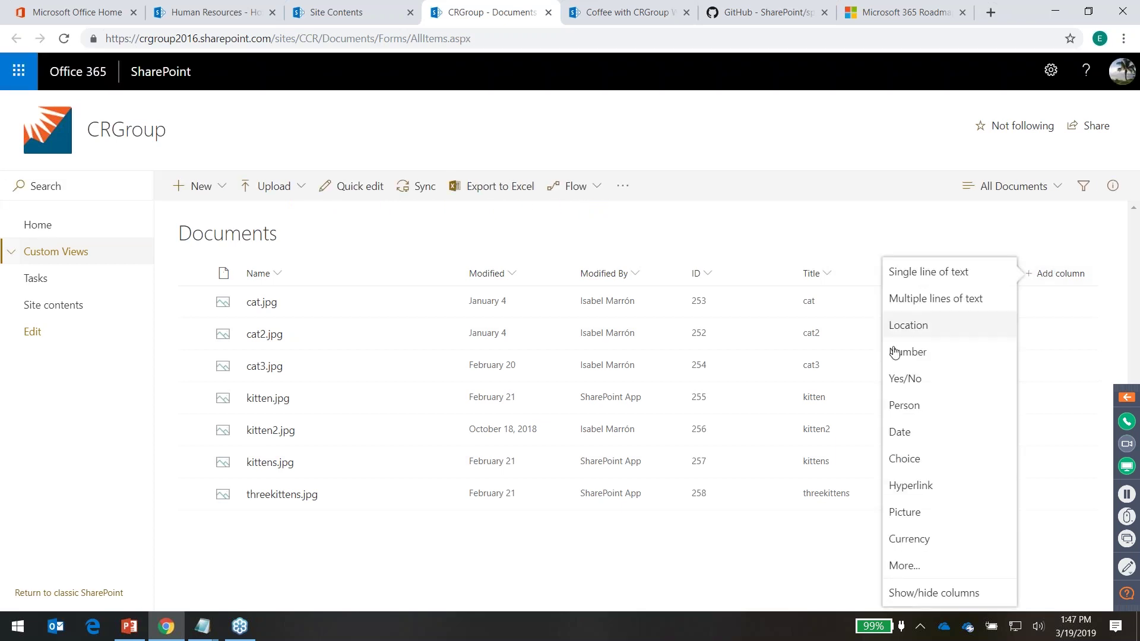
{"action": "left_click", "coordinate": [907, 434]}
{"action": "left_click", "coordinate": [977, 197]}
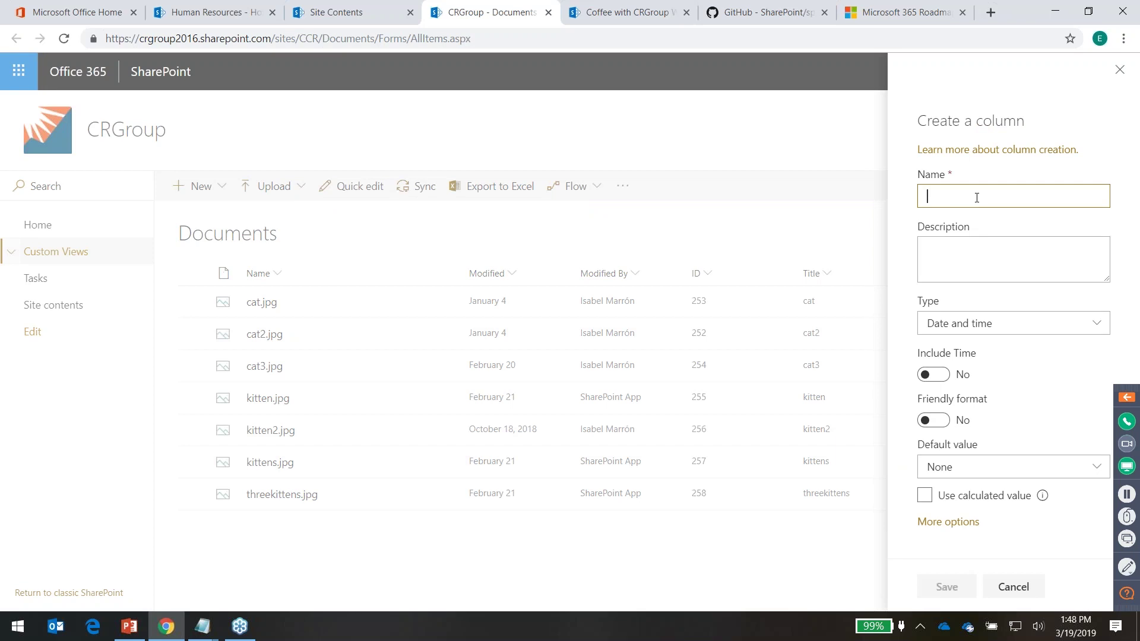
{"action": "type", "text": "CustomDate"}
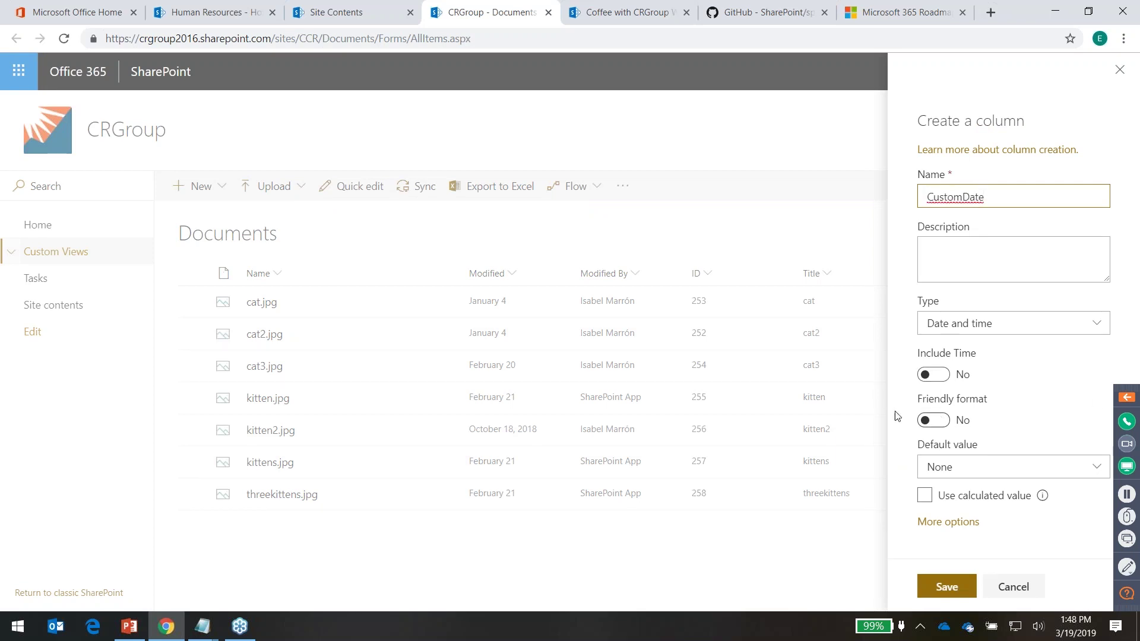
{"action": "left_click", "coordinate": [939, 588]}
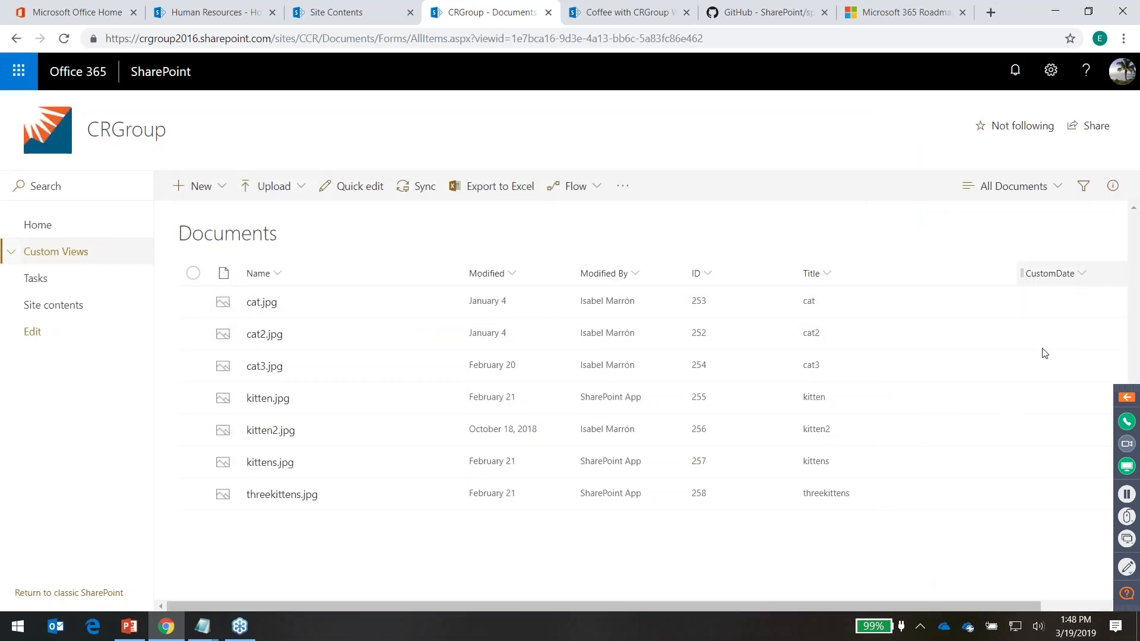
{"action": "left_click", "coordinate": [576, 188]}
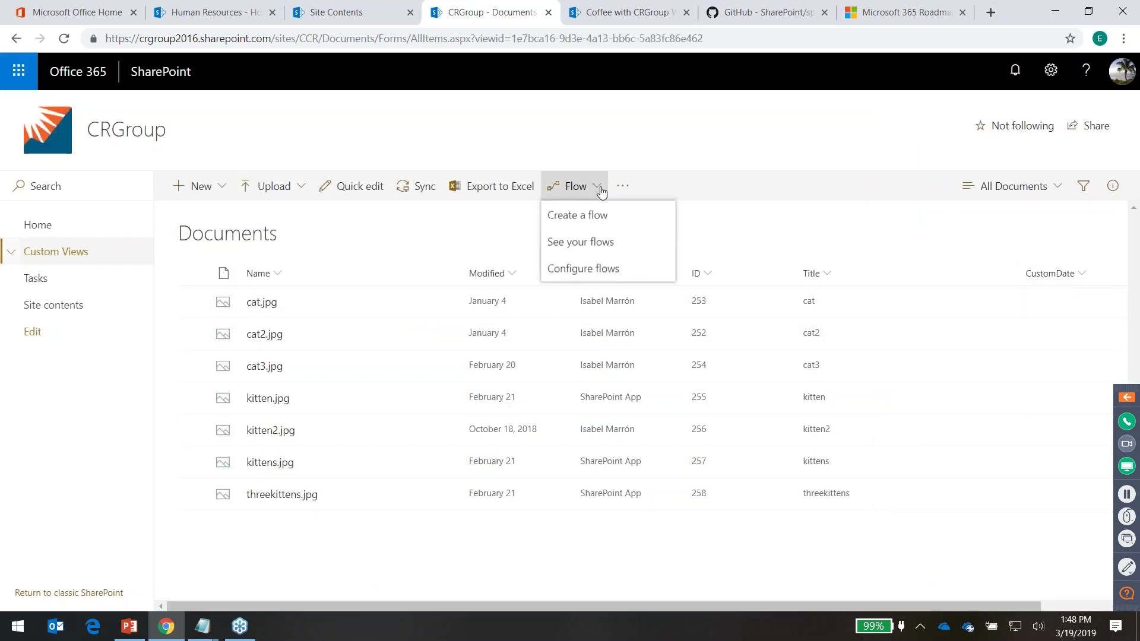
{"action": "mouse_move", "coordinate": [580, 216]}
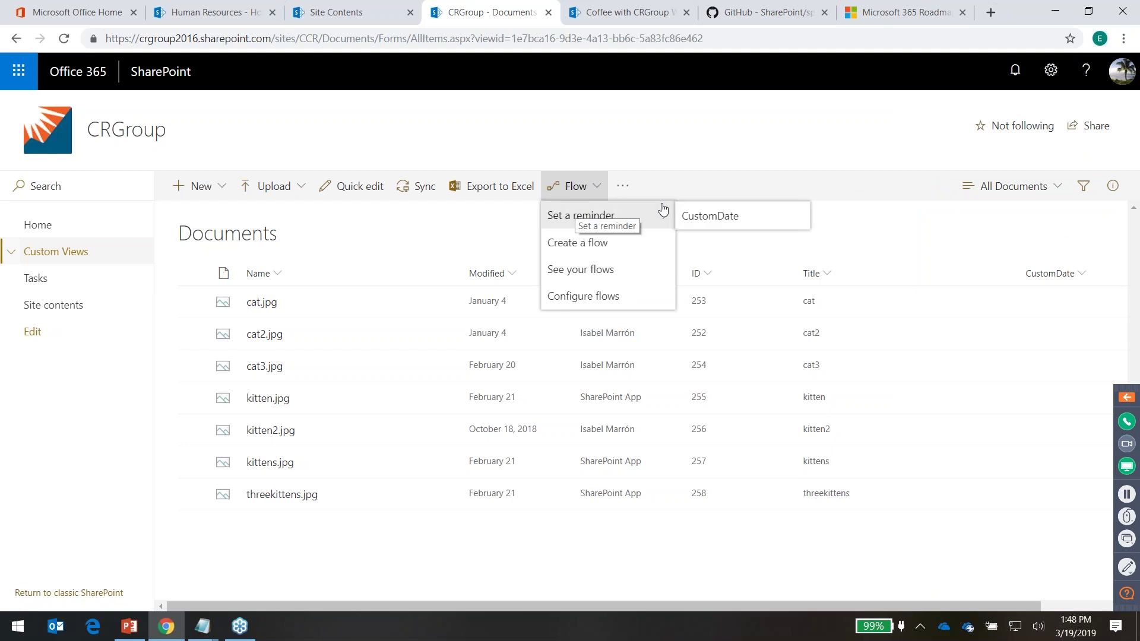
{"action": "left_click", "coordinate": [709, 218]}
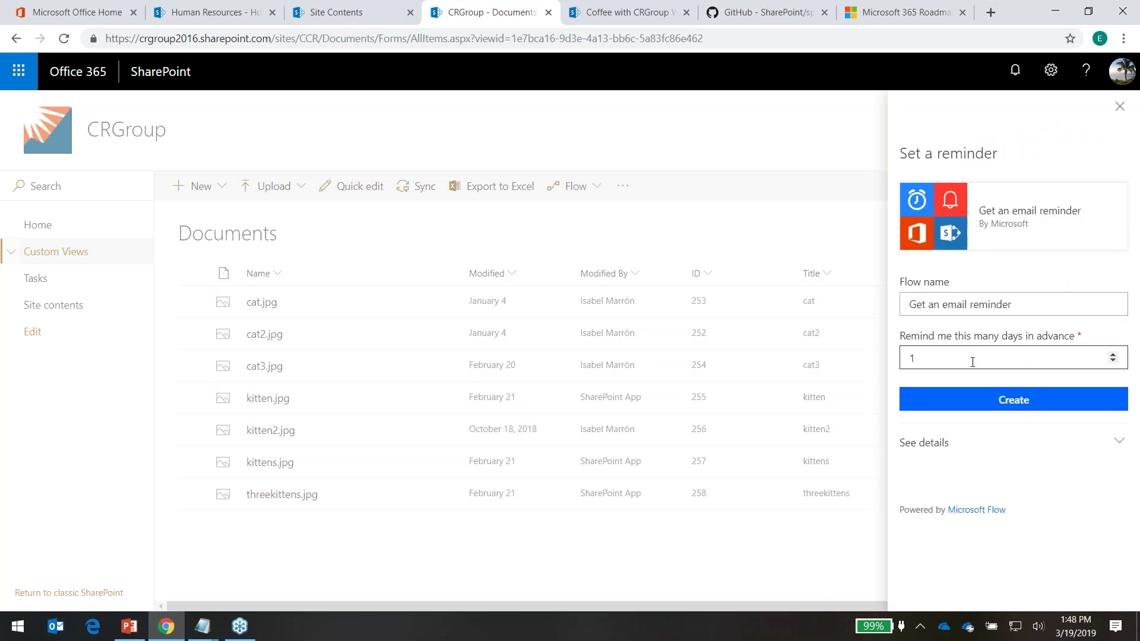
{"action": "left_click", "coordinate": [1069, 358]}
{"action": "key", "text": "BackSpace"}
{"action": "type", "text": "7"}
{"action": "left_click", "coordinate": [1118, 108]}
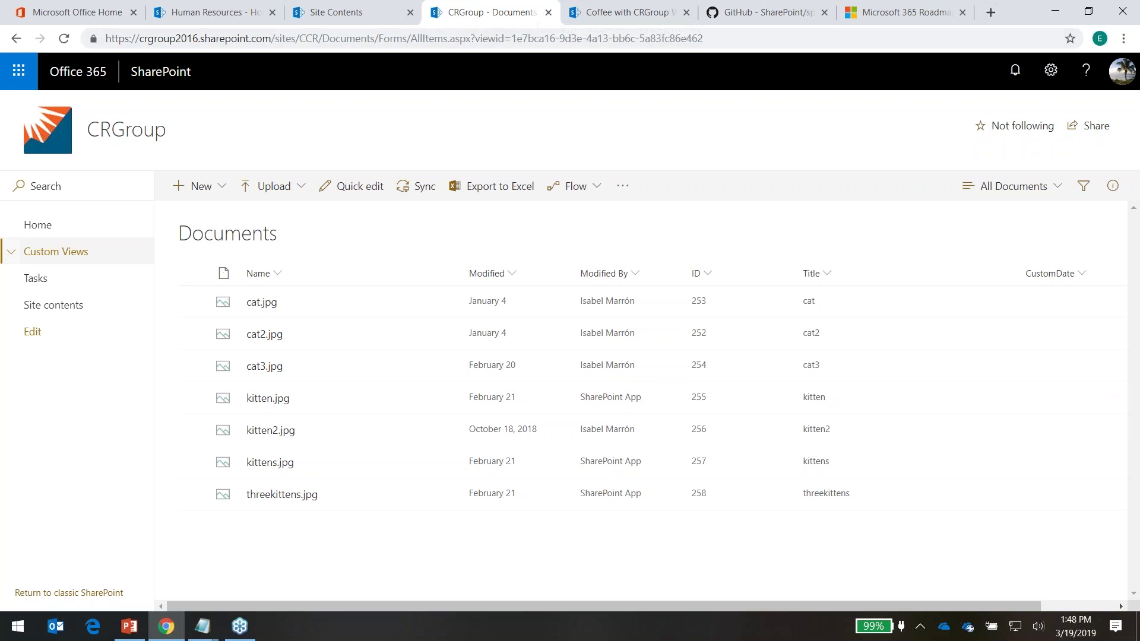
Close the Documents, Site Contents and Human Resources tabs, open OneDrive Files, and select Document.docx
{"action": "left_click", "coordinate": [547, 12]}
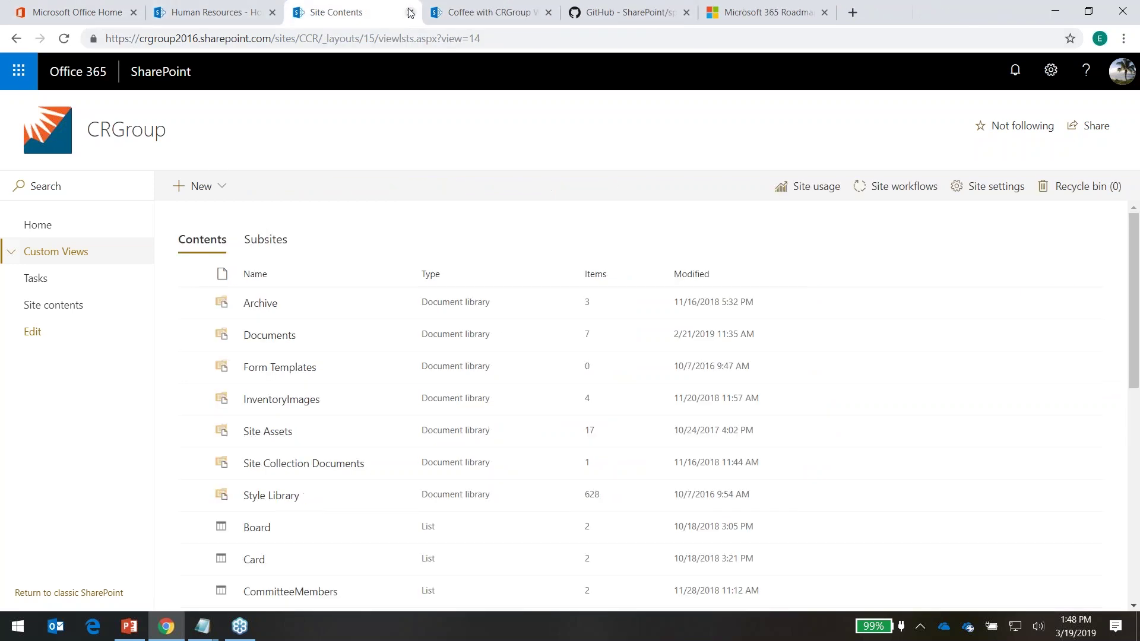
{"action": "key", "text": "ctrl+w"}
{"action": "left_click", "coordinate": [270, 13]}
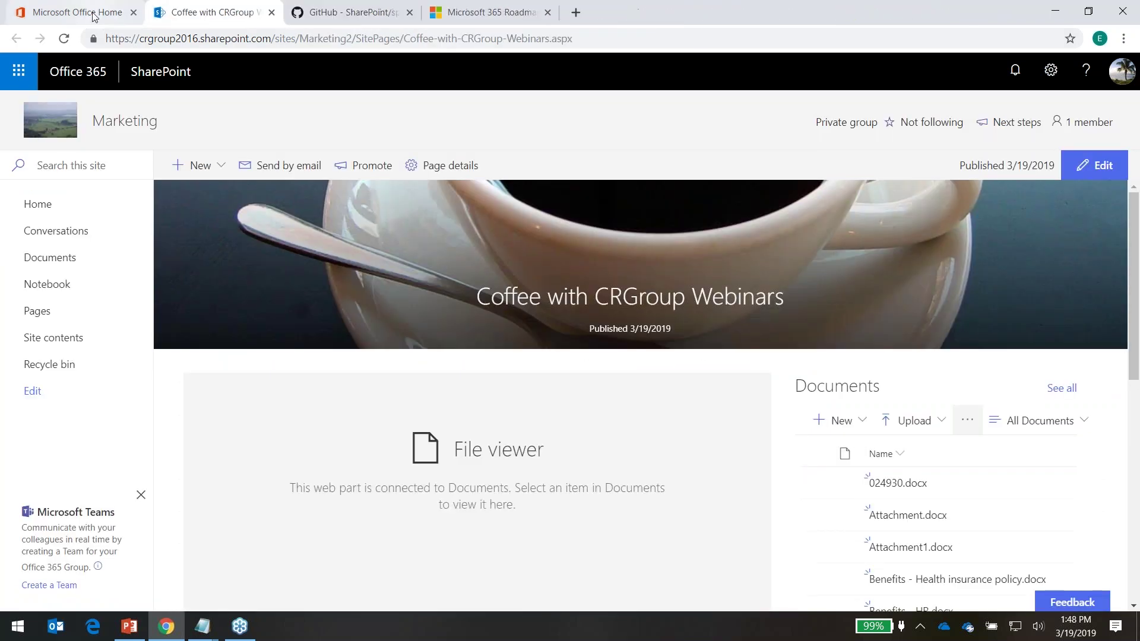
{"action": "left_click", "coordinate": [77, 12]}
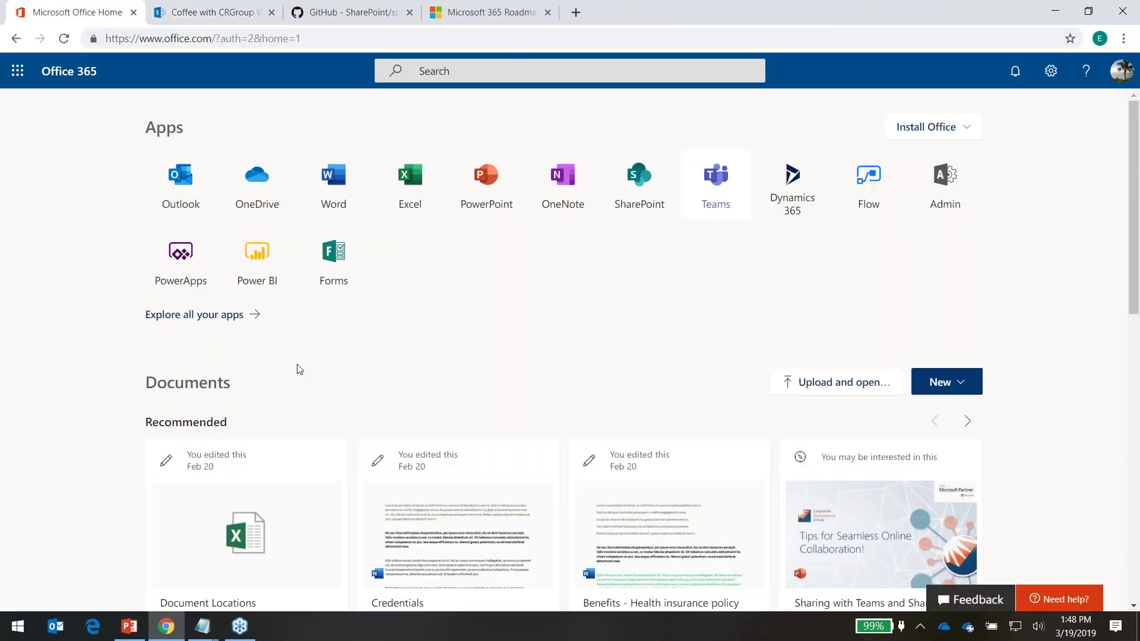
{"action": "left_click", "coordinate": [257, 184]}
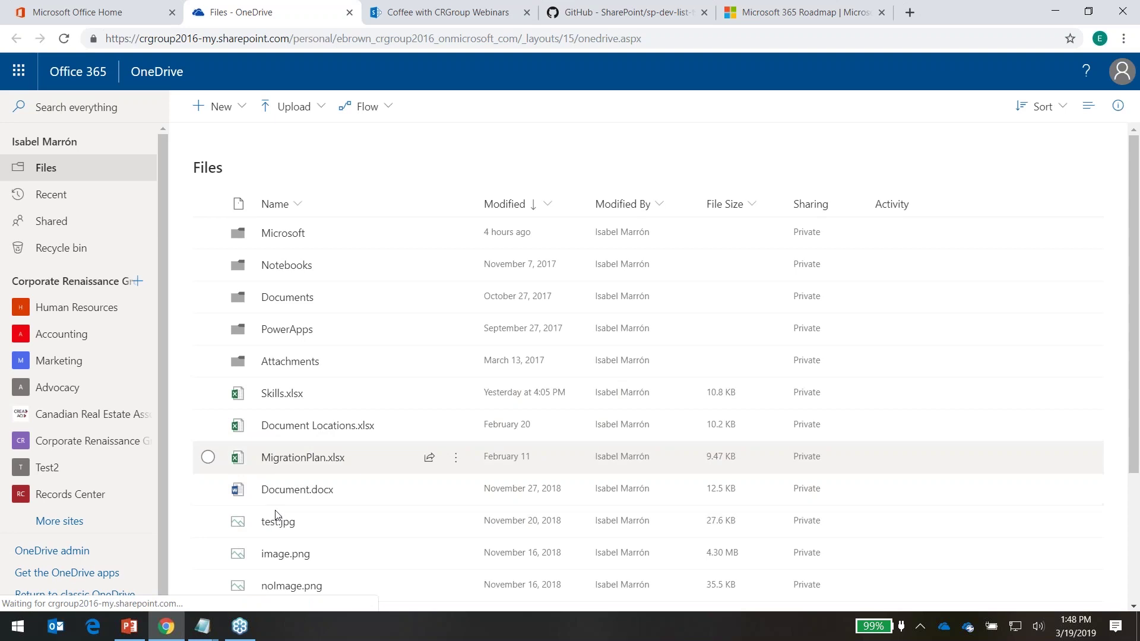
{"action": "left_click", "coordinate": [208, 489]}
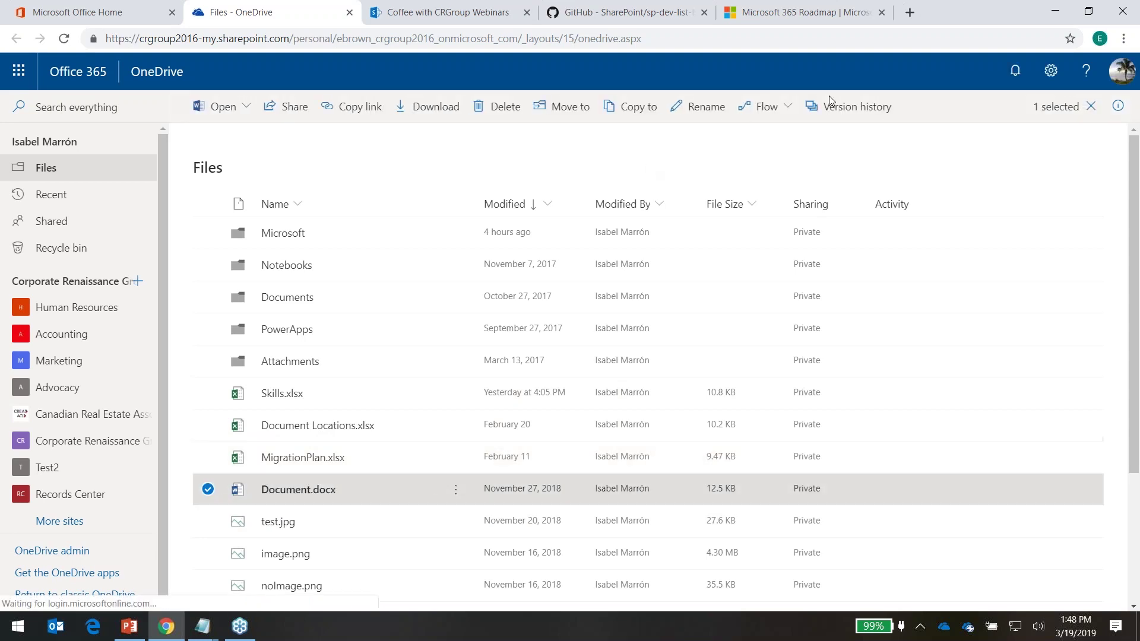
Run the Copy as a PDF flow on Document.docx and reload the Files list
{"action": "left_click", "coordinate": [784, 110]}
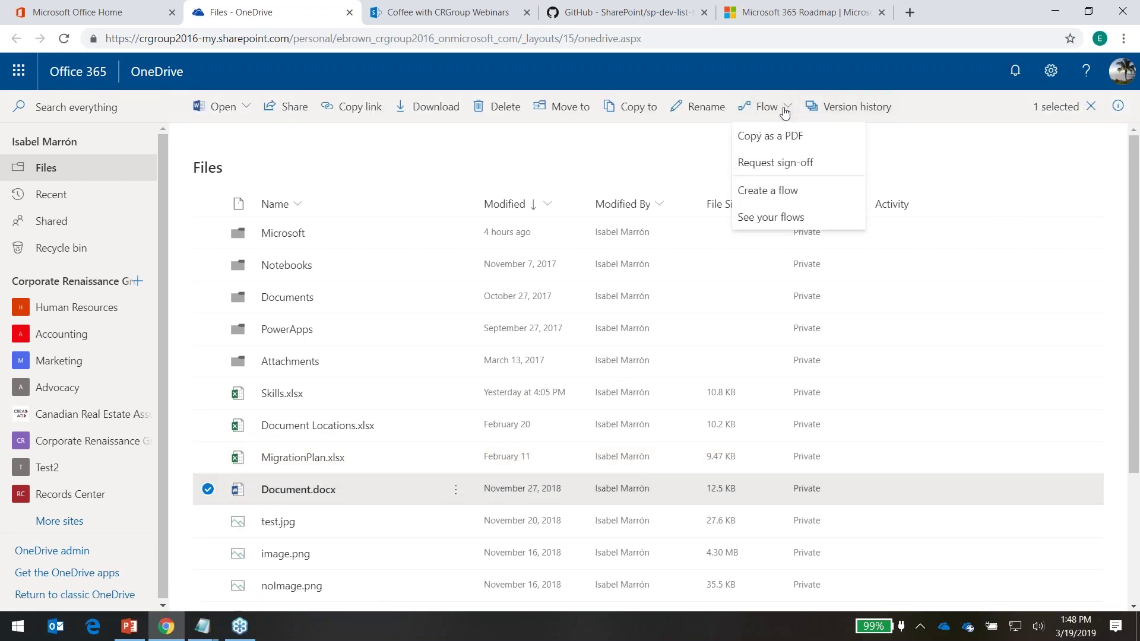
{"action": "left_click", "coordinate": [779, 133]}
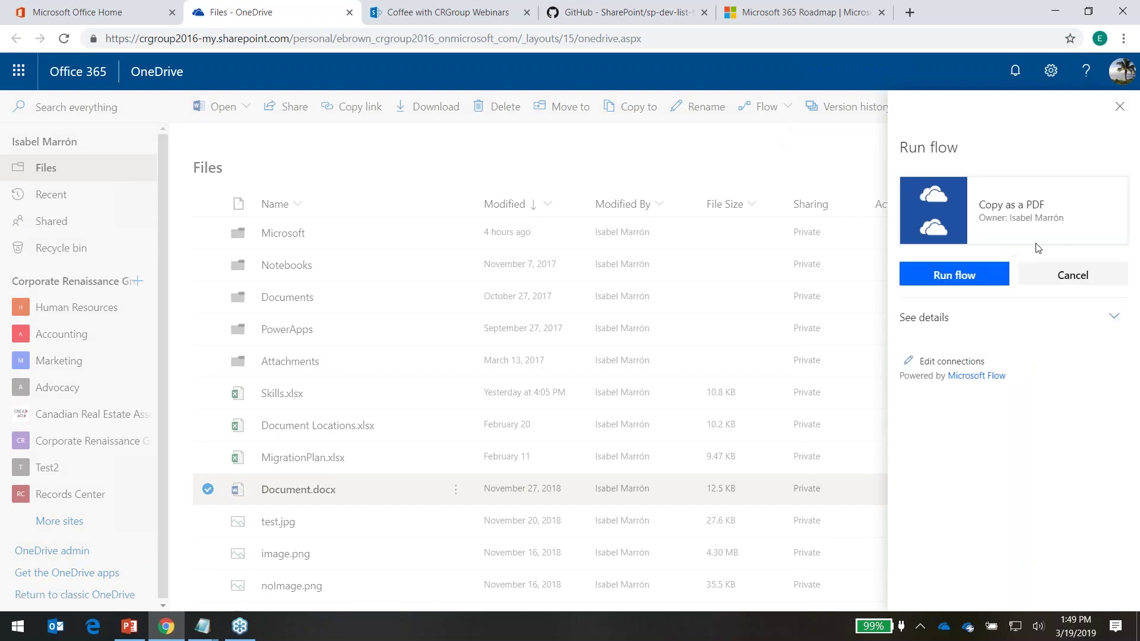
{"action": "left_click", "coordinate": [925, 276]}
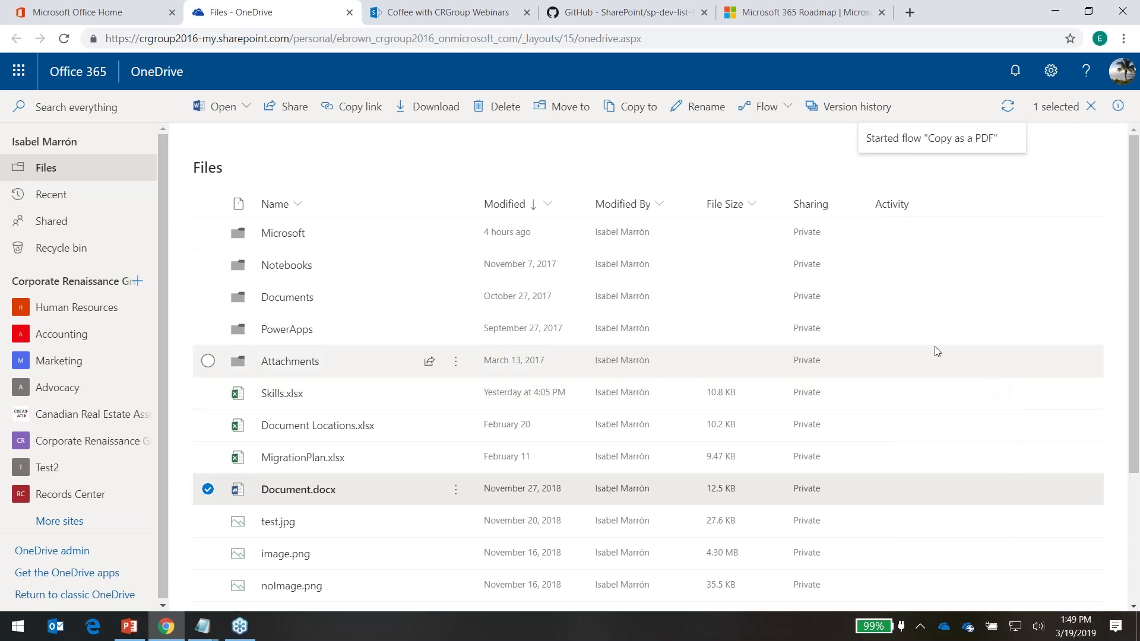
{"action": "left_click", "coordinate": [644, 38]}
{"action": "key", "text": "Return"}
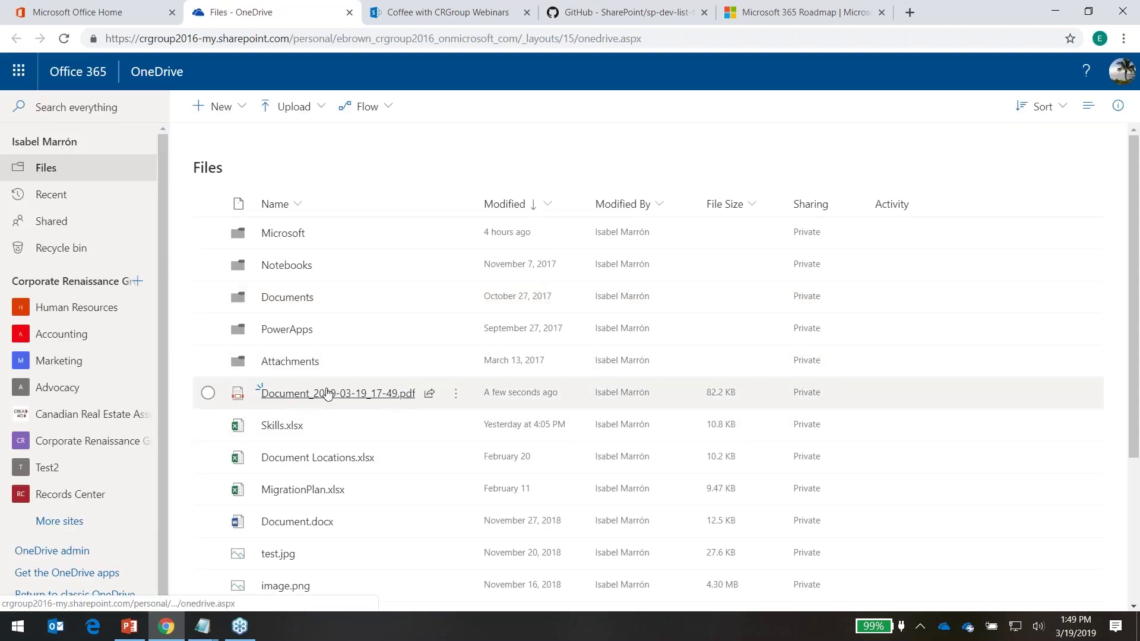
Compare Document.docx with the new Document_2019-03-19_17-49.pdf, then return to Files
{"action": "mouse_move", "coordinate": [334, 399]}
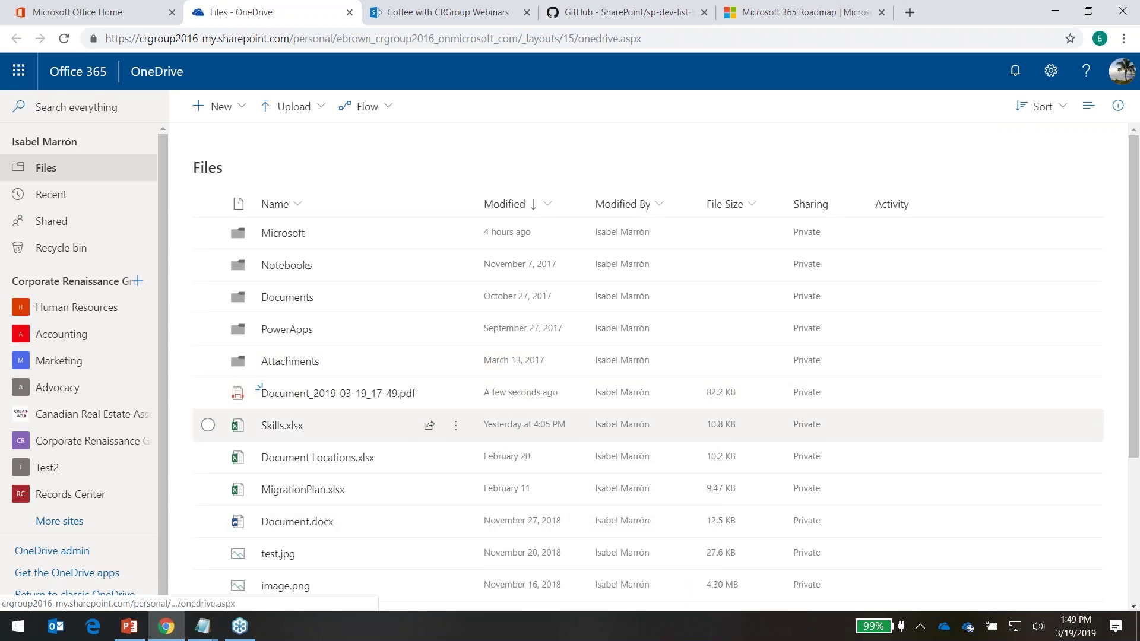
{"action": "left_click", "coordinate": [314, 526]}
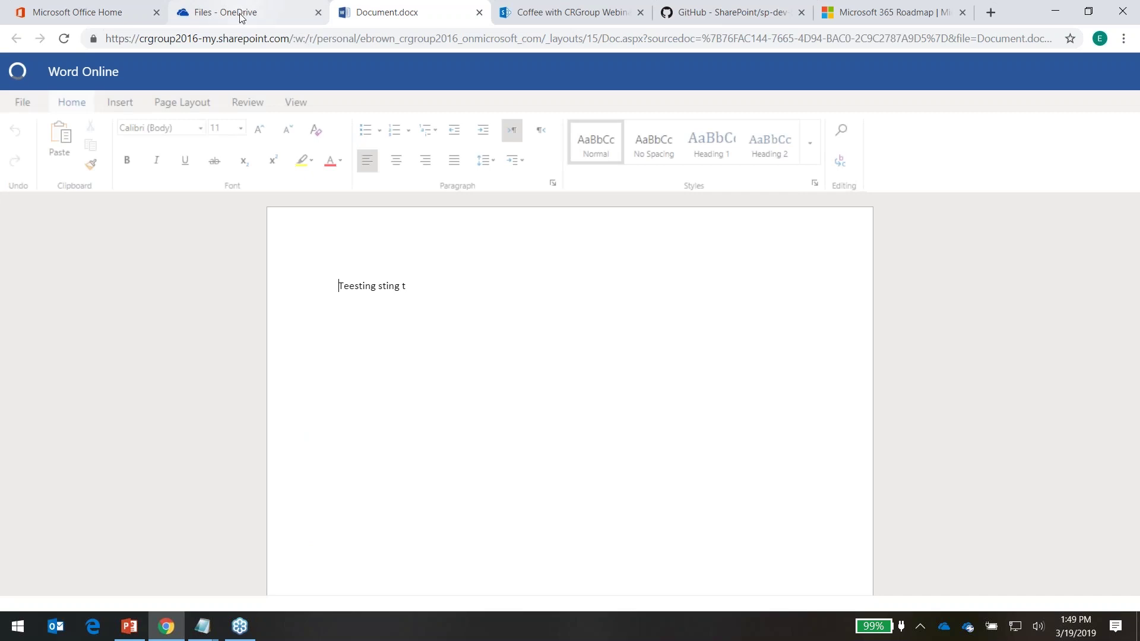
{"action": "left_click", "coordinate": [243, 12]}
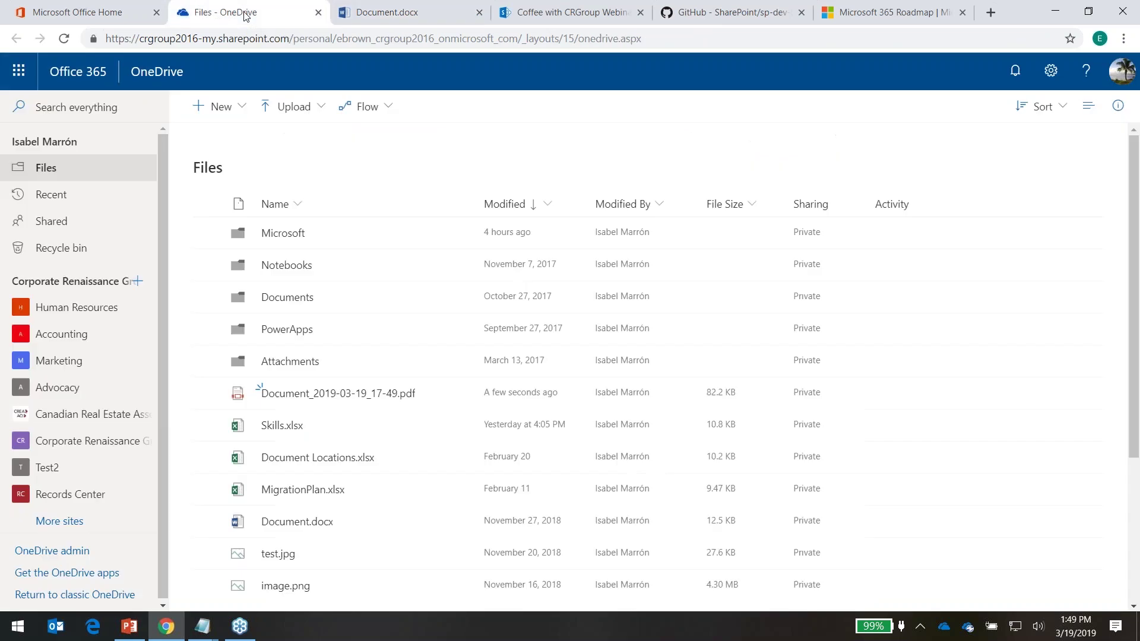
{"action": "left_click", "coordinate": [308, 394]}
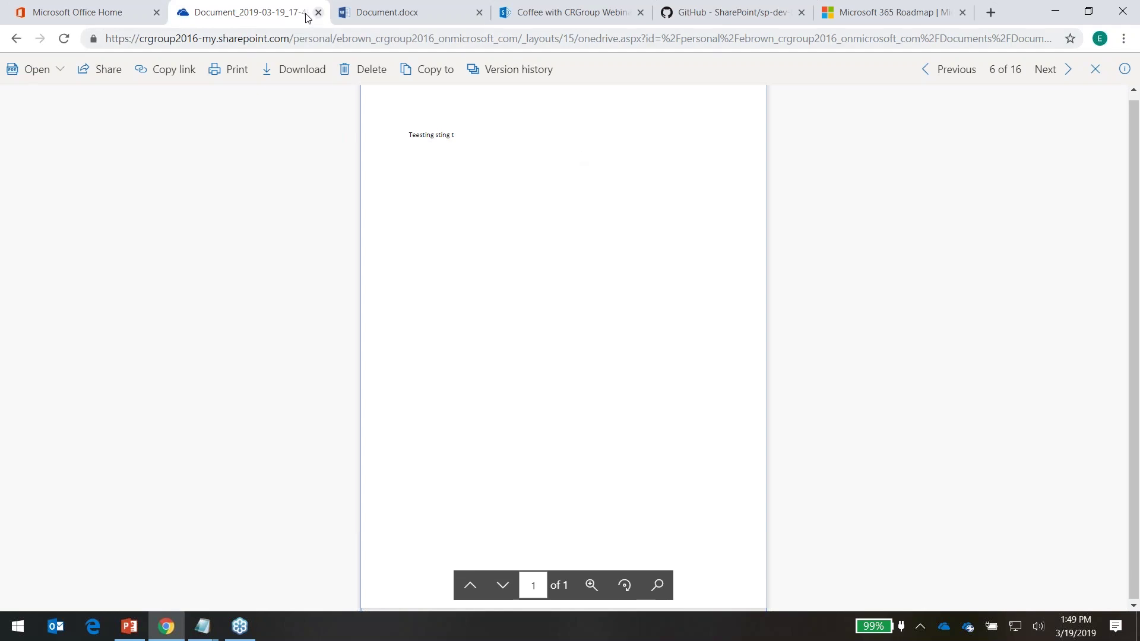
{"action": "left_click", "coordinate": [15, 39]}
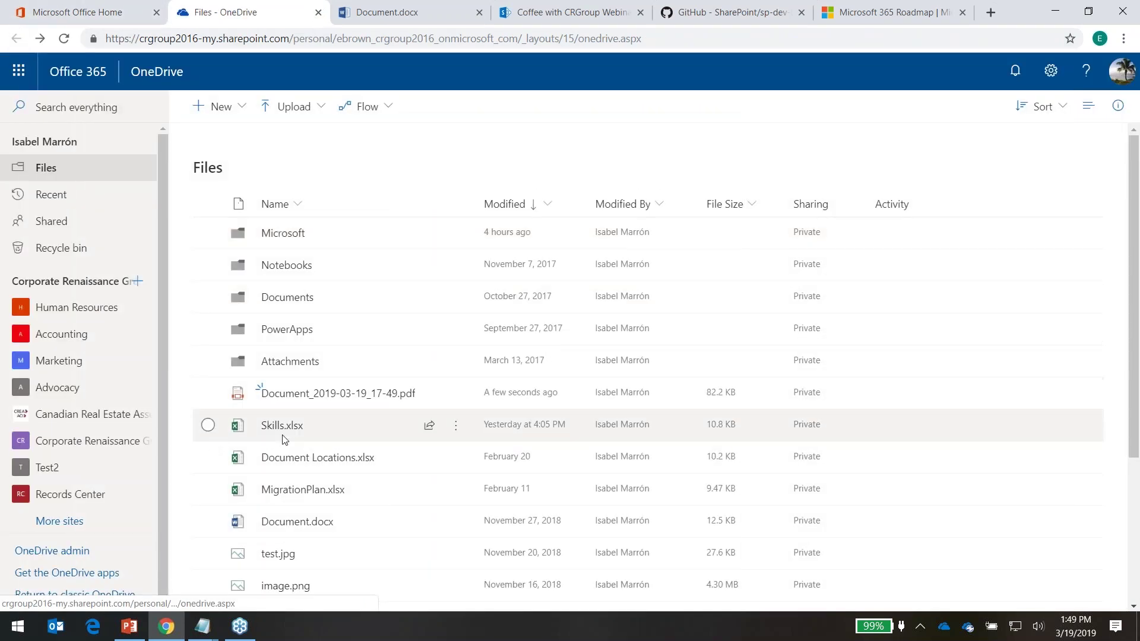
Start a Request sign-off flow on Skills.xlsx and add the suggested person as approver
{"action": "left_click", "coordinate": [207, 425]}
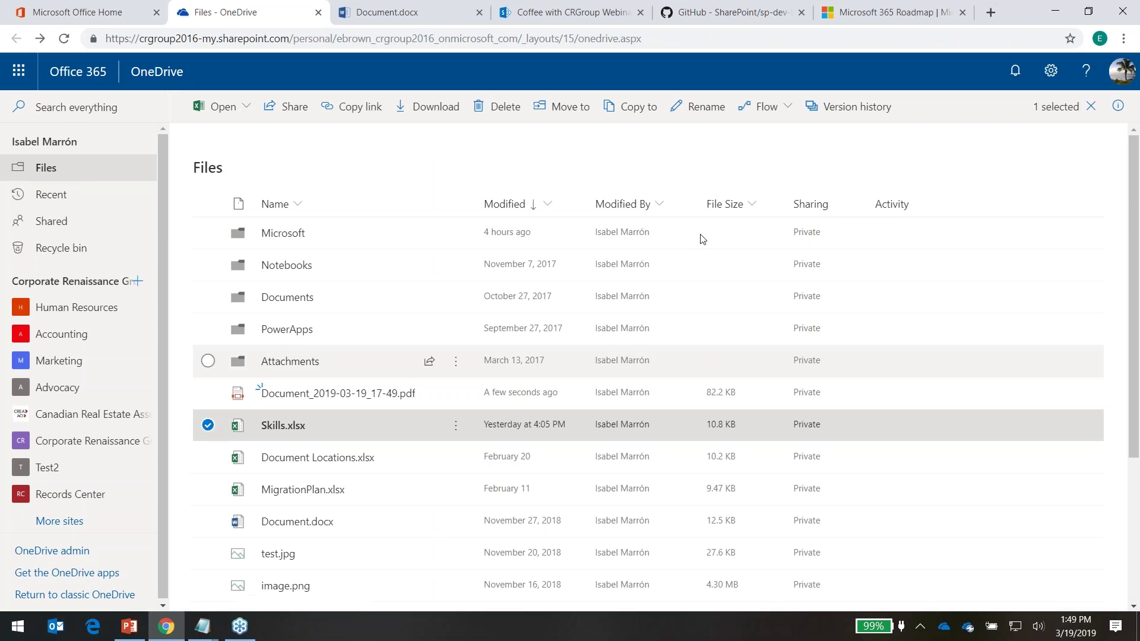
{"action": "left_click", "coordinate": [774, 107]}
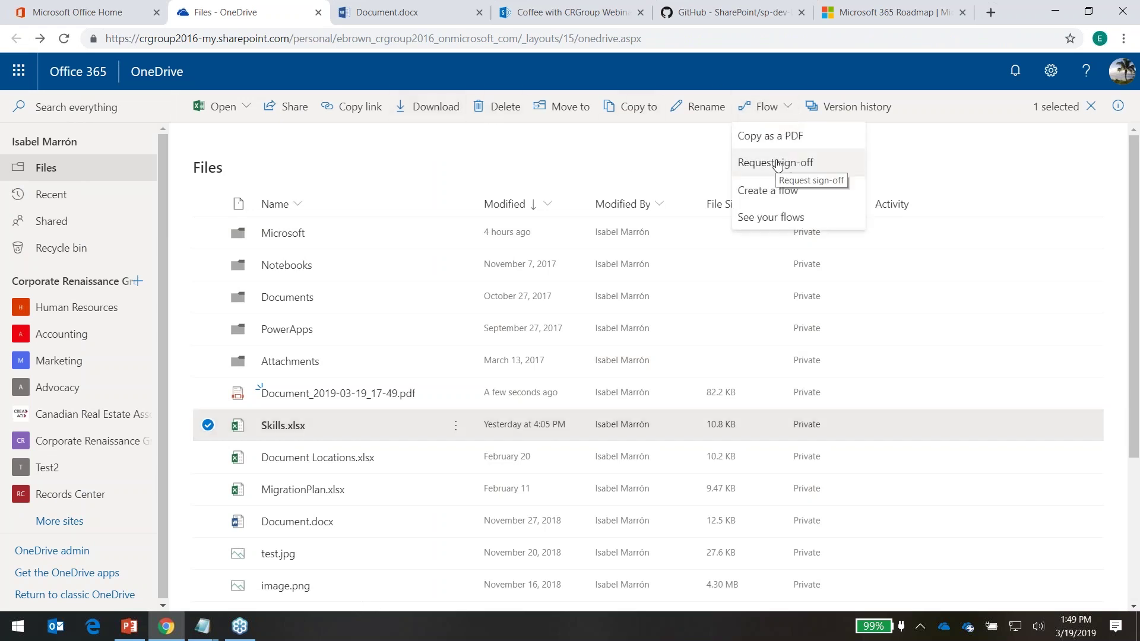
{"action": "left_click", "coordinate": [777, 164]}
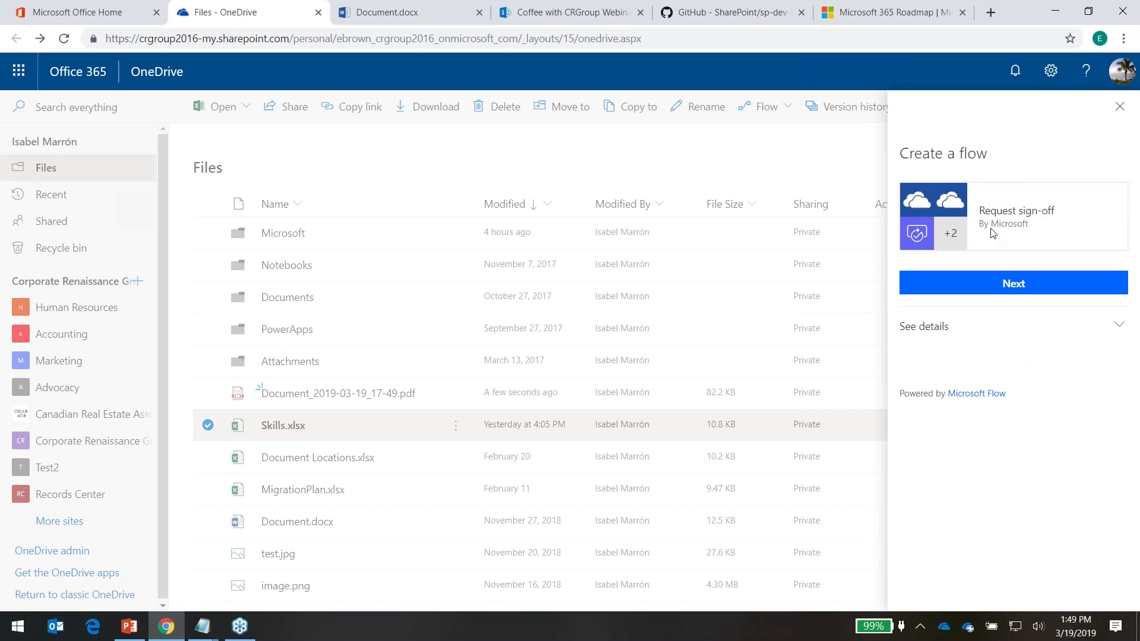
{"action": "left_click", "coordinate": [994, 286]}
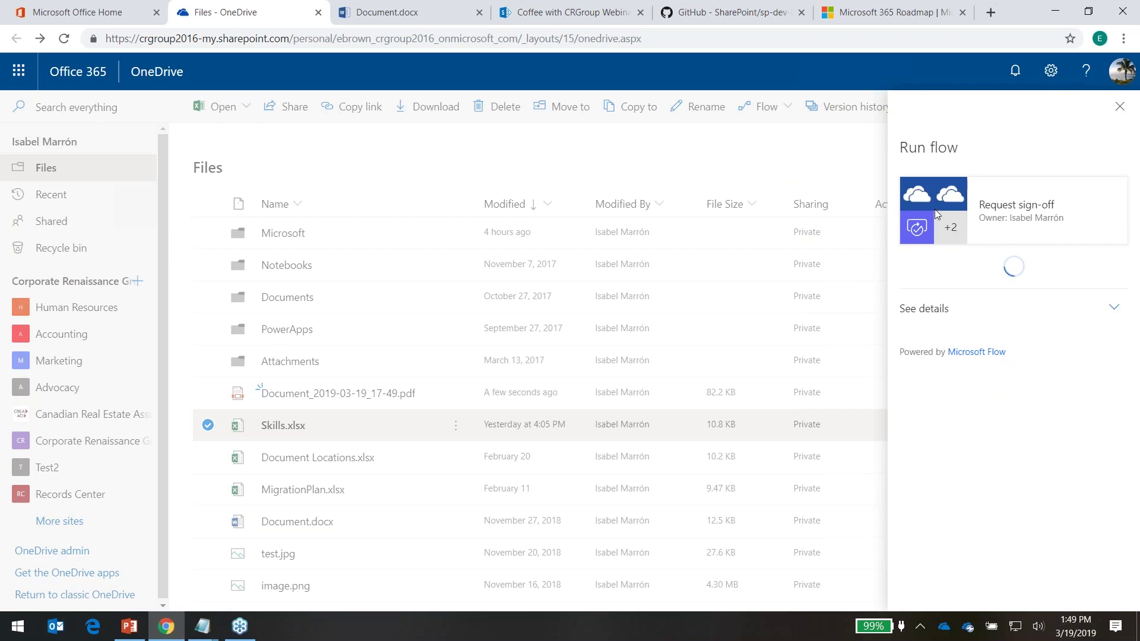
{"action": "left_click", "coordinate": [956, 289]}
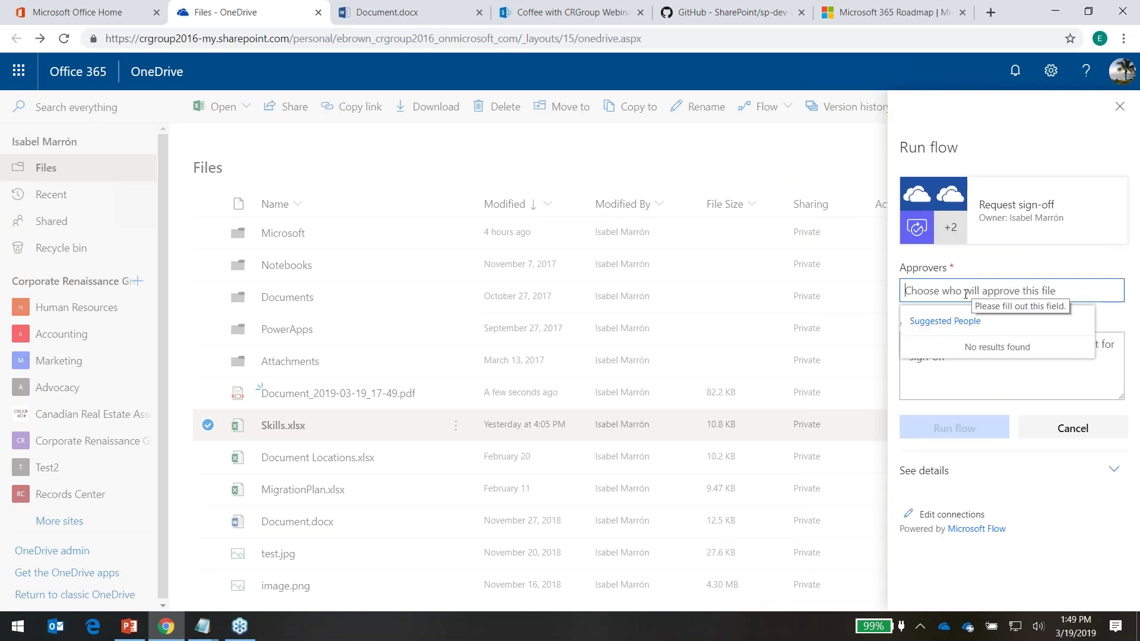
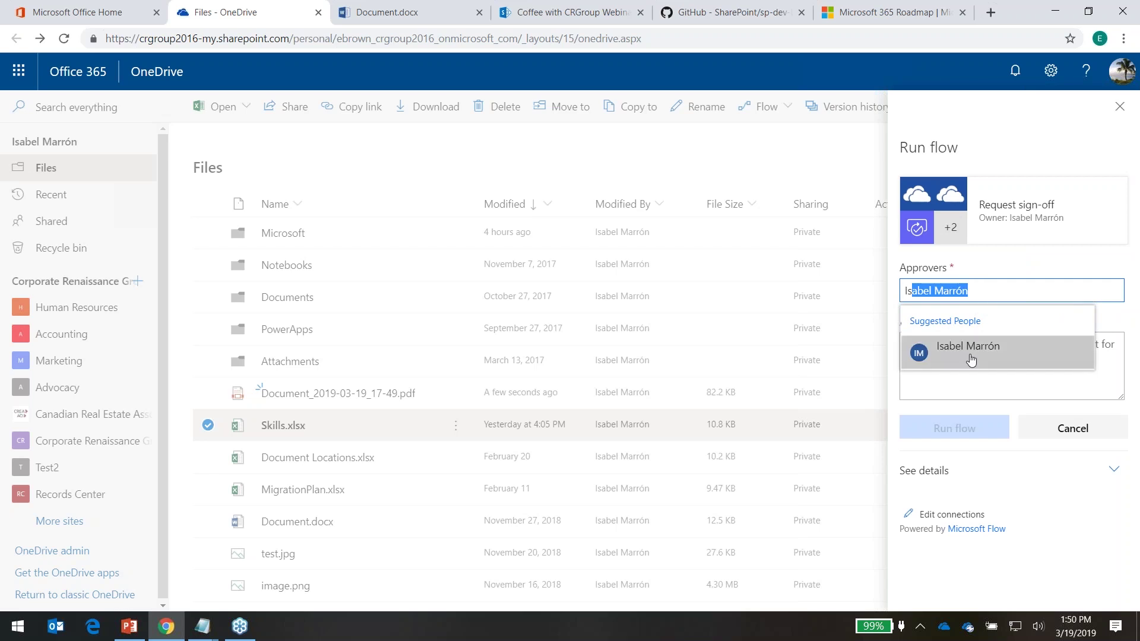
{"action": "left_click", "coordinate": [970, 359]}
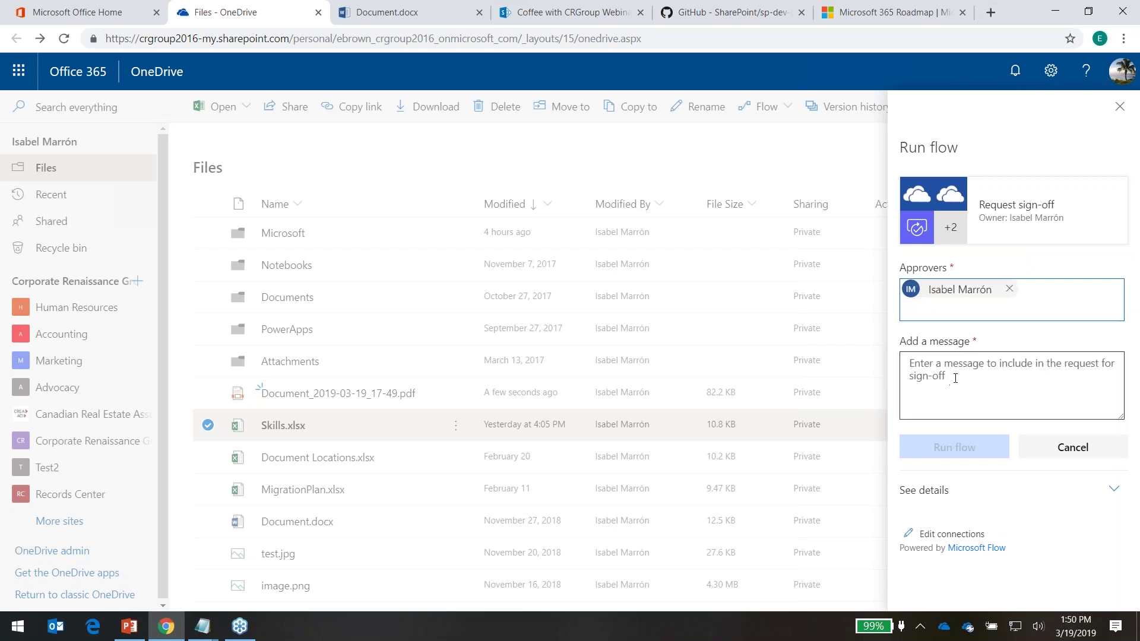
Enter the message 'Please review', run the sign-off flow, then clear the file selection
{"action": "left_click", "coordinate": [1028, 360]}
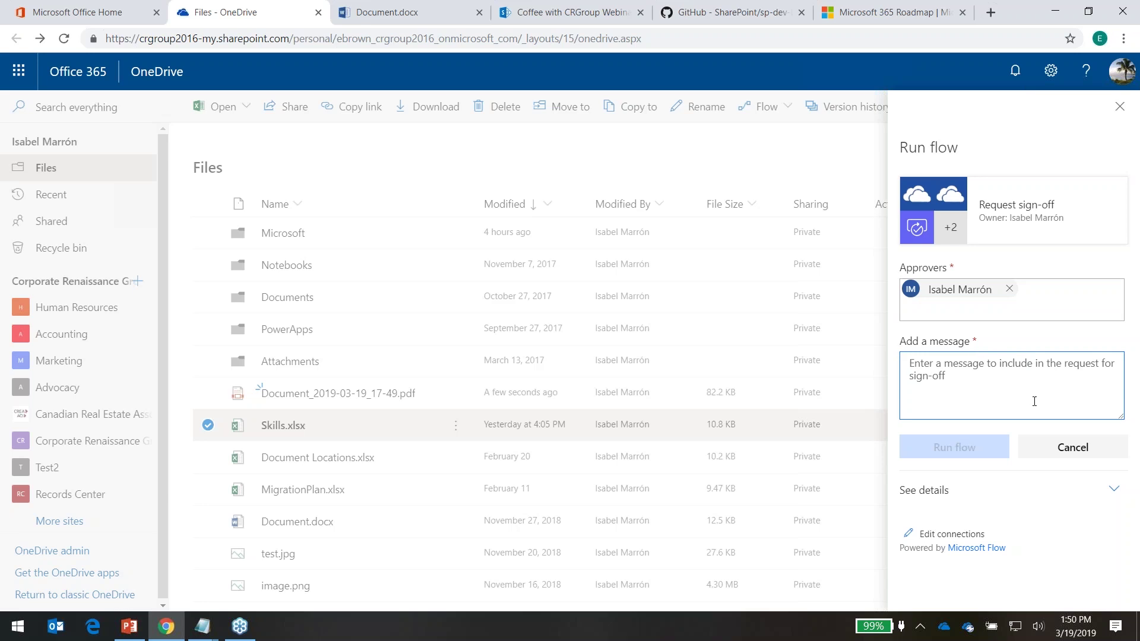
{"action": "type", "text": "Ple"}
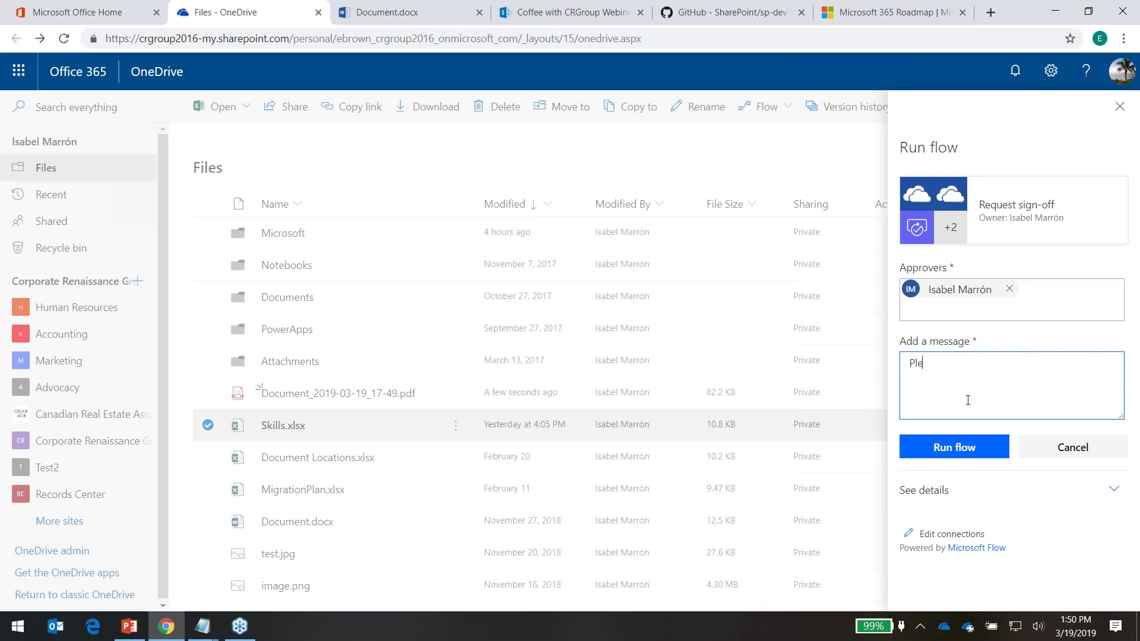
{"action": "type", "text": "ase revuew"}
{"action": "key", "text": "BackSpace"}
{"action": "key", "text": "BackSpace"}
{"action": "key", "text": "BackSpace"}
{"action": "type", "text": "iew"}
{"action": "left_click", "coordinate": [985, 450]}
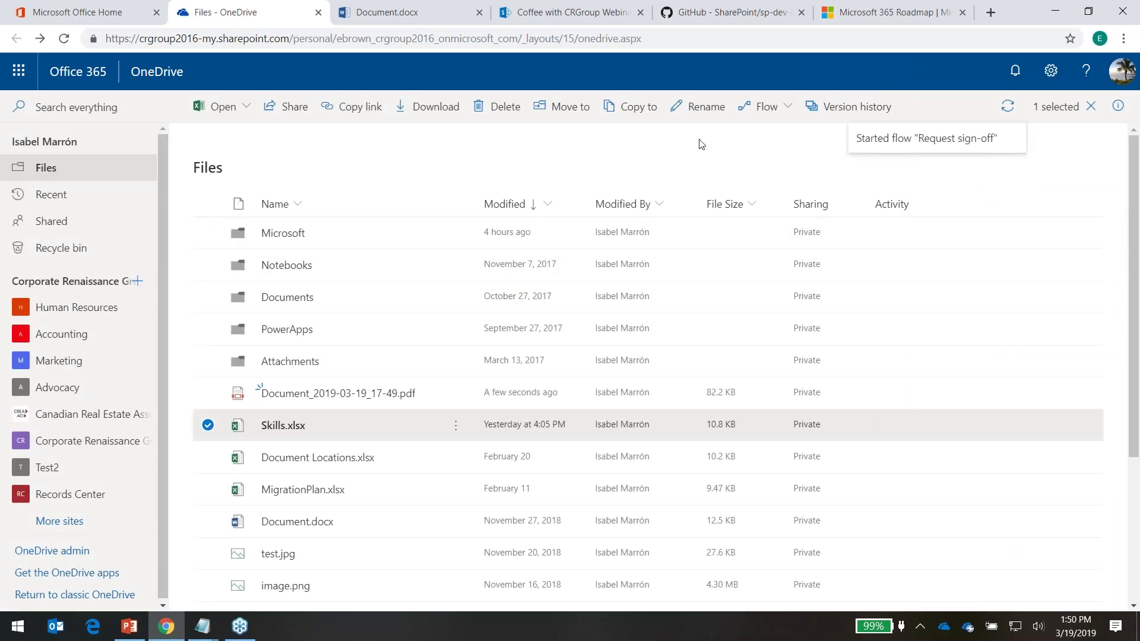
{"action": "left_click", "coordinate": [771, 108]}
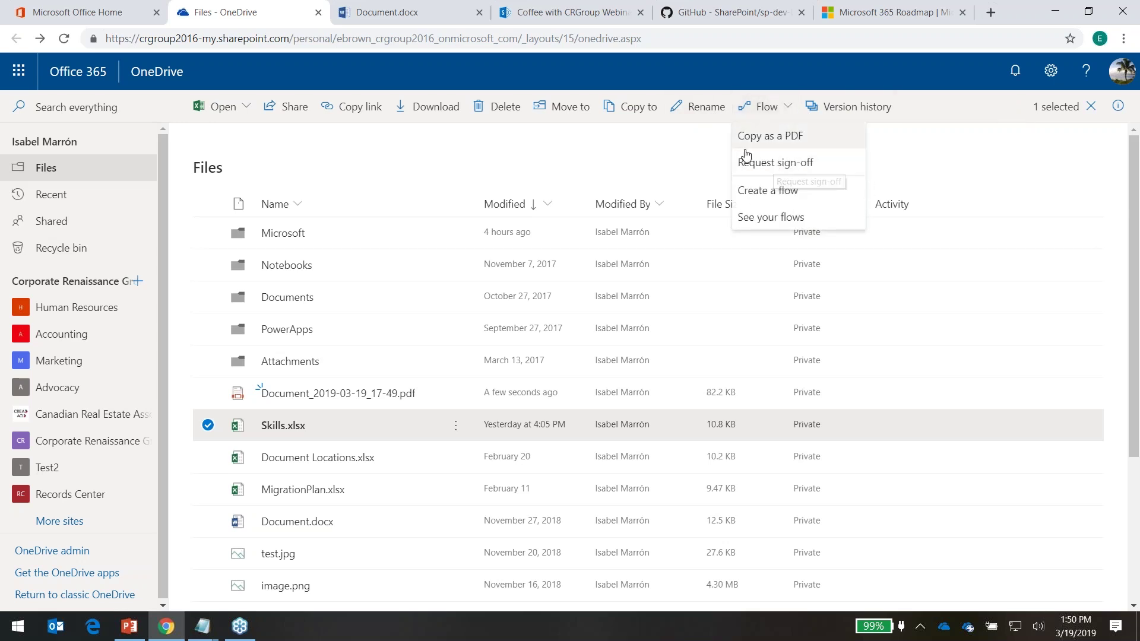
{"action": "left_click", "coordinate": [932, 146]}
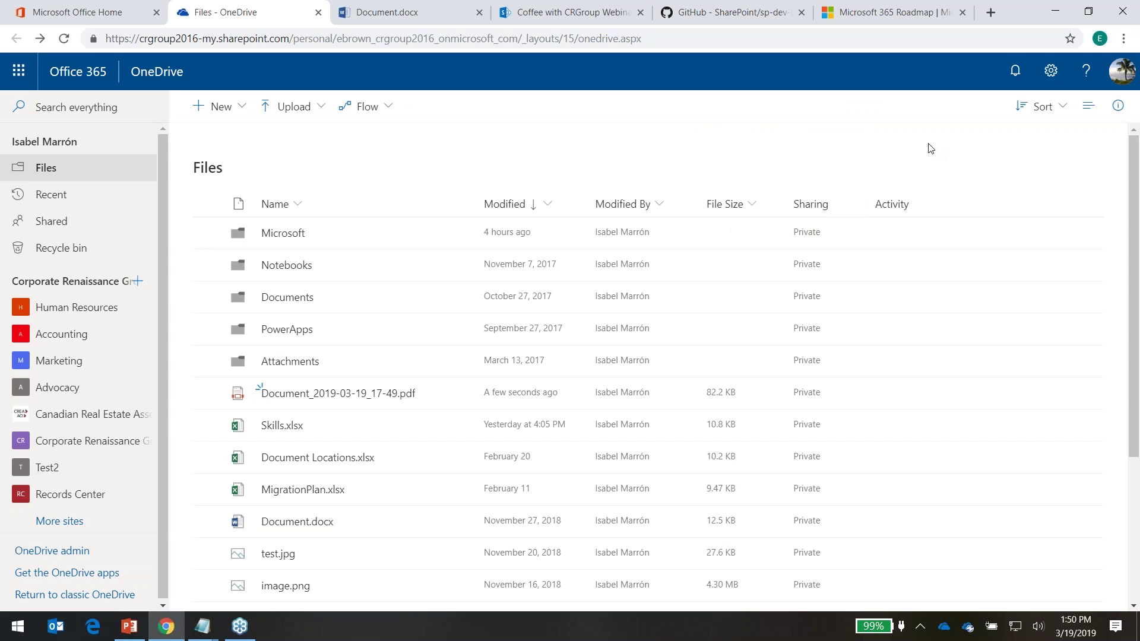
Start the 7 Cool Things slide show in PowerPoint and advance to the Recap slide
{"action": "left_click", "coordinate": [141, 635]}
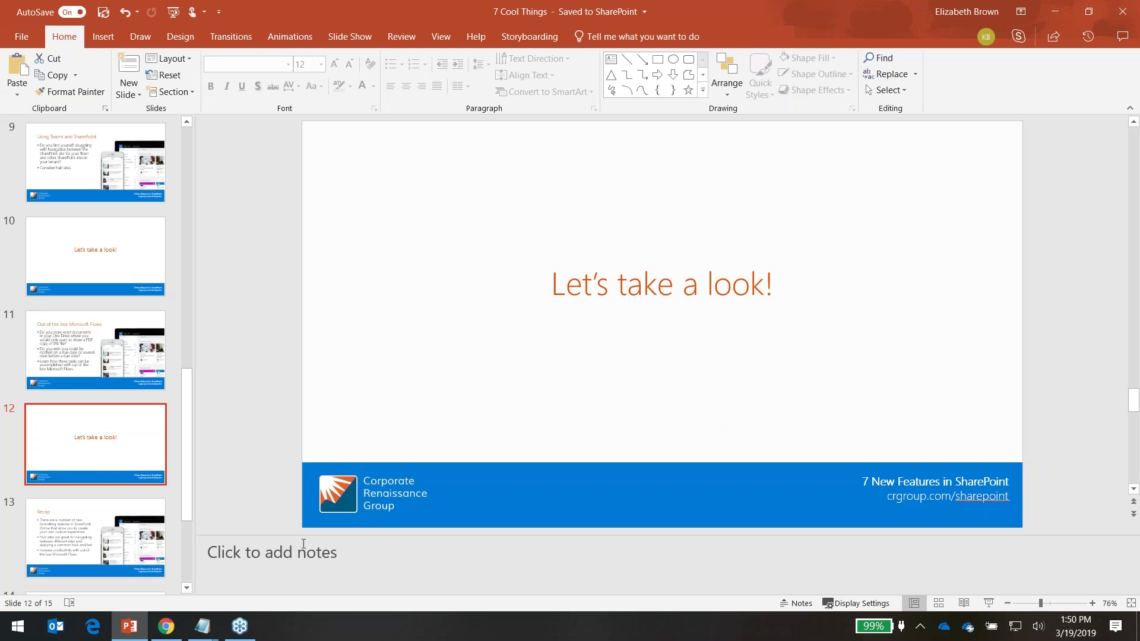
{"action": "key", "text": "shift+F5"}
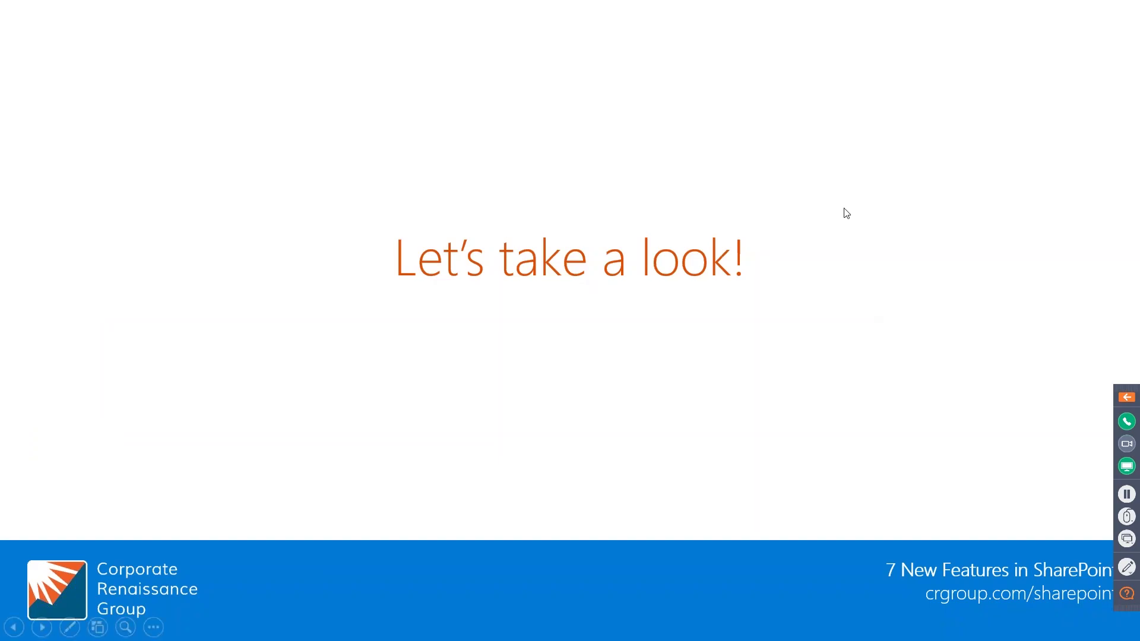
{"action": "left_click", "coordinate": [845, 212]}
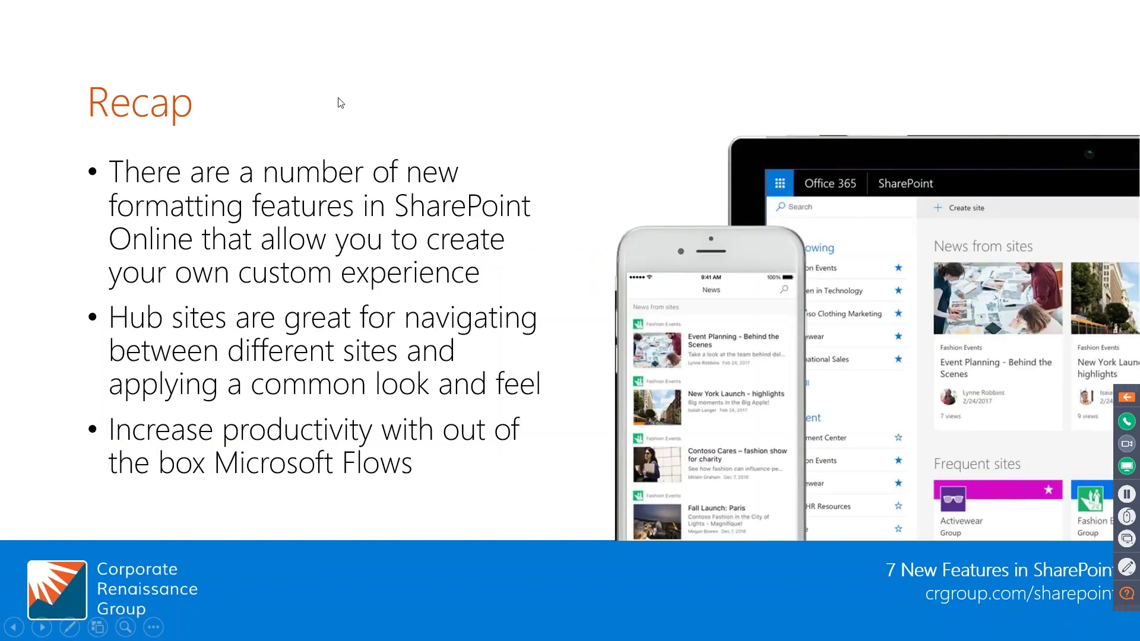